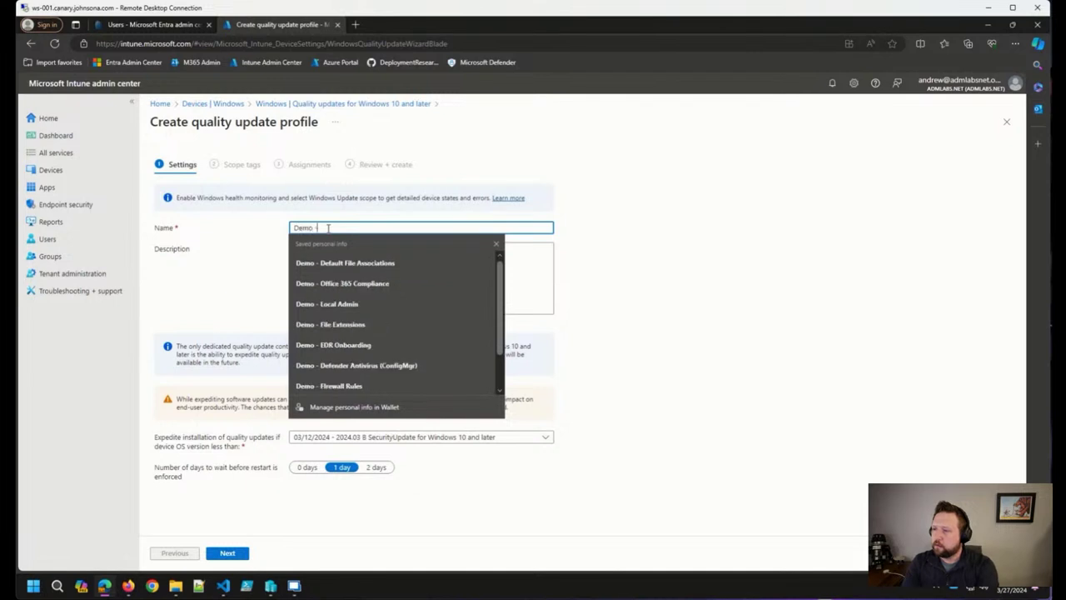
Name the quality update profile "Demo - Expedite Latest Security Update", leaving the description empty.
{"action": "type", "text": "ite"}
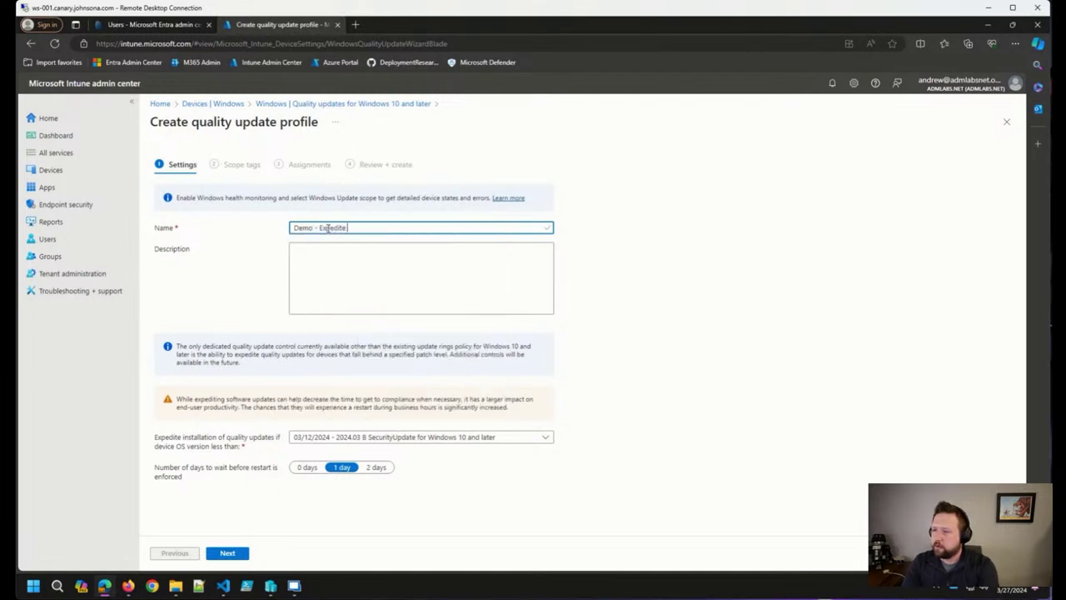
{"action": "type", "text": " Latest Security Update"}
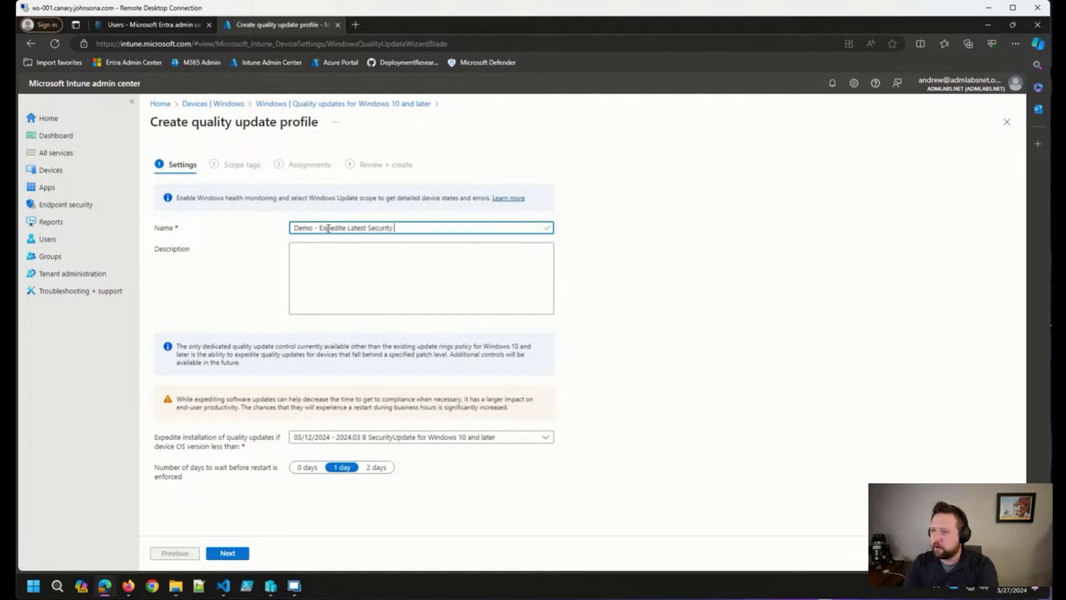
{"action": "left_click", "coordinate": [341, 307]}
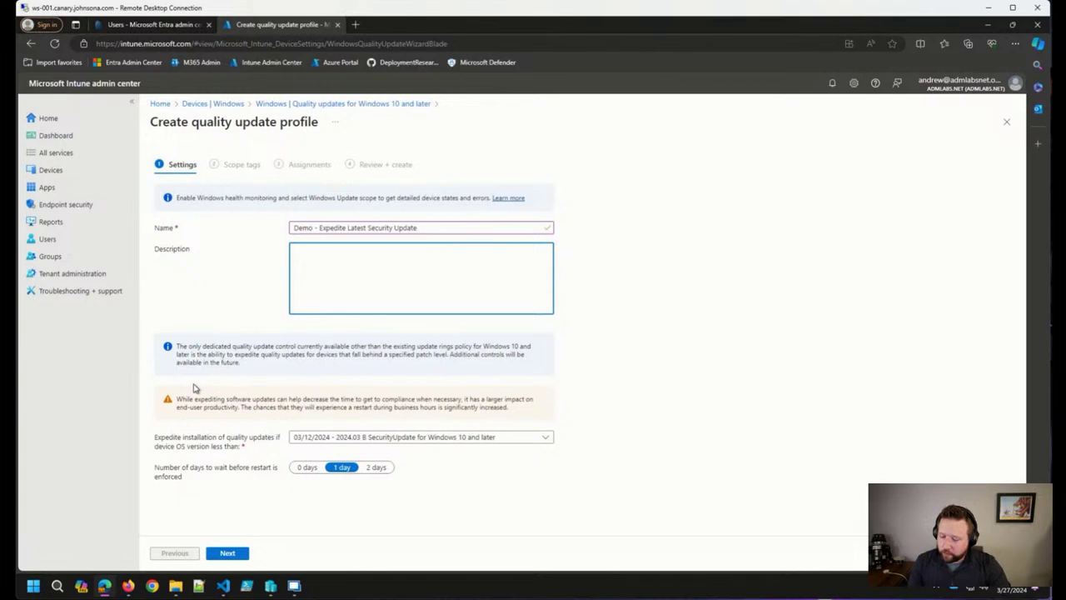
{"action": "left_click_drag", "start_coordinate": [159, 388], "coordinate": [545, 421]}
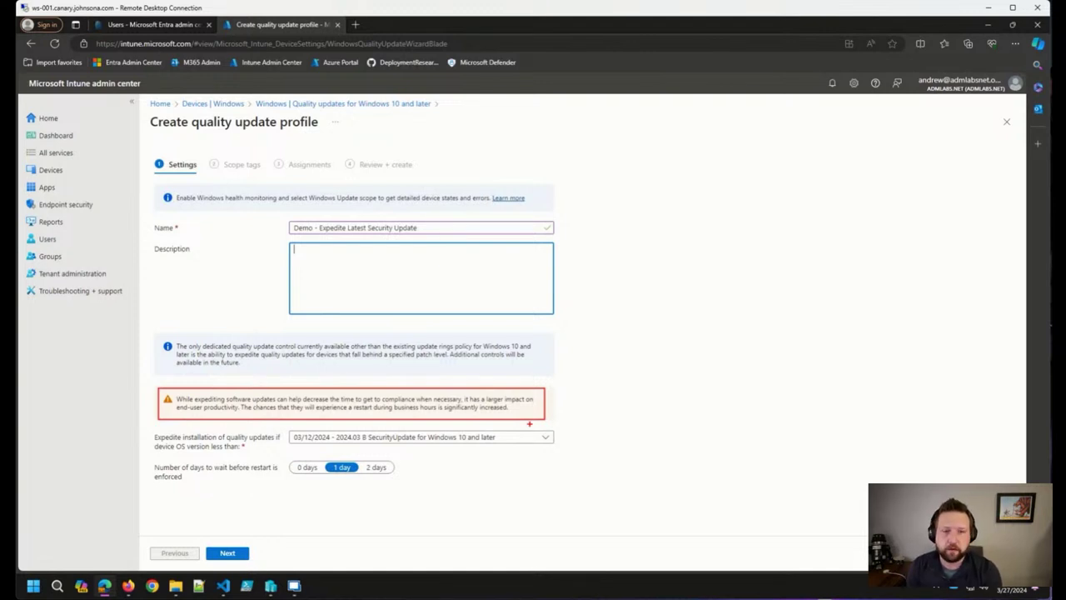
{"action": "key", "text": "Escape"}
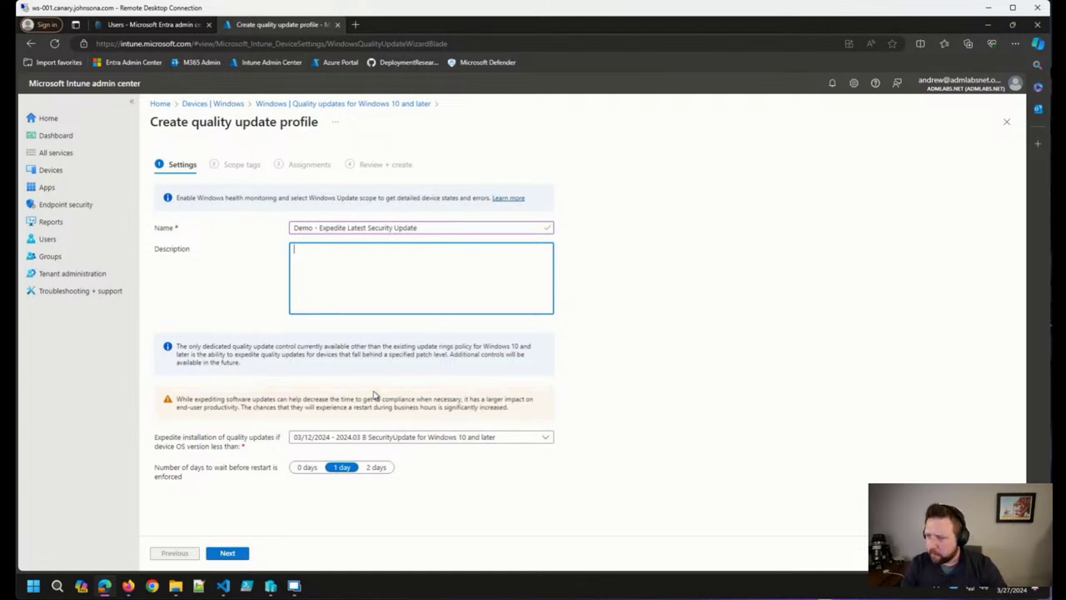
Set the profile to expedite the 03/12/2024 - 2024.03 B SecurityUpdate with a 0-day restart wait, and proceed to group assignments.
{"action": "left_click", "coordinate": [302, 439]}
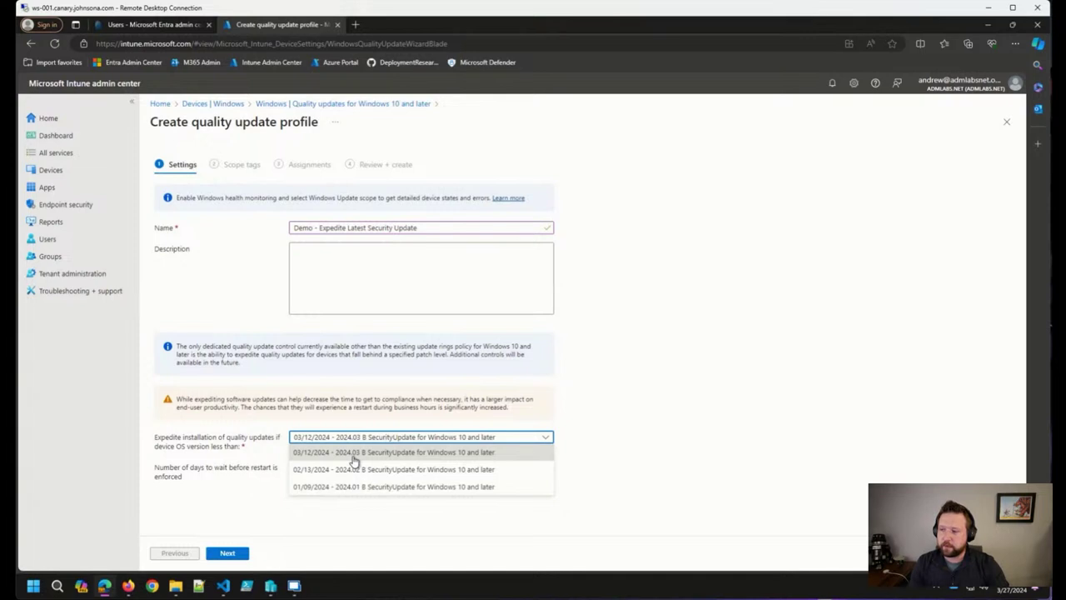
{"action": "left_click", "coordinate": [355, 460]}
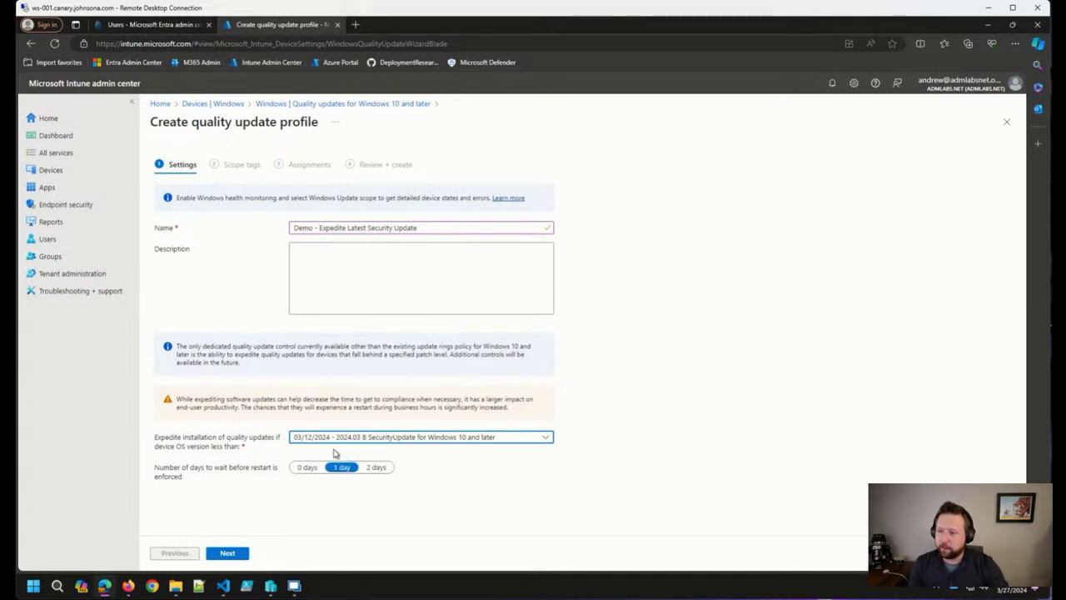
{"action": "left_click", "coordinate": [303, 472]}
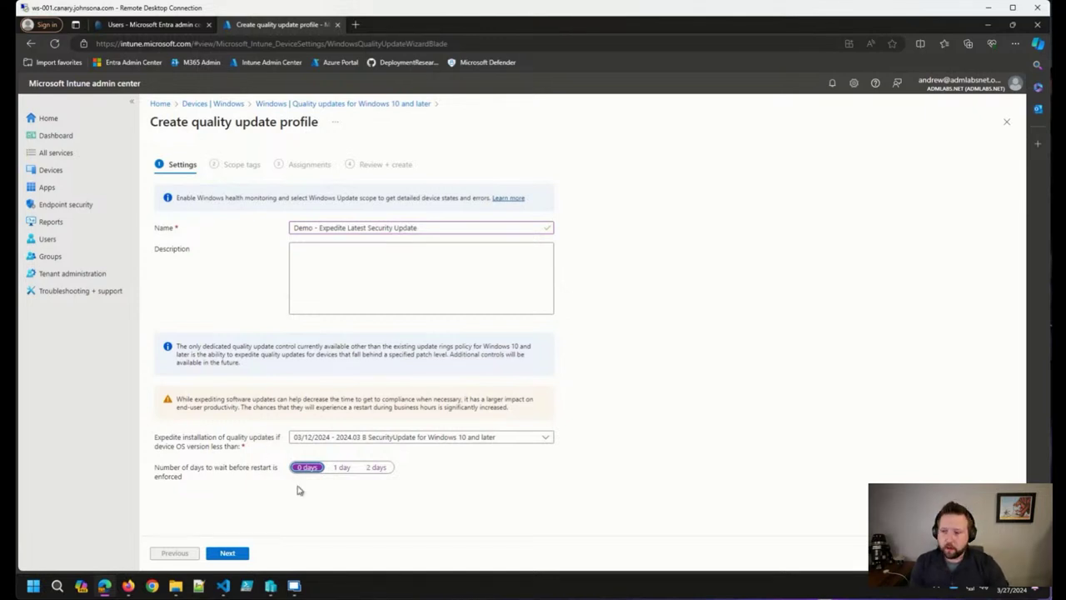
{"action": "left_click", "coordinate": [345, 470]}
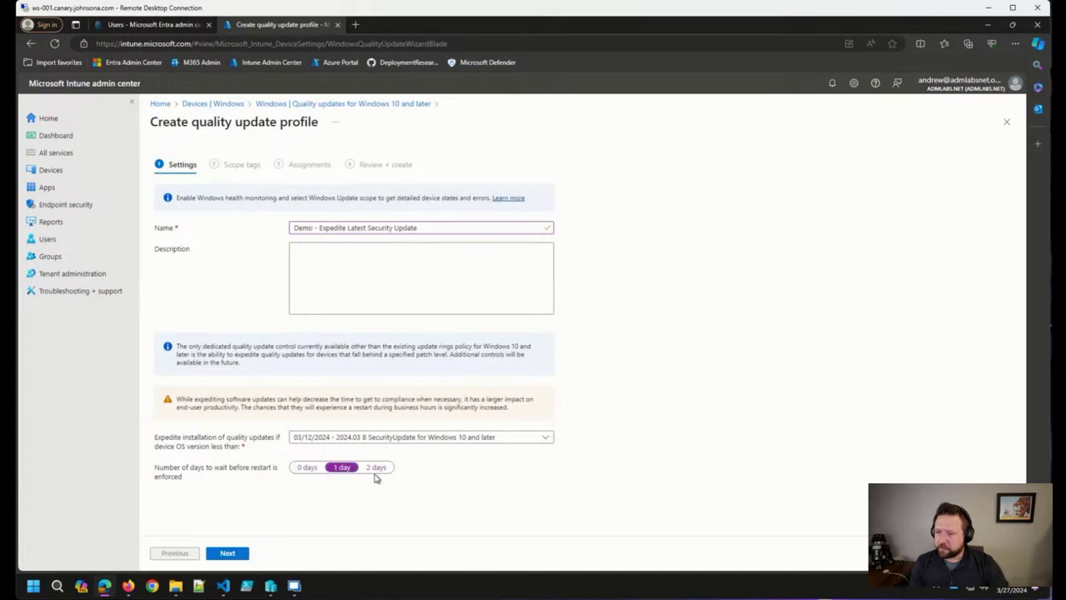
{"action": "left_click", "coordinate": [376, 470]}
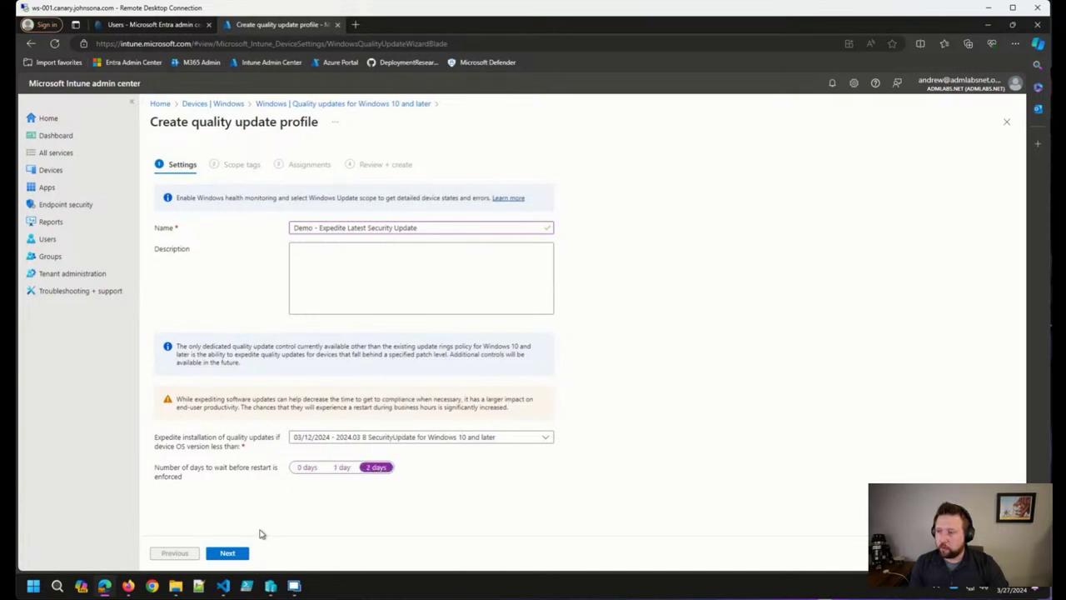
{"action": "left_click", "coordinate": [315, 470]}
{"action": "left_click", "coordinate": [227, 554]}
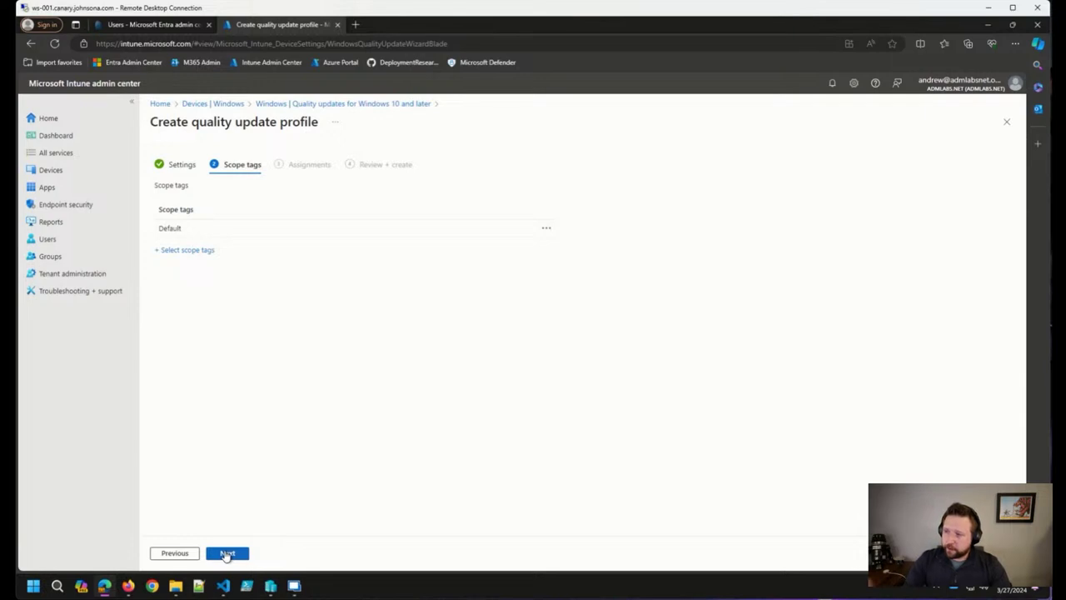
{"action": "left_click", "coordinate": [227, 553]}
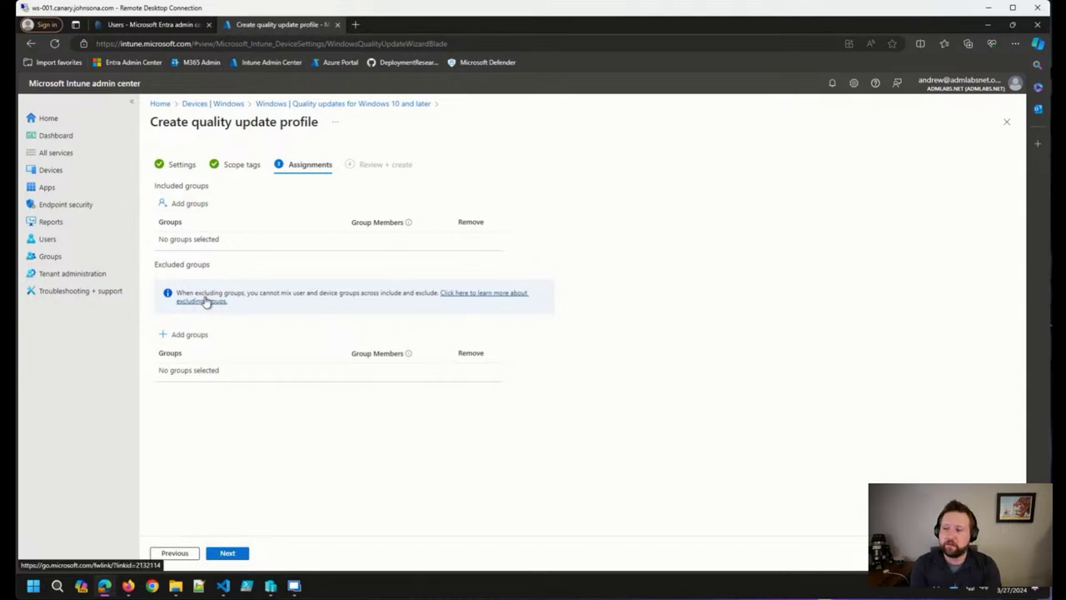
Return to the profile settings, change the expedited update to 01/09/2024 - 2024.01 B SecurityUpdate, and proceed to the review page.
{"action": "left_click", "coordinate": [176, 554]}
{"action": "left_click", "coordinate": [176, 554]}
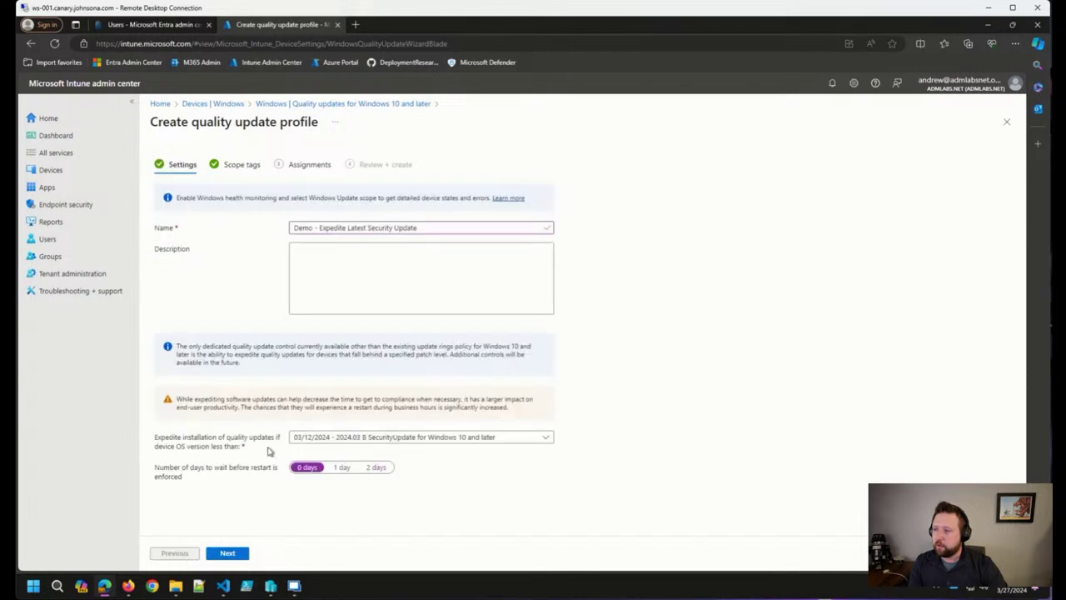
{"action": "left_click", "coordinate": [327, 439]}
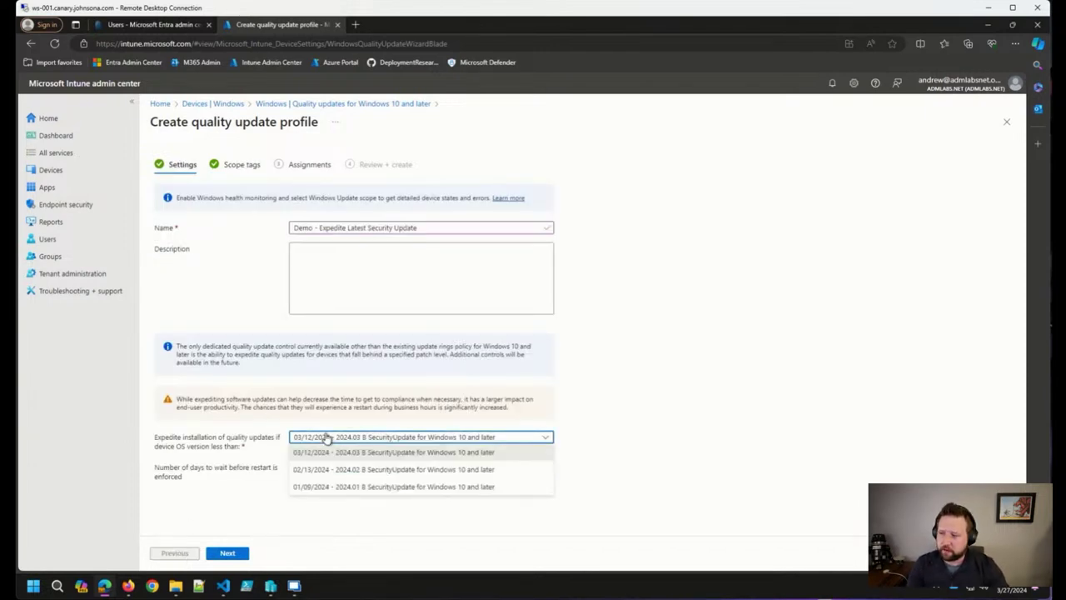
{"action": "left_click", "coordinate": [338, 487]}
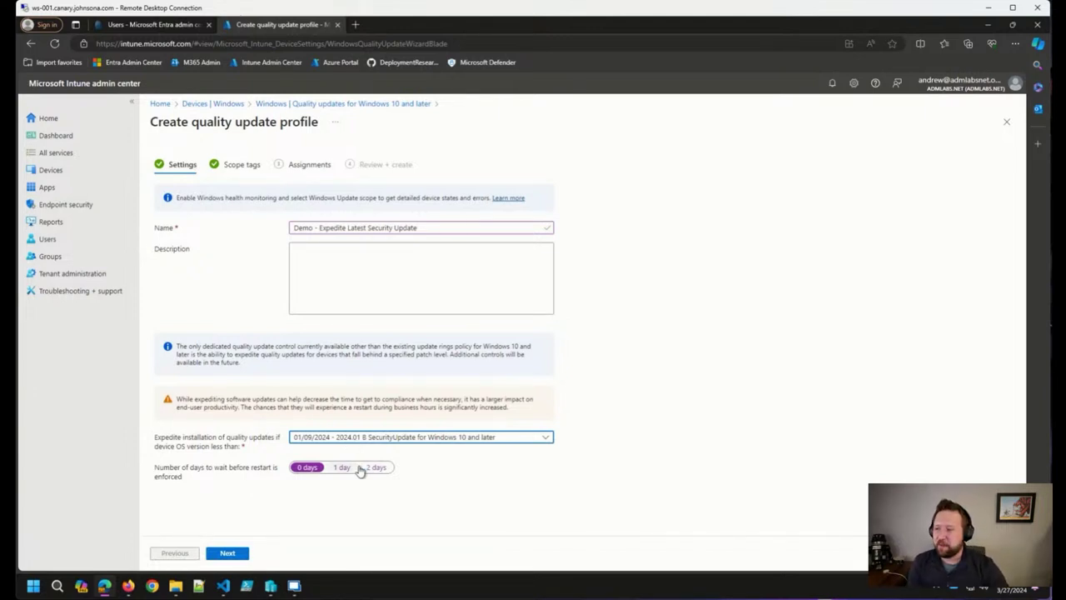
{"action": "left_click", "coordinate": [389, 441]}
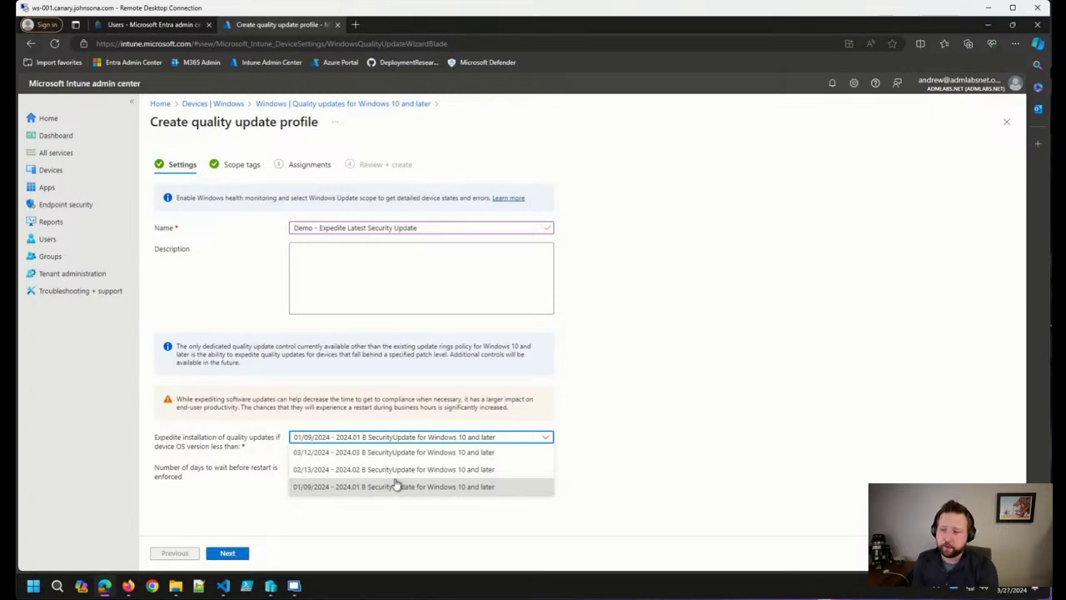
{"action": "left_click", "coordinate": [273, 542]}
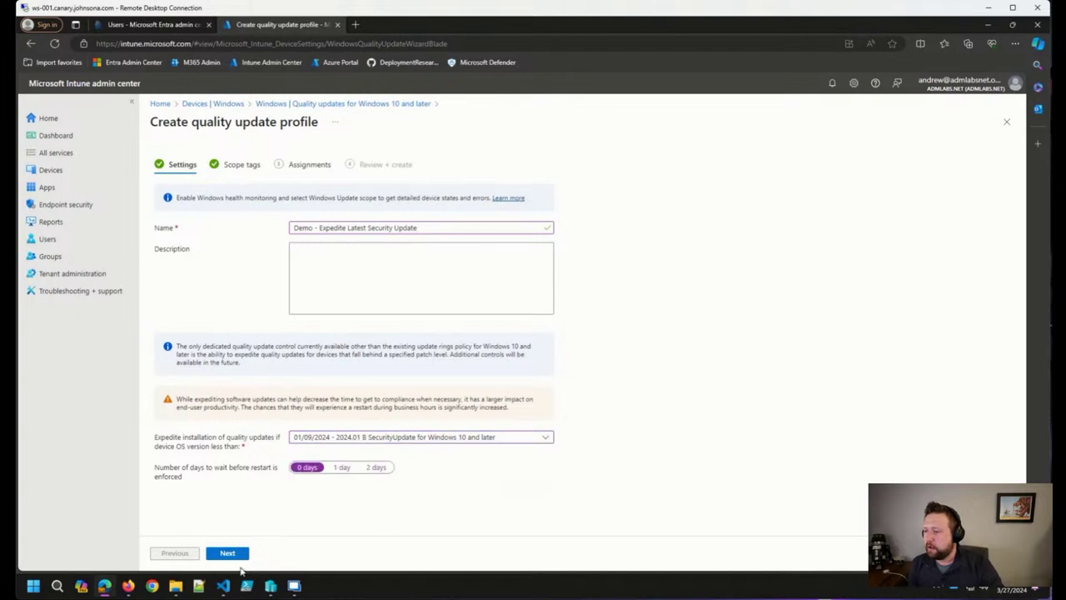
{"action": "left_click", "coordinate": [233, 554]}
{"action": "left_click", "coordinate": [238, 556]}
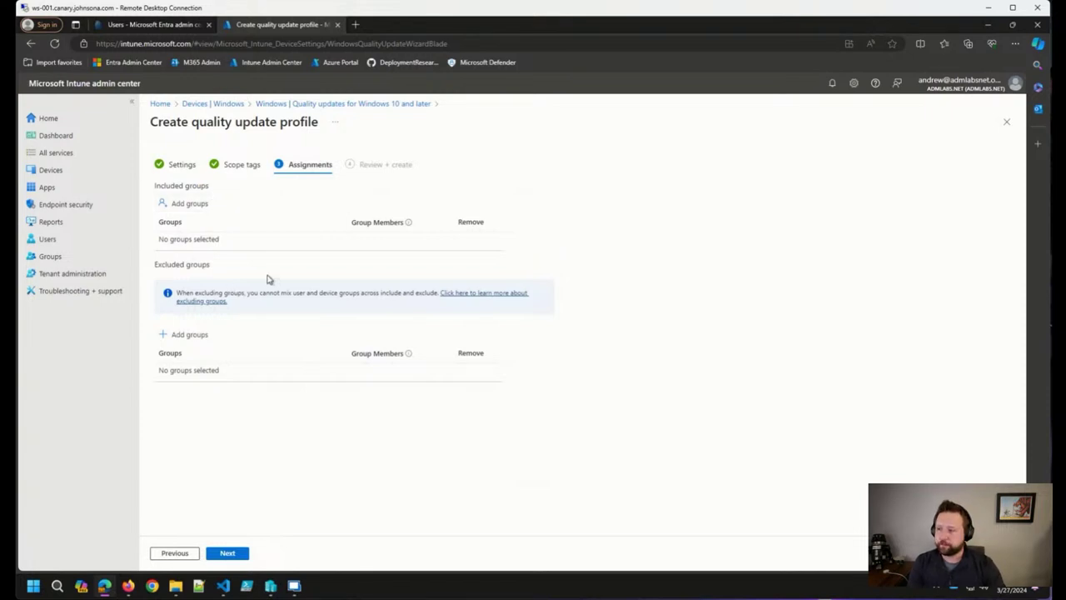
{"action": "left_click", "coordinate": [241, 556]}
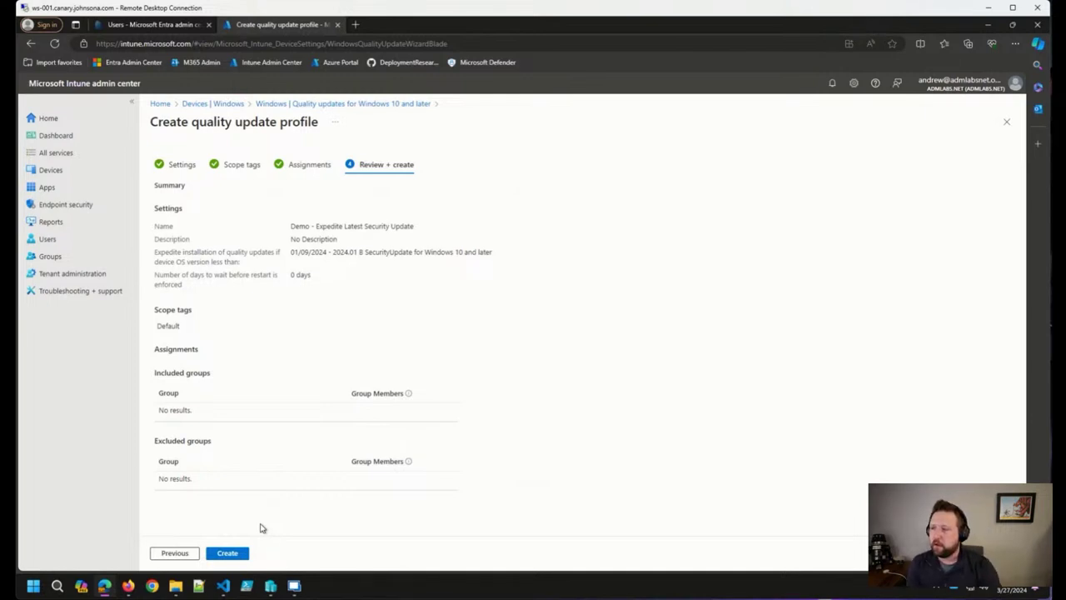
Go back from the review to the profile settings and open the choices for the expedited quality update.
{"action": "left_click", "coordinate": [188, 555]}
{"action": "left_click", "coordinate": [190, 554]}
{"action": "left_click", "coordinate": [190, 554]}
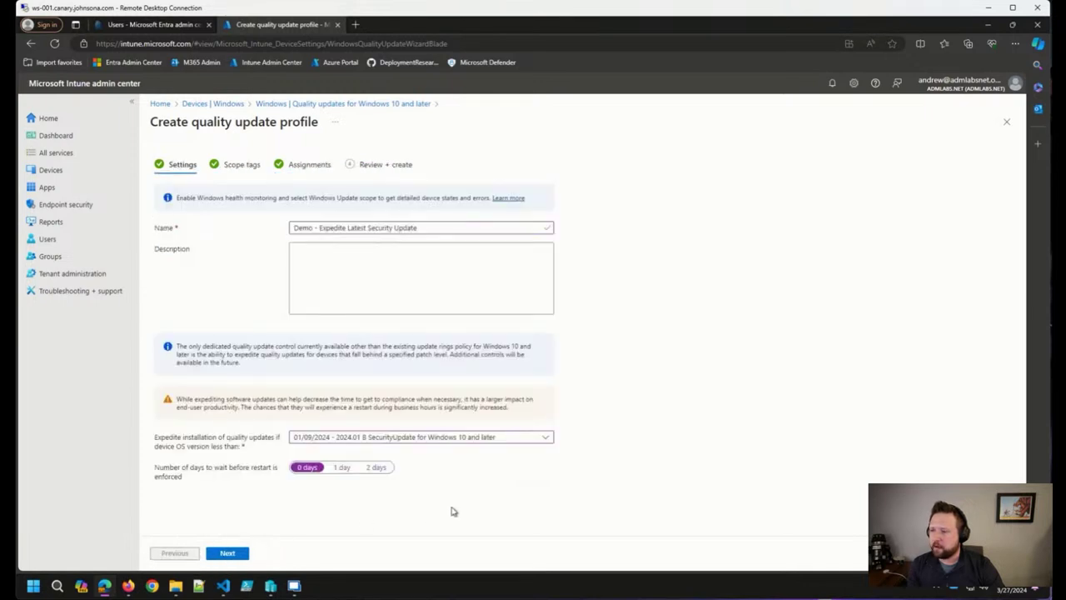
{"action": "left_click", "coordinate": [486, 439]}
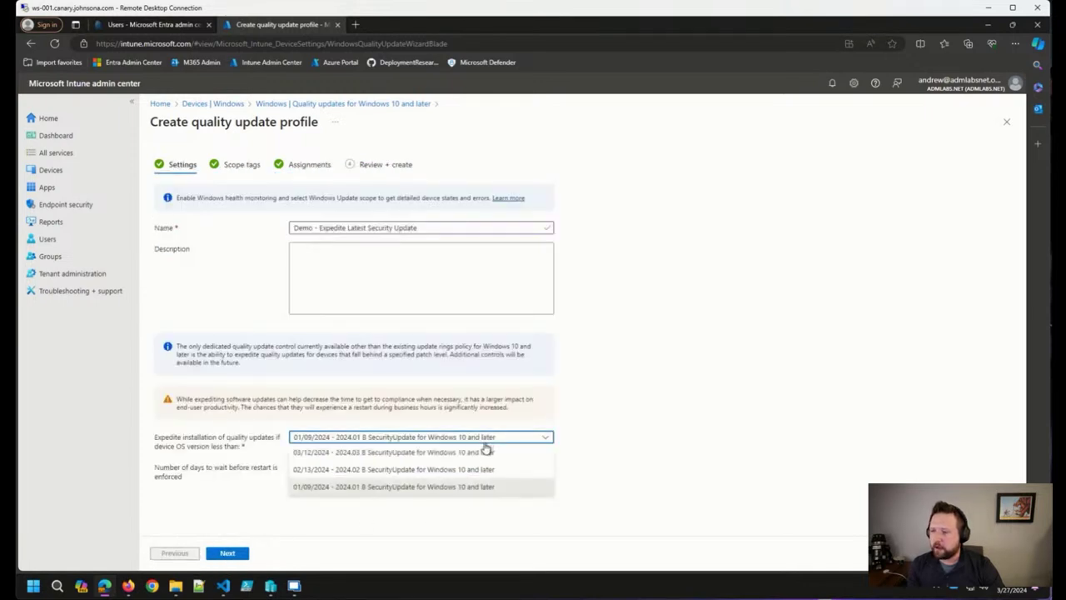
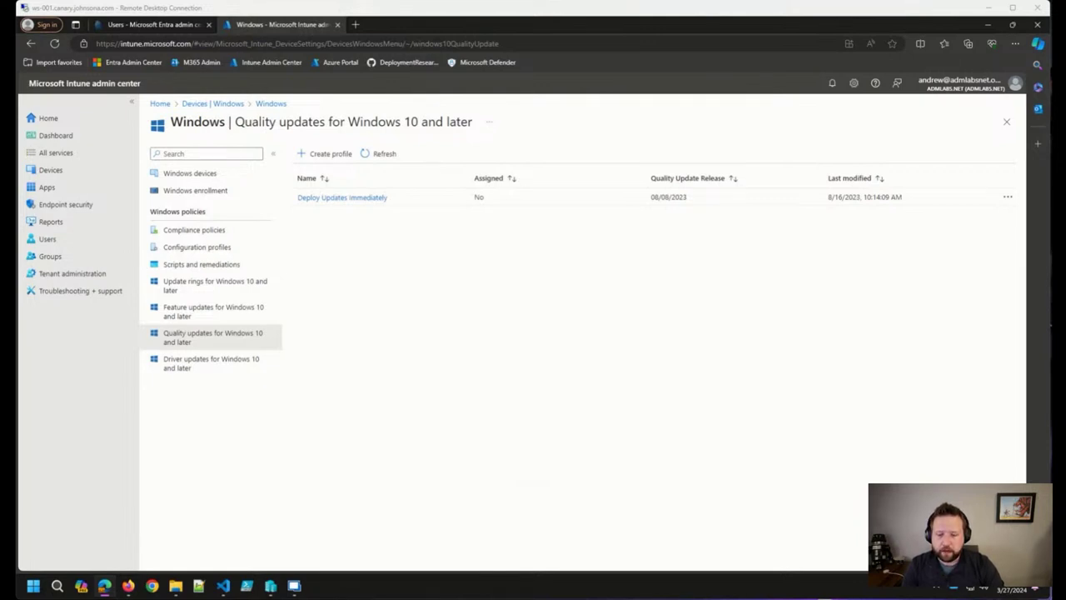
Open the AutopilotNuke 3.9 package page at powershellgallery.com/packages/AutopilotNuke/3.9 in a new browser tab.
{"action": "key", "text": "ctrl+t"}
{"action": "type", "text": "https://www.powershellgallery.com/packages/AutopilotNuke/3.9"}
{"action": "key", "text": "Return"}
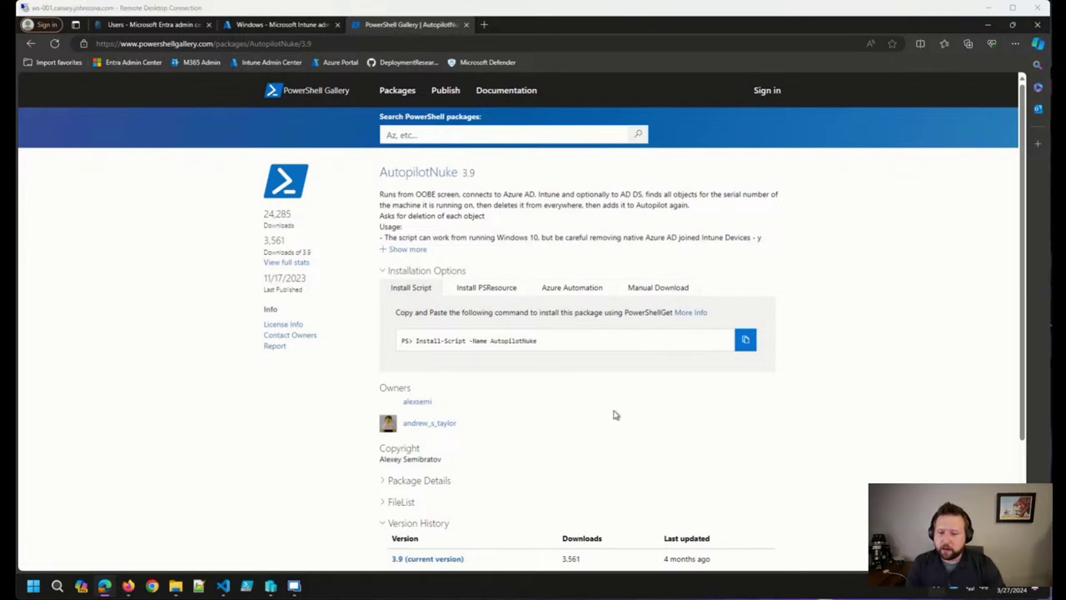
Open the Start-AutopilotCleanupCSV.ps1 script from the Intune repository on GitHub in a new browser tab.
{"action": "key", "text": "ctrl+t"}
{"action": "type", "text": "https://github.com/okieselbach/Intune/blob/master/Start-AutopilotCleanupCSV.ps1"}
{"action": "key", "text": "Return"}
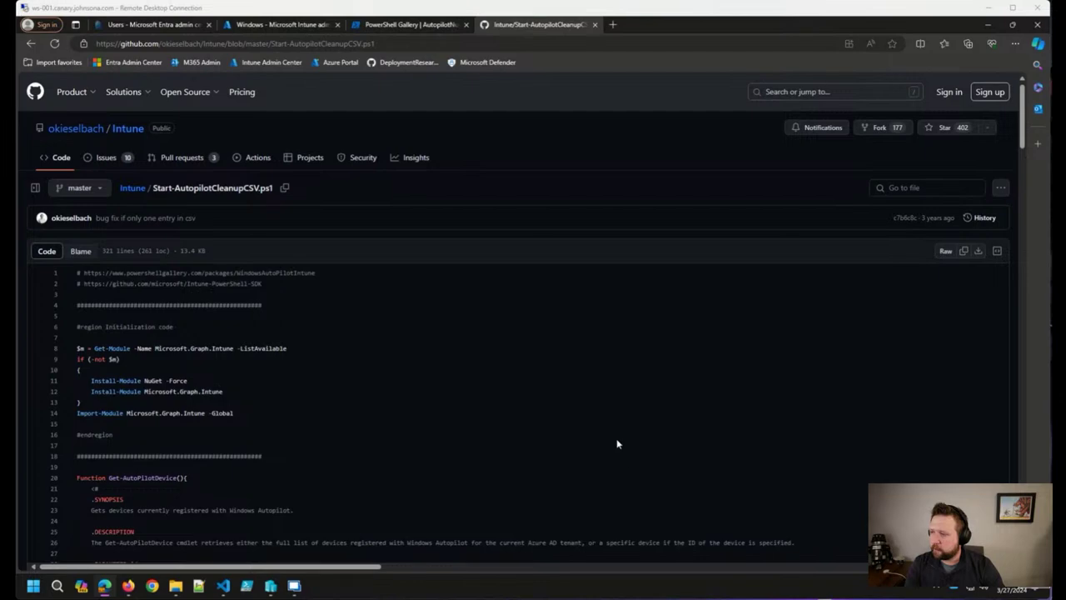
Open the Liebensraum article "Automated Stale Device Cleanup in Azure Active Directory Using a Runbook" in a new tab and skim its introduction.
{"action": "key", "text": "ctrl+t"}
{"action": "type", "text": "https://www.lieben.nu/liebensraum/2021/12/automated-stale-device-cleanup-in-azure-active-directory-using-a-runbook/"}
{"action": "key", "text": "Return"}
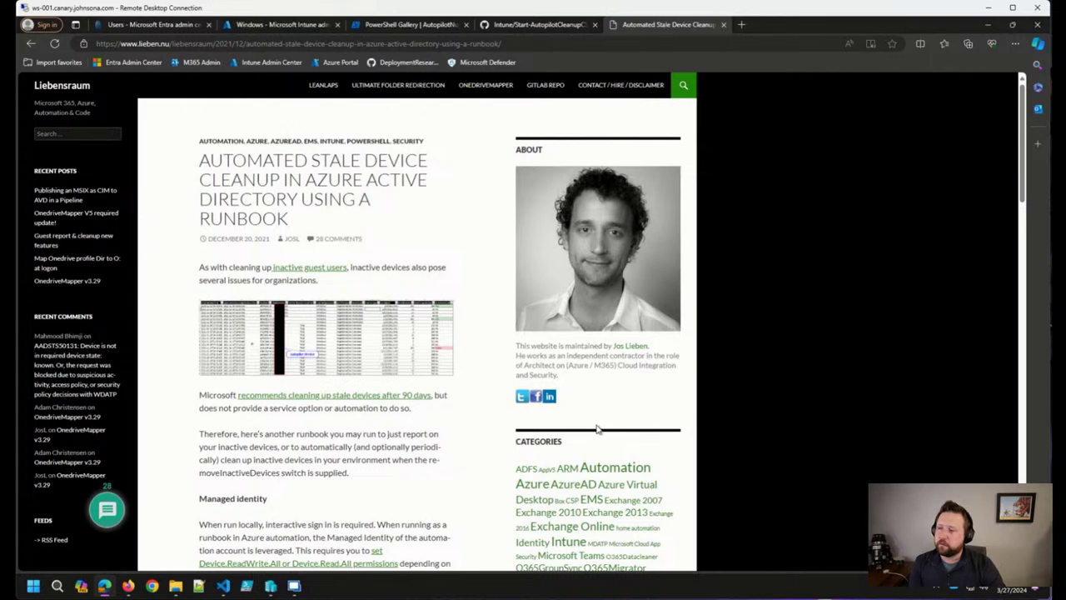
{"action": "scroll", "coordinate": [510, 381], "scroll_direction": "down", "scroll_amount": 1}
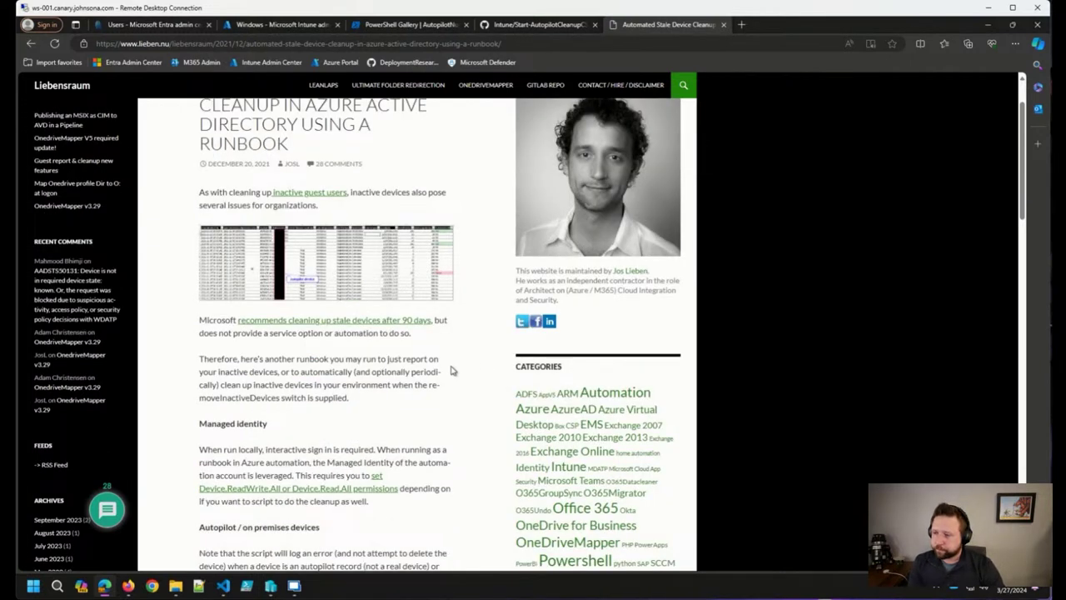
{"action": "scroll", "coordinate": [397, 400], "scroll_direction": "down", "scroll_amount": 1}
{"action": "scroll", "coordinate": [396, 402], "scroll_direction": "up", "scroll_amount": 2}
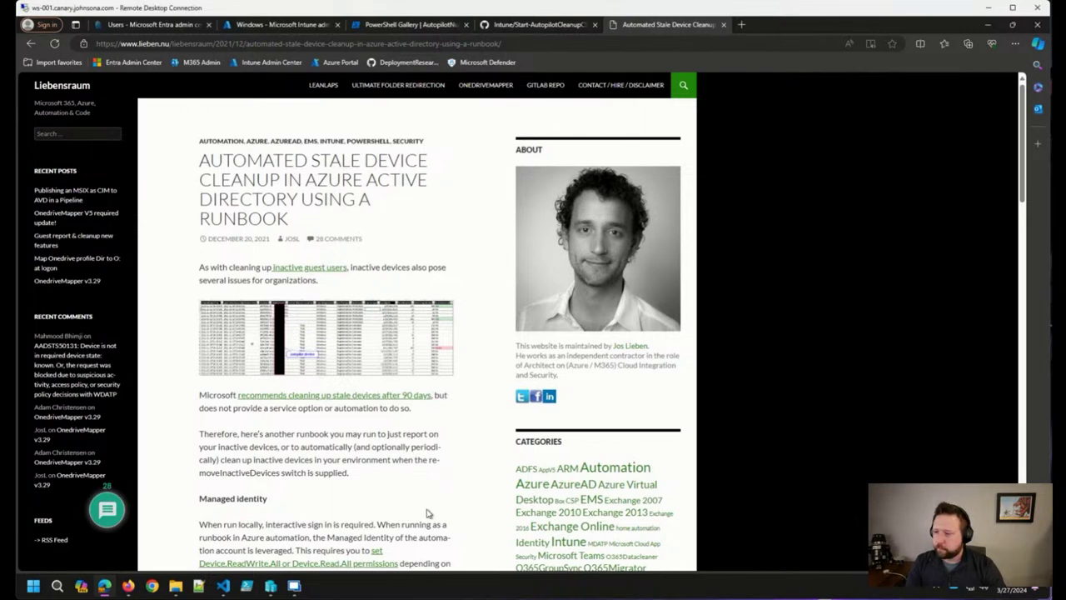
Open the blog article "Azure Automation - Device Cleanup v2" in a new tab and read its introduction.
{"action": "key", "text": "ctrl+t"}
{"action": "type", "text": "https://blog.nathanmcnulty.com/azure-automation-device-cleanup-v2/"}
{"action": "key", "text": "Return"}
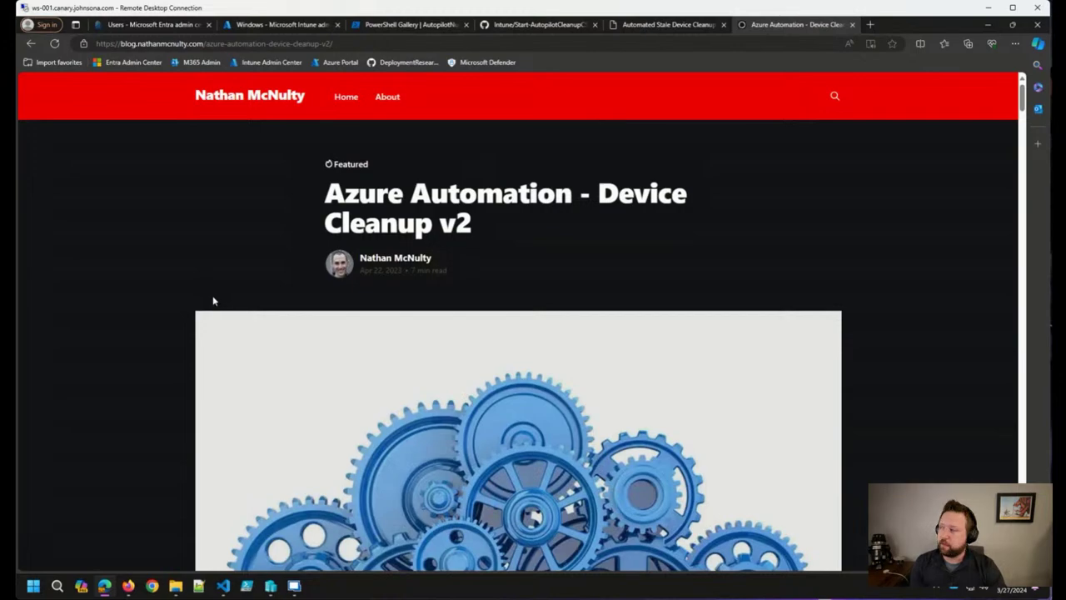
{"action": "scroll", "coordinate": [214, 305], "scroll_direction": "down", "scroll_amount": 2}
{"action": "scroll", "coordinate": [214, 305], "scroll_direction": "down", "scroll_amount": 1}
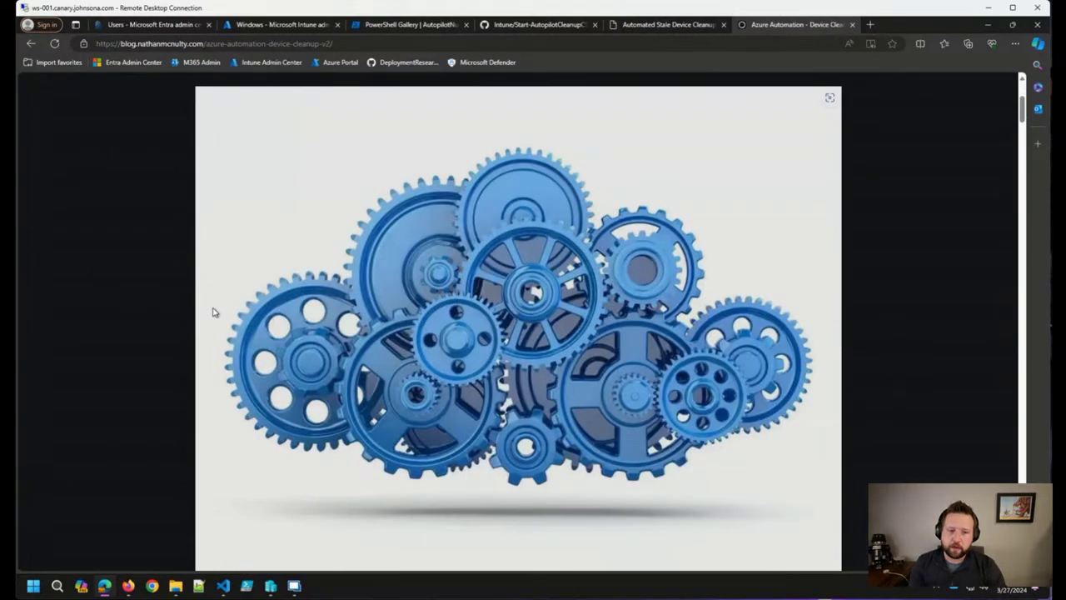
{"action": "scroll", "coordinate": [213, 310], "scroll_direction": "down", "scroll_amount": 2}
{"action": "scroll", "coordinate": [212, 313], "scroll_direction": "down", "scroll_amount": 3}
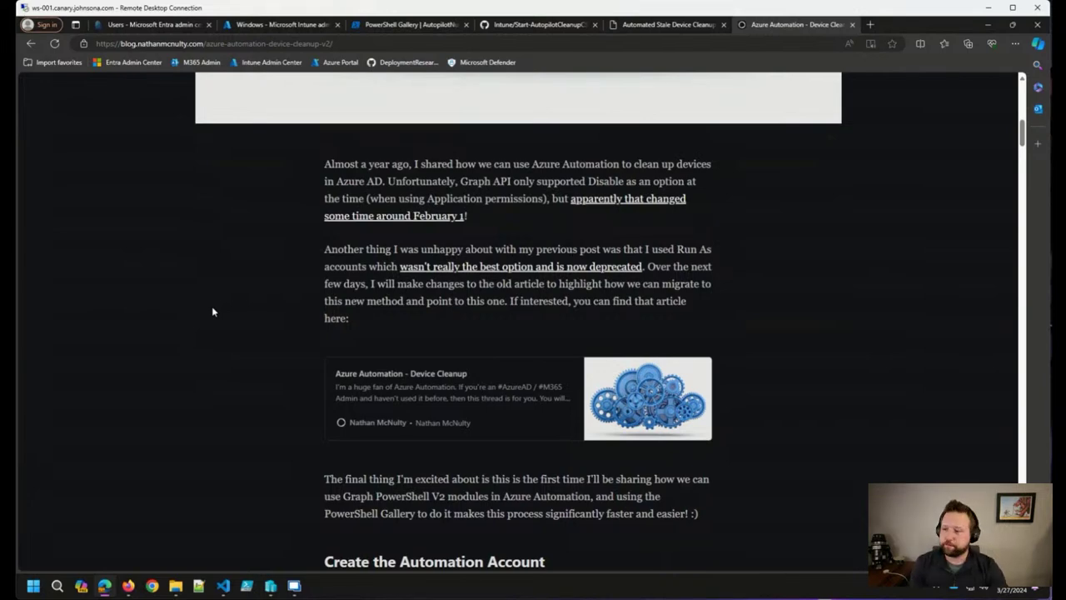
Read the article's sections on creating the Automation Account and granting it Device.ReadWrite.All permissions.
{"action": "scroll", "coordinate": [212, 310], "scroll_direction": "down", "scroll_amount": 6}
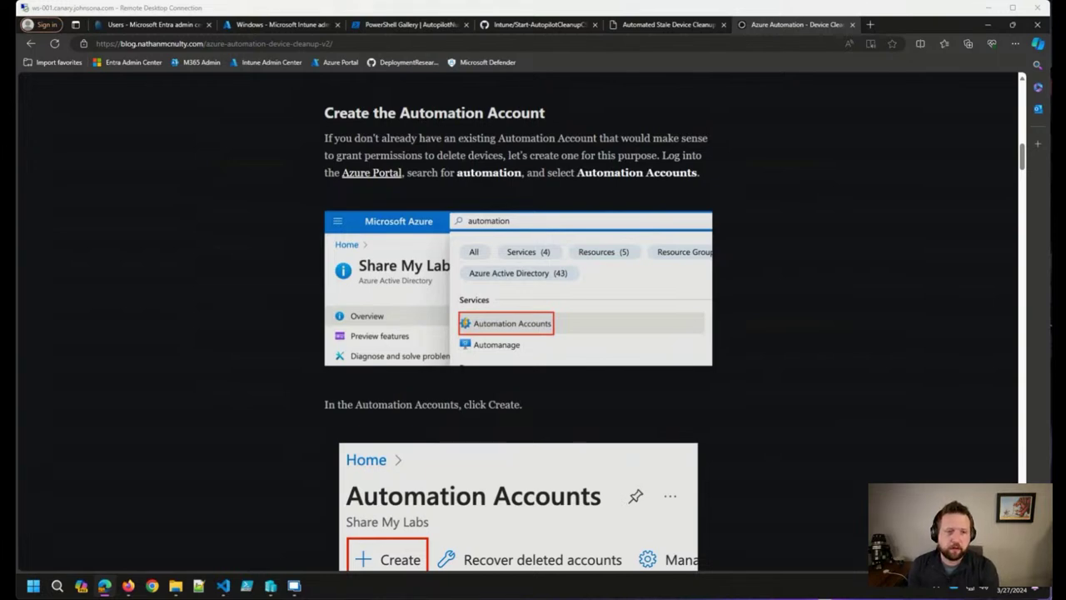
{"action": "left_click", "coordinate": [289, 396]}
{"action": "scroll", "coordinate": [288, 394], "scroll_direction": "down", "scroll_amount": 11}
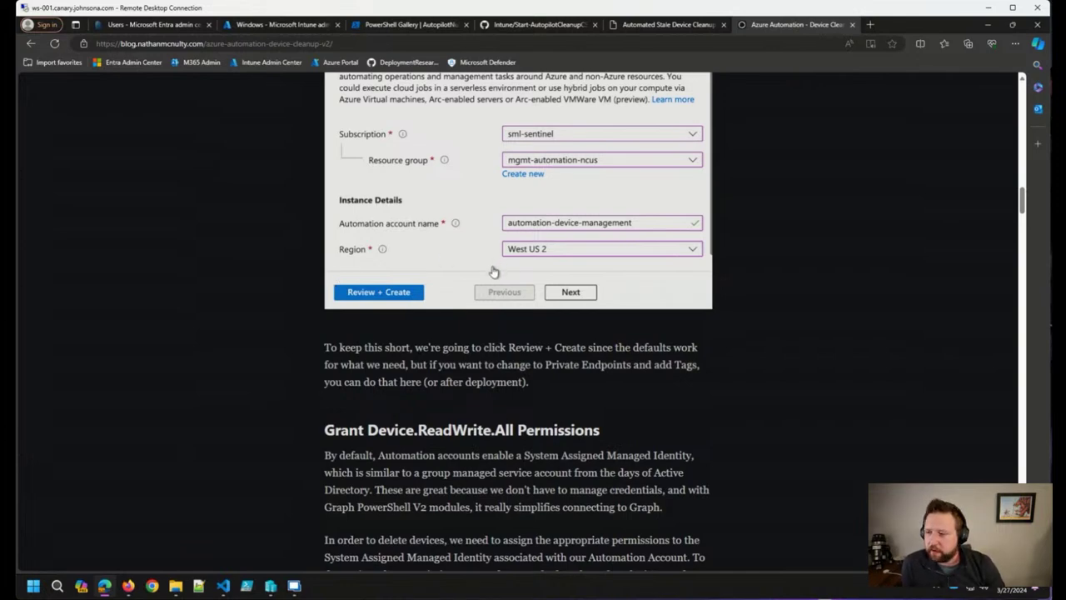
{"action": "scroll", "coordinate": [494, 270], "scroll_direction": "down", "scroll_amount": 5}
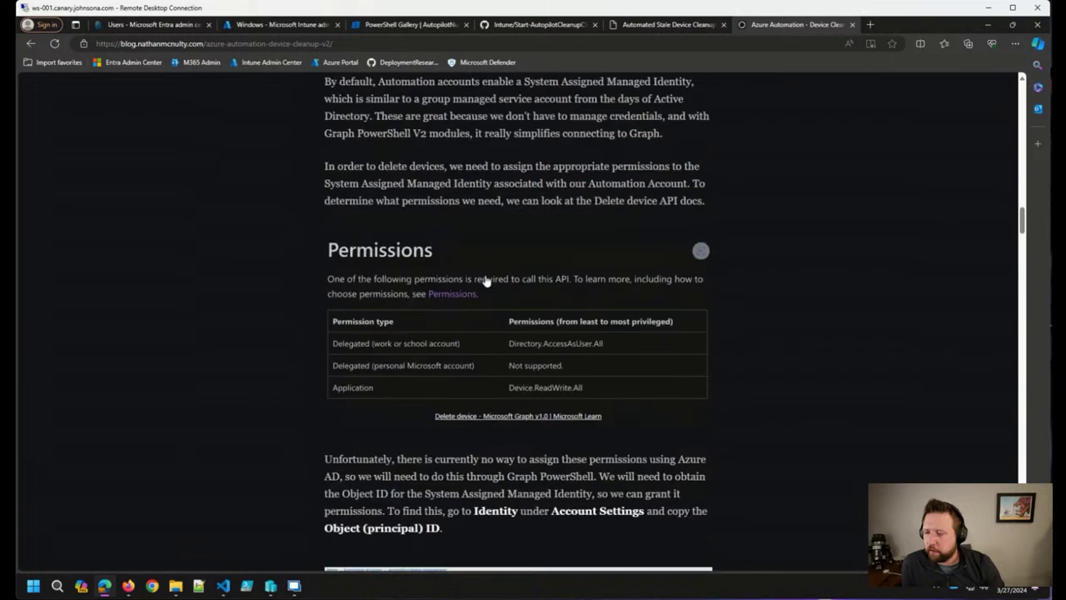
{"action": "scroll", "coordinate": [808, 381], "scroll_direction": "down", "scroll_amount": 4}
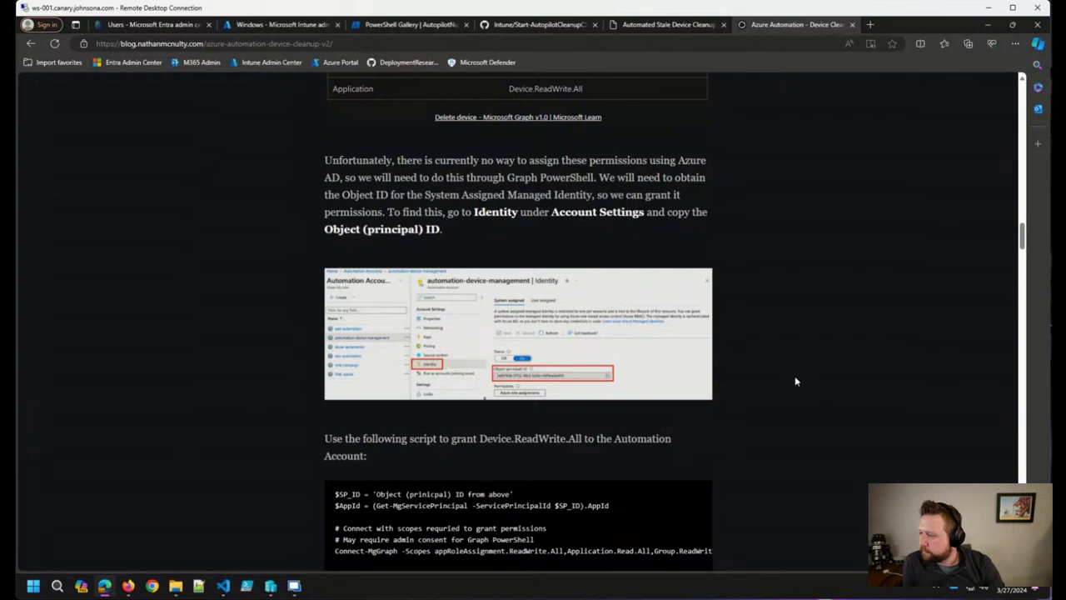
{"action": "scroll", "coordinate": [795, 381], "scroll_direction": "down", "scroll_amount": 1}
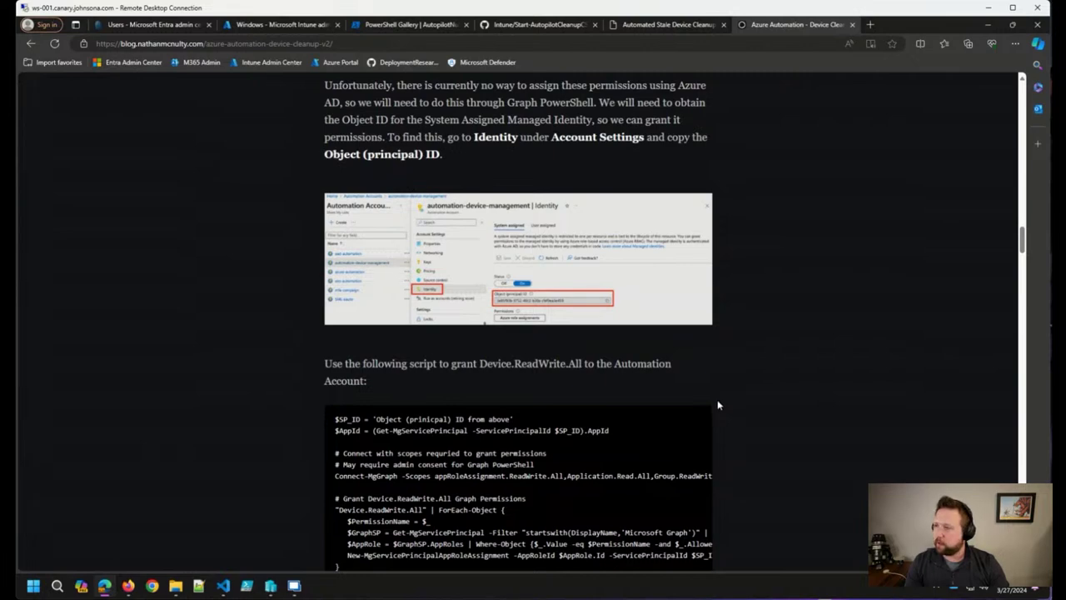
Open academy.viamonstra.com in a new browser tab and go to the featured mini course "Intune Automation Using Microsoft Graph".
{"action": "key", "text": "ctrl+t"}
{"action": "type", "text": "ac"}
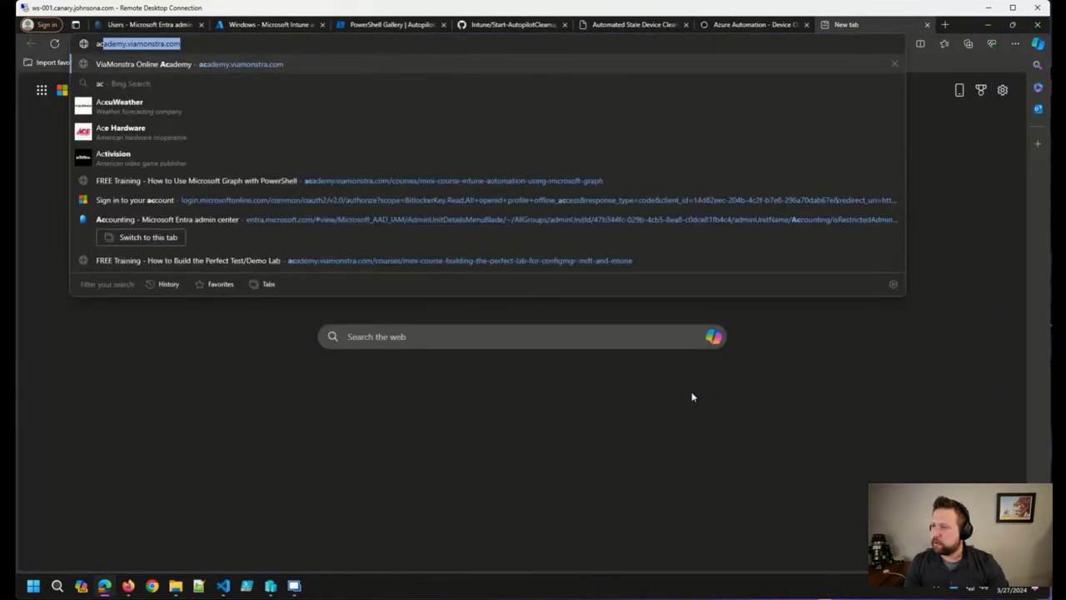
{"action": "key", "text": "Return"}
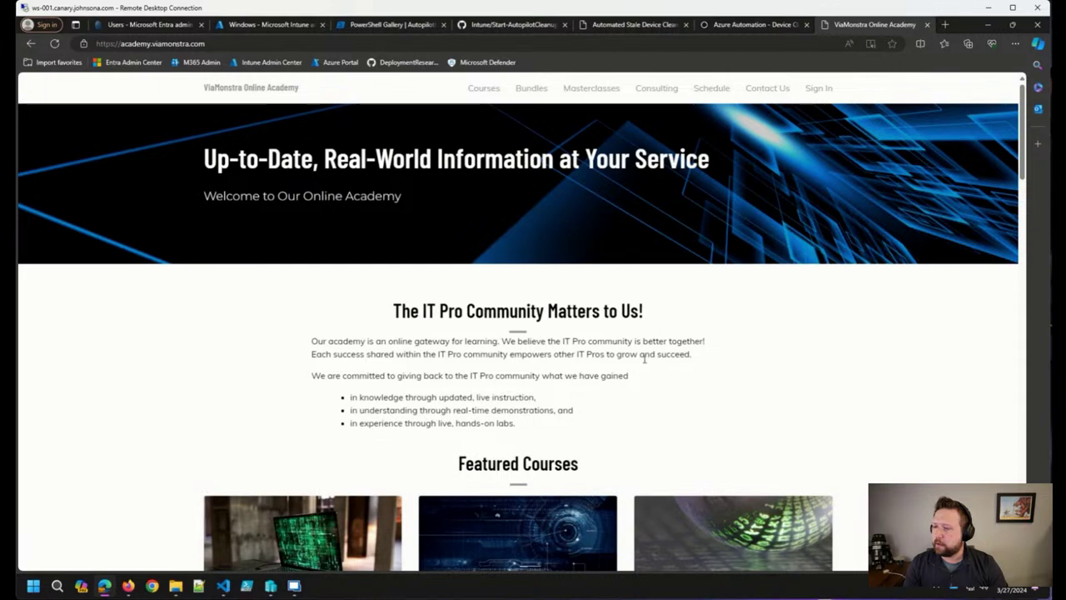
{"action": "scroll", "coordinate": [641, 360], "scroll_direction": "down", "scroll_amount": 2}
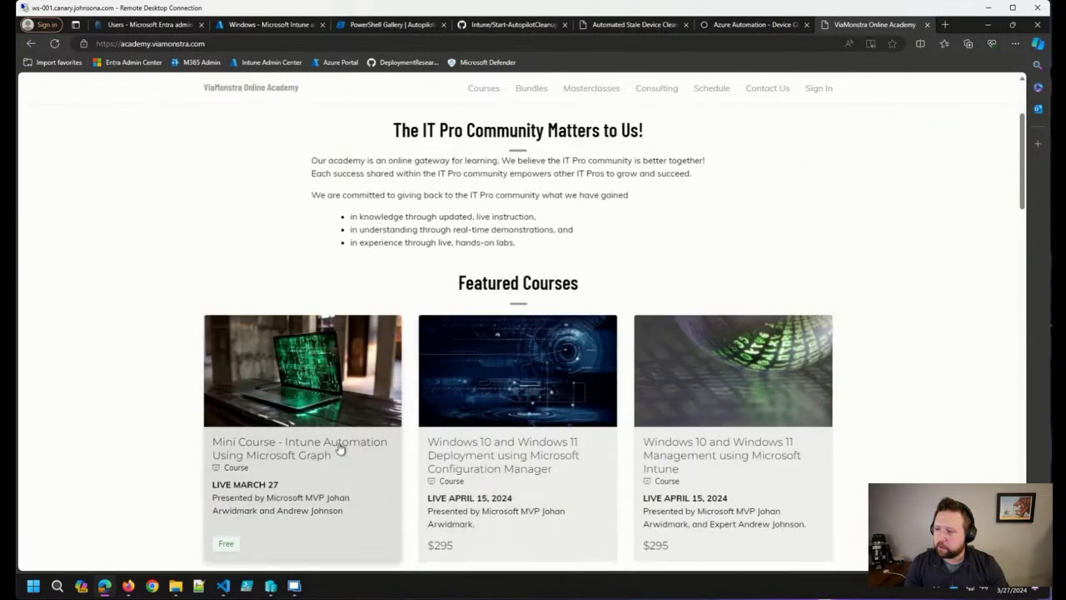
{"action": "left_click", "coordinate": [325, 464]}
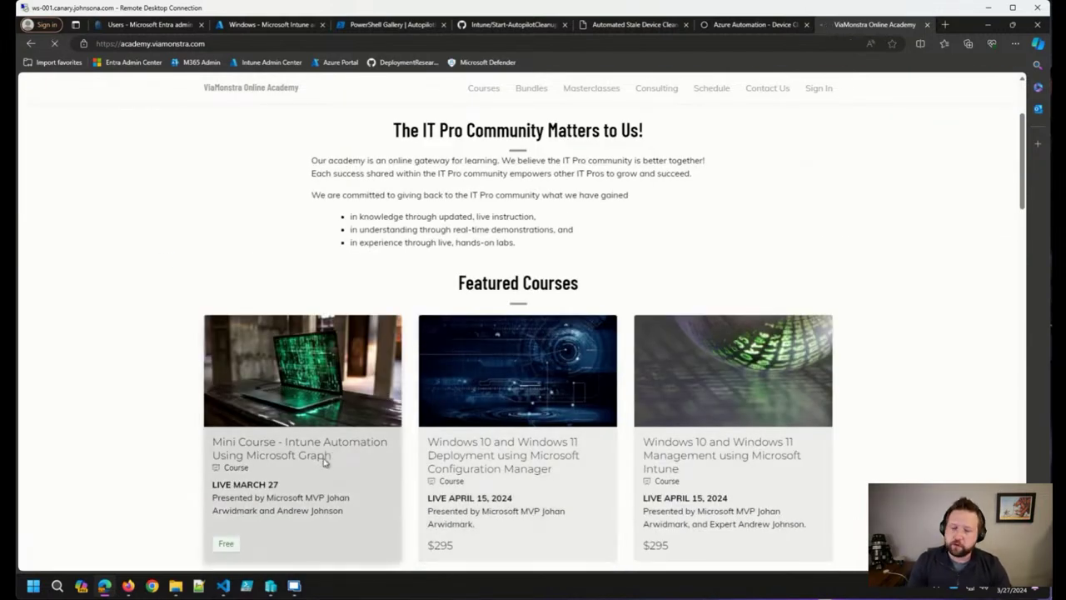
Skim the mini course page from its description and schedule down to the instructor profiles, ending back at its heading.
{"action": "scroll", "coordinate": [321, 440], "scroll_direction": "down", "scroll_amount": 1}
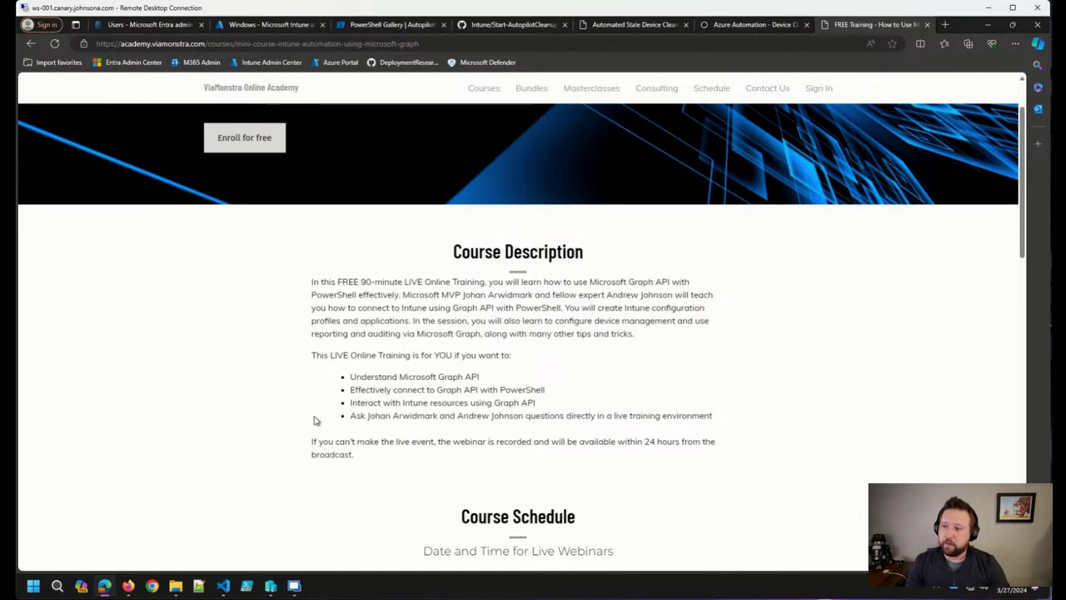
{"action": "scroll", "coordinate": [317, 416], "scroll_direction": "down", "scroll_amount": 2}
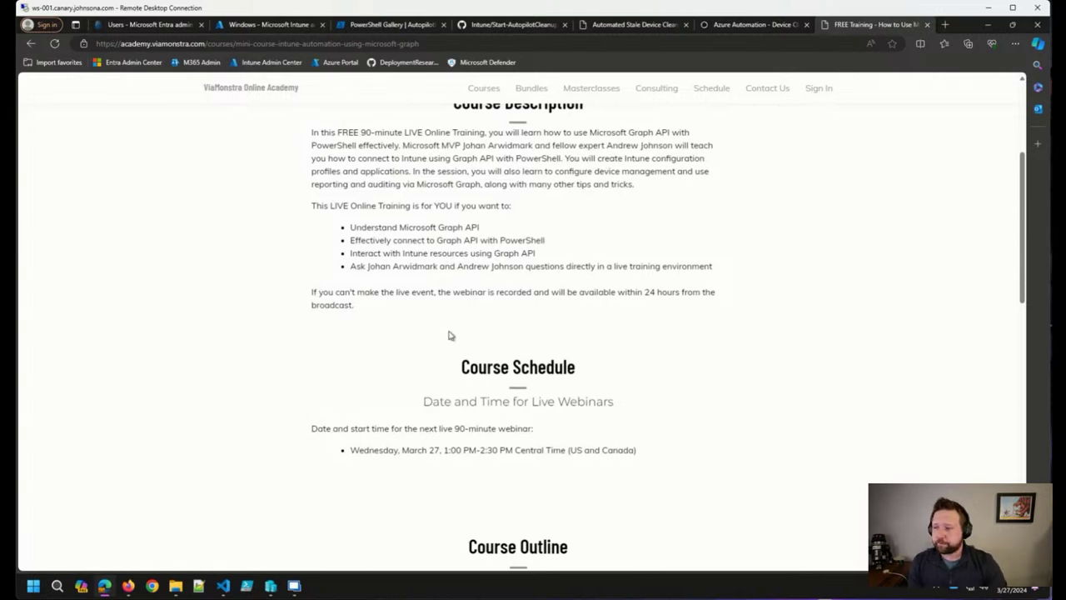
{"action": "scroll", "coordinate": [447, 336], "scroll_direction": "down", "scroll_amount": 3}
{"action": "scroll", "coordinate": [427, 334], "scroll_direction": "down", "scroll_amount": 3}
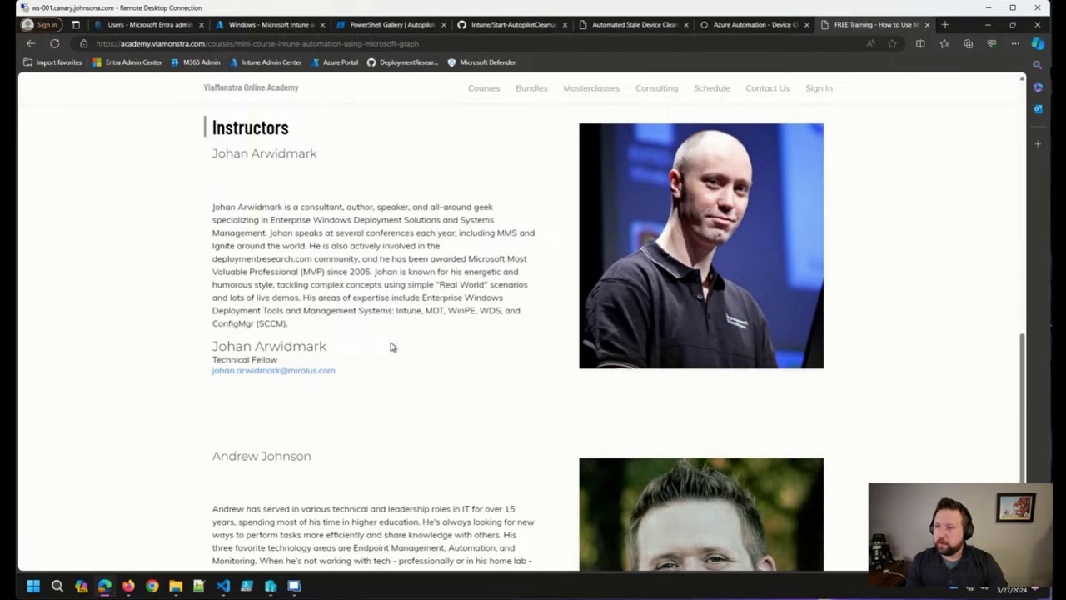
{"action": "scroll", "coordinate": [392, 340], "scroll_direction": "up", "scroll_amount": 10}
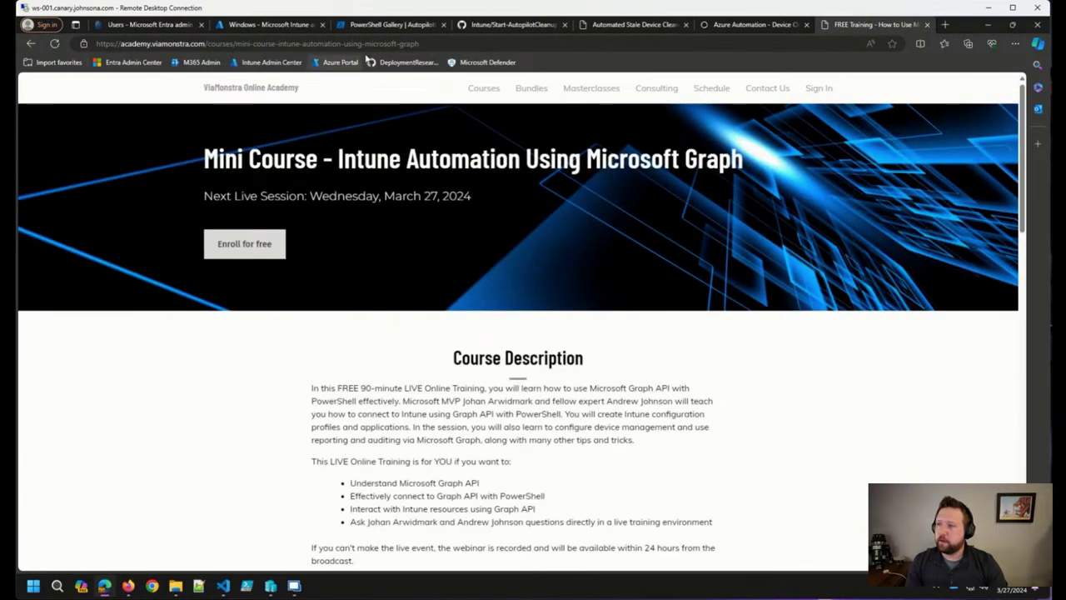
Point out the mini course's web address, the title text "Intune Automation Using Microsoft Graph" and the free enrolment option.
{"action": "left_click", "coordinate": [374, 47]}
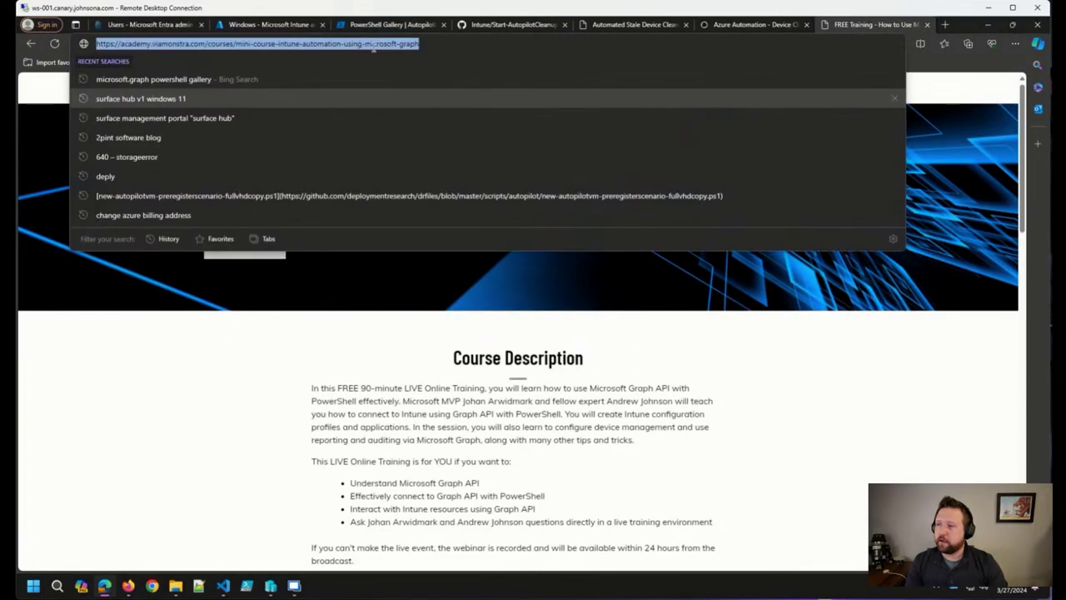
{"action": "left_click", "coordinate": [419, 380]}
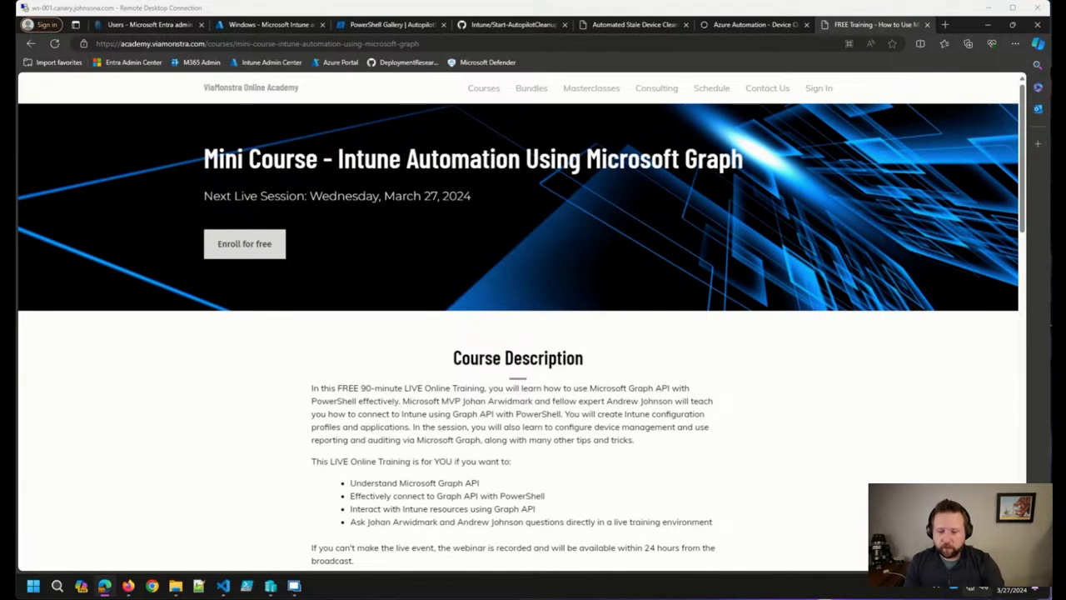
{"action": "left_click_drag", "start_coordinate": [743, 158], "coordinate": [337, 158]}
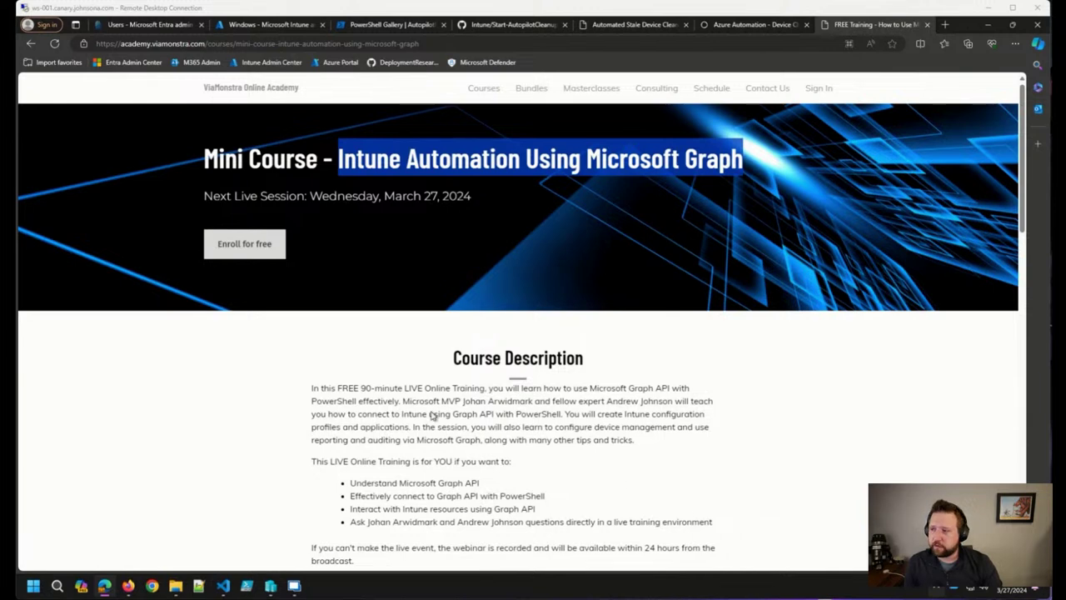
{"action": "left_click", "coordinate": [271, 385]}
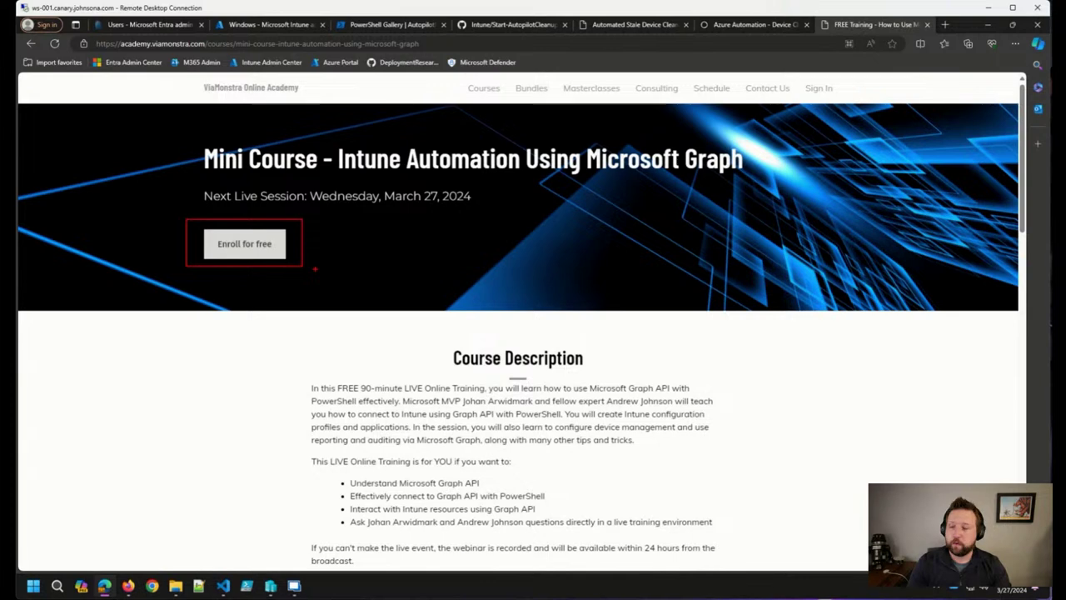
{"action": "key", "text": "Escape"}
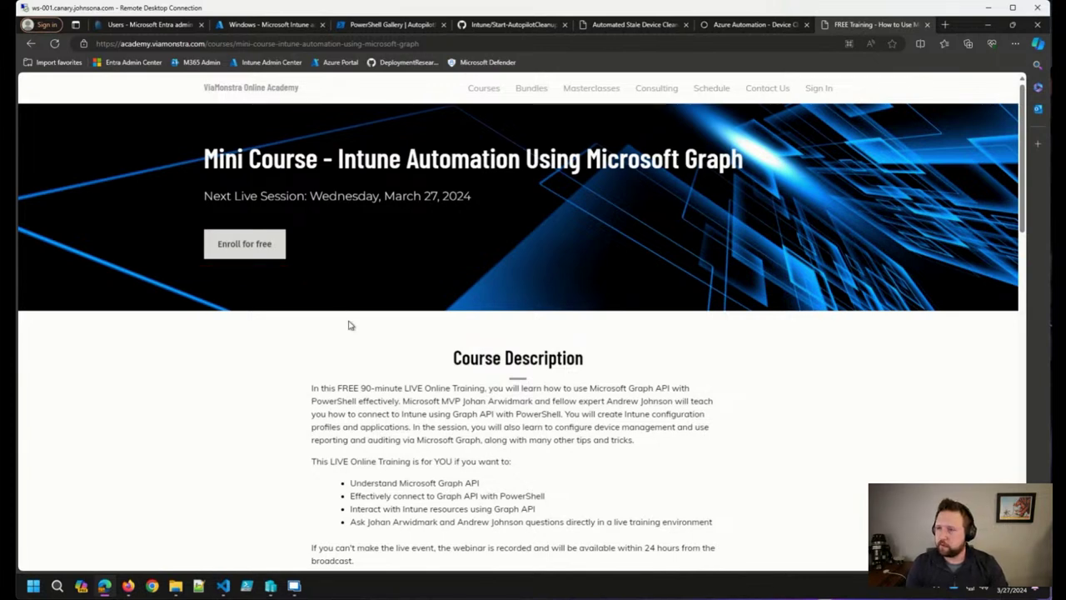
Close the course, both device cleanup articles, the GitHub script and the PowerShell Gallery page, and return to Intune's Windows quality updates.
{"action": "key", "text": "ctrl+w"}
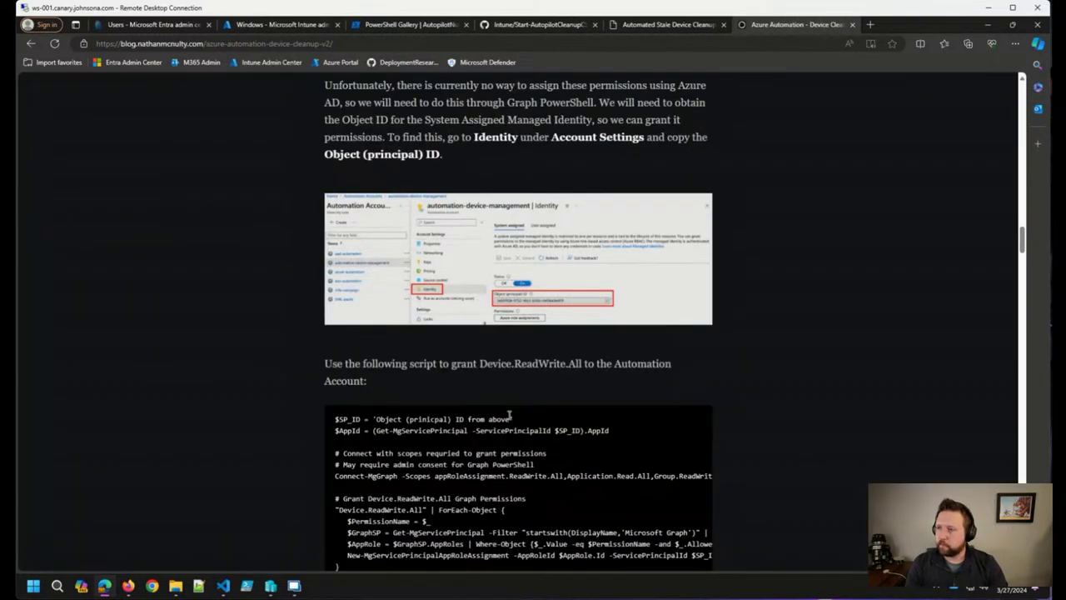
{"action": "key", "text": "ctrl+w"}
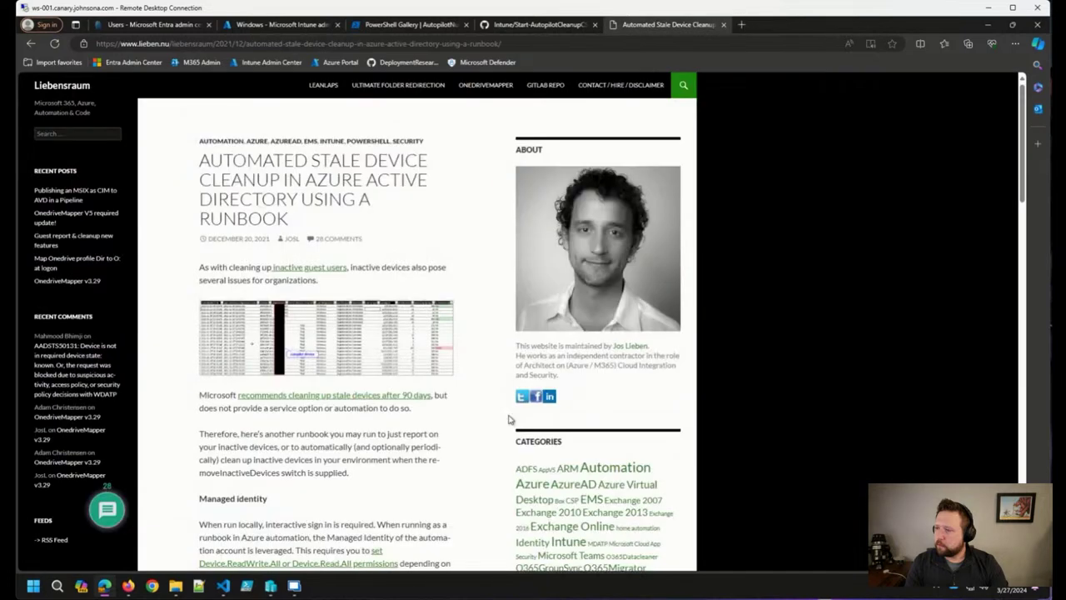
{"action": "key", "text": "ctrl+w"}
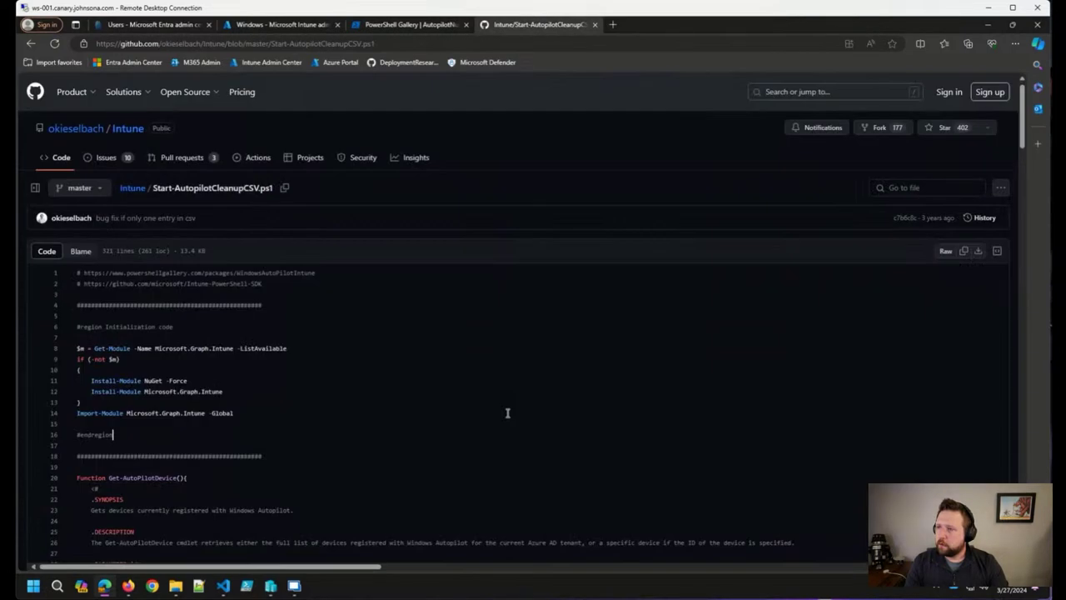
{"action": "key", "text": "ctrl+w"}
{"action": "key", "text": "ctrl+w"}
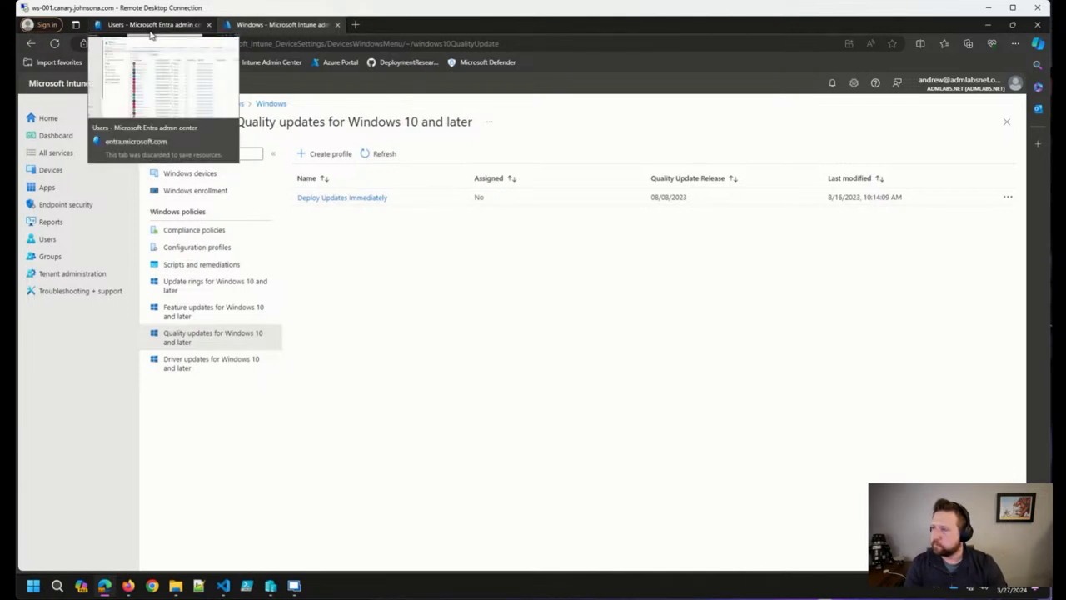
{"action": "left_click", "coordinate": [151, 34]}
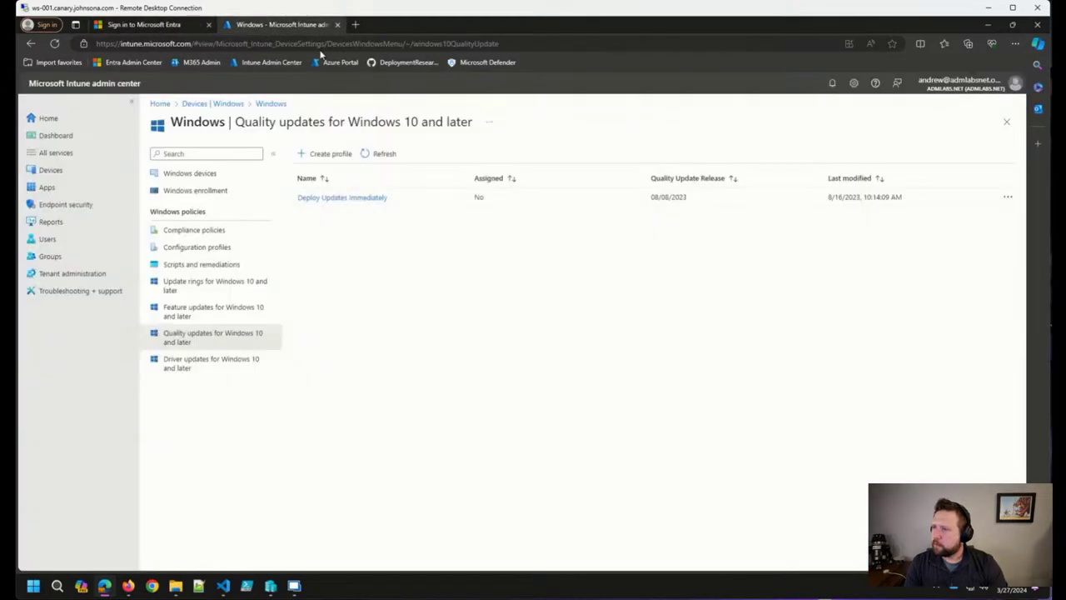
{"action": "left_click", "coordinate": [291, 25]}
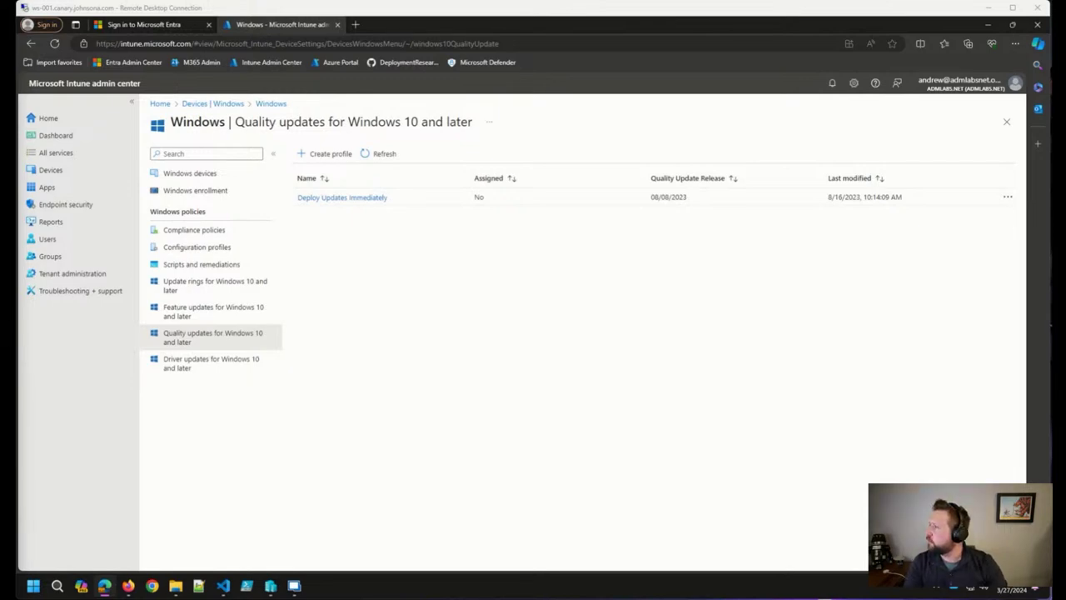
Open deploymentresearch.com in a new browser tab and search the site for "wsus".
{"action": "key", "text": "ctrl+t"}
{"action": "type", "text": "deploymentresearch.com"}
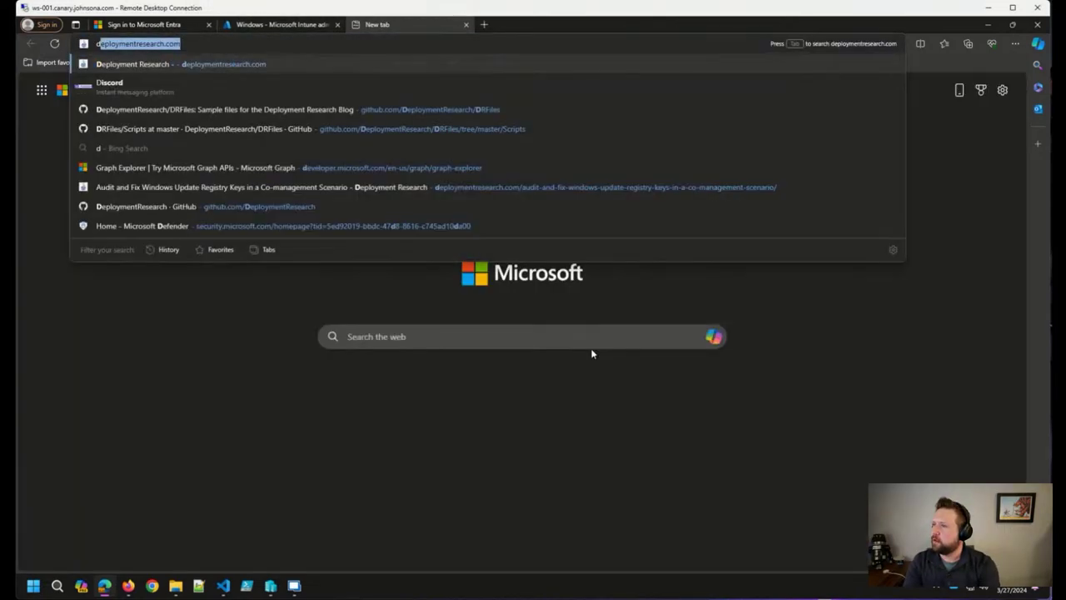
{"action": "key", "text": "Return"}
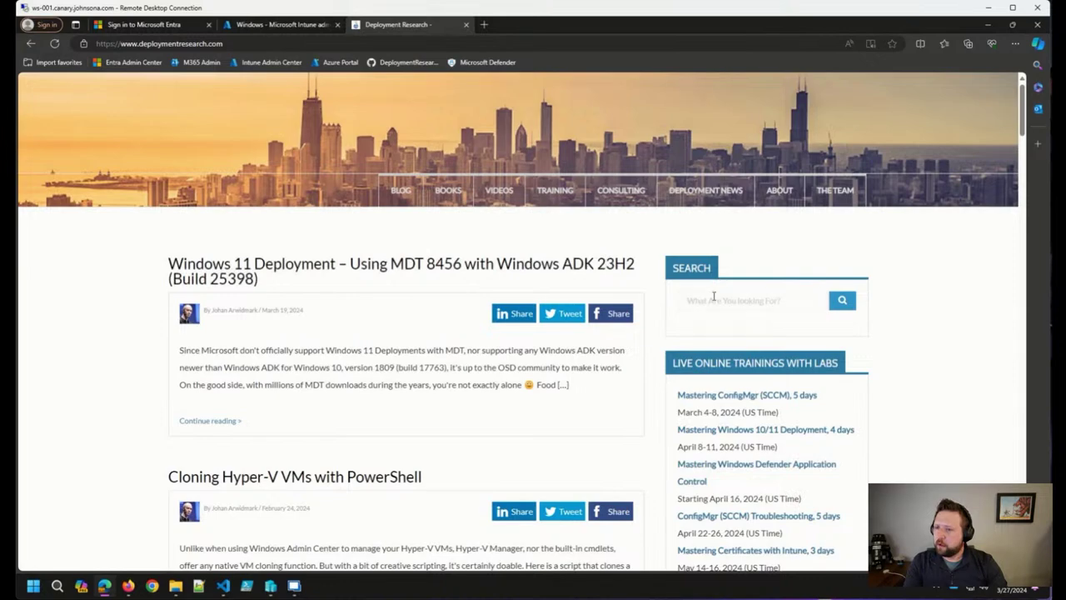
{"action": "left_click", "coordinate": [713, 298]}
{"action": "type", "text": "wsus"}
{"action": "key", "text": "Return"}
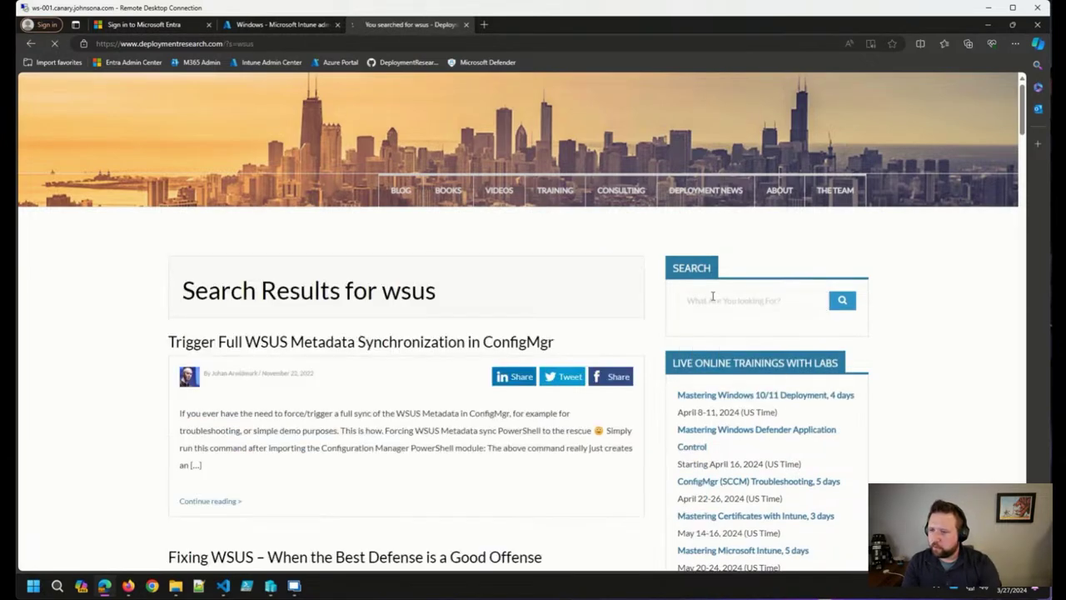
Open the article "Fixing WSUS – When the Best Defense is a Good Offense" and read through its WSUS Housekeeping introduction.
{"action": "scroll", "coordinate": [454, 365], "scroll_direction": "down", "scroll_amount": 3}
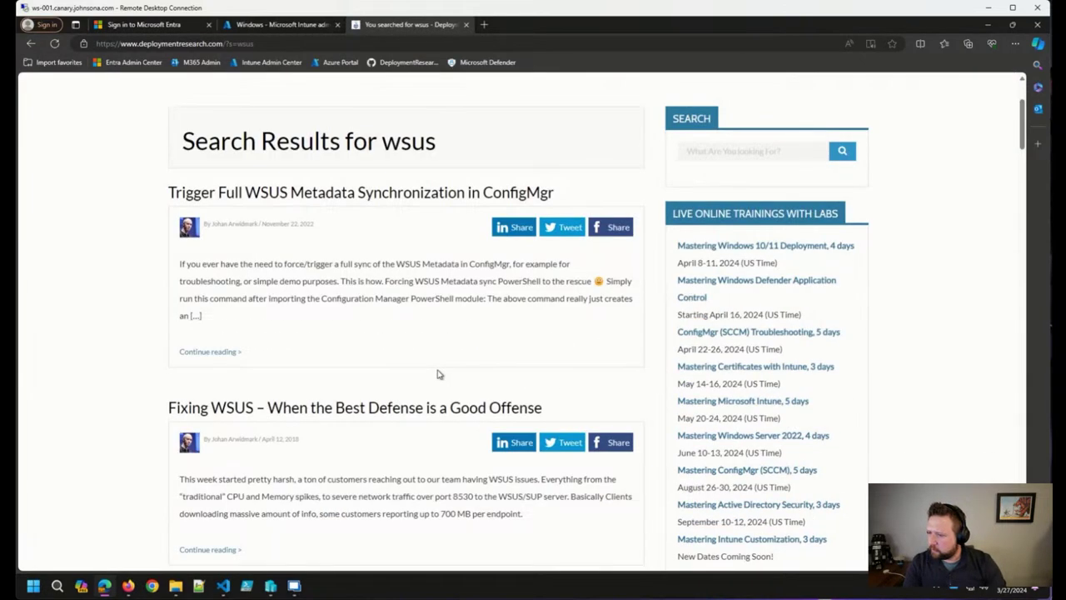
{"action": "scroll", "coordinate": [439, 374], "scroll_direction": "down", "scroll_amount": 2}
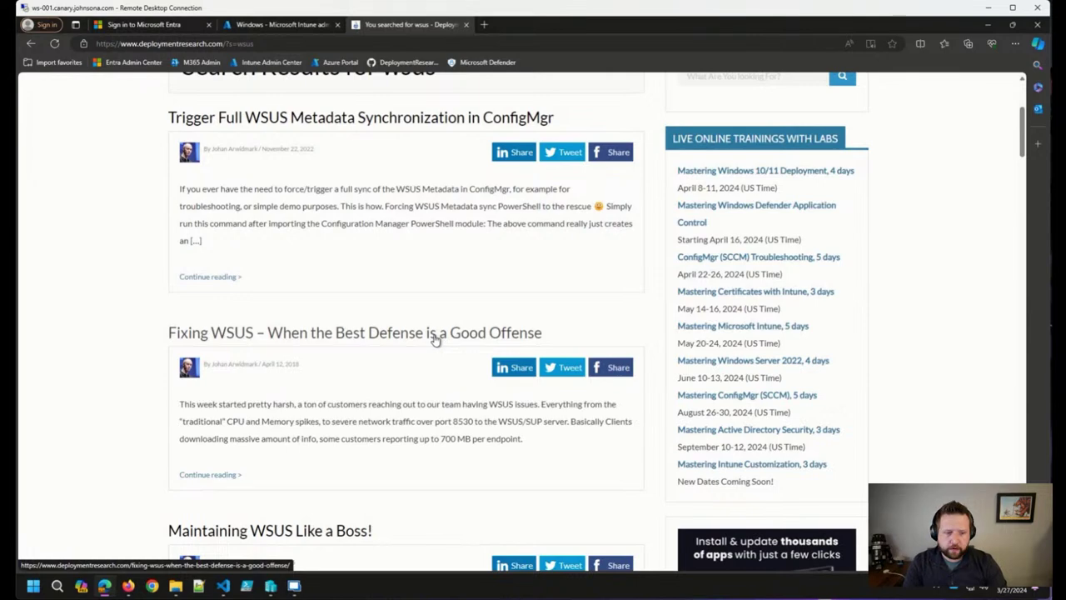
{"action": "left_click", "coordinate": [433, 333]}
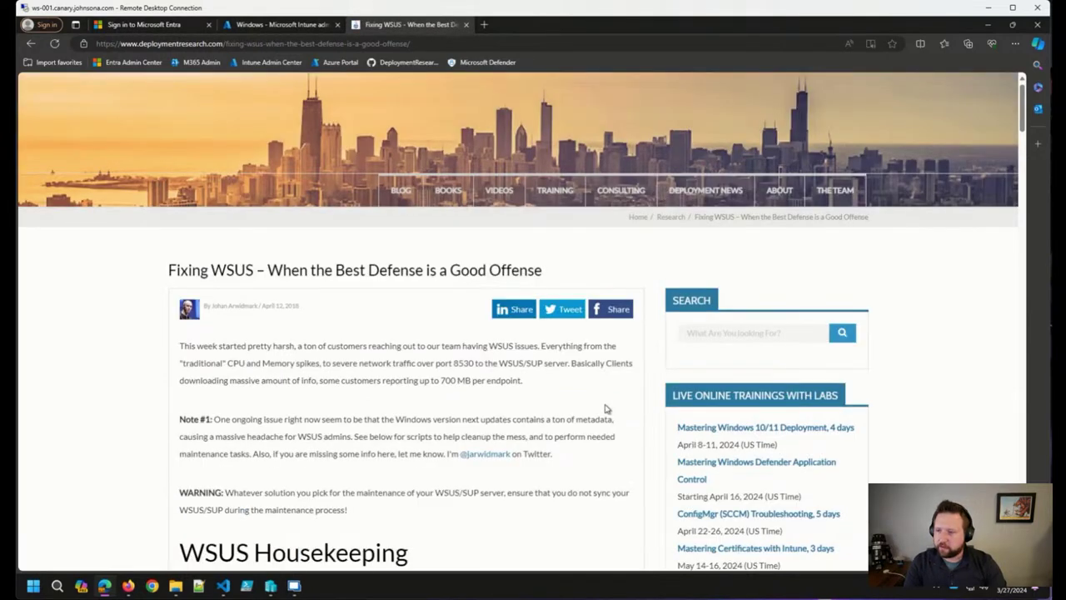
{"action": "scroll", "coordinate": [605, 409], "scroll_direction": "down", "scroll_amount": 2}
{"action": "scroll", "coordinate": [606, 409], "scroll_direction": "down", "scroll_amount": 2}
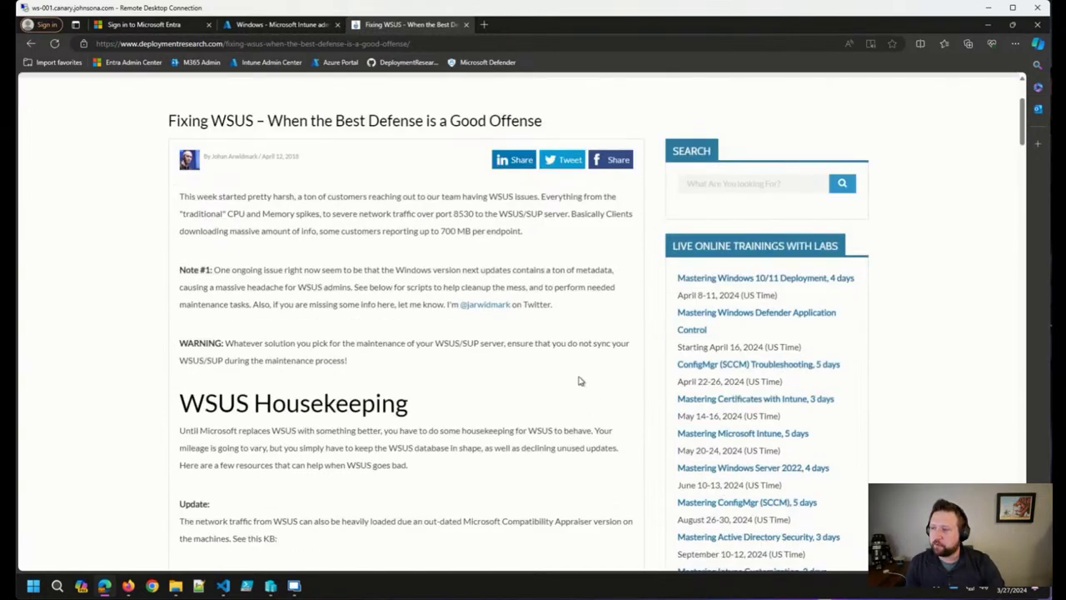
{"action": "scroll", "coordinate": [572, 375], "scroll_direction": "down", "scroll_amount": 4}
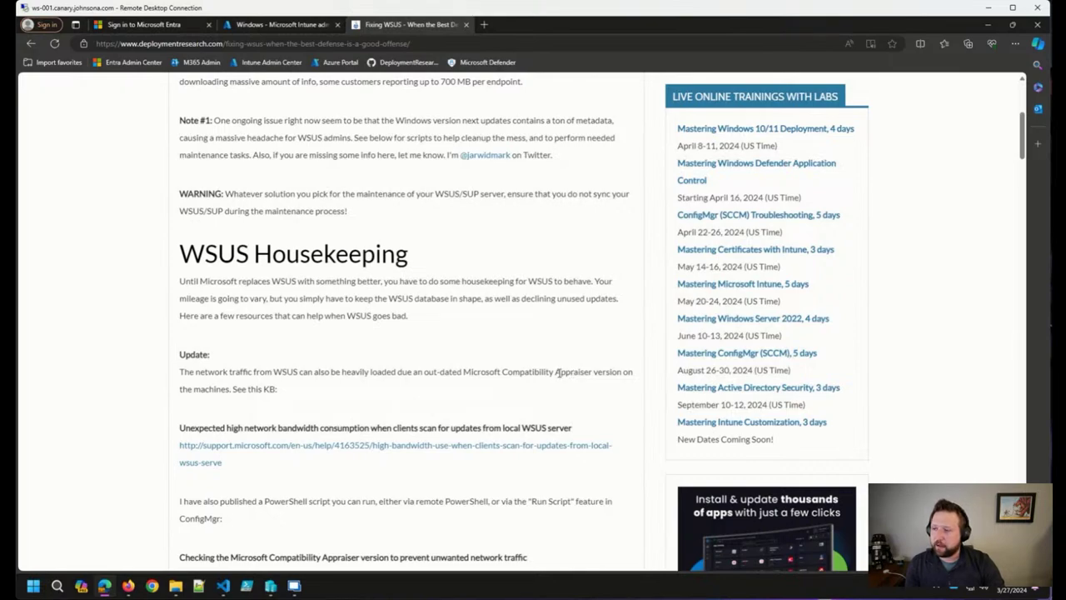
Review the article's Step 1 on throttling the WsusPool application pool's CPU and Step 2 on further pool and web.config settings.
{"action": "scroll", "coordinate": [558, 371], "scroll_direction": "down", "scroll_amount": 5}
{"action": "scroll", "coordinate": [558, 371], "scroll_direction": "down", "scroll_amount": 5}
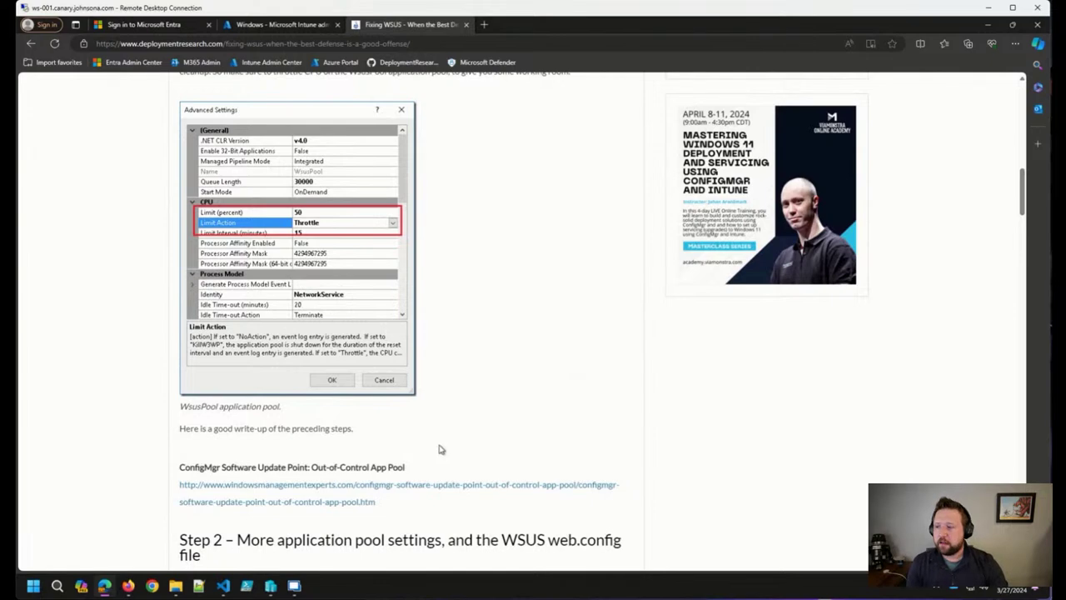
{"action": "scroll", "coordinate": [441, 449], "scroll_direction": "down", "scroll_amount": 2}
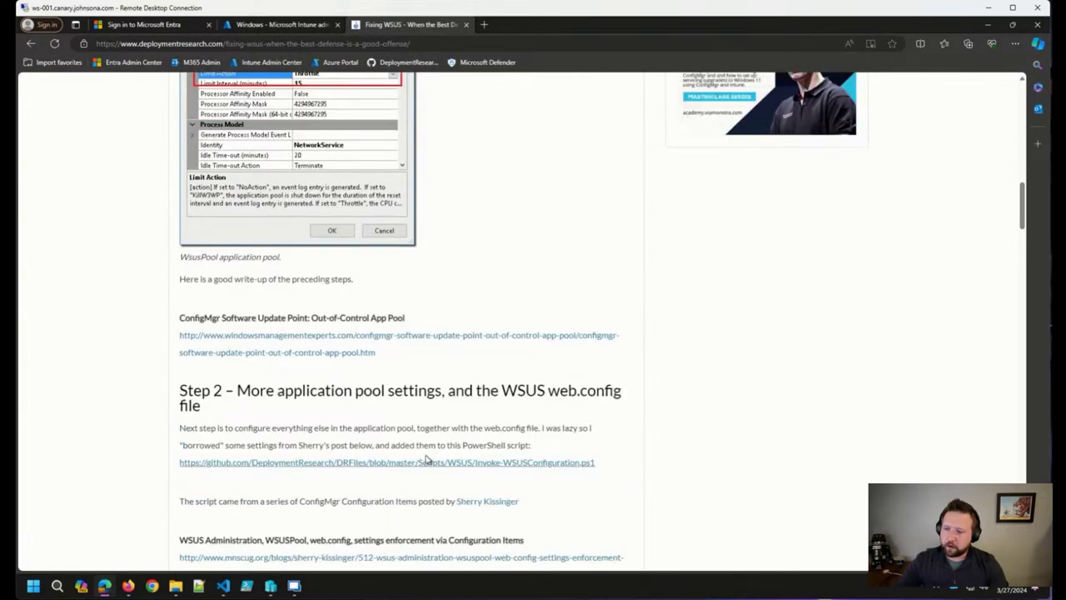
{"action": "scroll", "coordinate": [423, 460], "scroll_direction": "up", "scroll_amount": 5}
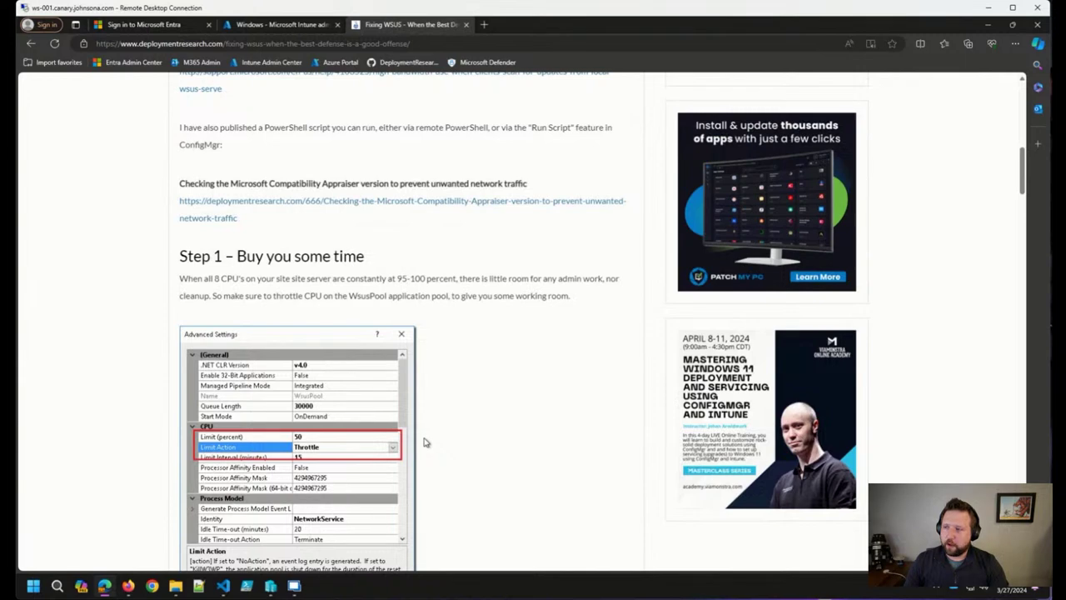
{"action": "scroll", "coordinate": [424, 441], "scroll_direction": "down", "scroll_amount": 2}
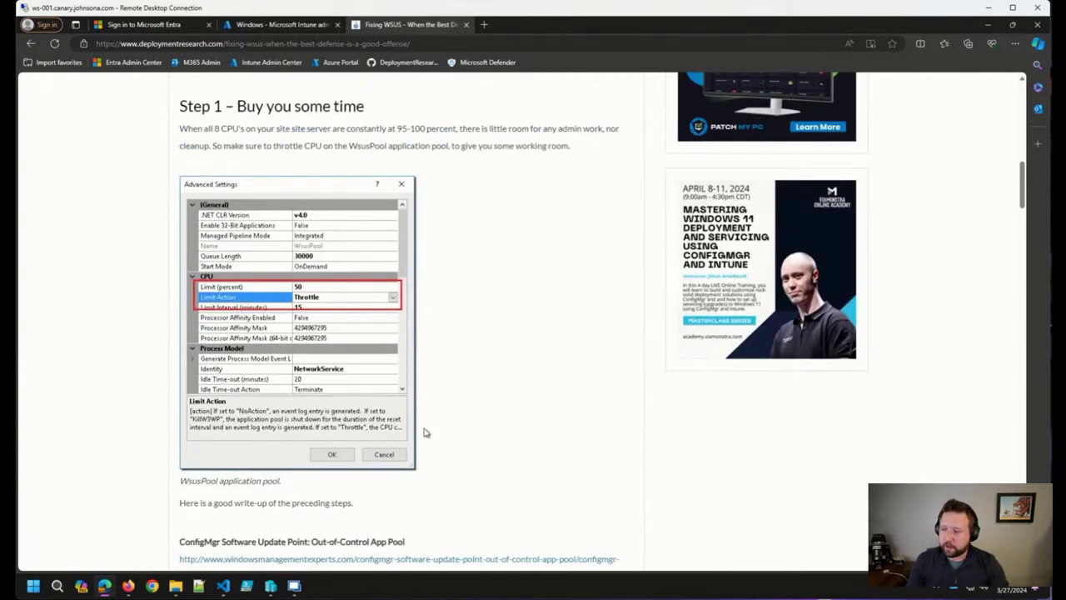
{"action": "scroll", "coordinate": [423, 435], "scroll_direction": "down", "scroll_amount": 2}
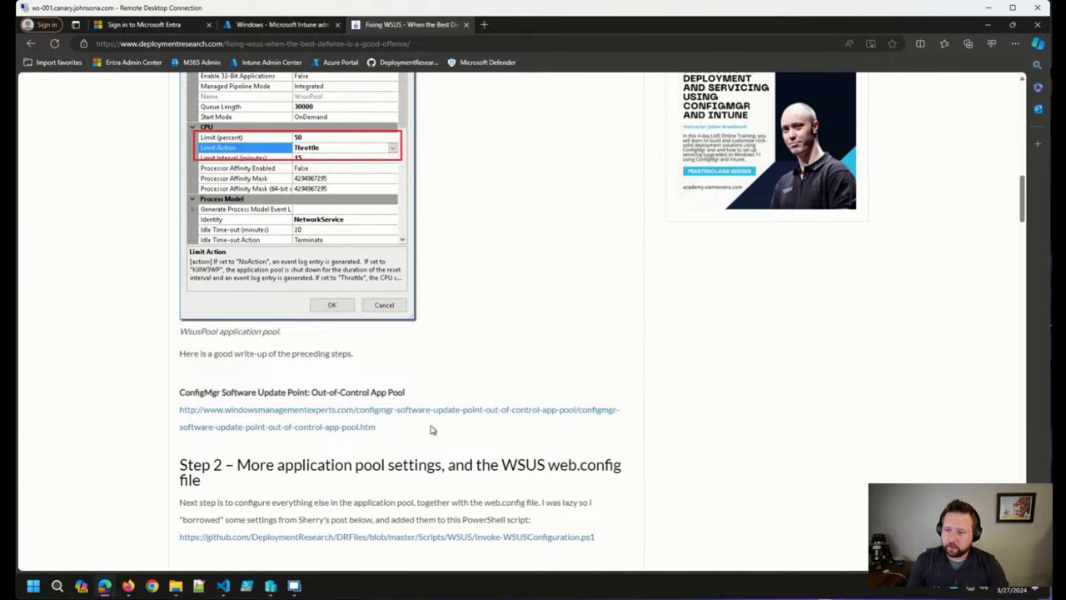
{"action": "scroll", "coordinate": [423, 443], "scroll_direction": "down", "scroll_amount": 2}
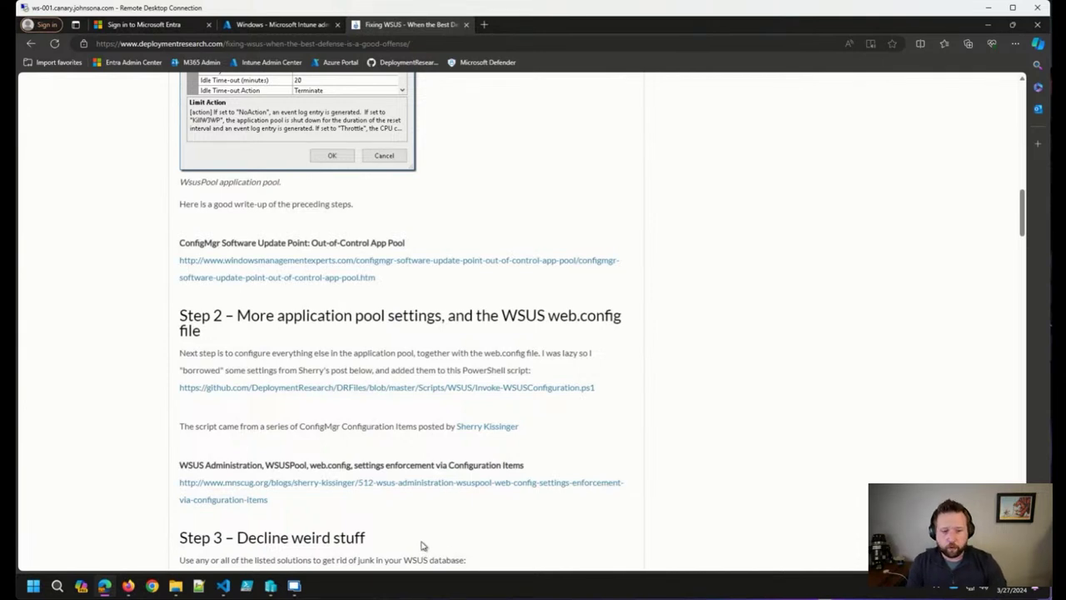
Switch to the Configuration Manager console on CM01 and select the CM01 server under Servers and Site System Roles.
{"action": "left_click", "coordinate": [295, 586]}
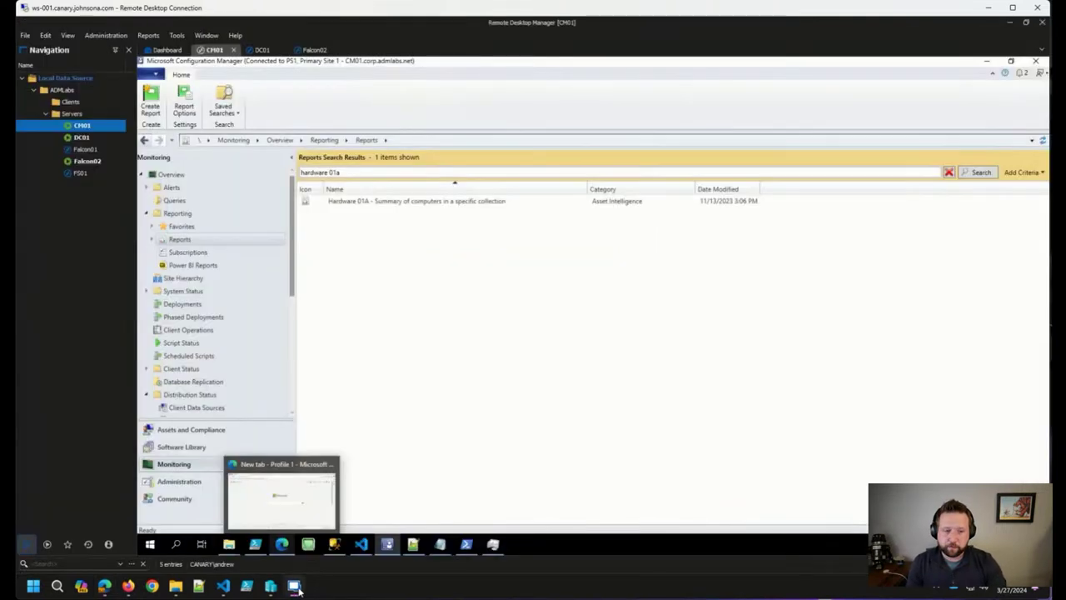
{"action": "left_click", "coordinate": [210, 483]}
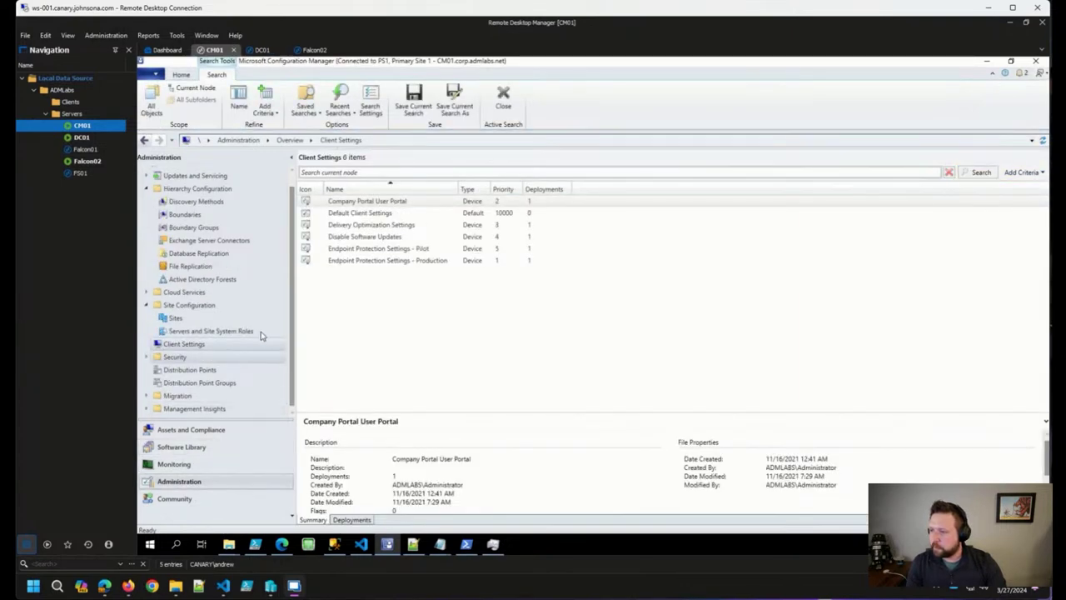
{"action": "left_click", "coordinate": [211, 331]}
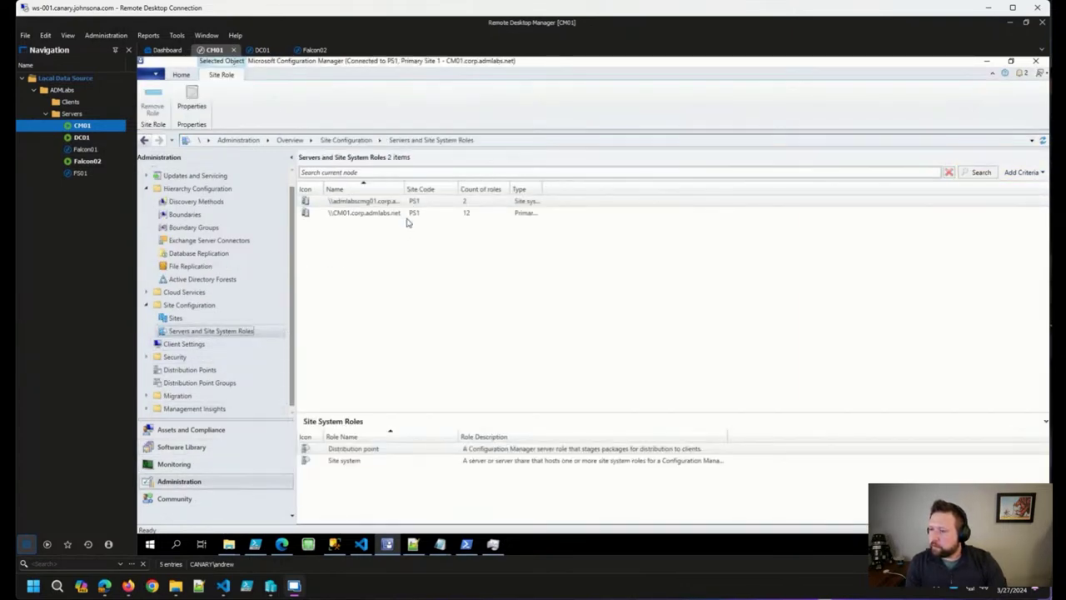
{"action": "left_click", "coordinate": [406, 214]}
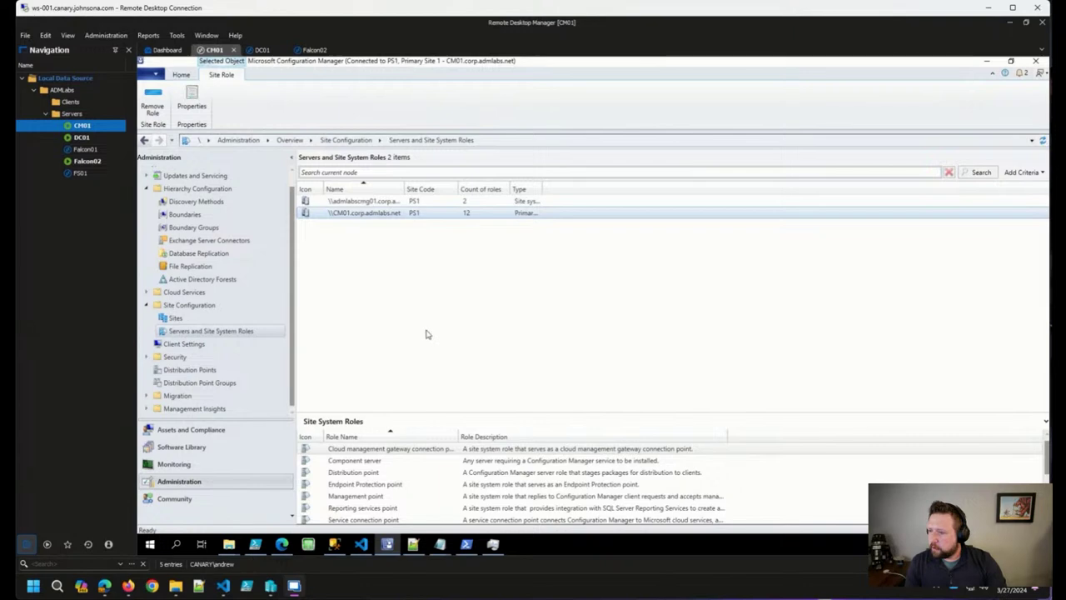
Review the general and the proxy and account settings of CM01's software update point role, and close its properties without changes.
{"action": "scroll", "coordinate": [397, 505], "scroll_direction": "down", "scroll_amount": 1}
{"action": "scroll", "coordinate": [398, 503], "scroll_direction": "down", "scroll_amount": 2}
{"action": "left_click", "coordinate": [401, 508]}
{"action": "right_click", "coordinate": [401, 508]}
{"action": "left_click", "coordinate": [434, 497]}
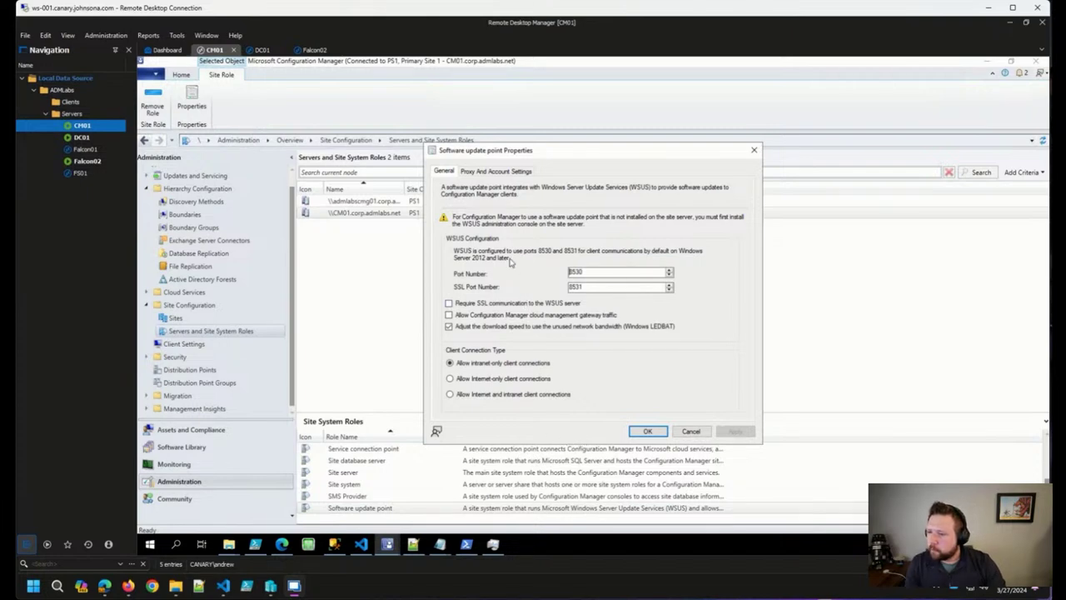
{"action": "left_click", "coordinate": [503, 171]}
{"action": "left_click", "coordinate": [443, 172]}
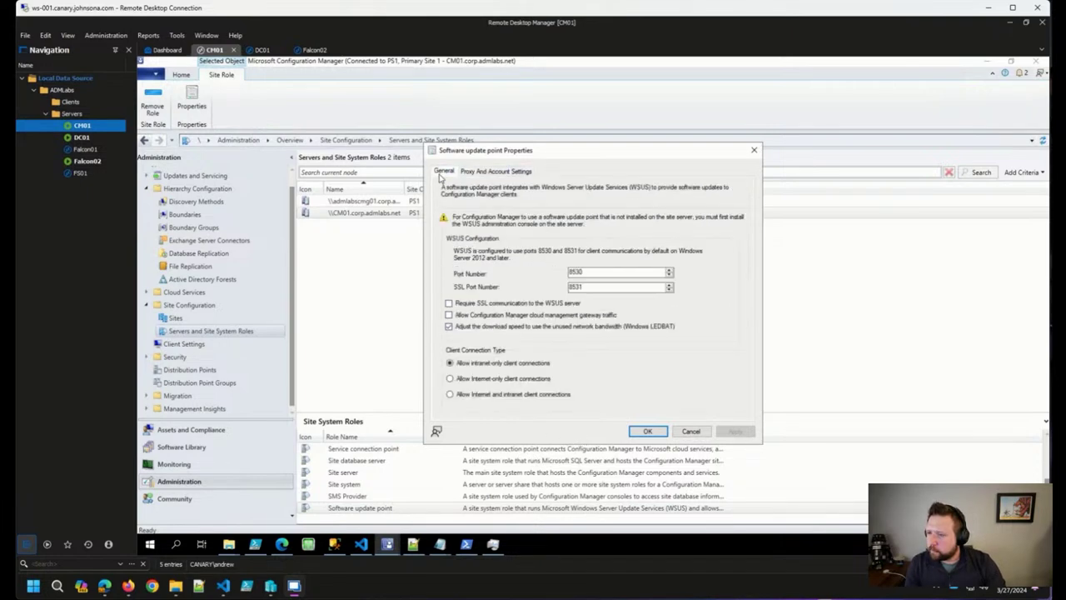
{"action": "left_click", "coordinate": [699, 433]}
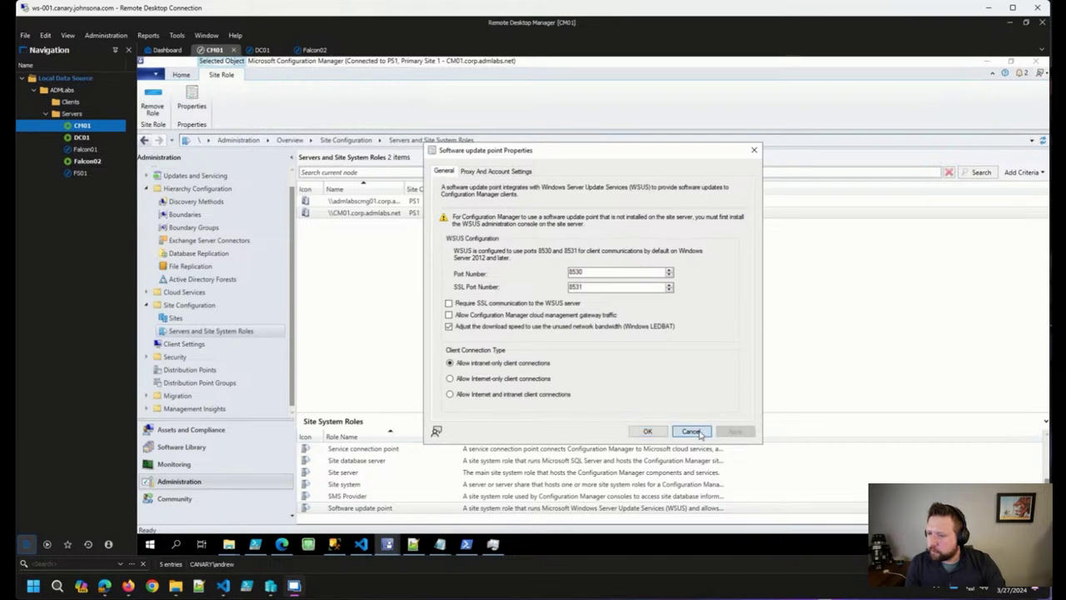
View the WSUS Maintenance options in the Software Update Point component properties of Primary Site 1, and dismiss them without changes.
{"action": "left_click", "coordinate": [274, 320]}
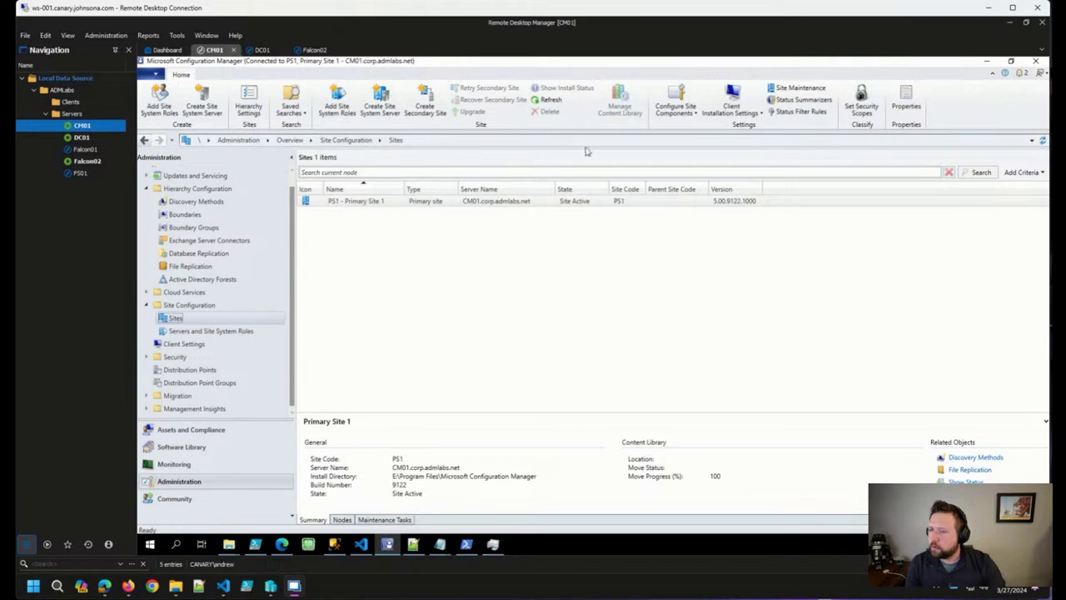
{"action": "left_click", "coordinate": [675, 108]}
{"action": "left_click", "coordinate": [687, 138]}
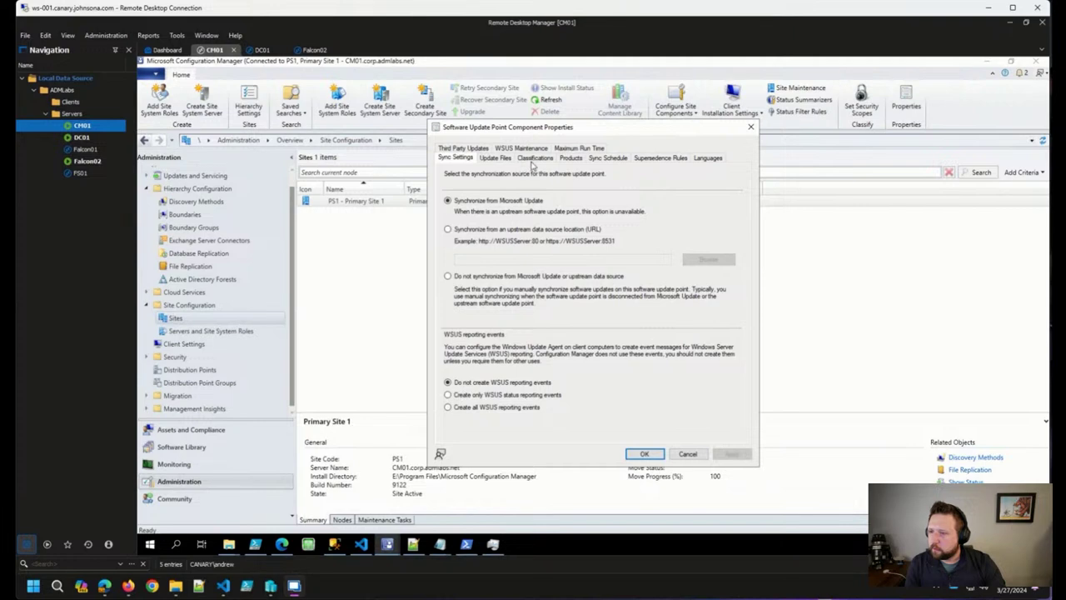
{"action": "left_click", "coordinate": [522, 149]}
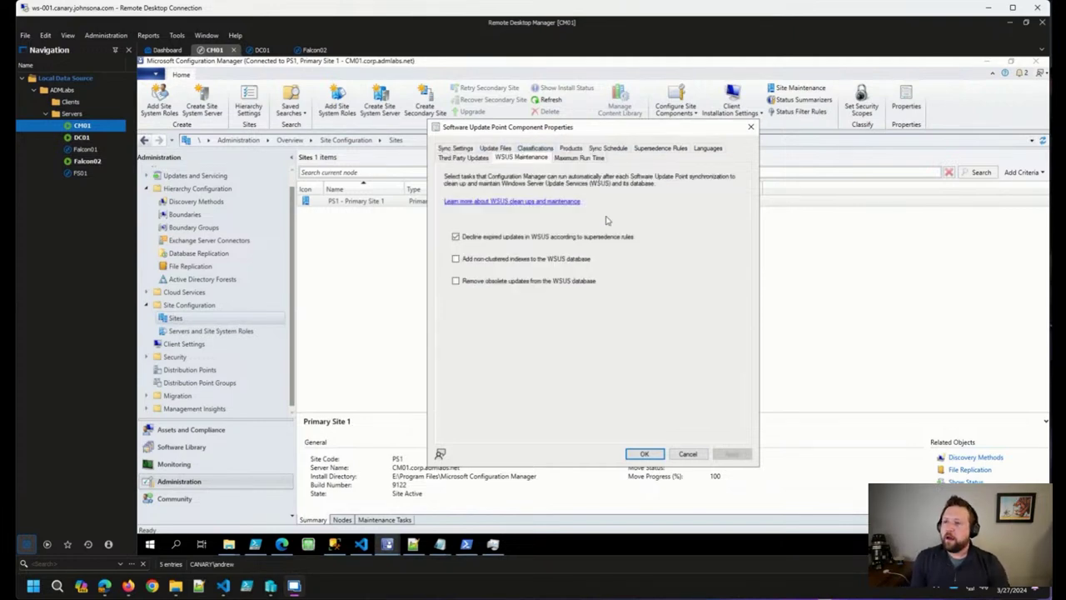
{"action": "left_click", "coordinate": [683, 454]}
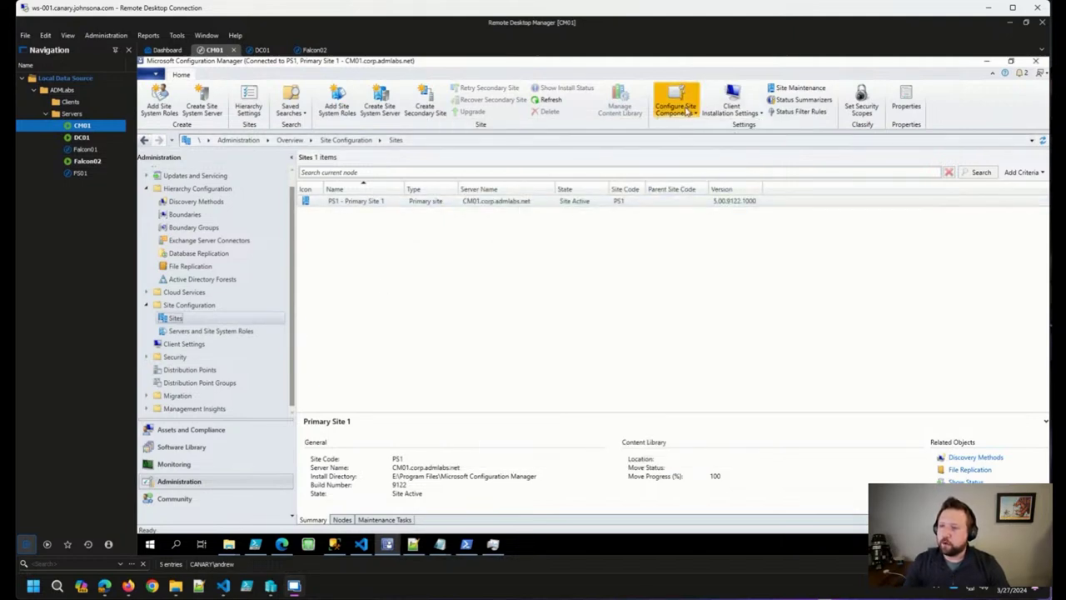
Reopen the site's Software Update Point component properties at WSUS Maintenance and examine the option to decline expired updates by supersedence rules.
{"action": "right_click", "coordinate": [552, 205]}
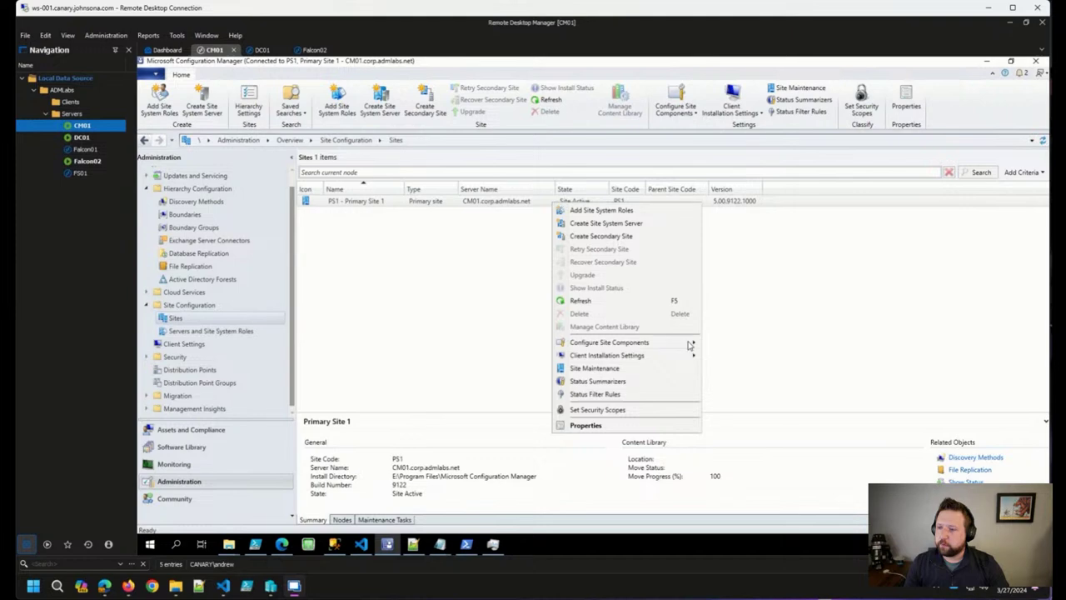
{"action": "mouse_move", "coordinate": [688, 344]}
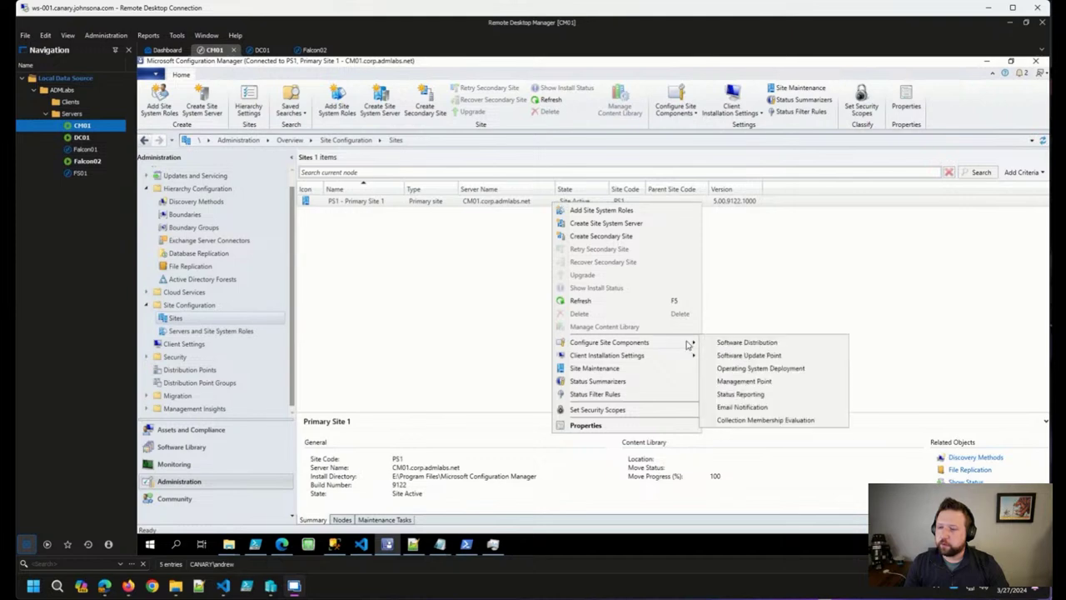
{"action": "left_click", "coordinate": [748, 355]}
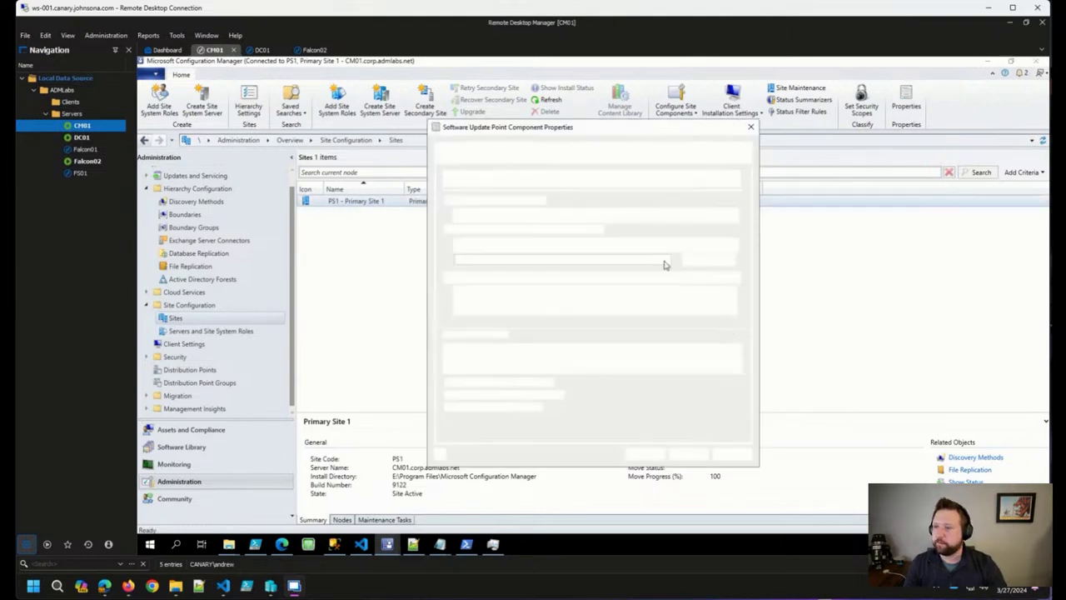
{"action": "left_click", "coordinate": [521, 148]}
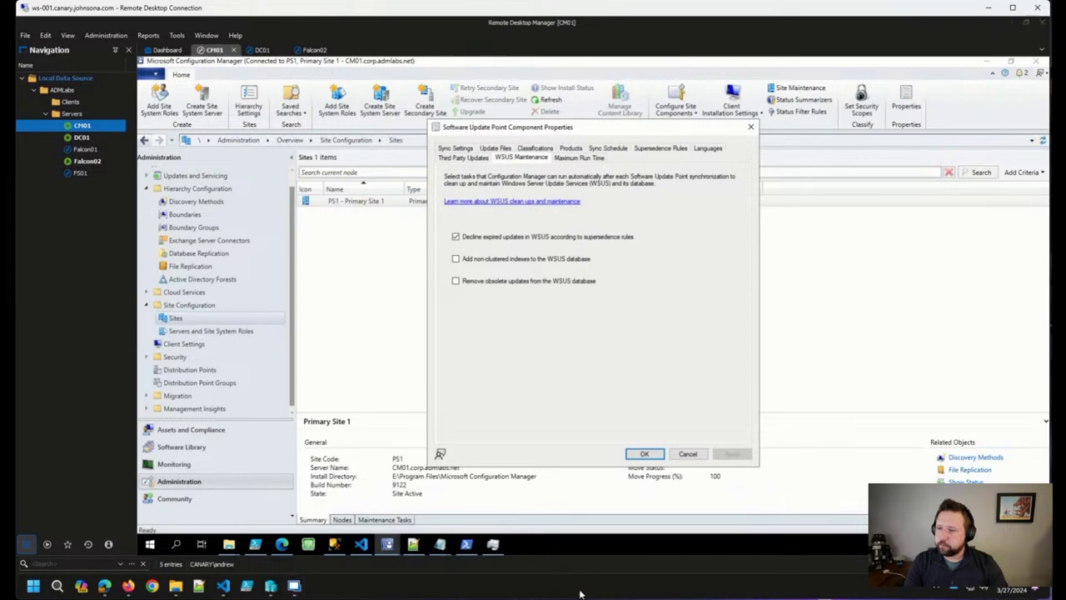
{"action": "left_click_drag", "start_coordinate": [444, 224], "coordinate": [652, 247]}
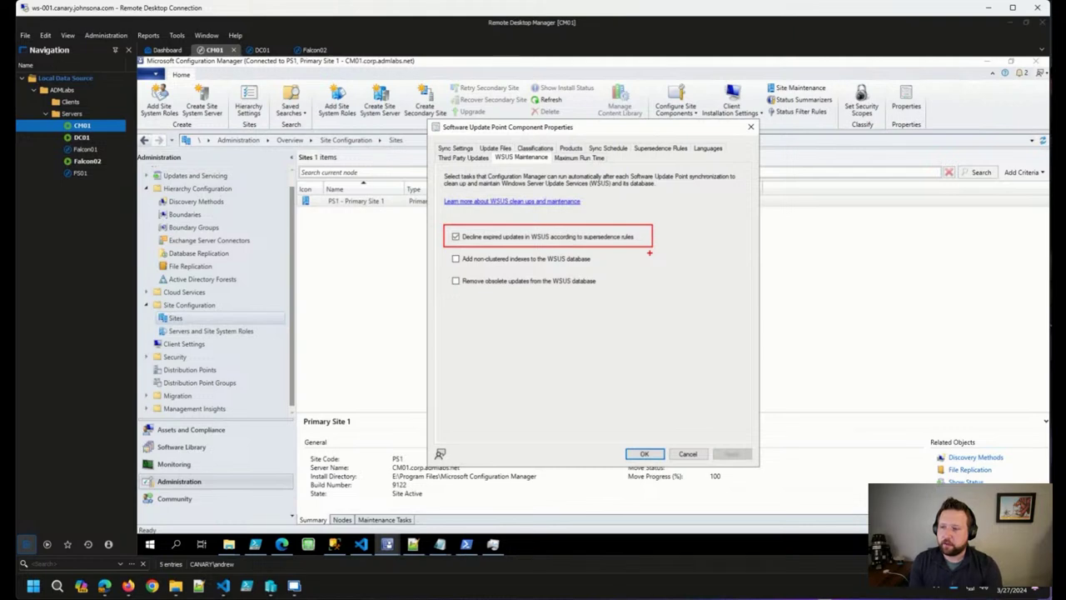
{"action": "key", "text": "Escape"}
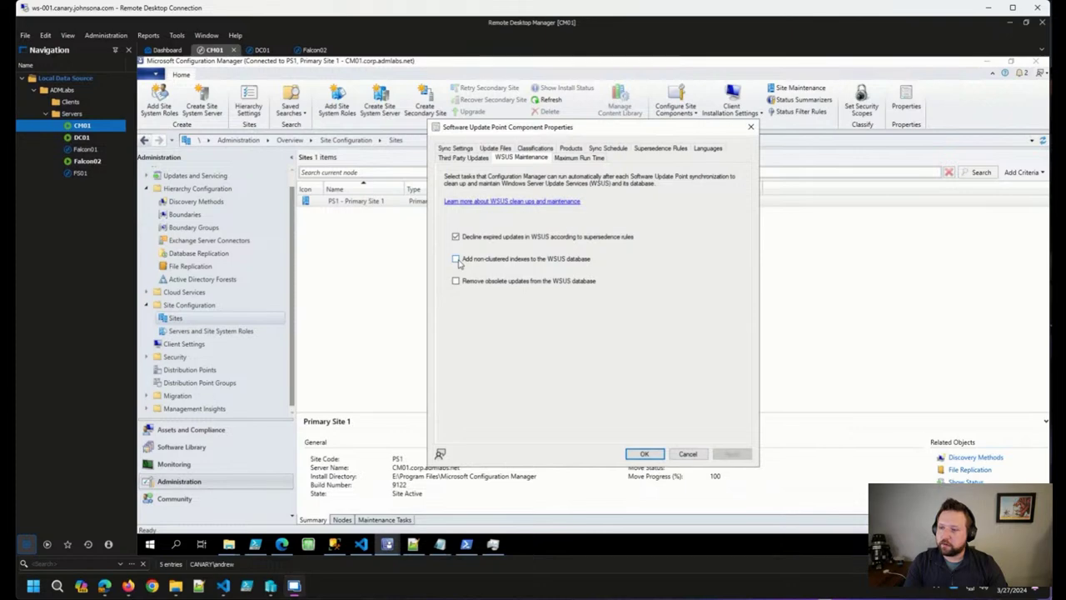
Enable adding non-clustered indexes and removing obsolete updates from the WSUS database, and dismiss the component properties without saving.
{"action": "left_click", "coordinate": [468, 265]}
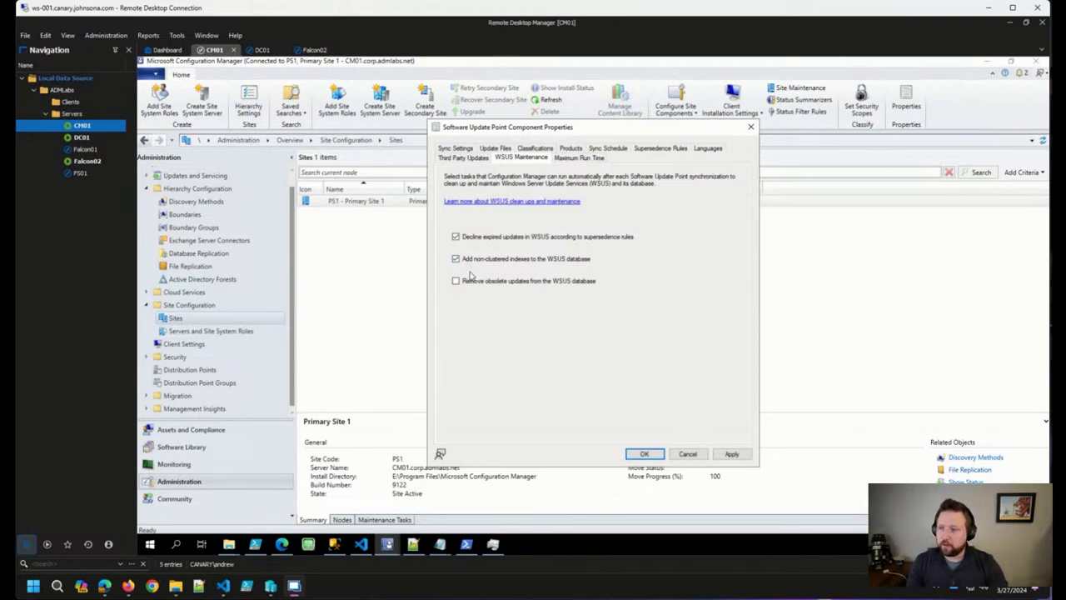
{"action": "left_click", "coordinate": [489, 287]}
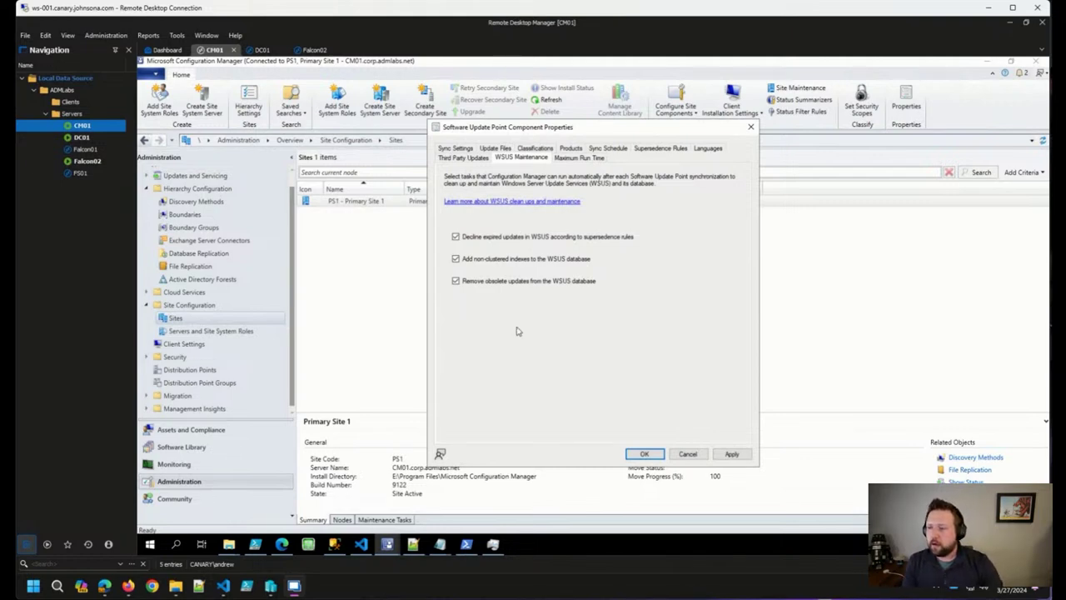
{"action": "left_click", "coordinate": [681, 458]}
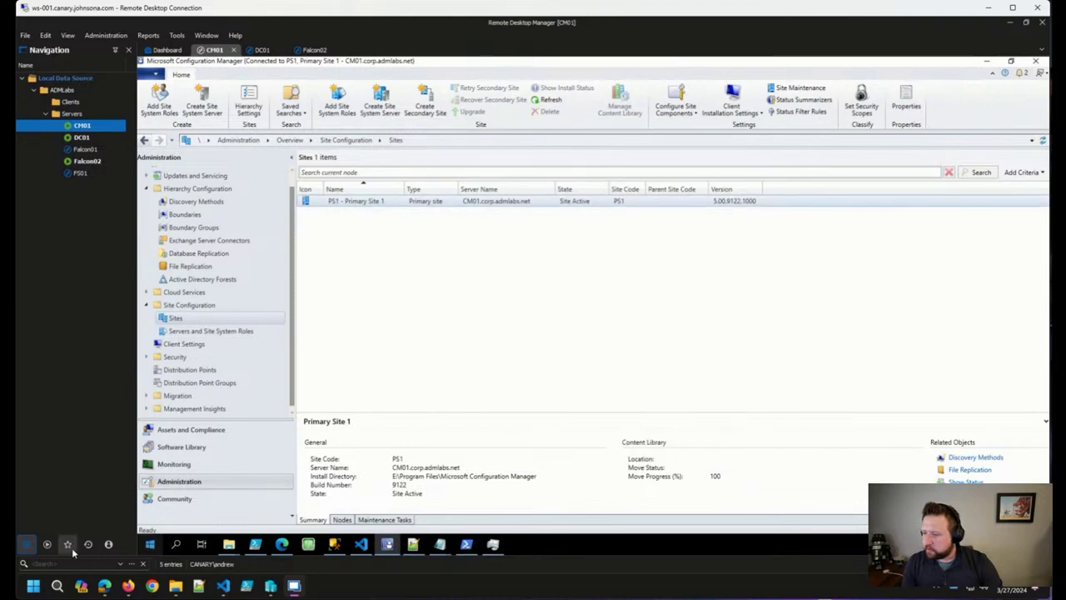
Return to the Fixing WSUS article in Edge and review Step 3's database tips and the first Decline weird stuff solution.
{"action": "left_click", "coordinate": [114, 593]}
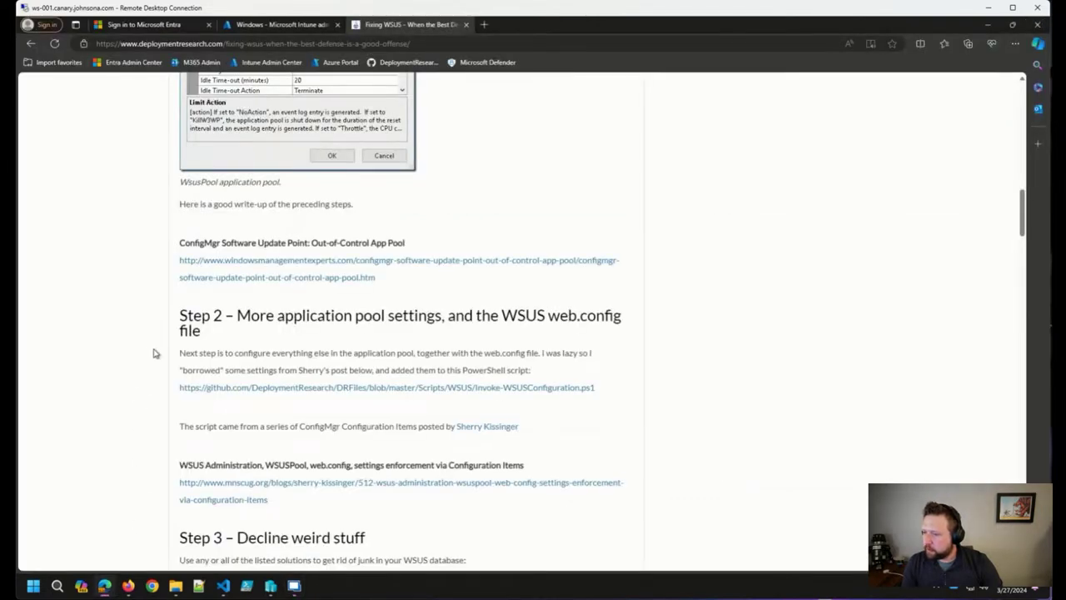
{"action": "scroll", "coordinate": [175, 358], "scroll_direction": "down", "scroll_amount": 4}
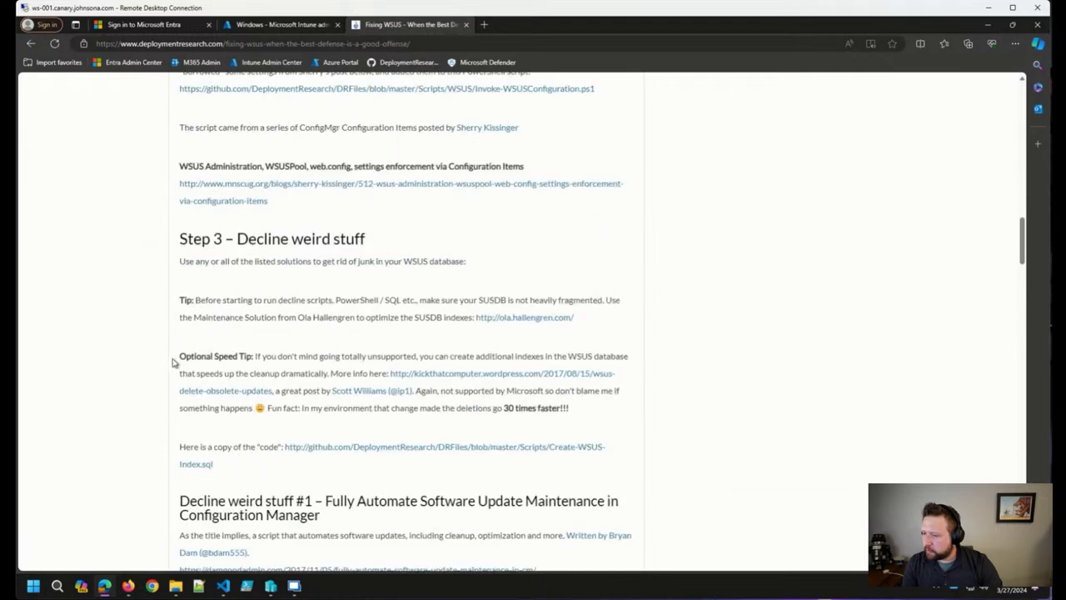
{"action": "scroll", "coordinate": [174, 361], "scroll_direction": "down", "scroll_amount": 3}
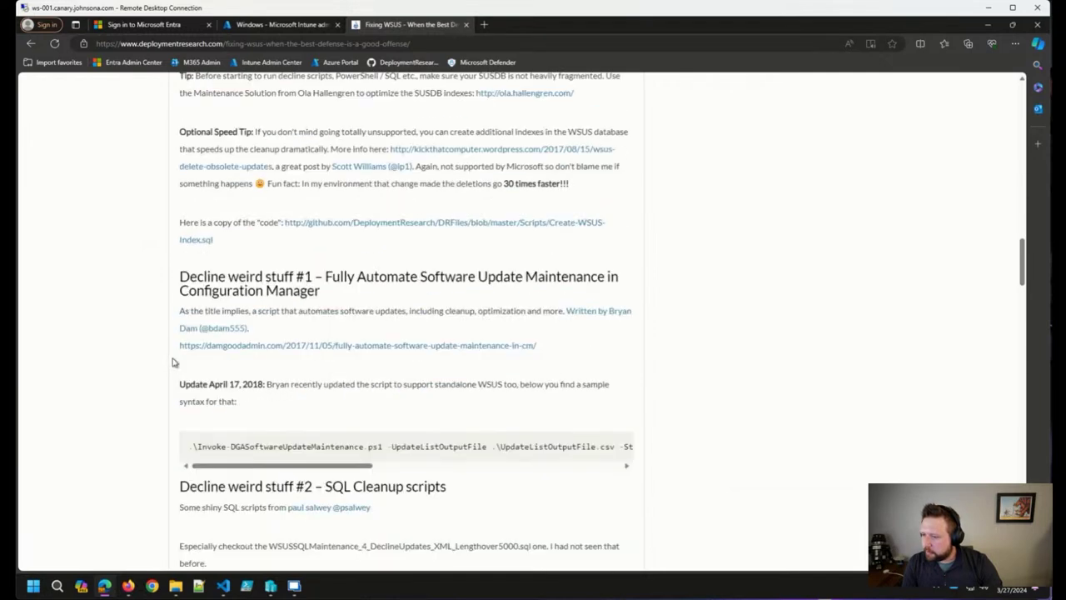
{"action": "scroll", "coordinate": [174, 361], "scroll_direction": "down", "scroll_amount": 2}
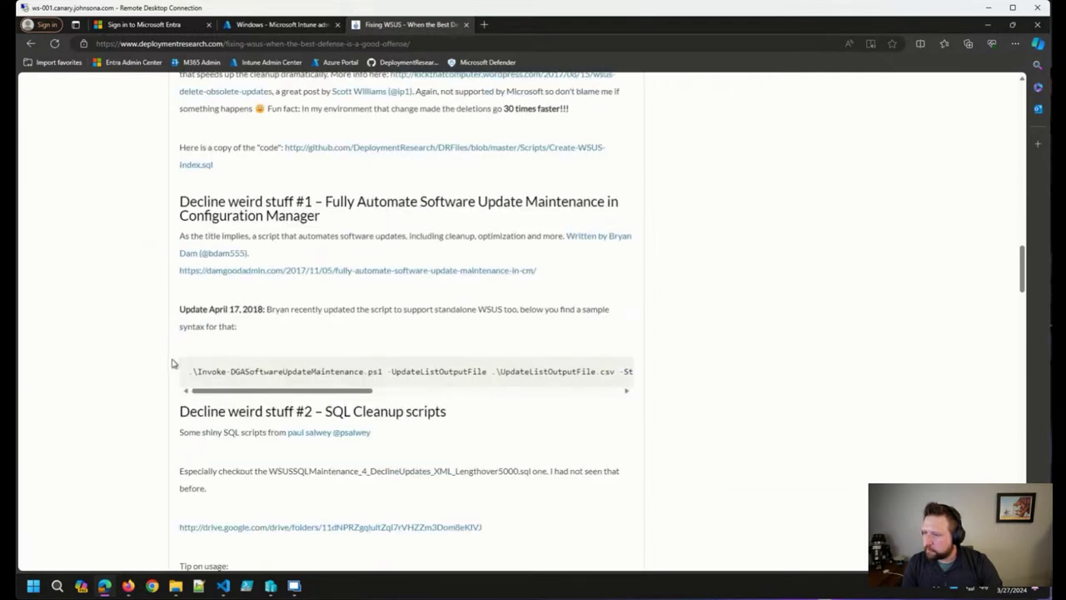
{"action": "scroll", "coordinate": [179, 343], "scroll_direction": "up", "scroll_amount": 1}
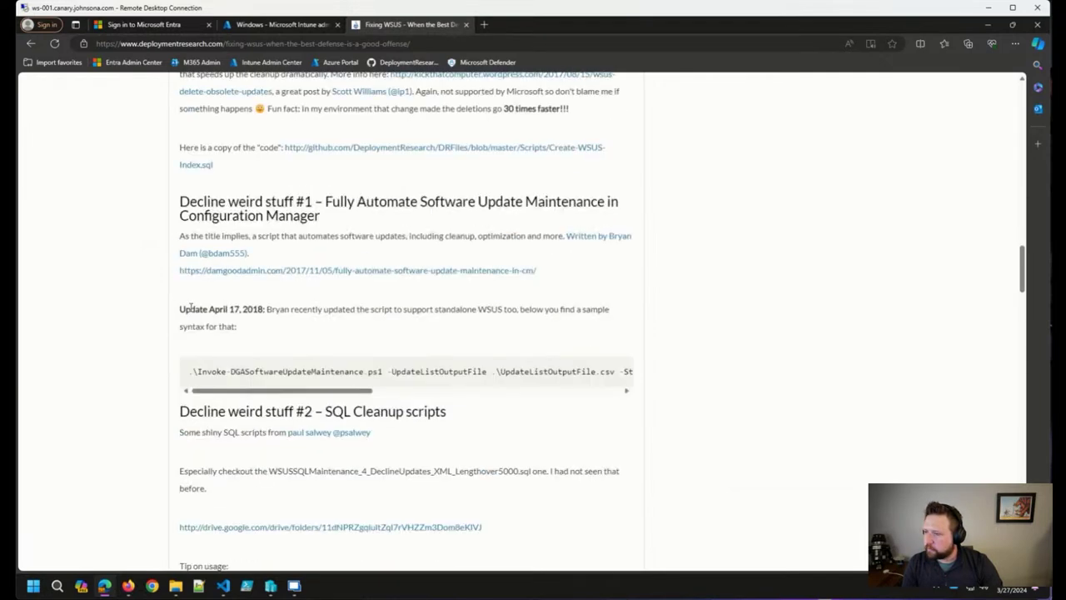
Open the linked damgoodadmin.com article on fully automating software update maintenance in a new tab and read its introduction and script warning.
{"action": "middle_click", "coordinate": [262, 275]}
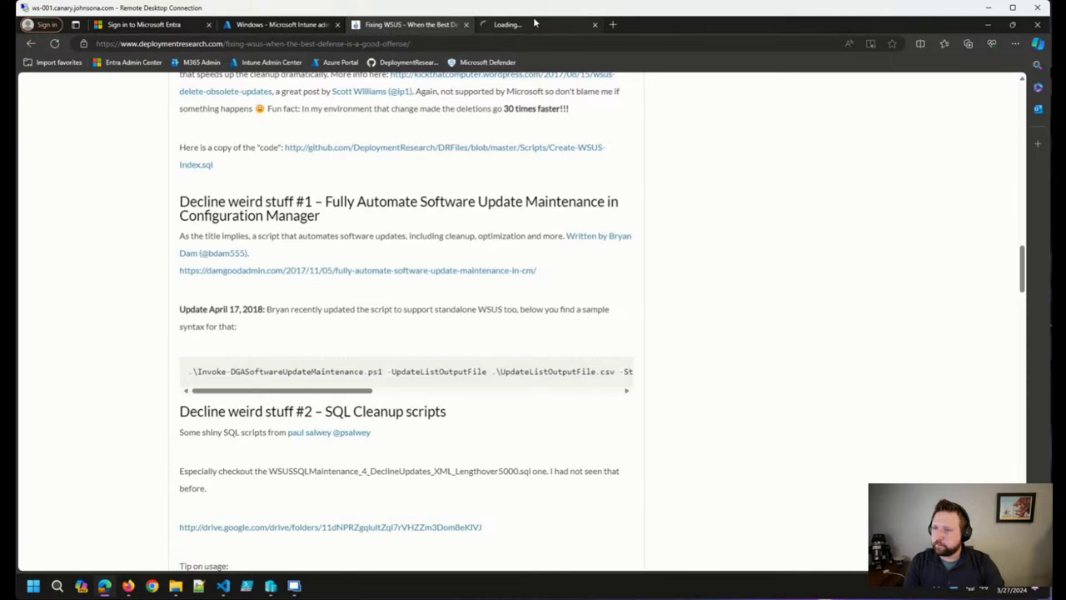
{"action": "left_click", "coordinate": [534, 25]}
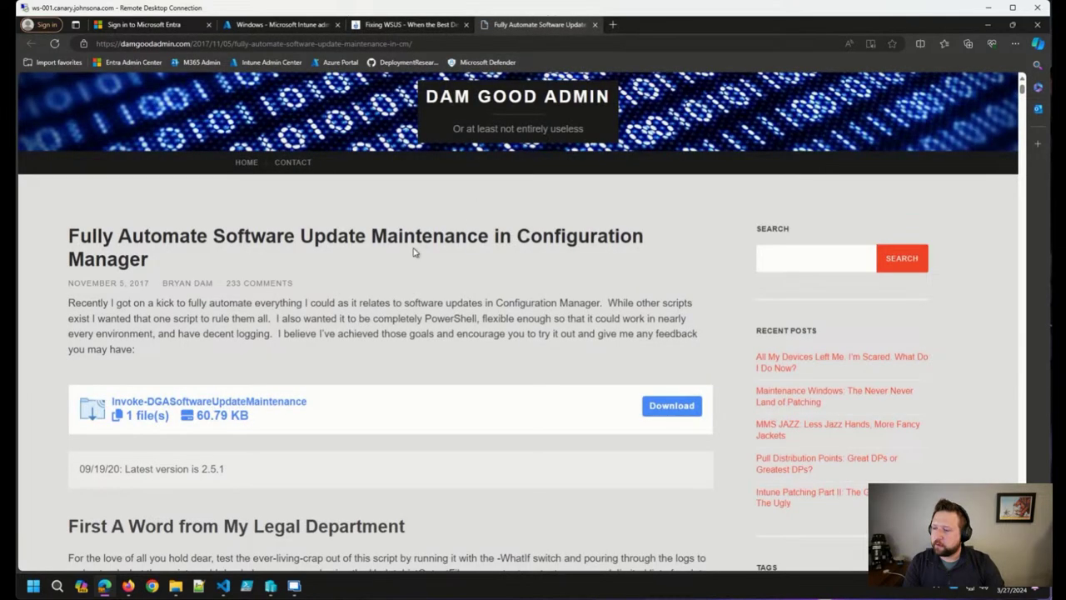
{"action": "scroll", "coordinate": [406, 256], "scroll_direction": "down", "scroll_amount": 1}
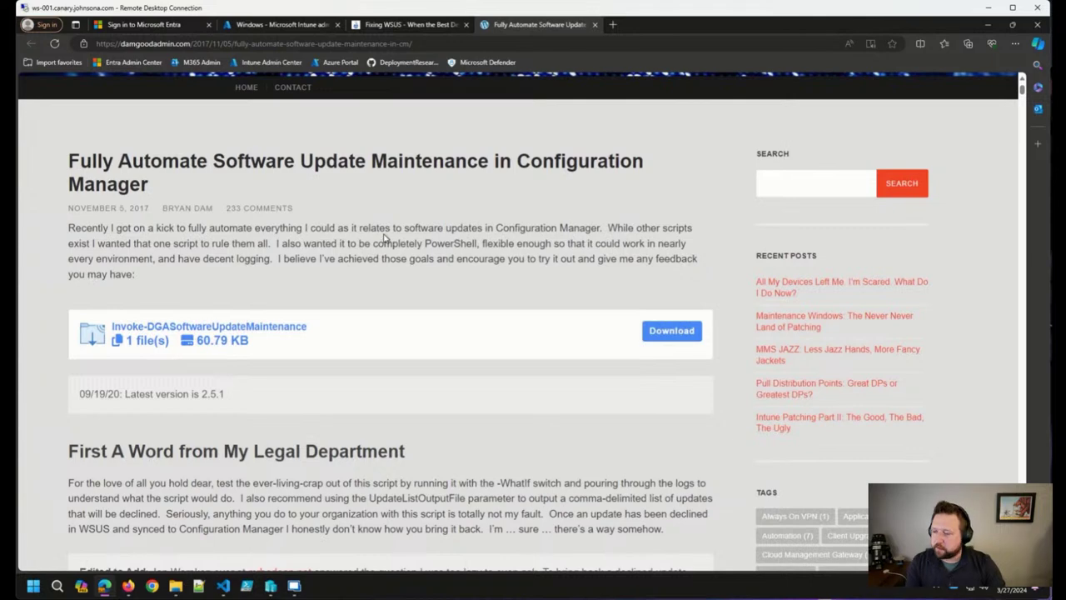
{"action": "scroll", "coordinate": [387, 233], "scroll_direction": "down", "scroll_amount": 1}
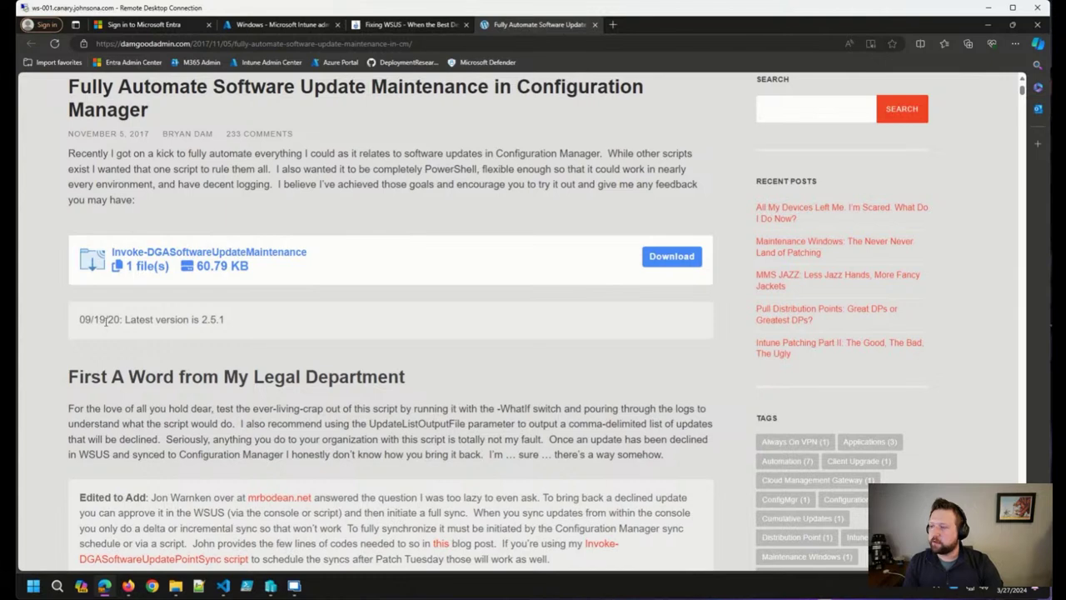
{"action": "scroll", "coordinate": [150, 307], "scroll_direction": "down", "scroll_amount": 1}
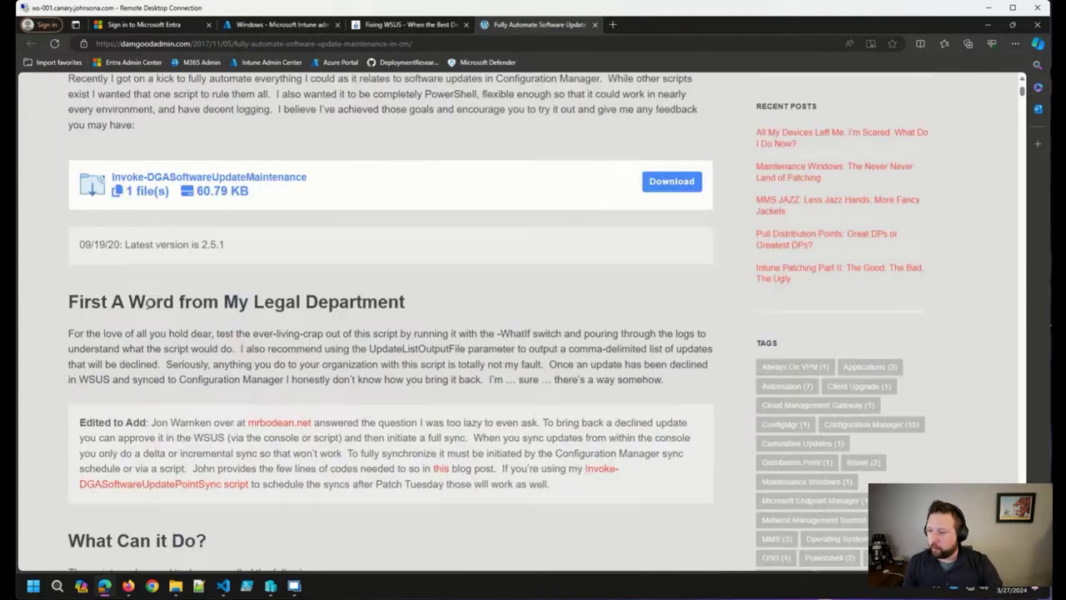
Go back to the Fixing WSUS article and review Decline weird stuff solutions #2 to #4, including the SQL cleanup and decline updates scripts.
{"action": "left_click", "coordinate": [415, 25]}
{"action": "scroll", "coordinate": [585, 349], "scroll_direction": "down", "scroll_amount": 2}
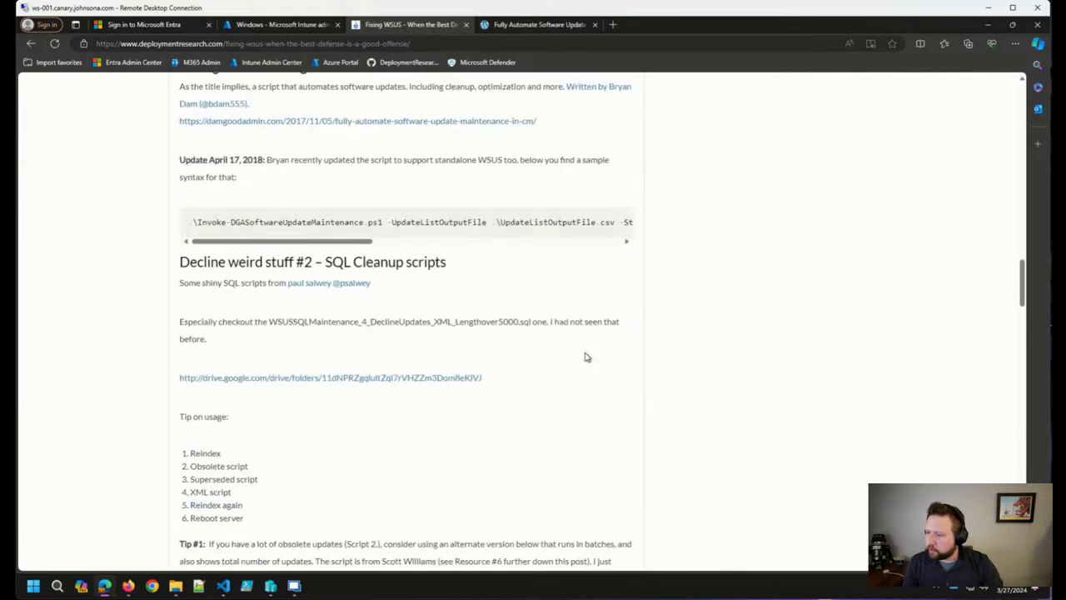
{"action": "scroll", "coordinate": [566, 359], "scroll_direction": "down", "scroll_amount": 4}
{"action": "scroll", "coordinate": [514, 325], "scroll_direction": "down", "scroll_amount": 3}
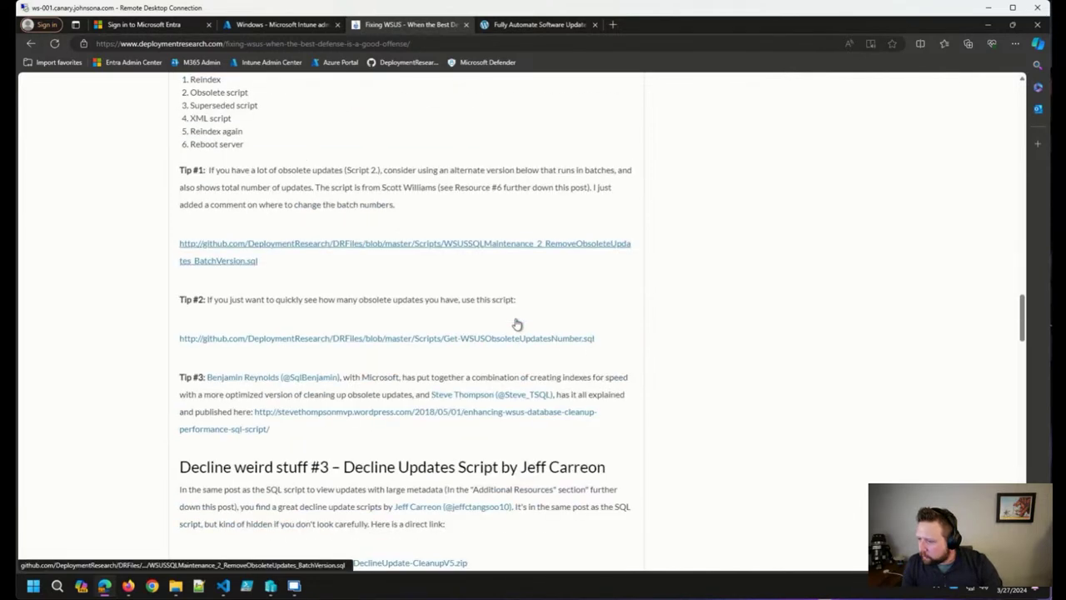
{"action": "scroll", "coordinate": [500, 343], "scroll_direction": "down", "scroll_amount": 1}
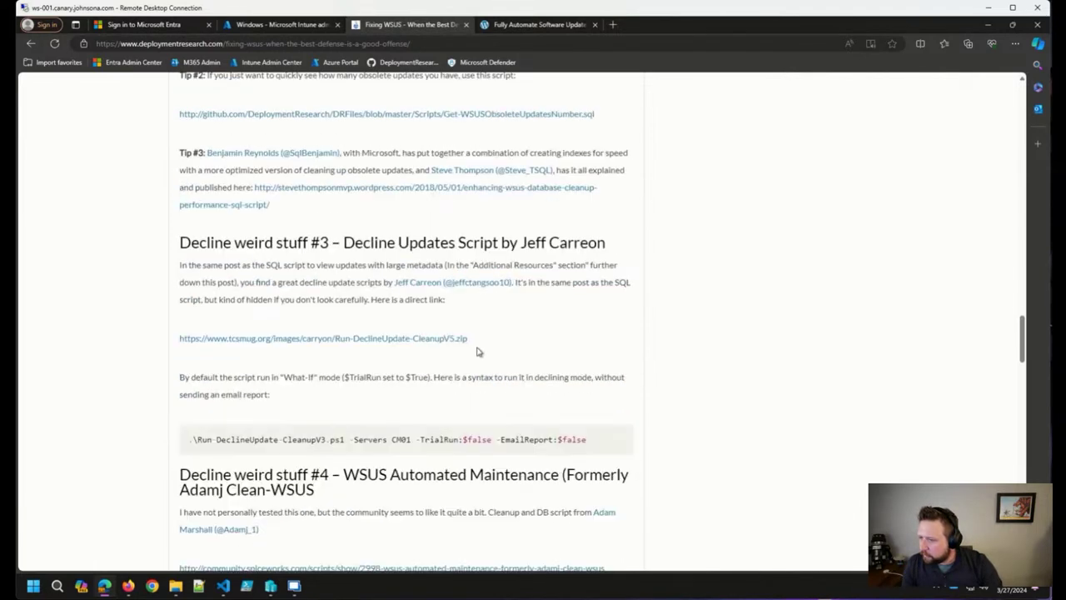
{"action": "left_click", "coordinate": [369, 340]}
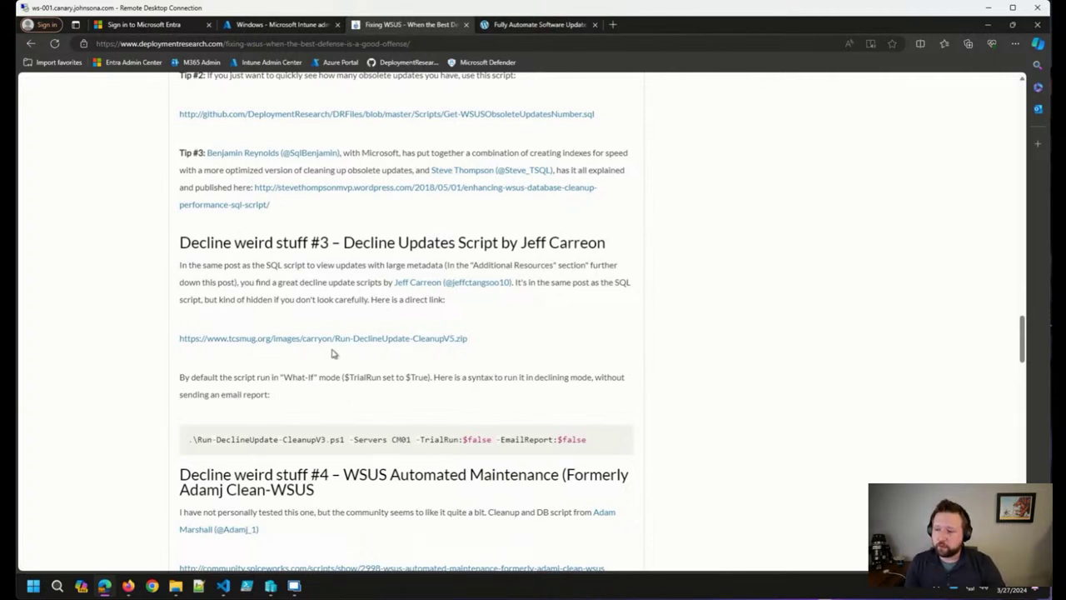
{"action": "scroll", "coordinate": [330, 363], "scroll_direction": "down", "scroll_amount": 1}
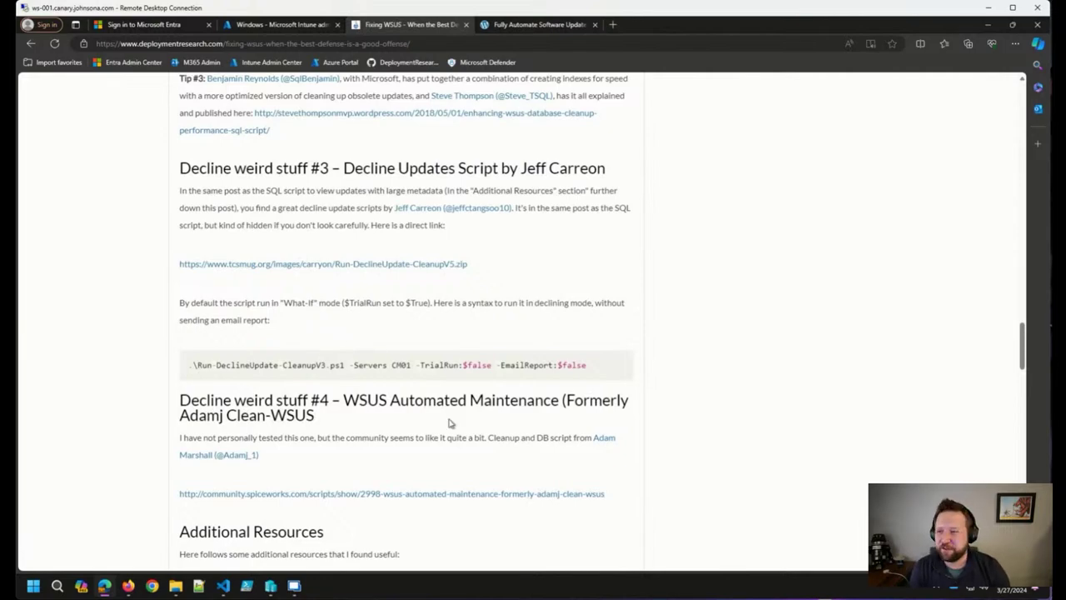
Copy the title and web address of the Fixing WSUS article for sharing.
{"action": "scroll", "coordinate": [519, 412], "scroll_direction": "up", "scroll_amount": 20}
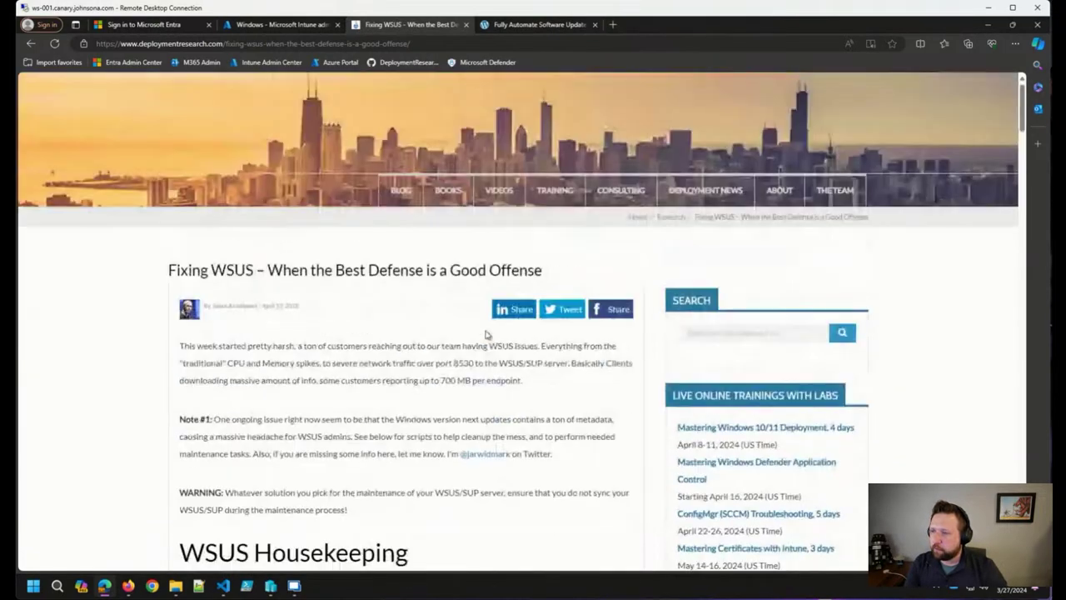
{"action": "left_click_drag", "start_coordinate": [542, 273], "coordinate": [165, 275]}
{"action": "key", "text": "alt+Tab"}
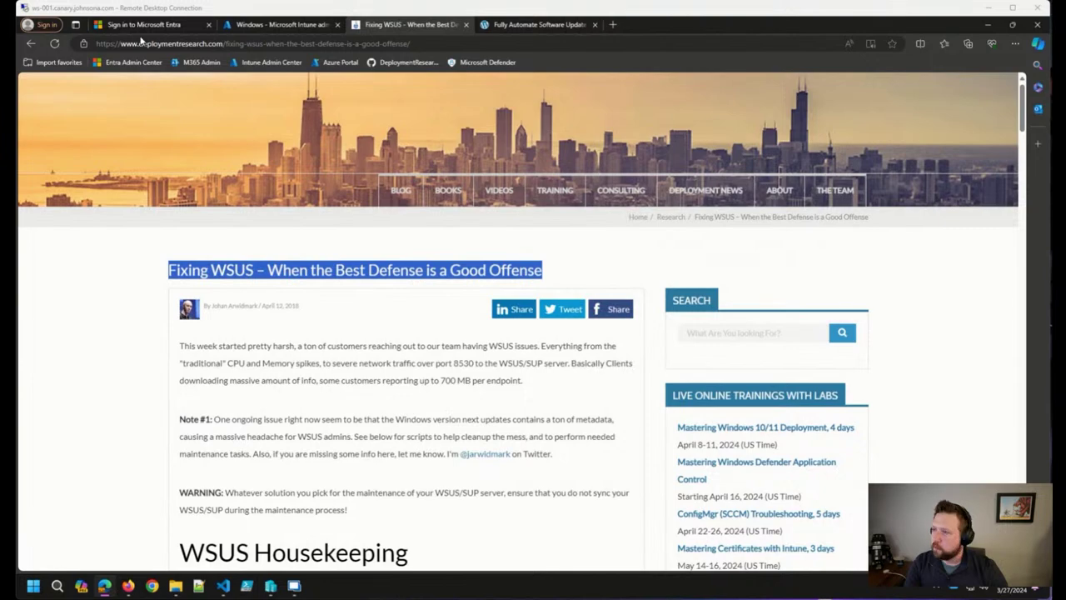
{"action": "left_click", "coordinate": [250, 44]}
{"action": "key", "text": "alt+Tab"}
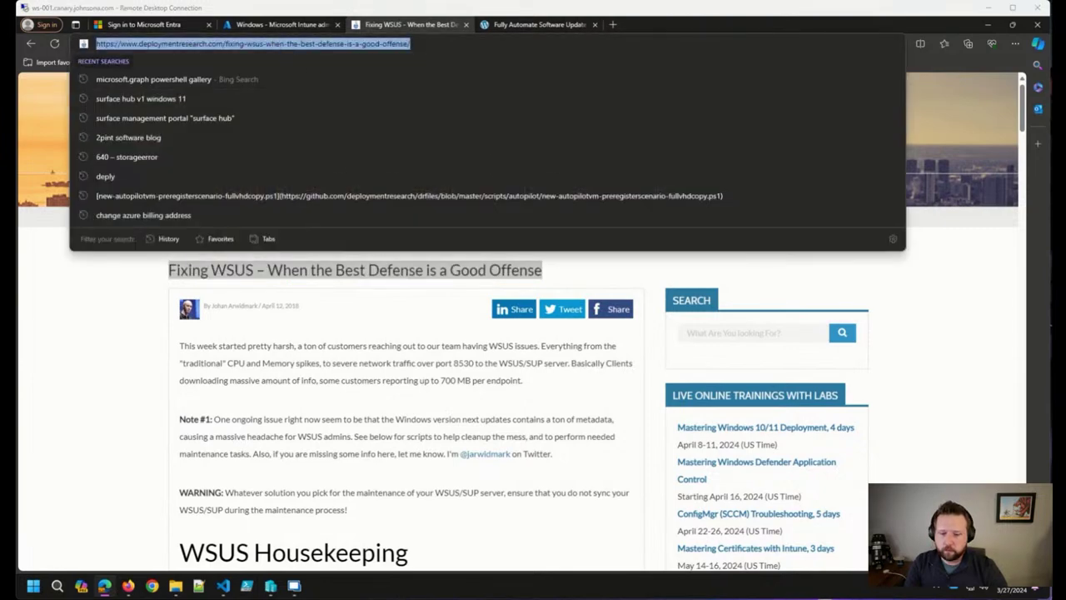
{"action": "left_click", "coordinate": [421, 350]}
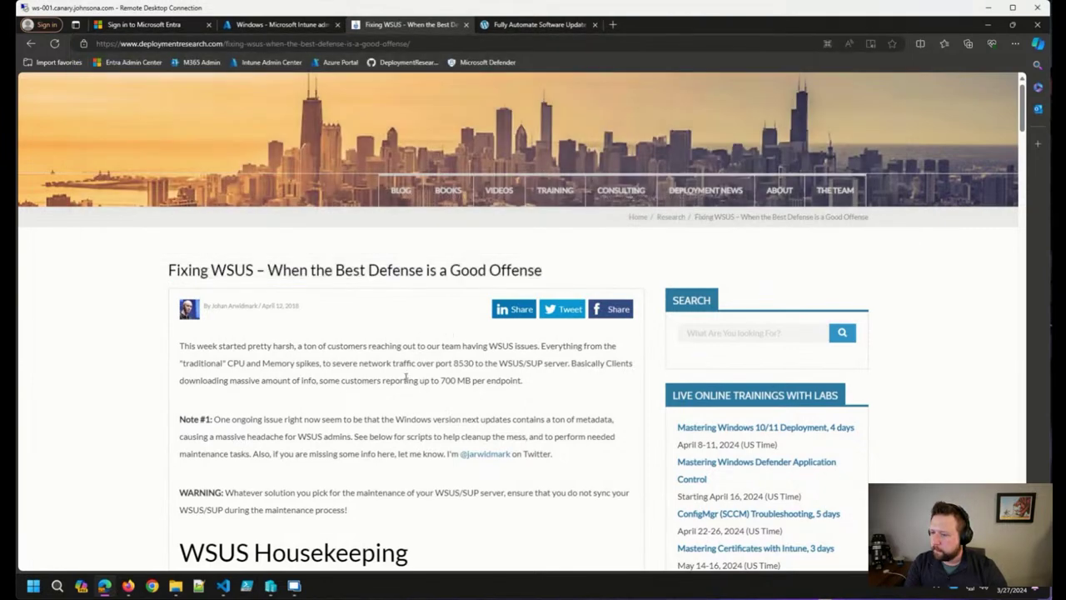
Copy the damgoodadmin.com link from the Decline weird stuff #1 section of the Fixing WSUS article.
{"action": "scroll", "coordinate": [400, 390], "scroll_direction": "down", "scroll_amount": 2}
{"action": "scroll", "coordinate": [397, 391], "scroll_direction": "down", "scroll_amount": 1}
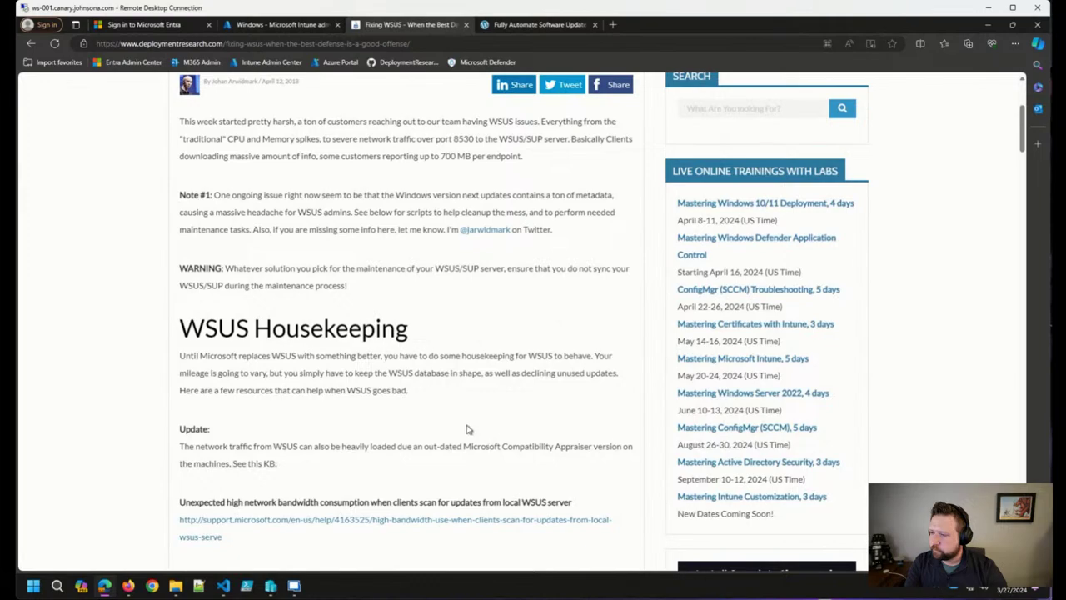
{"action": "scroll", "coordinate": [469, 428], "scroll_direction": "down", "scroll_amount": 12}
{"action": "scroll", "coordinate": [469, 419], "scroll_direction": "down", "scroll_amount": 10}
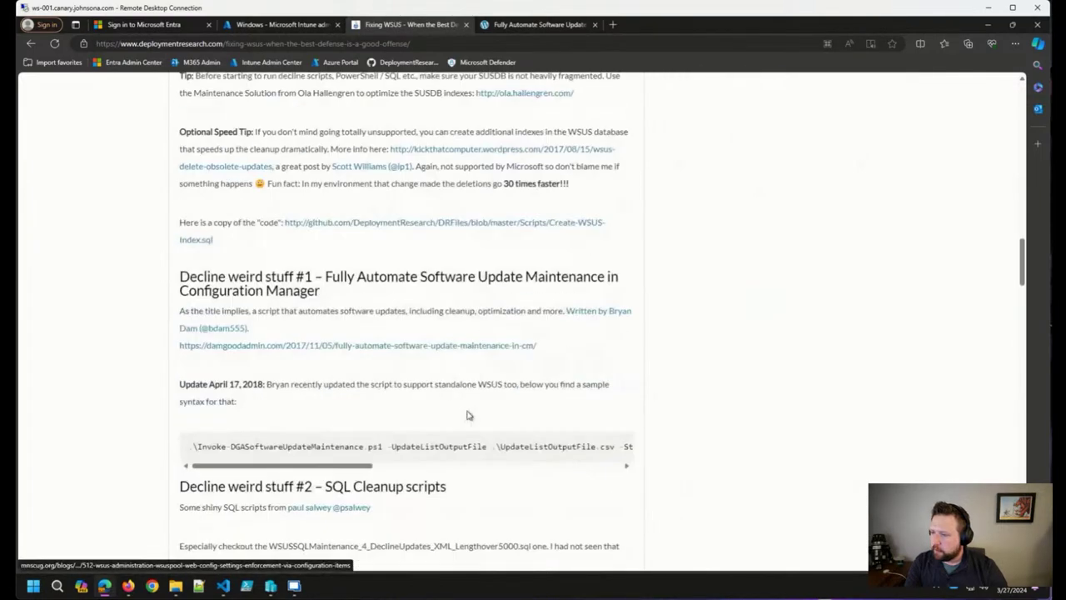
{"action": "scroll", "coordinate": [467, 414], "scroll_direction": "up", "scroll_amount": 2}
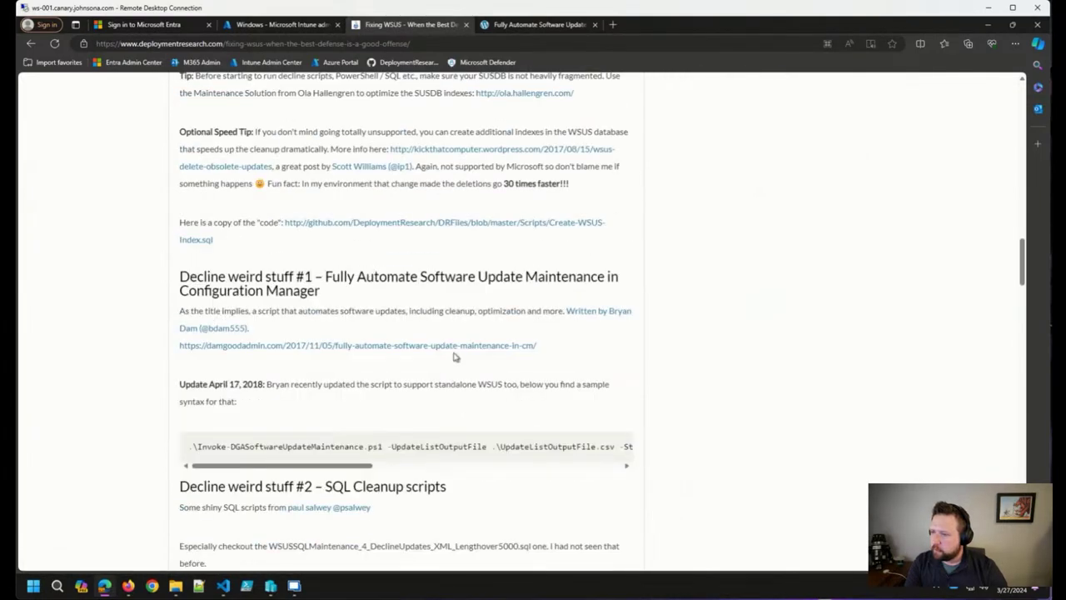
{"action": "right_click", "coordinate": [455, 350]}
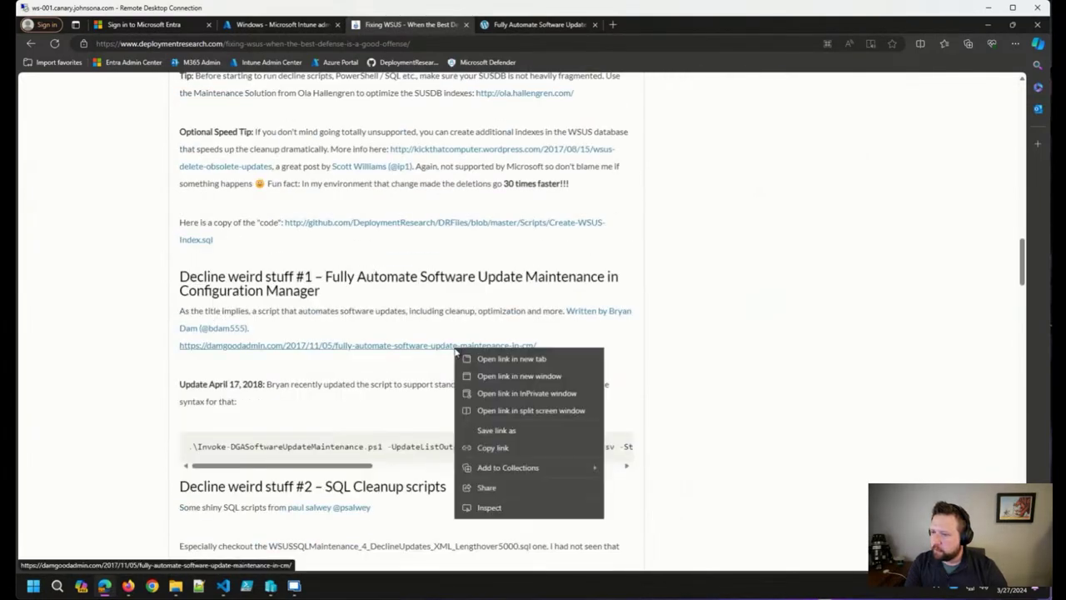
{"action": "left_click", "coordinate": [517, 445]}
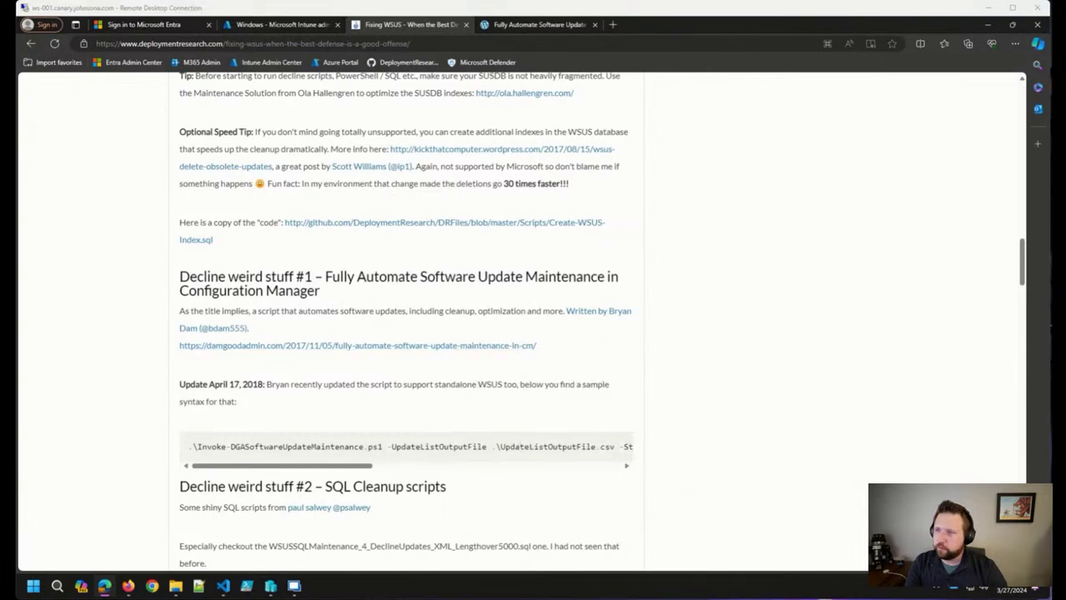
Copy the title of the Fully Automate Software Update Maintenance in Configuration Manager article and close its tab.
{"action": "left_click", "coordinate": [554, 25]}
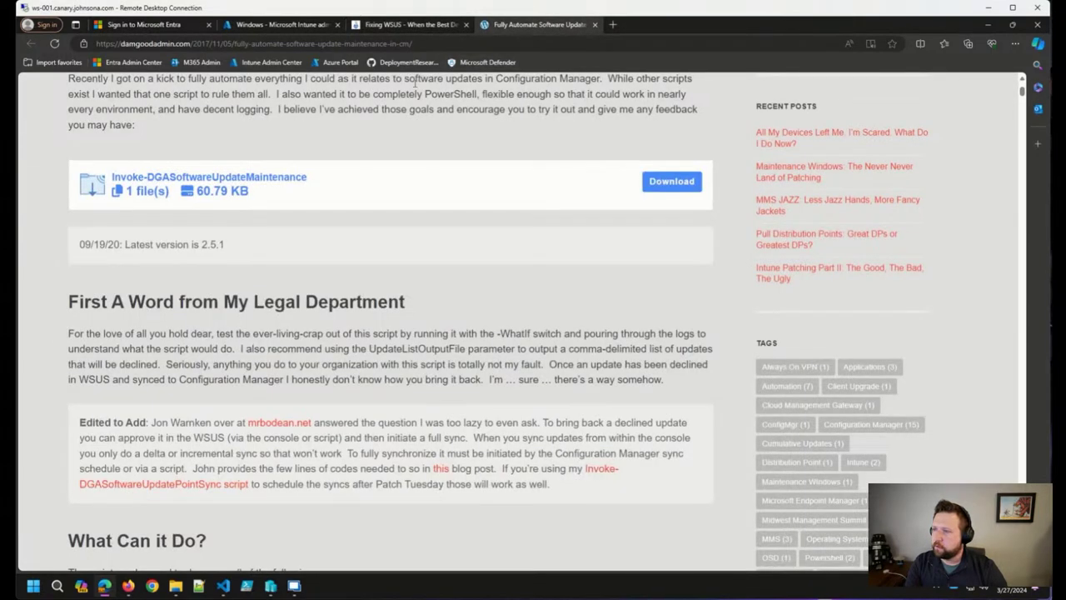
{"action": "scroll", "coordinate": [422, 87], "scroll_direction": "up", "scroll_amount": 3}
{"action": "left_click_drag", "start_coordinate": [152, 262], "coordinate": [69, 244]}
{"action": "key", "text": "ctrl+c"}
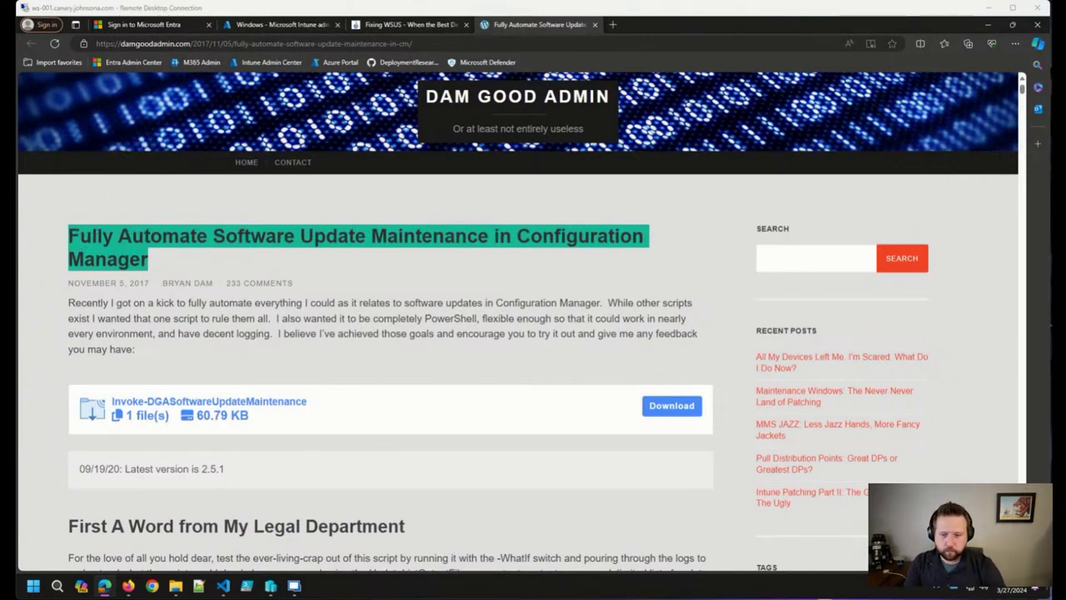
{"action": "left_click", "coordinate": [366, 287]}
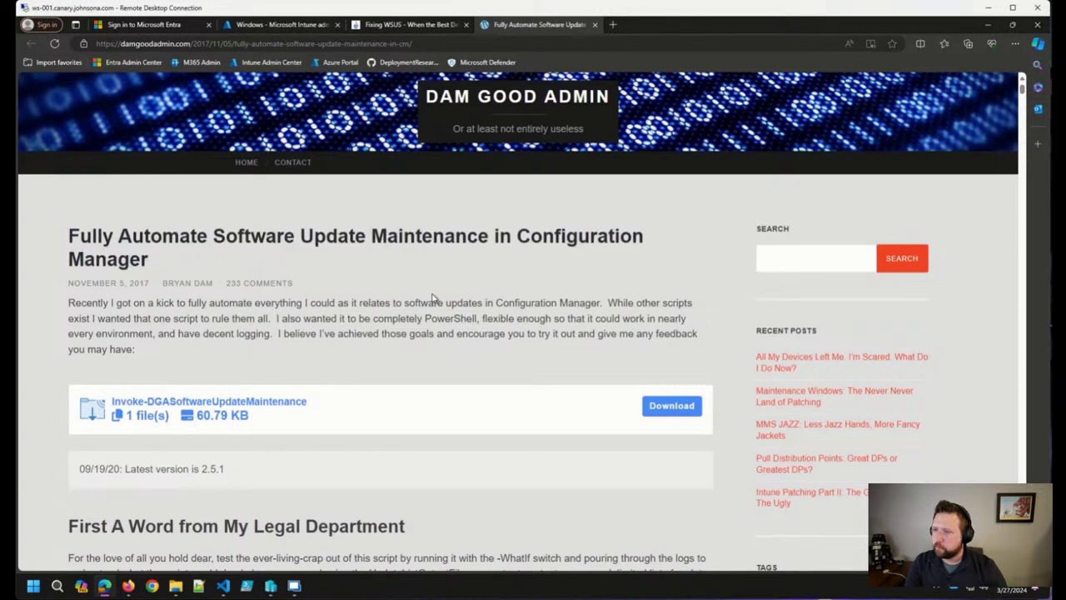
{"action": "key", "text": "ctrl+w"}
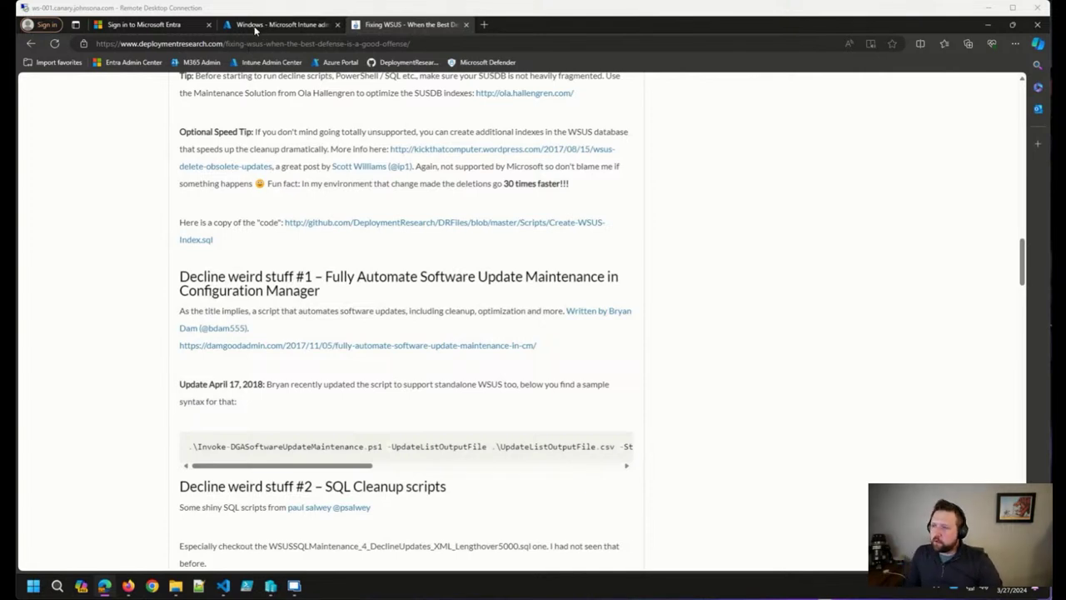
Sign in to the Microsoft Entra admin center with the admin account and list all groups.
{"action": "left_click", "coordinate": [104, 27]}
{"action": "left_click", "coordinate": [517, 295]}
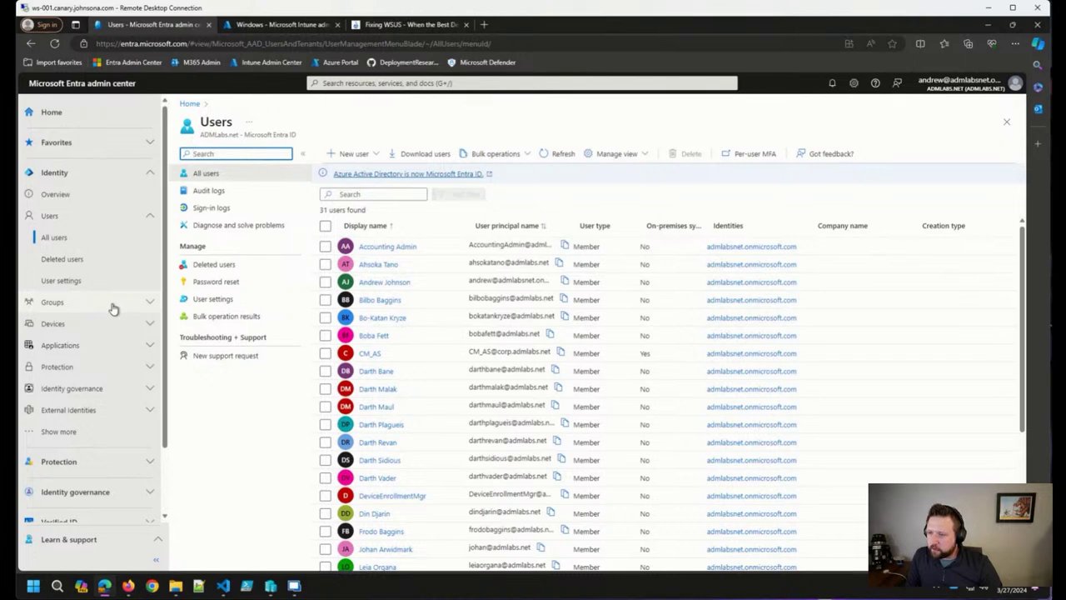
{"action": "left_click", "coordinate": [113, 305]}
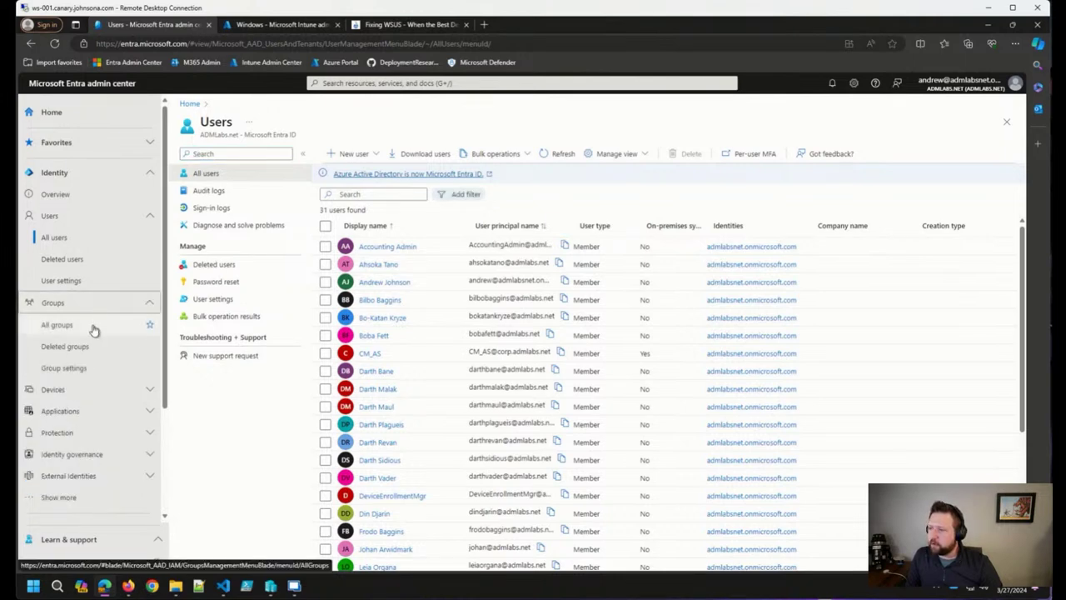
{"action": "left_click", "coordinate": [56, 325]}
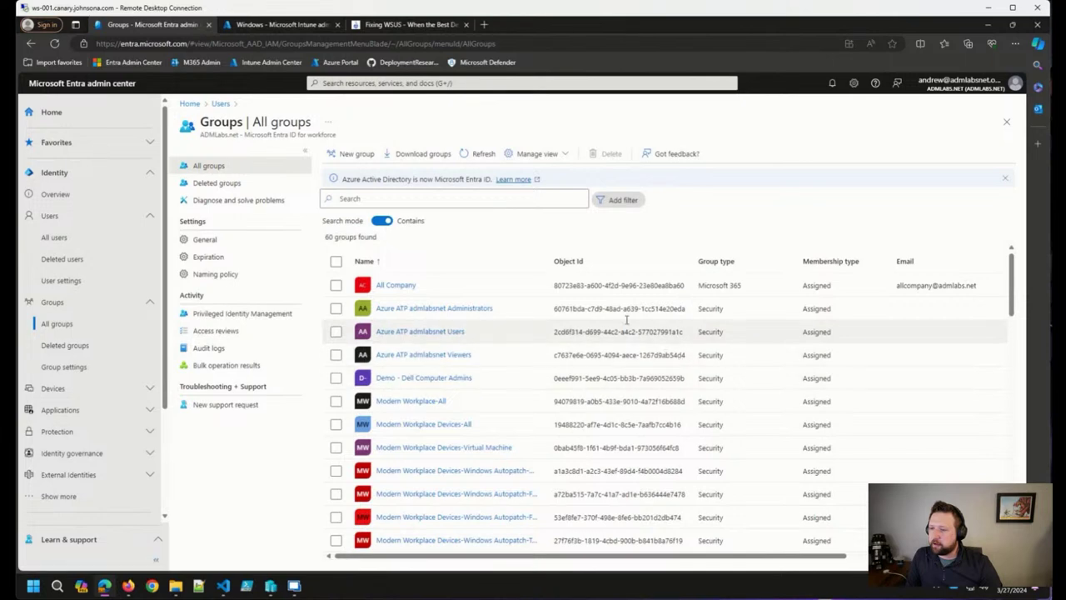
Open the sg-Assign M365 E5 License group and review its assigned licenses and direct members.
{"action": "scroll", "coordinate": [619, 308], "scroll_direction": "down", "scroll_amount": 5}
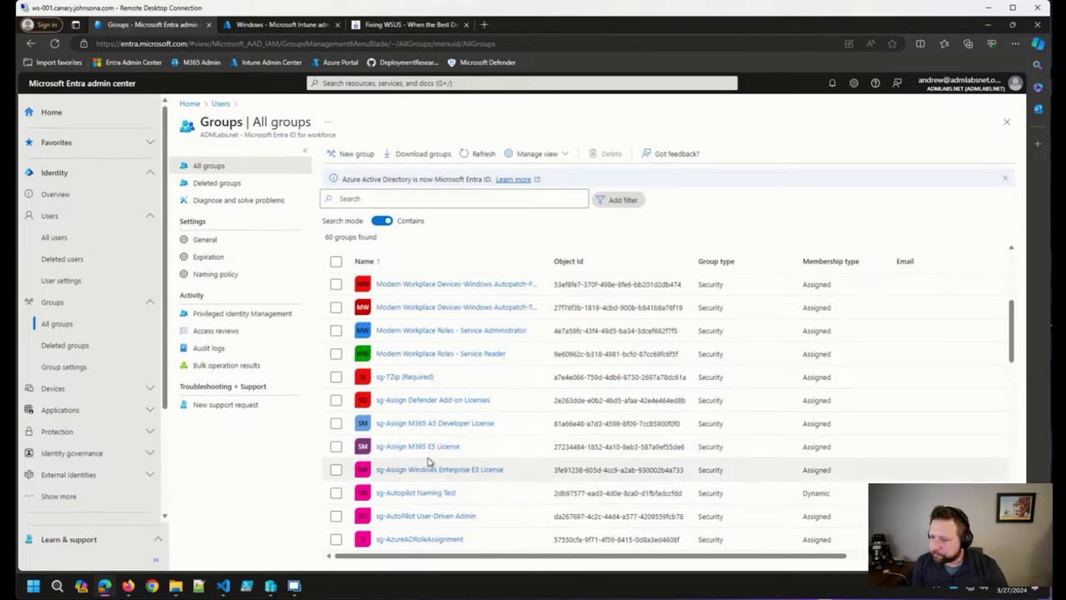
{"action": "scroll", "coordinate": [476, 428], "scroll_direction": "down", "scroll_amount": 1}
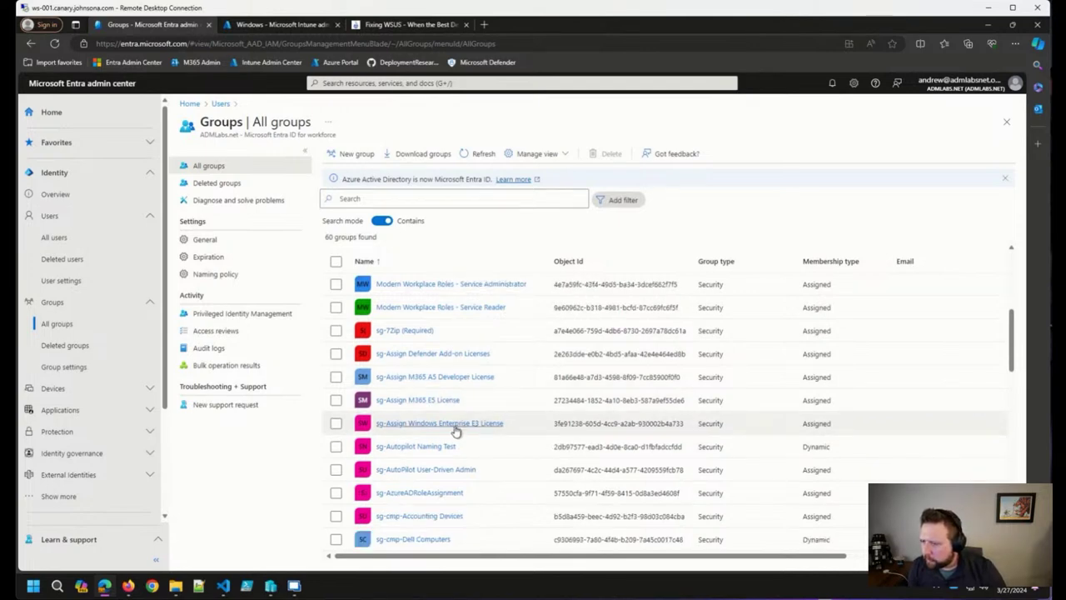
{"action": "left_click", "coordinate": [408, 403]}
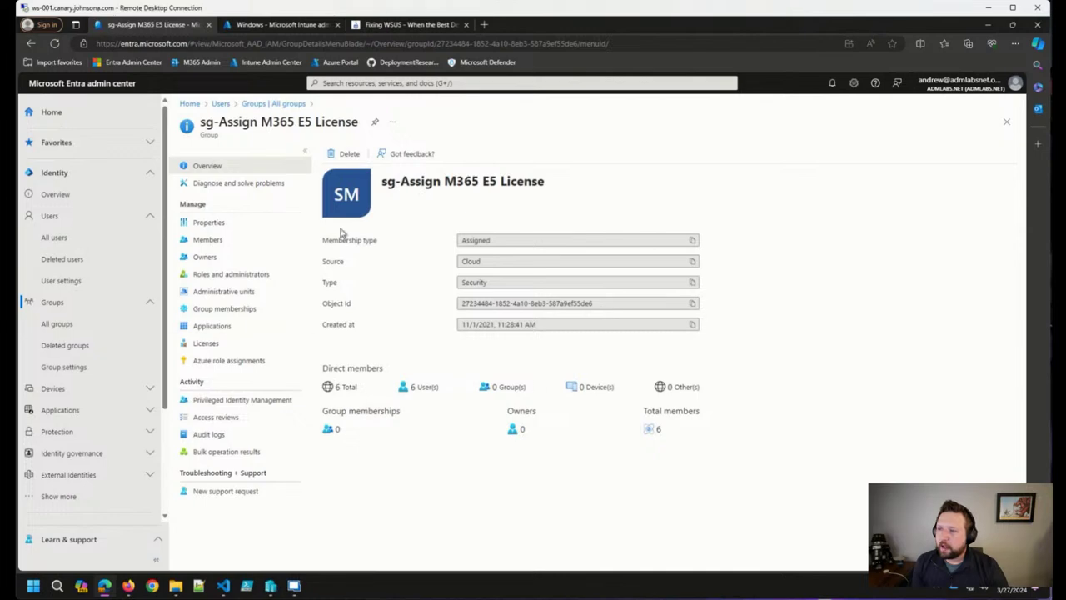
{"action": "left_click", "coordinate": [269, 345]}
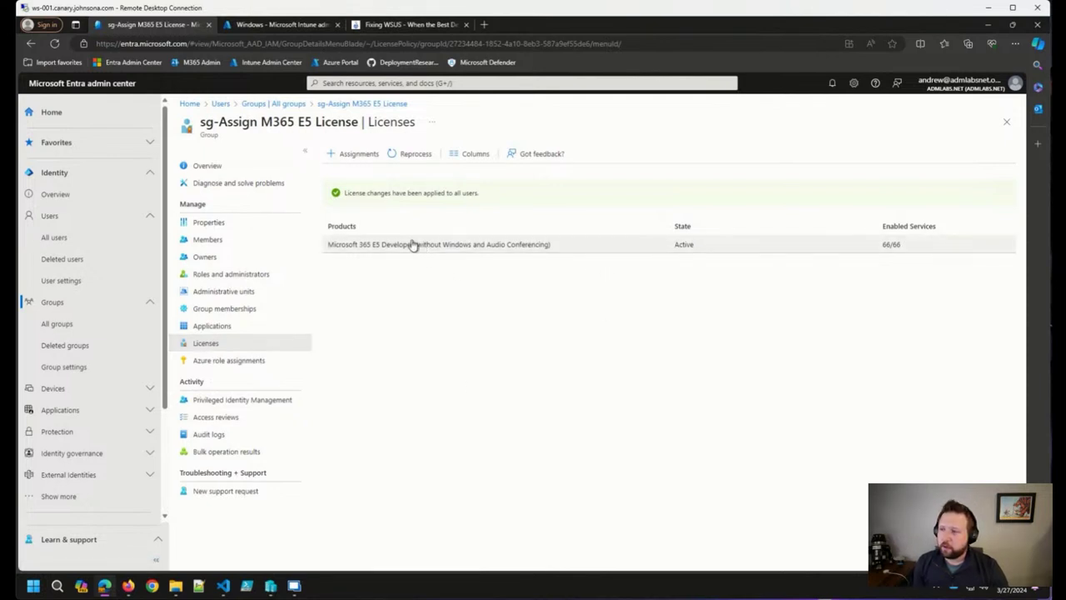
{"action": "left_click", "coordinate": [252, 247]}
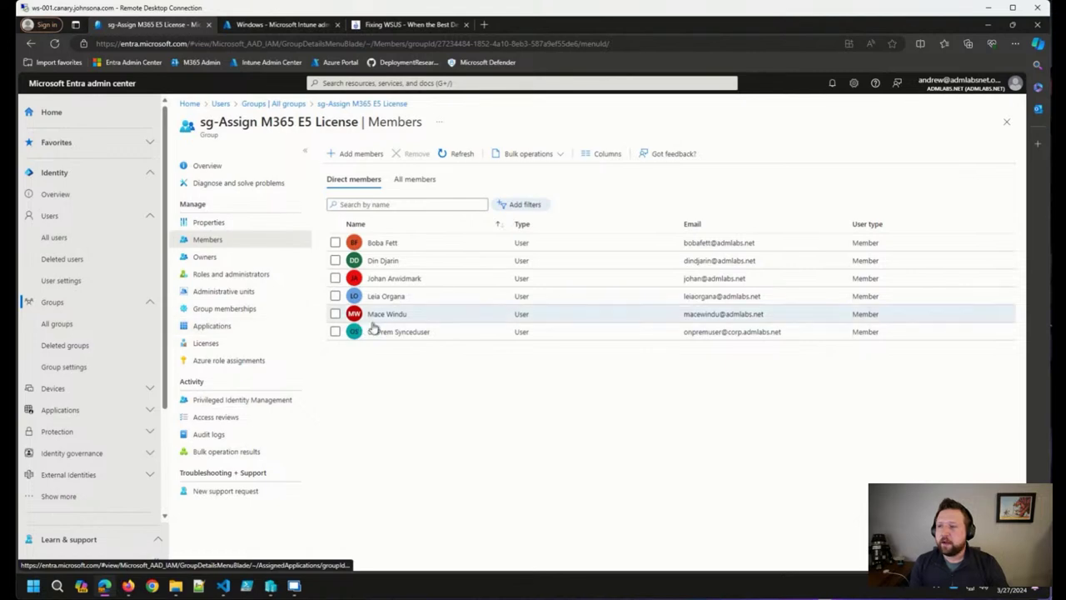
Open the first group member's licenses and examine the assignment path of the Microsoft 365 E5 Developer license.
{"action": "left_click", "coordinate": [436, 247]}
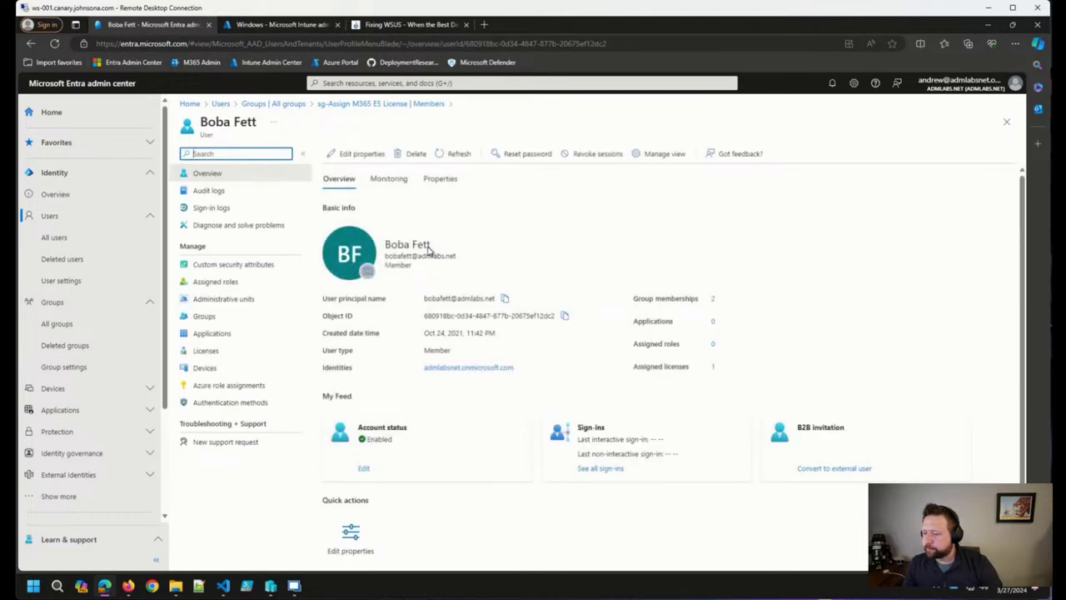
{"action": "left_click", "coordinate": [253, 357]}
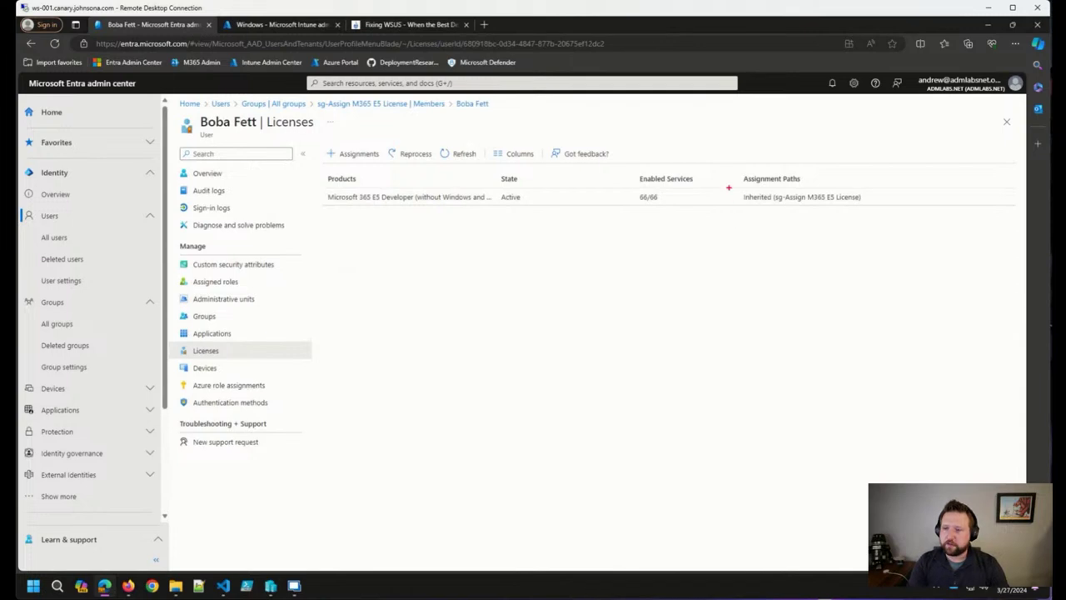
{"action": "left_click_drag", "start_coordinate": [736, 171], "coordinate": [876, 209]}
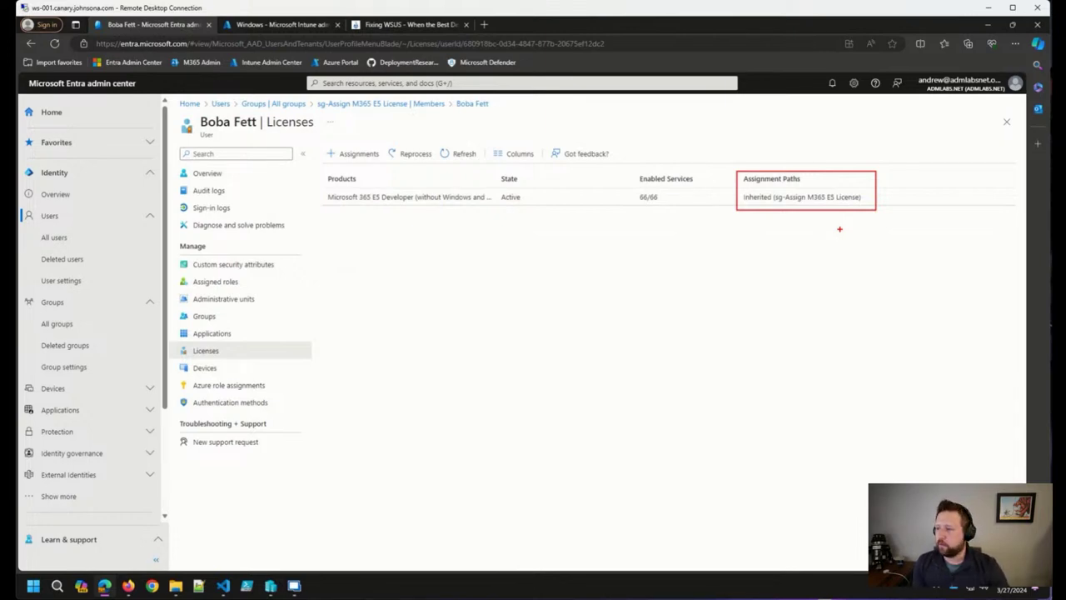
{"action": "key", "text": "Escape"}
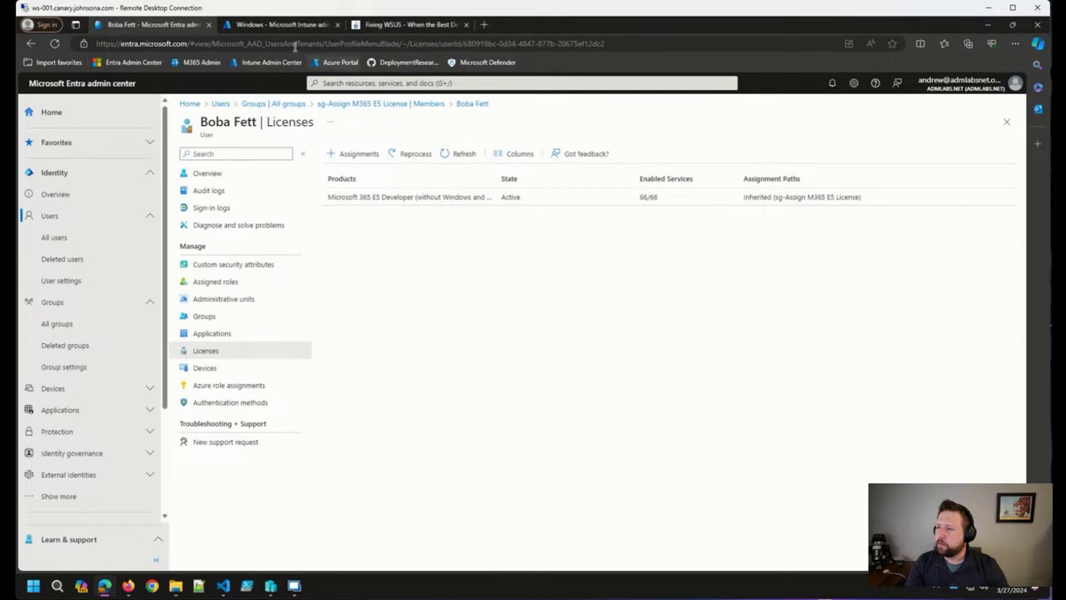
Look up the same user on the Troubleshoot page of the Intune admin center and check the Intune license status.
{"action": "left_click", "coordinate": [274, 25]}
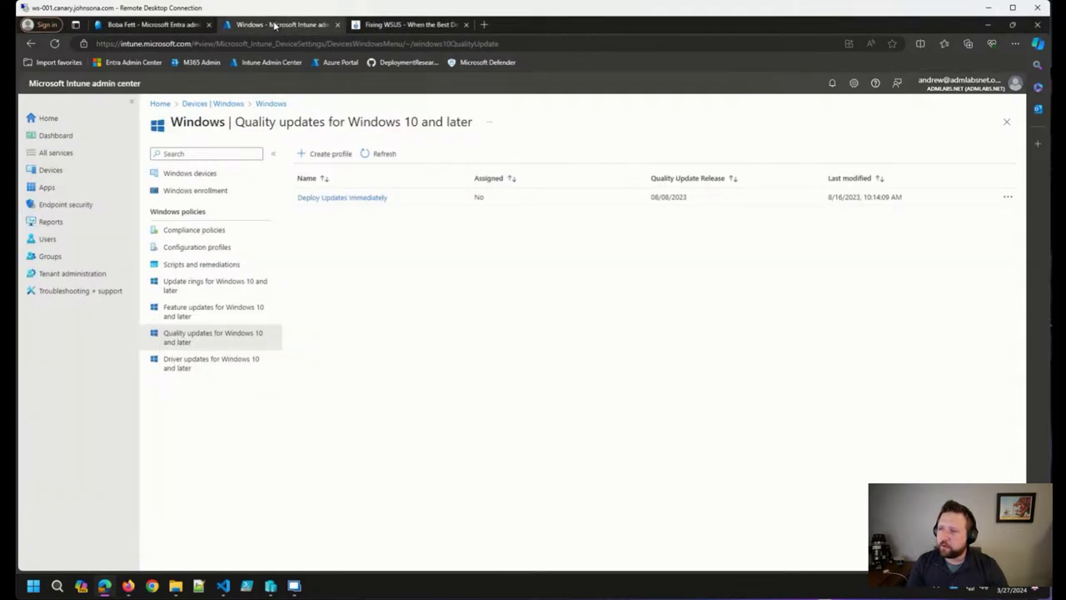
{"action": "left_click", "coordinate": [97, 276]}
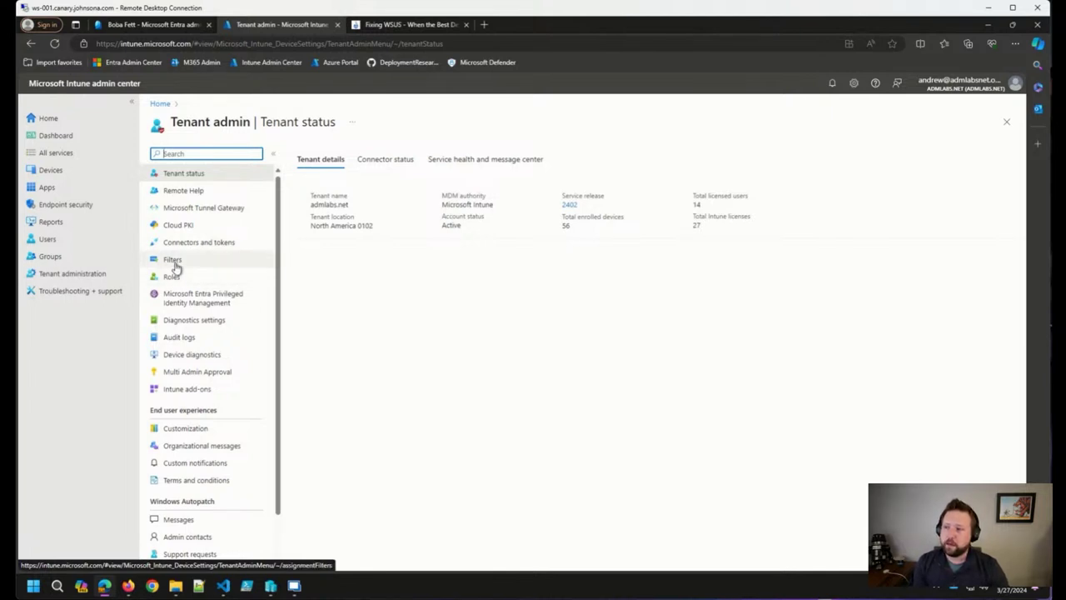
{"action": "left_click", "coordinate": [119, 293]}
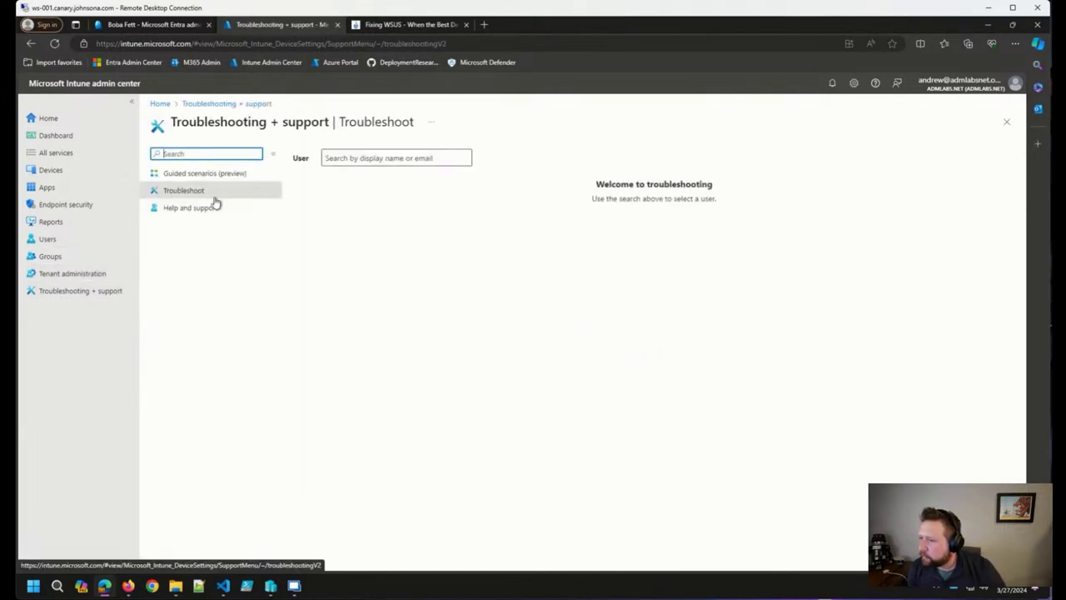
{"action": "left_click", "coordinate": [396, 157]}
{"action": "type", "text": "boba"}
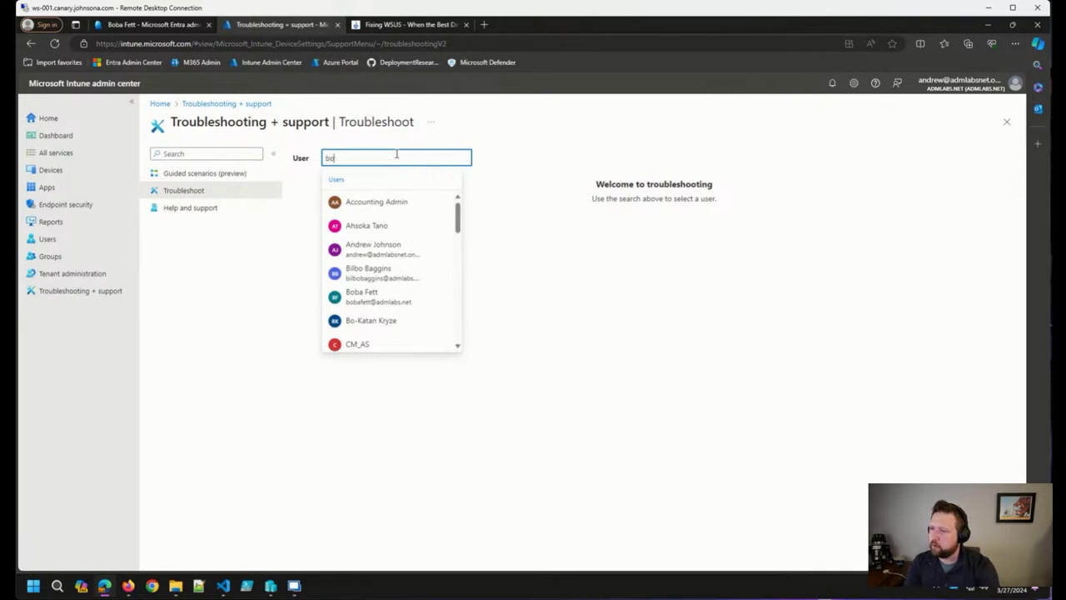
{"action": "left_click", "coordinate": [409, 198]}
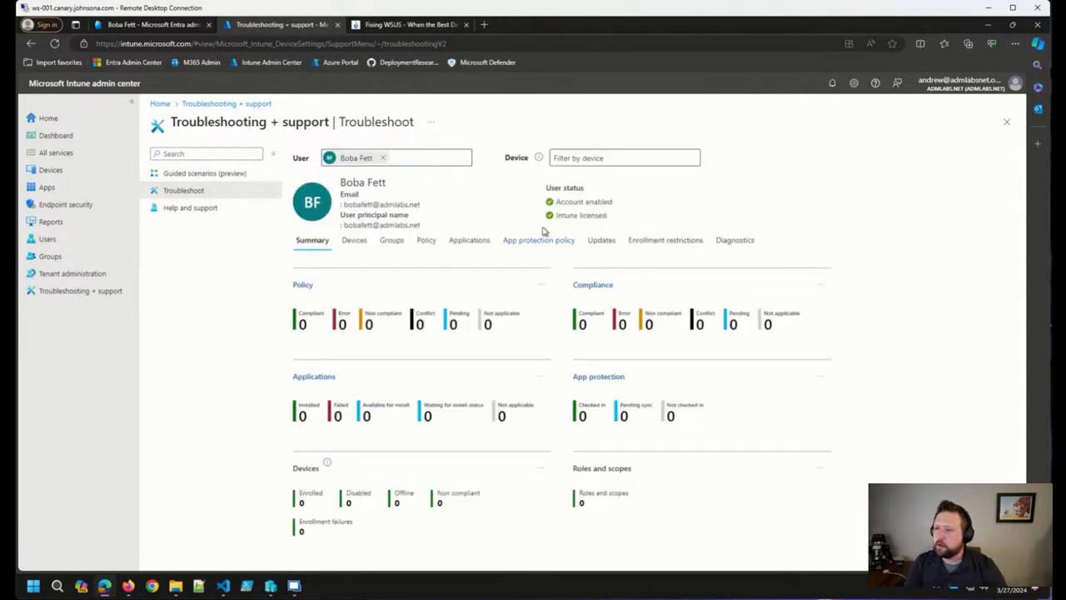
{"action": "left_click_drag", "start_coordinate": [538, 206], "coordinate": [617, 226]}
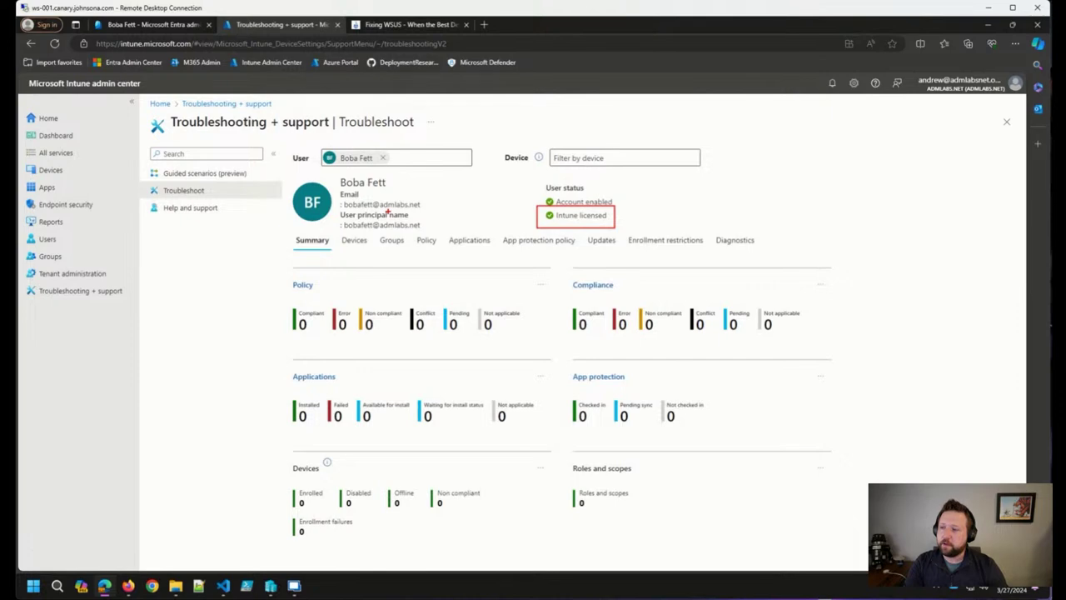
{"action": "key", "text": "Escape"}
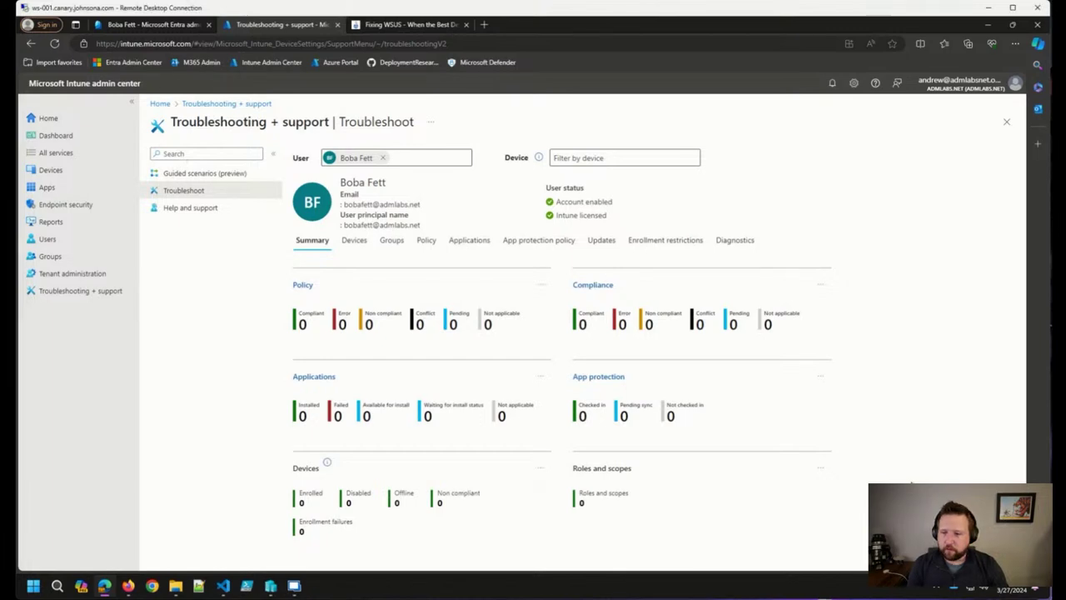
Open the Windows Server Summit 2024 page on Microsoft Tech Community in a new tab and review its session schedule.
{"action": "key", "text": "ctrl+t"}
{"action": "key", "text": "ctrl+v"}
{"action": "key", "text": "Return"}
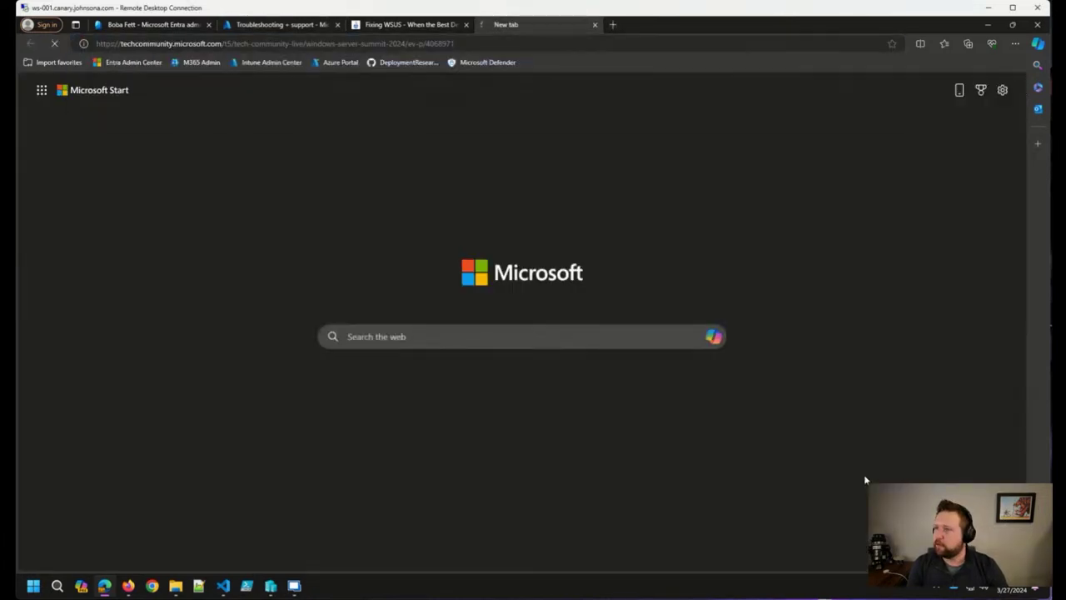
{"action": "scroll", "coordinate": [472, 435], "scroll_direction": "down", "scroll_amount": 5}
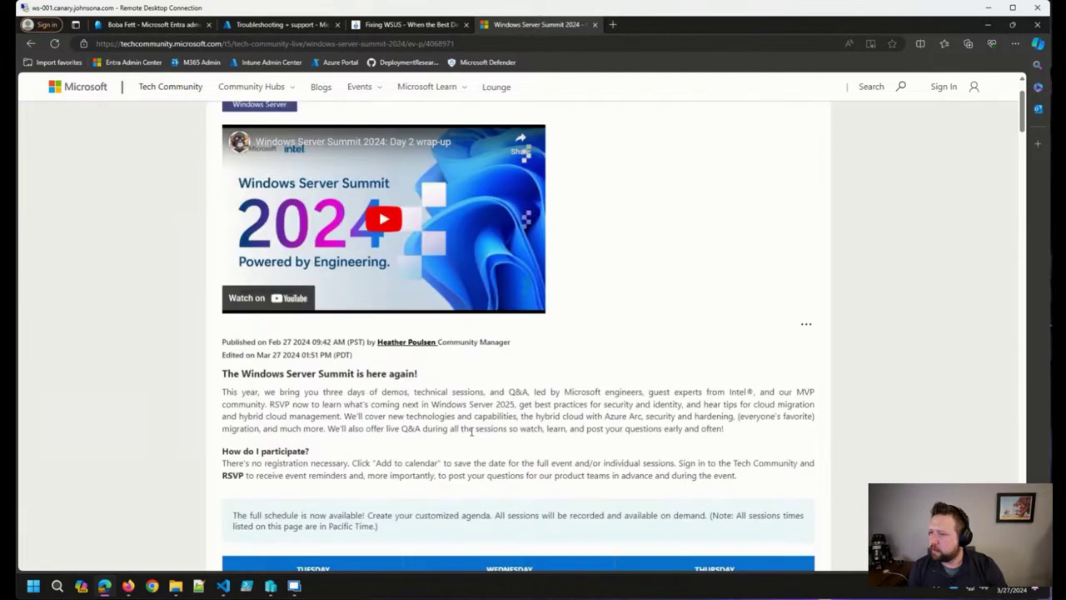
{"action": "scroll", "coordinate": [433, 432], "scroll_direction": "down", "scroll_amount": 1}
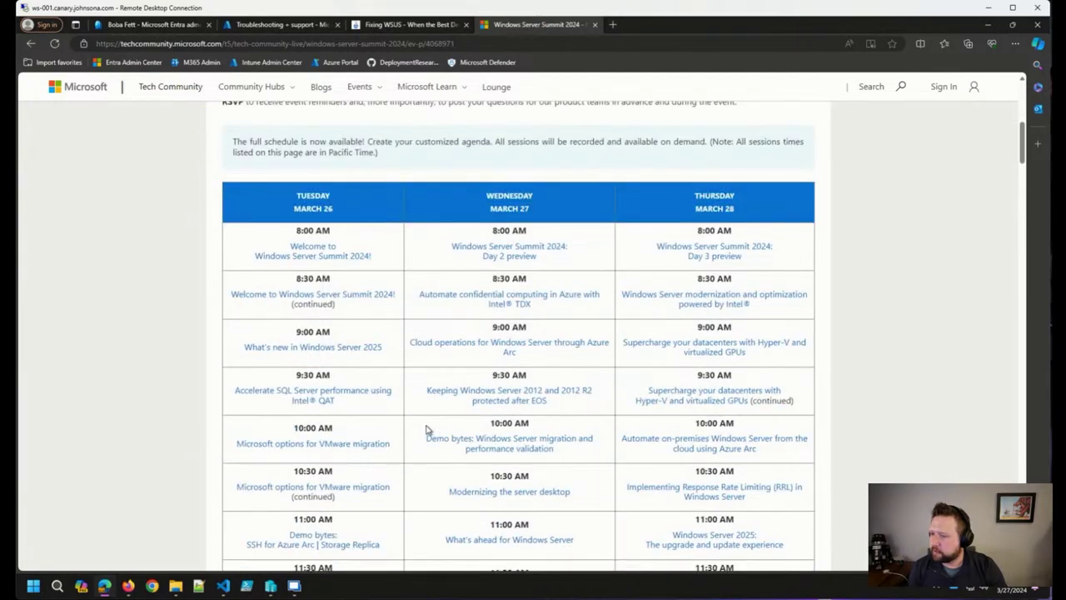
Open the What's new in Active Directory for Windows Server 2025 session from the March 26 schedule and review its description and first comments.
{"action": "scroll", "coordinate": [423, 430], "scroll_direction": "down", "scroll_amount": 3}
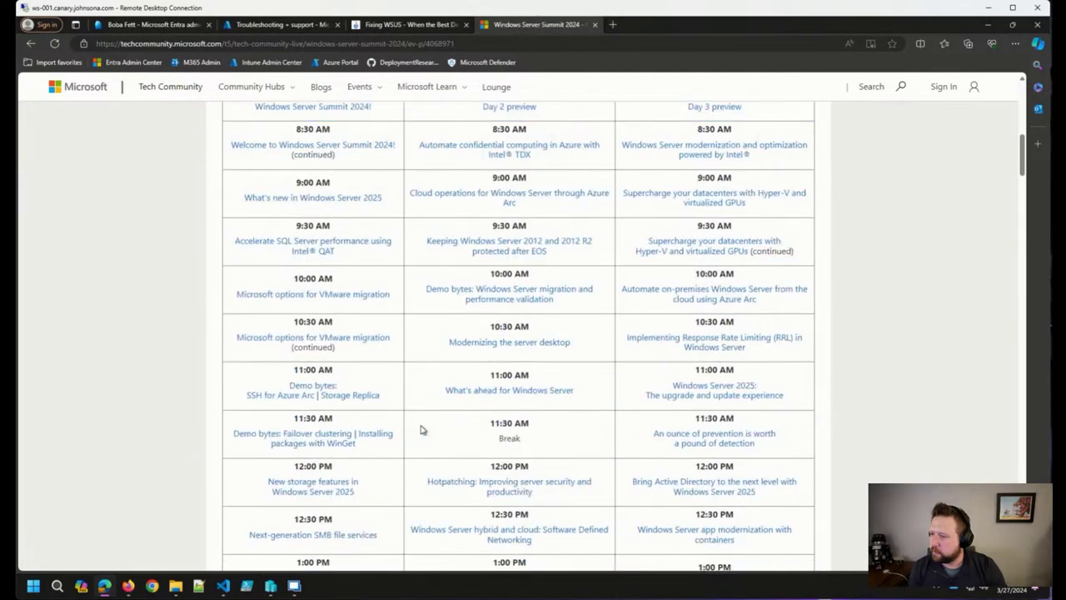
{"action": "scroll", "coordinate": [420, 429], "scroll_direction": "down", "scroll_amount": 3}
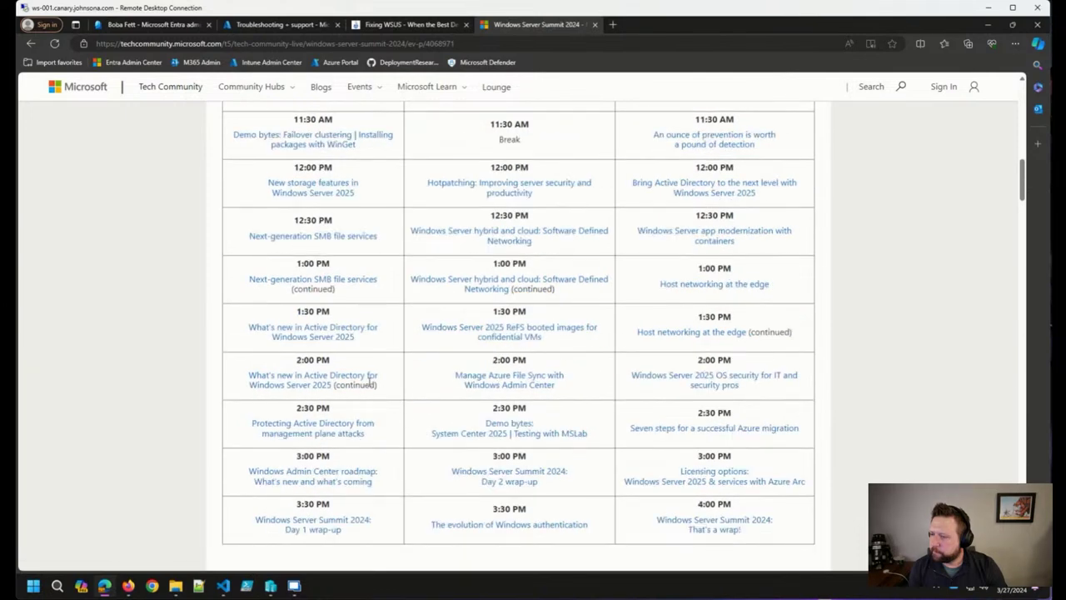
{"action": "left_click", "coordinate": [331, 342]}
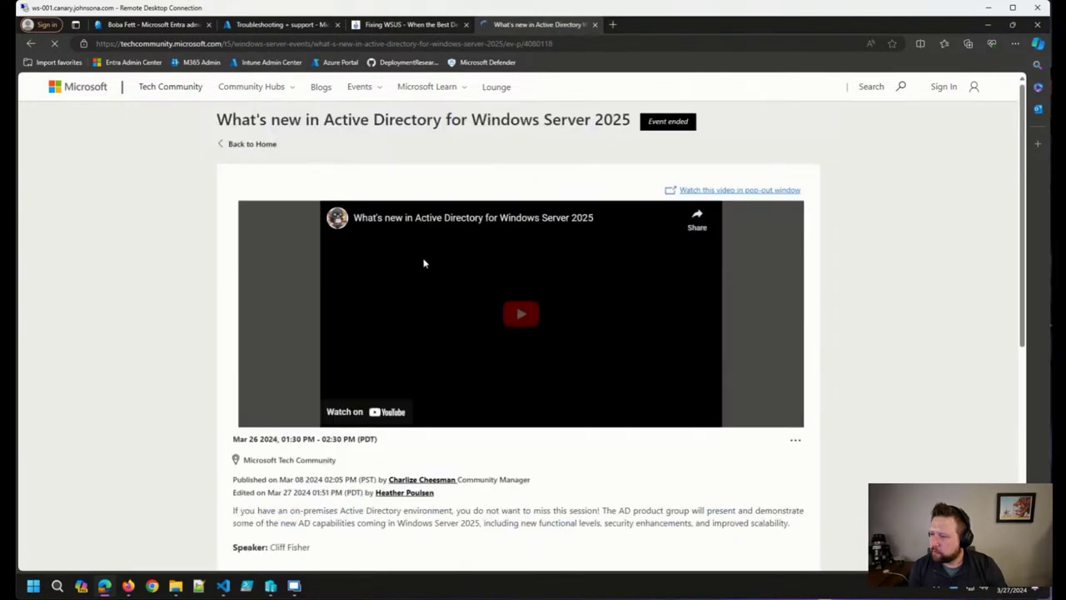
{"action": "scroll", "coordinate": [175, 252], "scroll_direction": "down", "scroll_amount": 1}
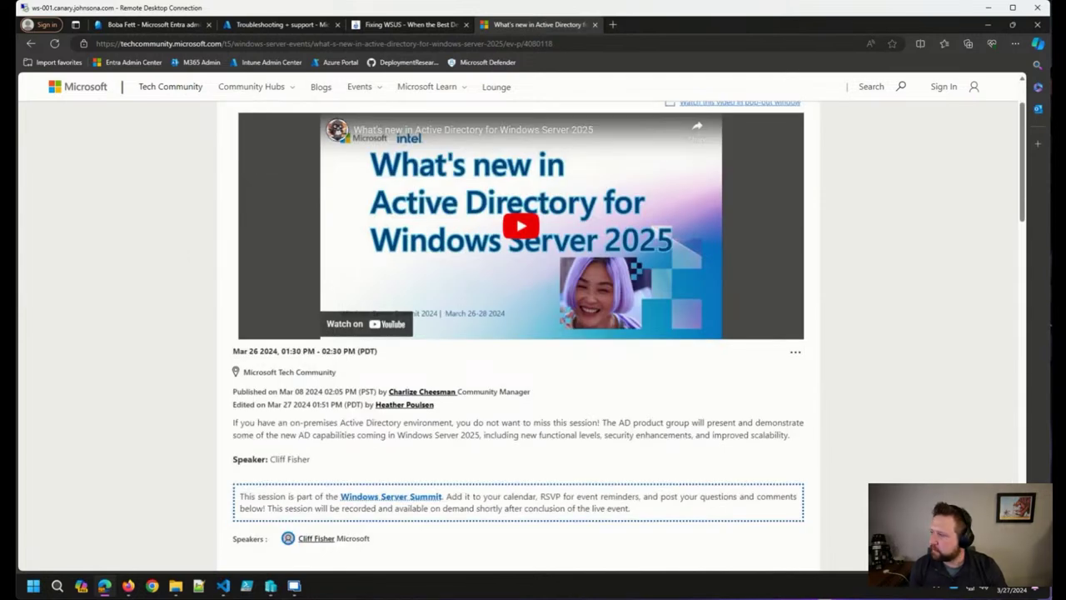
{"action": "scroll", "coordinate": [150, 435], "scroll_direction": "down", "scroll_amount": 1}
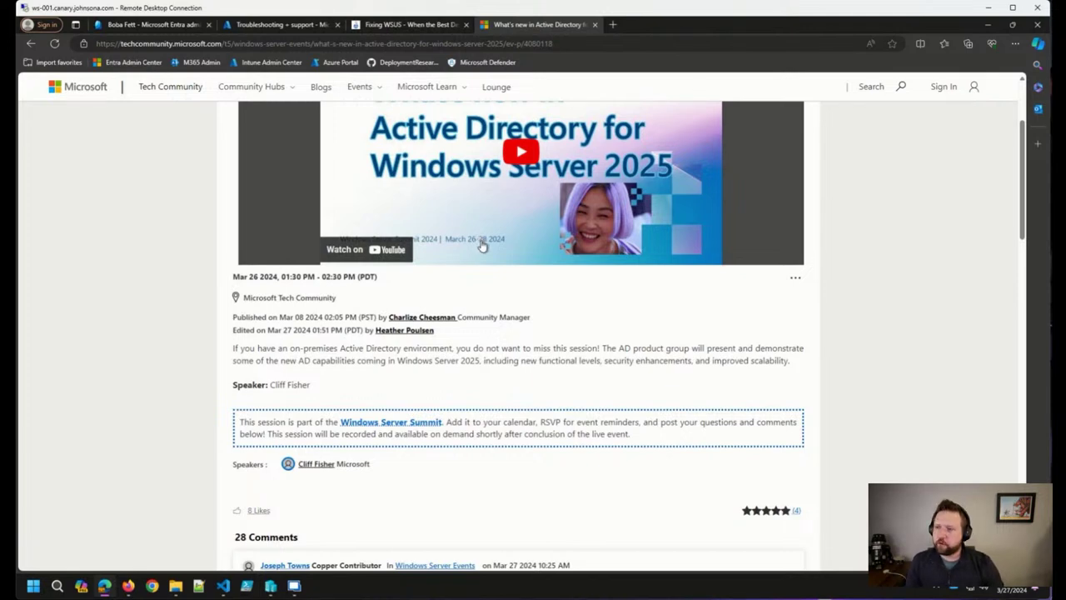
{"action": "scroll", "coordinate": [482, 247], "scroll_direction": "down", "scroll_amount": 4}
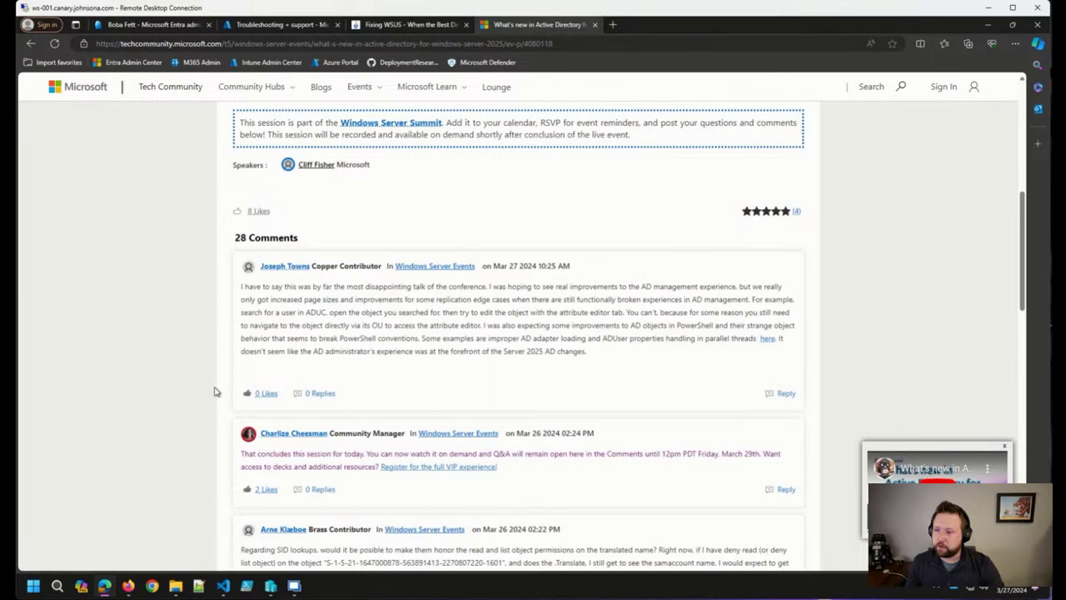
{"action": "scroll", "coordinate": [214, 391], "scroll_direction": "down", "scroll_amount": 3}
{"action": "scroll", "coordinate": [211, 393], "scroll_direction": "up", "scroll_amount": 8}
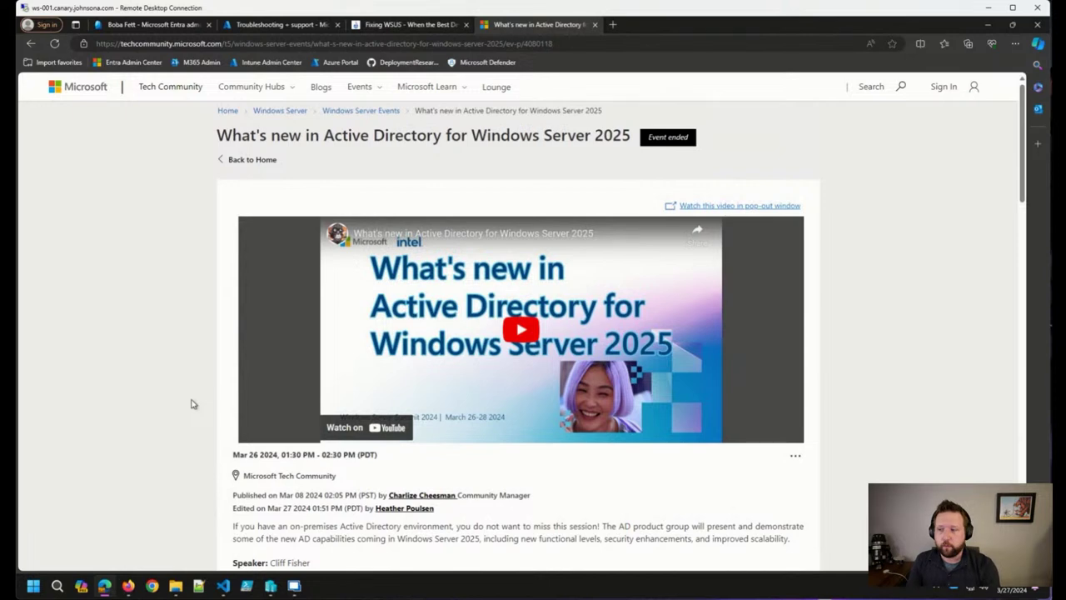
{"action": "right_click", "coordinate": [190, 404]}
{"action": "left_click", "coordinate": [74, 350]}
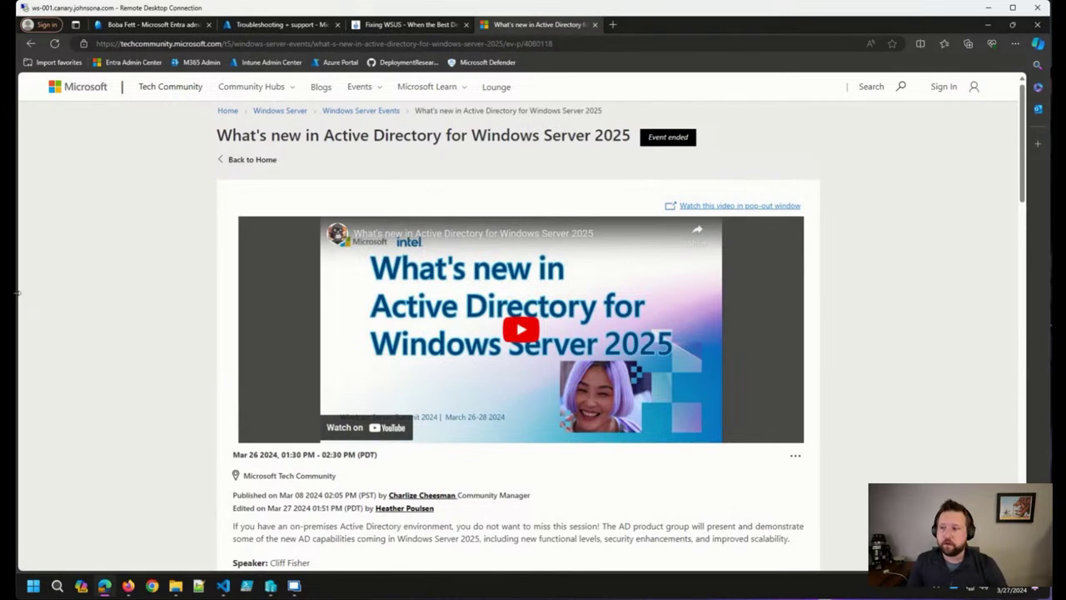
Read through the Active Directory session's attendee comments down to the earliest one.
{"action": "scroll", "coordinate": [105, 292], "scroll_direction": "down", "scroll_amount": 2}
{"action": "scroll", "coordinate": [105, 295], "scroll_direction": "down", "scroll_amount": 1}
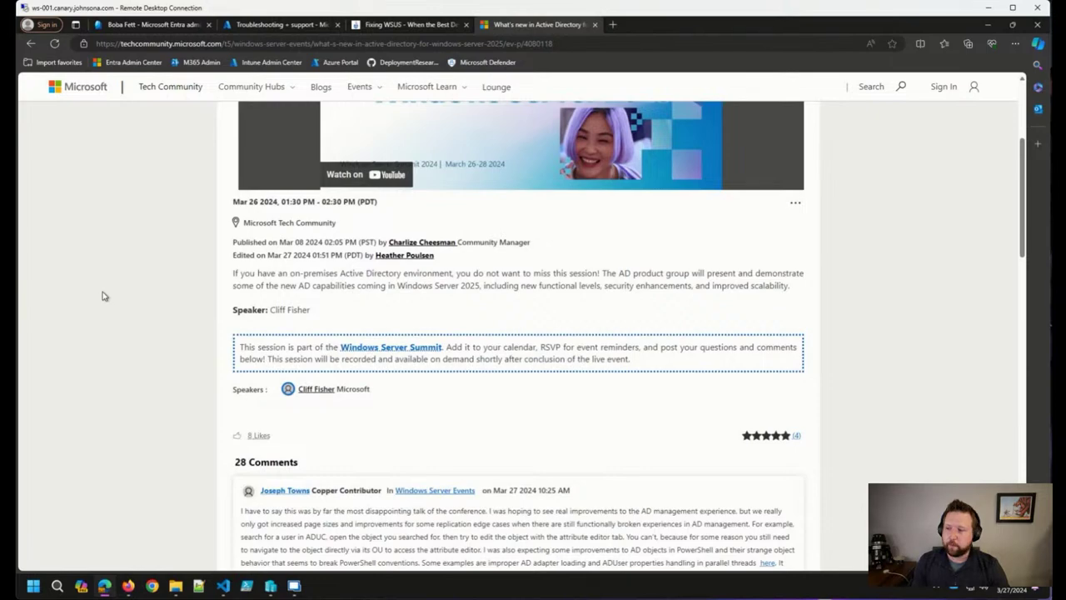
{"action": "scroll", "coordinate": [103, 302], "scroll_direction": "down", "scroll_amount": 2}
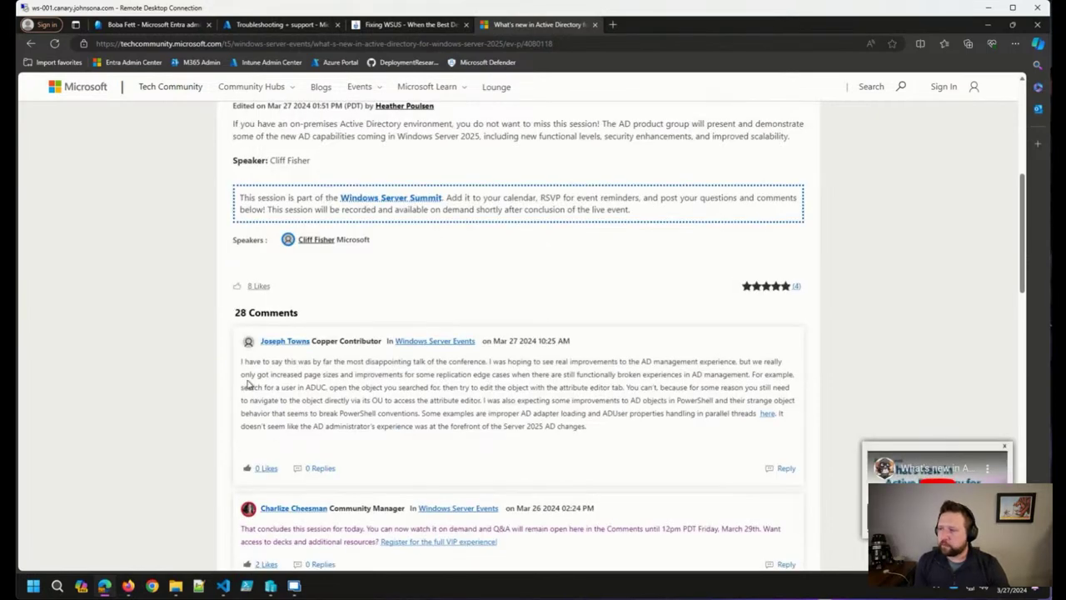
{"action": "scroll", "coordinate": [225, 337], "scroll_direction": "up", "scroll_amount": 2}
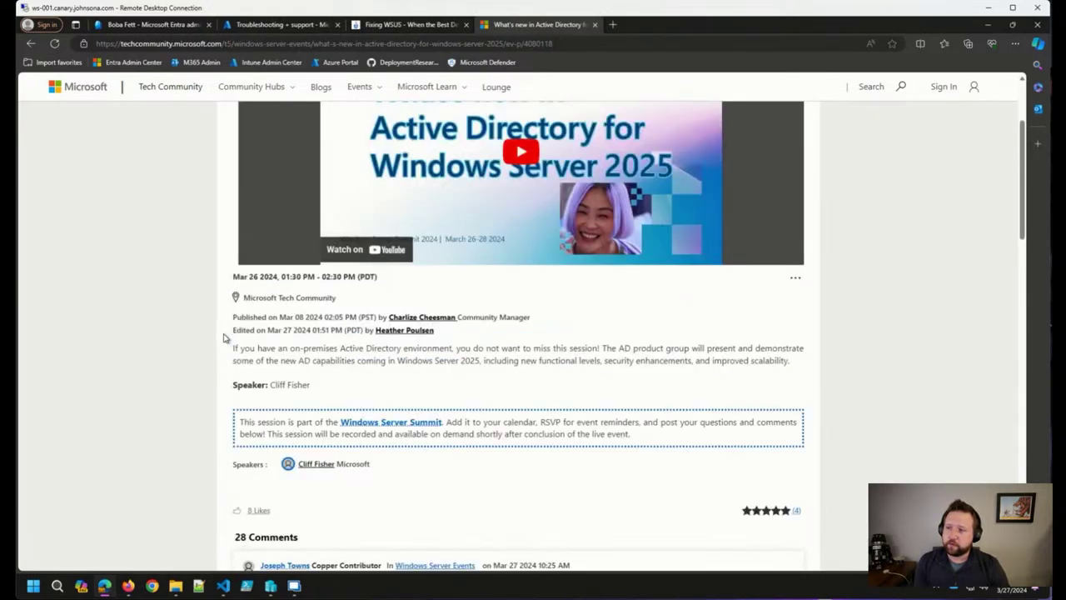
{"action": "scroll", "coordinate": [223, 336], "scroll_direction": "down", "scroll_amount": 6}
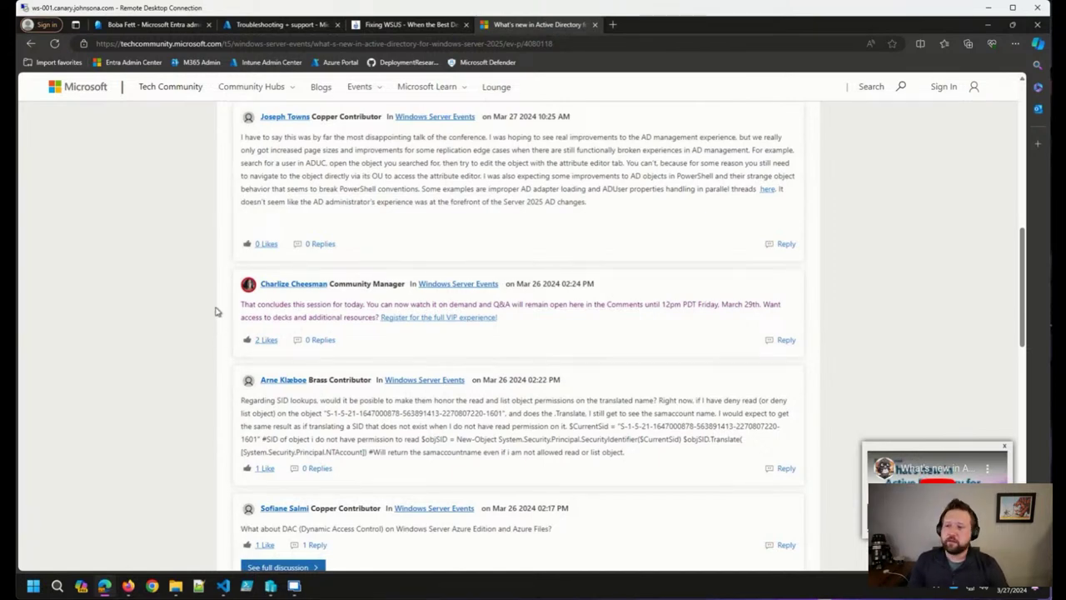
{"action": "scroll", "coordinate": [215, 311], "scroll_direction": "down", "scroll_amount": 3}
{"action": "scroll", "coordinate": [215, 311], "scroll_direction": "down", "scroll_amount": 2}
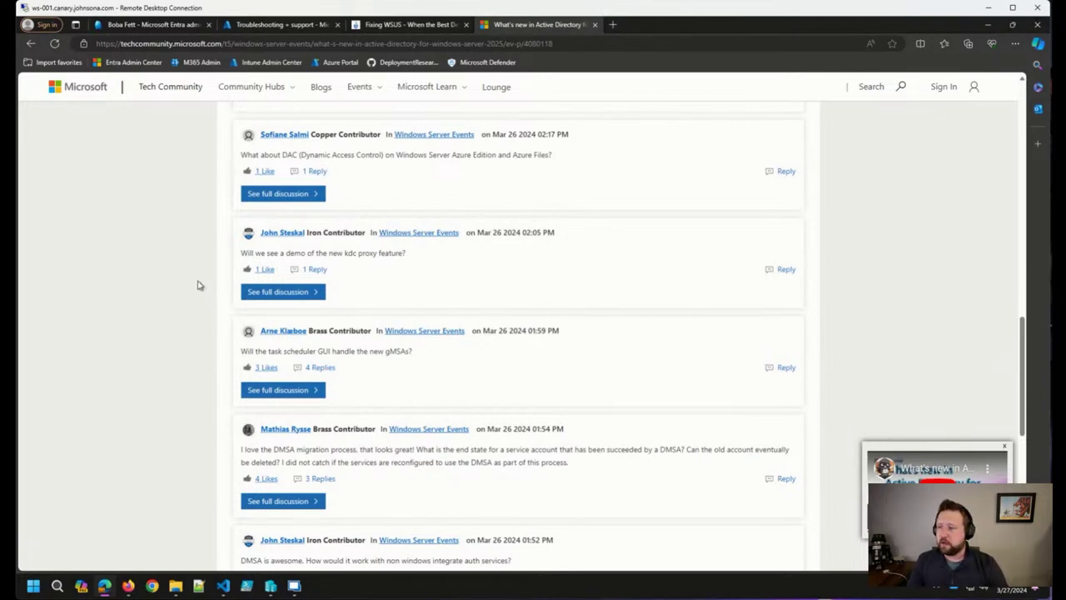
{"action": "scroll", "coordinate": [198, 286], "scroll_direction": "down", "scroll_amount": 6}
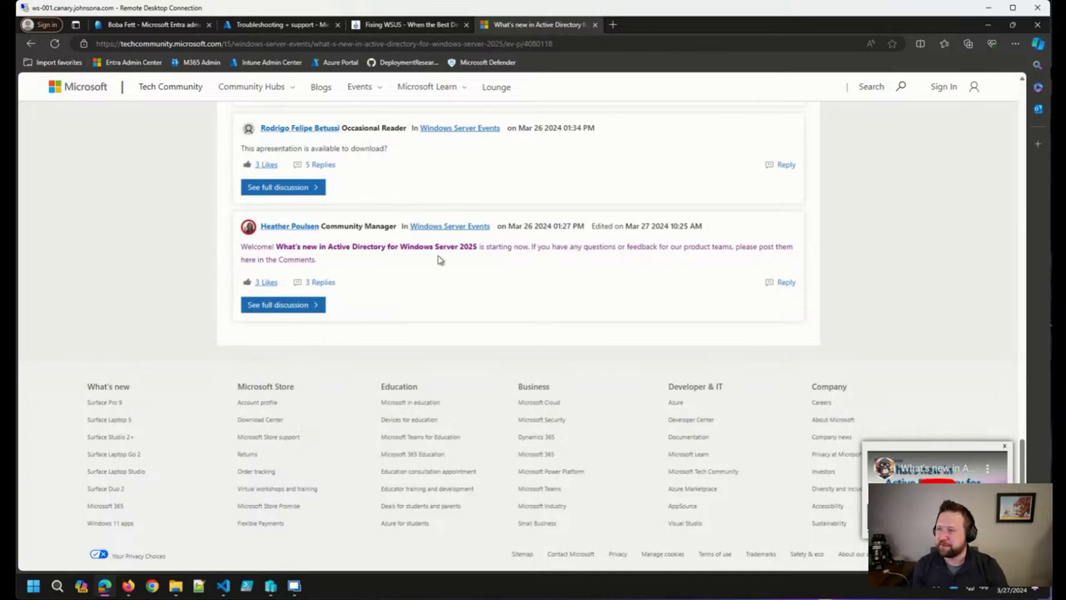
{"action": "scroll", "coordinate": [421, 278], "scroll_direction": "up", "scroll_amount": 15}
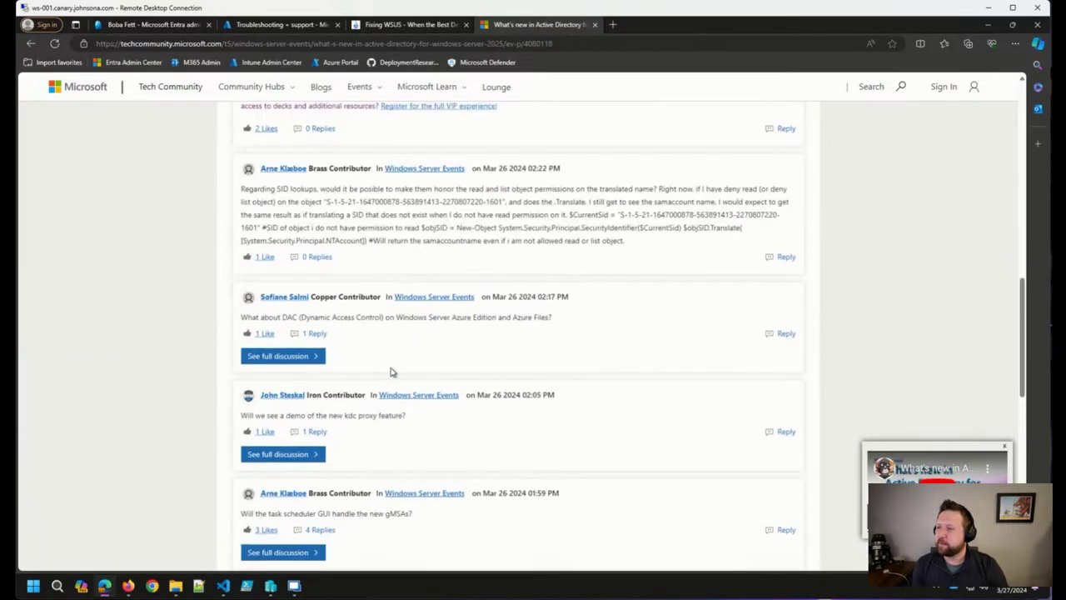
{"action": "scroll", "coordinate": [403, 357], "scroll_direction": "up", "scroll_amount": 3}
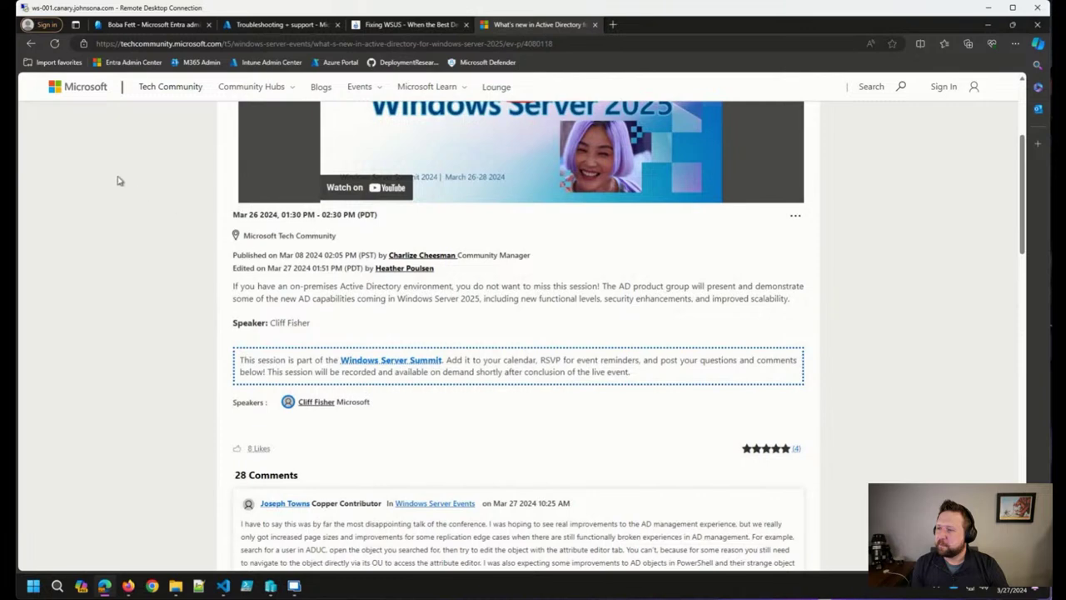
{"action": "scroll", "coordinate": [95, 147], "scroll_direction": "up", "scroll_amount": 4}
Return to the Windows Server Summit 2024 schedule and review the sessions listed across the three days.
{"action": "left_click", "coordinate": [30, 43]}
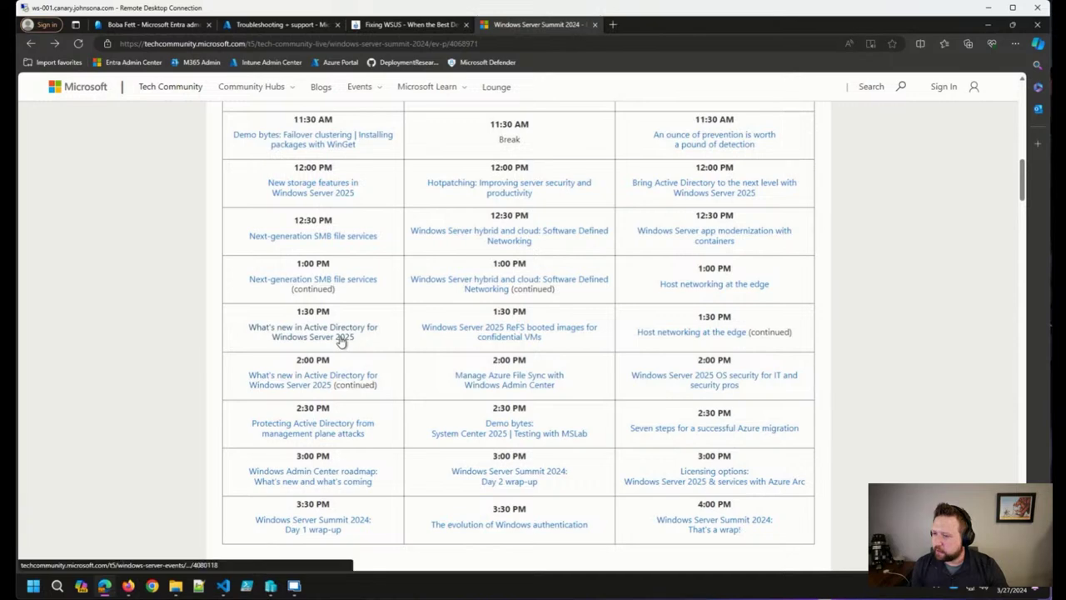
{"action": "scroll", "coordinate": [345, 350], "scroll_direction": "down", "scroll_amount": 1}
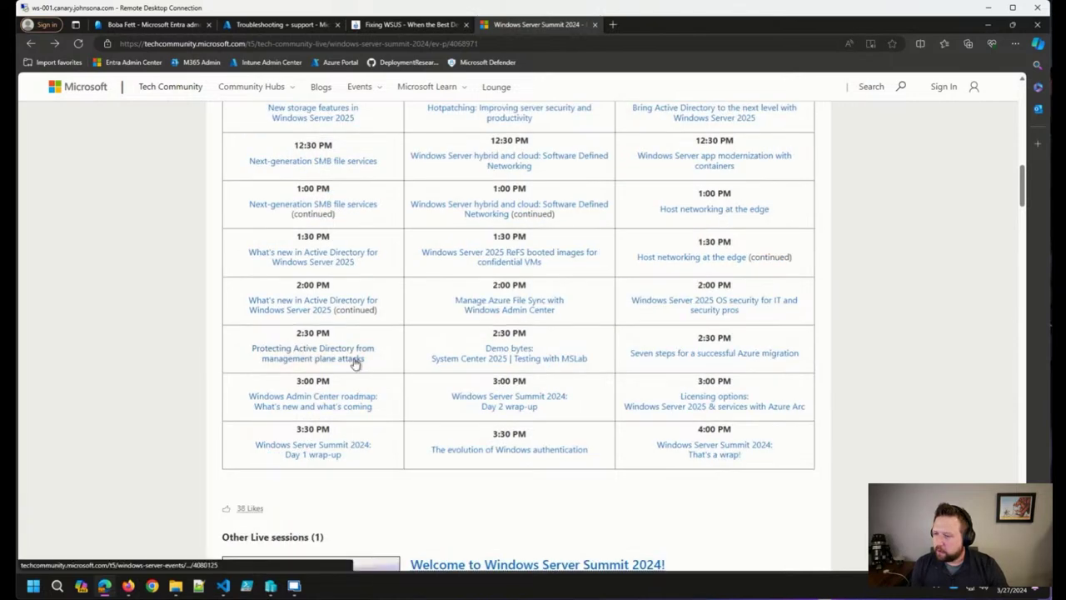
{"action": "scroll", "coordinate": [802, 337], "scroll_direction": "up", "scroll_amount": 2}
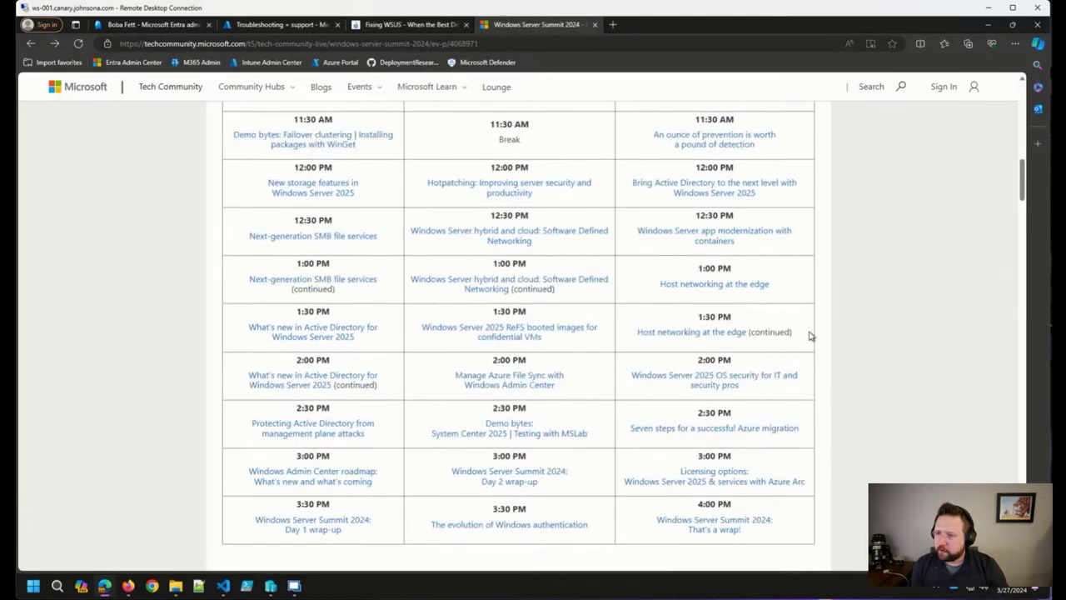
{"action": "scroll", "coordinate": [372, 274], "scroll_direction": "up", "scroll_amount": 1}
{"action": "scroll", "coordinate": [373, 273], "scroll_direction": "up", "scroll_amount": 1}
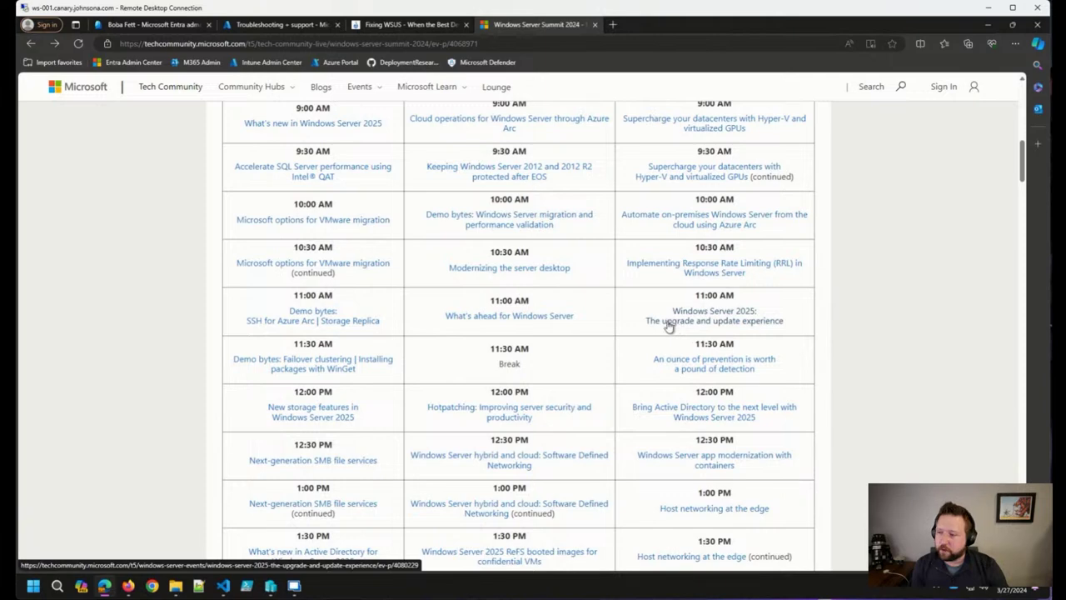
{"action": "scroll", "coordinate": [633, 304], "scroll_direction": "up", "scroll_amount": 1}
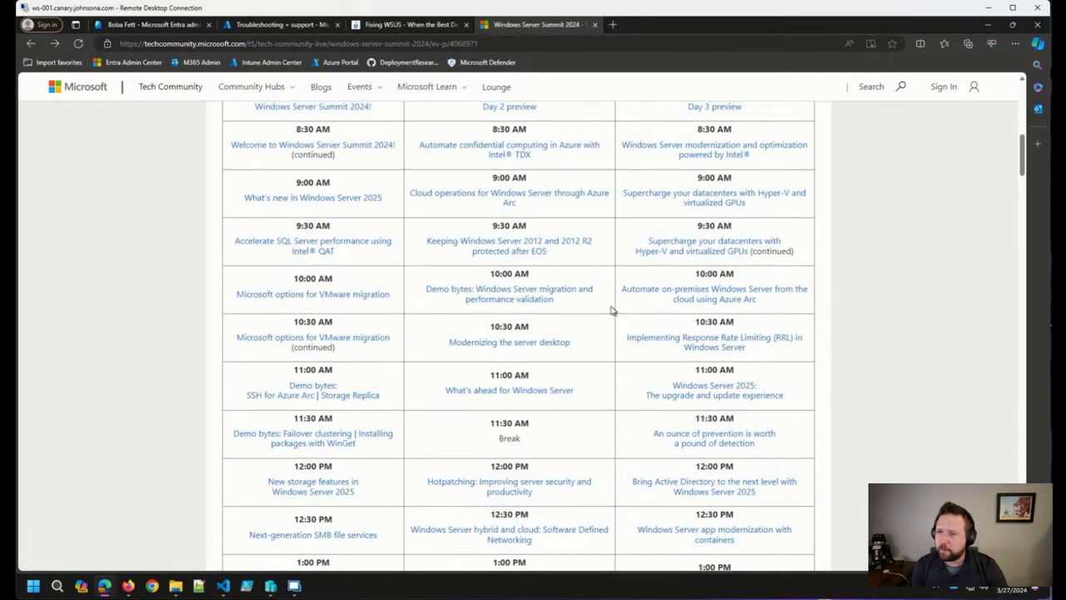
{"action": "scroll", "coordinate": [584, 338], "scroll_direction": "down", "scroll_amount": 1}
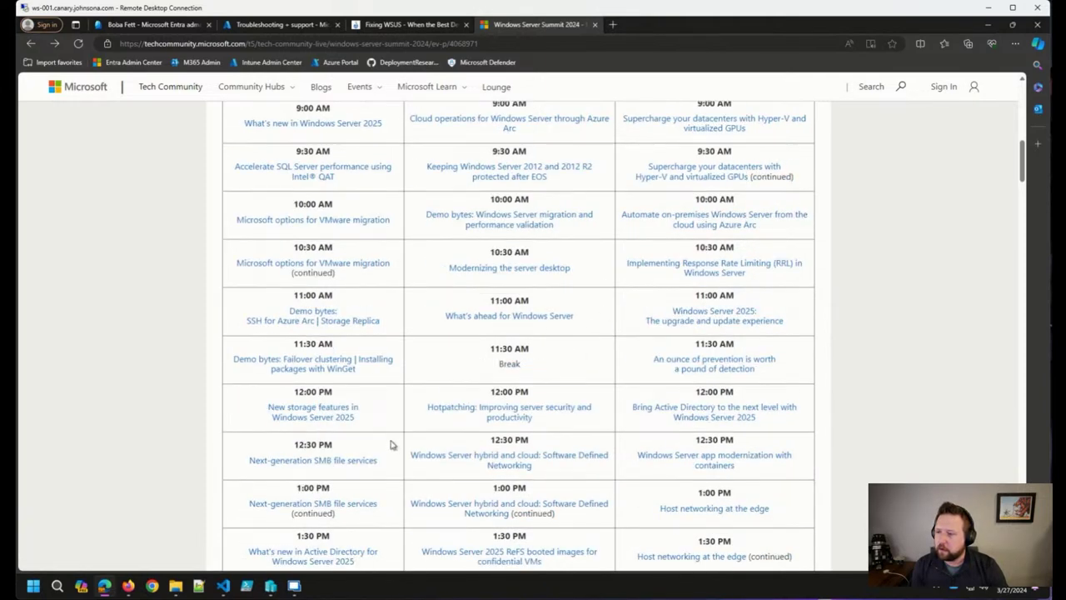
Open the Hotpatching: Improving server security and productivity session, review its description, and go back to the schedule.
{"action": "left_click", "coordinate": [504, 421]}
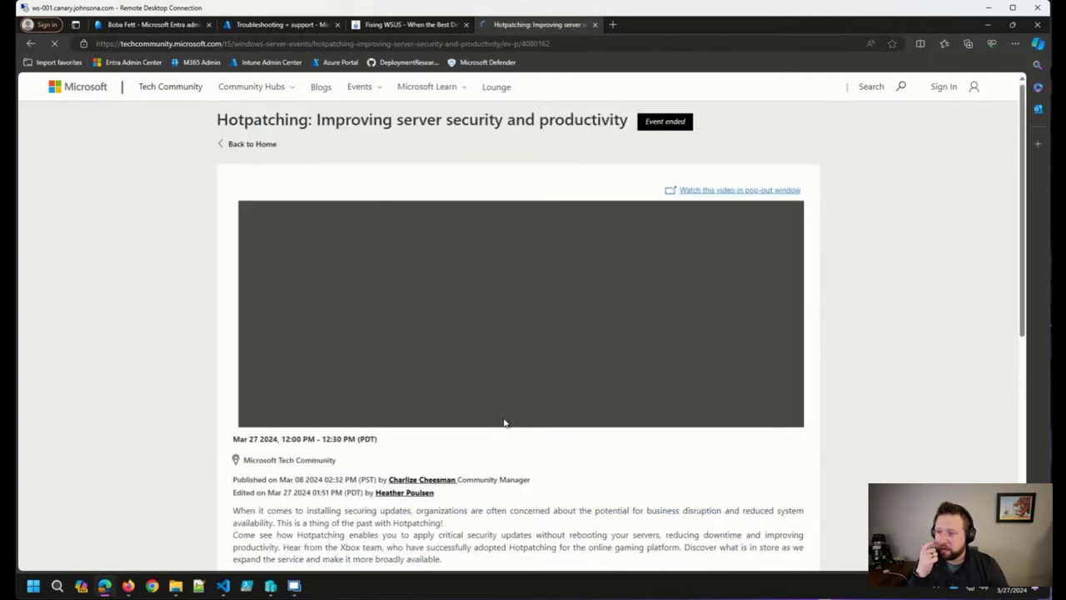
{"action": "scroll", "coordinate": [468, 435], "scroll_direction": "down", "scroll_amount": 3}
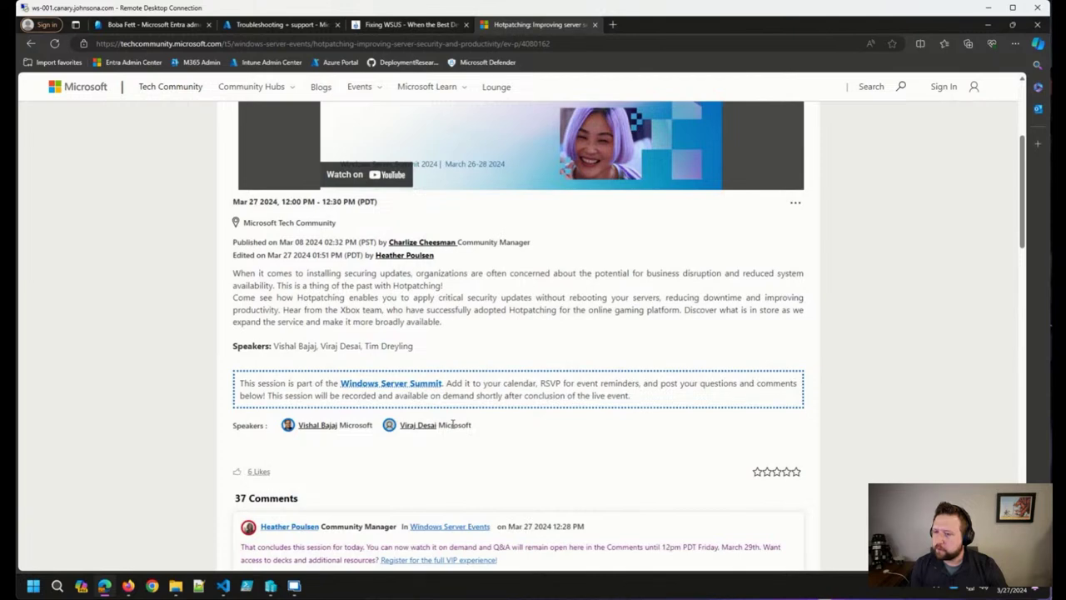
{"action": "left_click", "coordinate": [31, 44]}
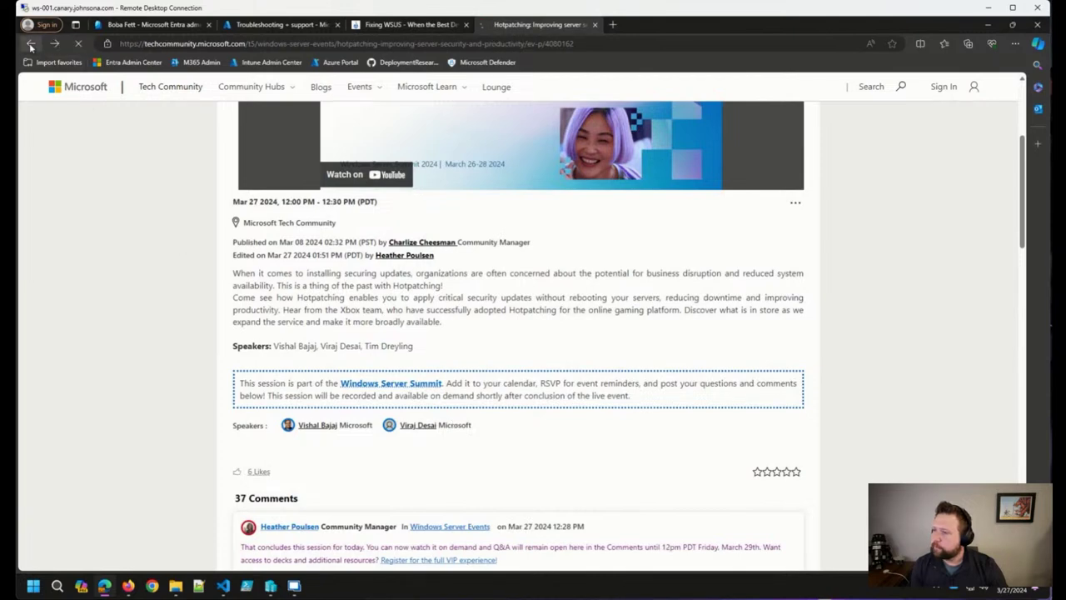
Open the Next-generation SMB file services session from the March 26 schedule and review its description and comments.
{"action": "scroll", "coordinate": [631, 282], "scroll_direction": "up", "scroll_amount": 2}
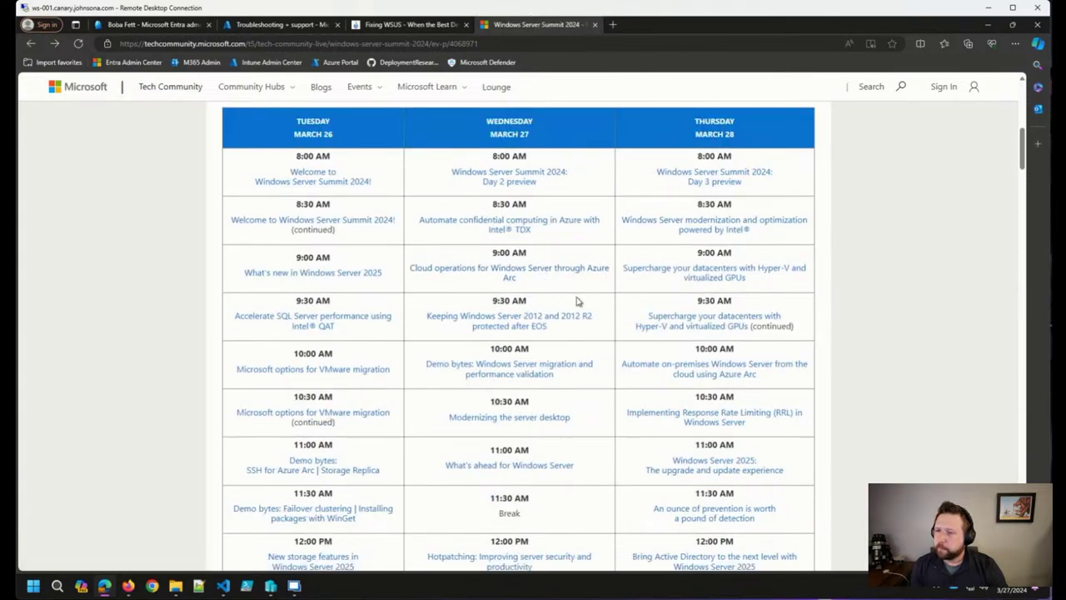
{"action": "scroll", "coordinate": [577, 312], "scroll_direction": "down", "scroll_amount": 5}
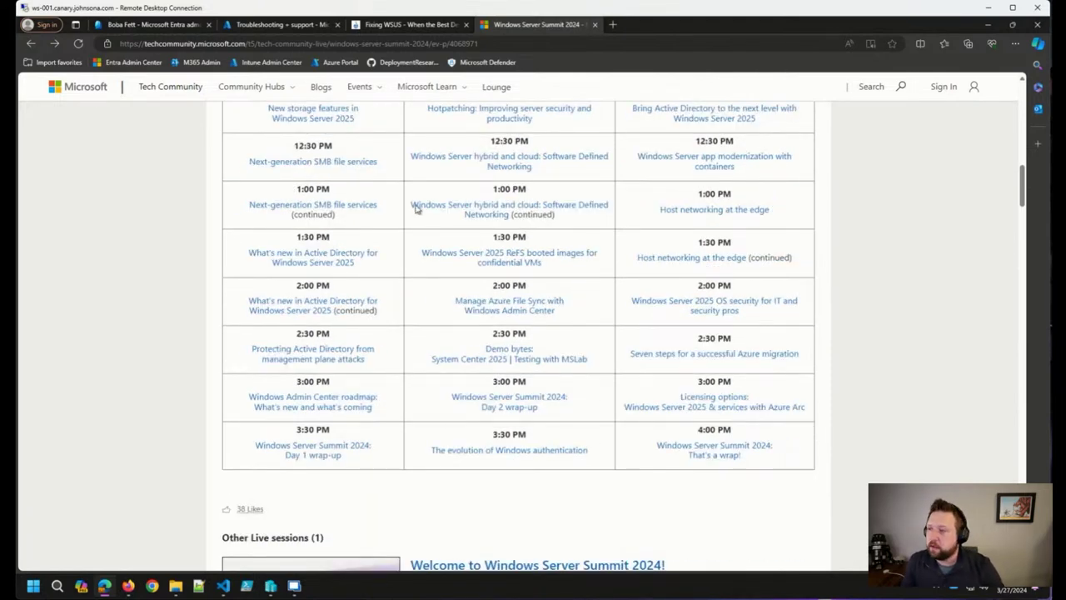
{"action": "left_click", "coordinate": [334, 167]}
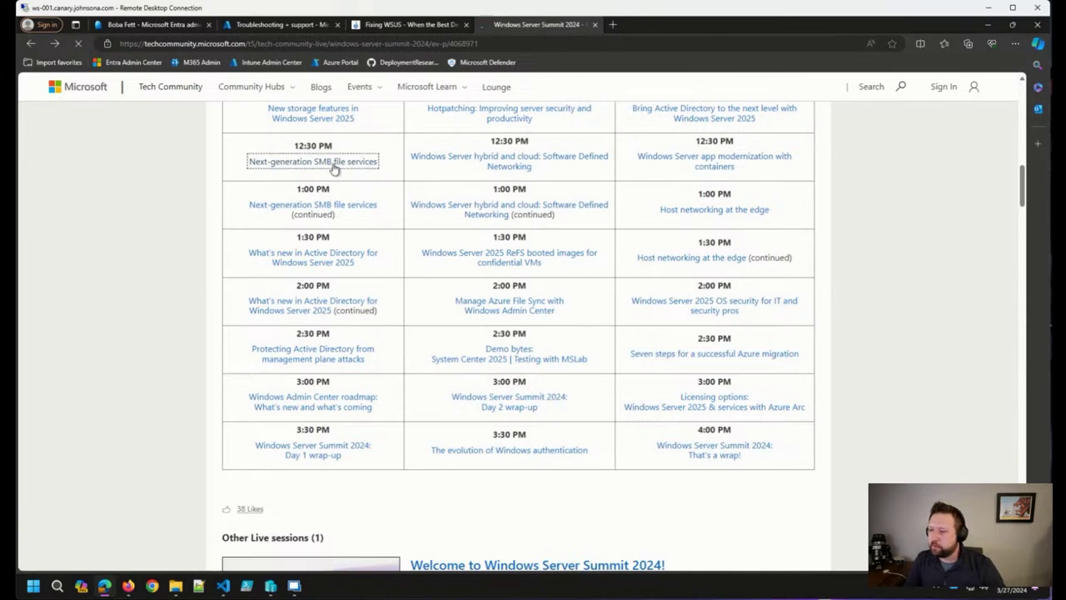
{"action": "scroll", "coordinate": [234, 258], "scroll_direction": "down", "scroll_amount": 2}
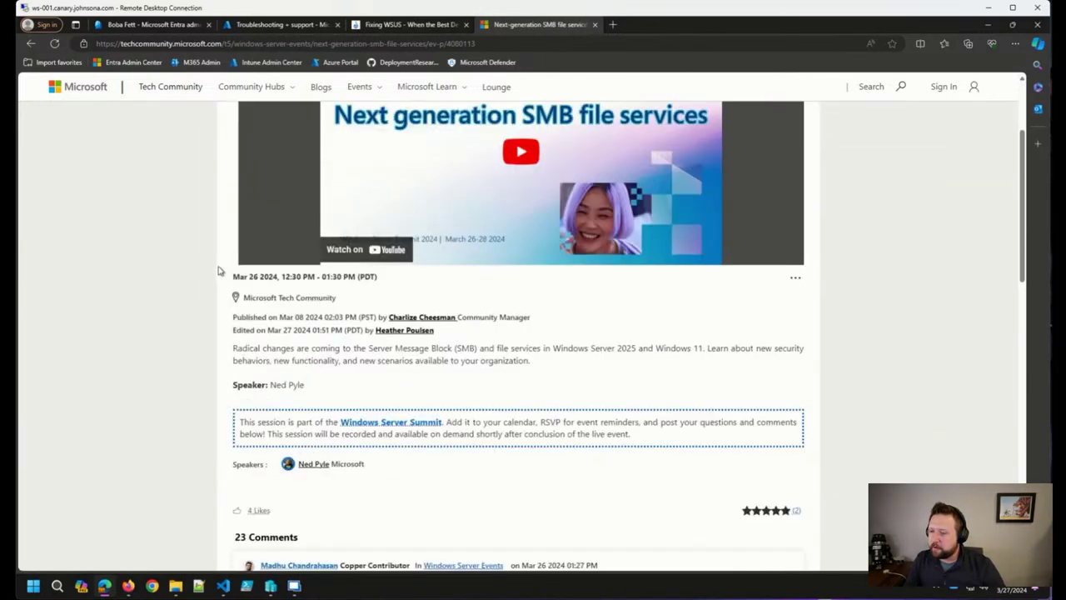
{"action": "scroll", "coordinate": [189, 280], "scroll_direction": "up", "scroll_amount": 1}
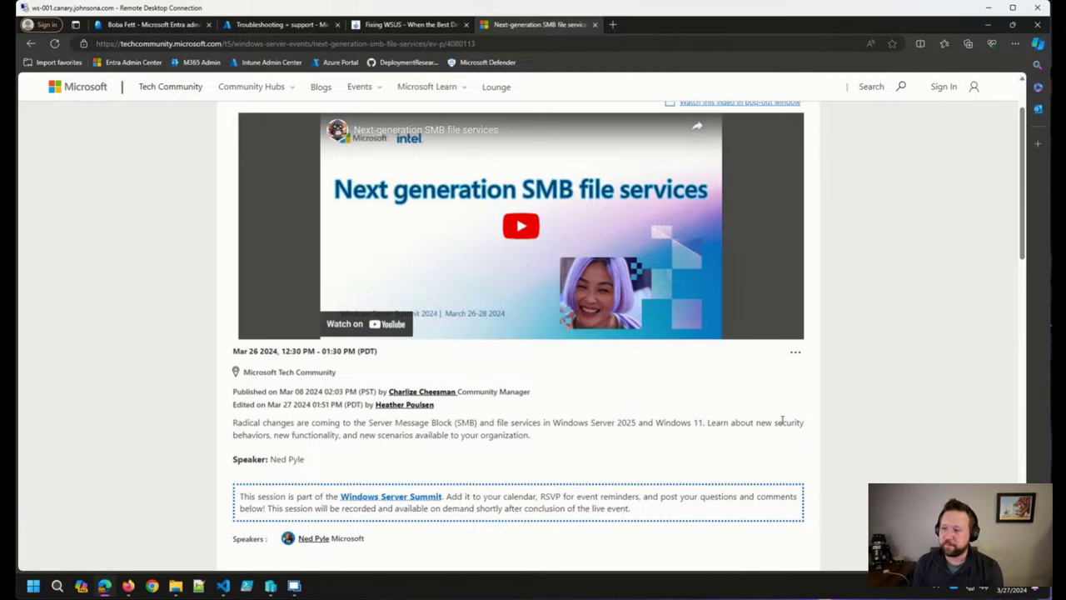
{"action": "scroll", "coordinate": [716, 454], "scroll_direction": "down", "scroll_amount": 2}
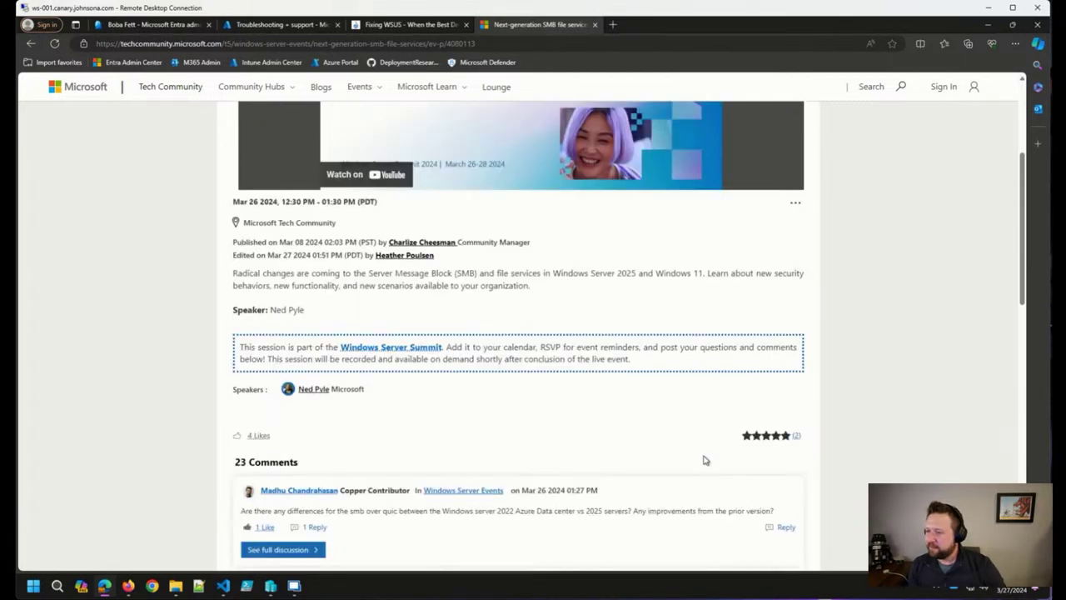
{"action": "scroll", "coordinate": [699, 458], "scroll_direction": "down", "scroll_amount": 1}
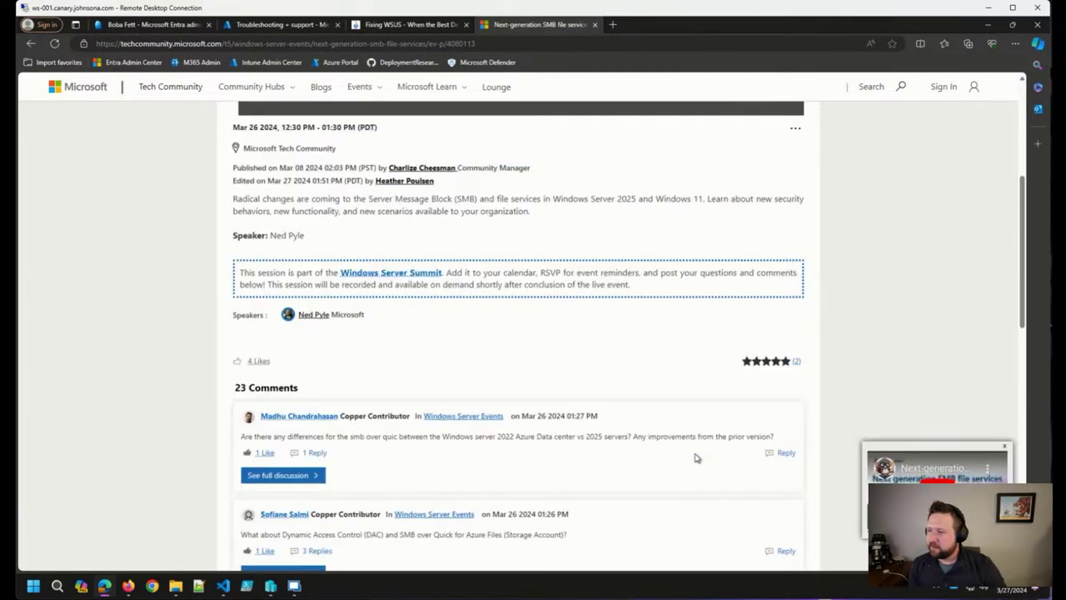
{"action": "scroll", "coordinate": [690, 456], "scroll_direction": "down", "scroll_amount": 2}
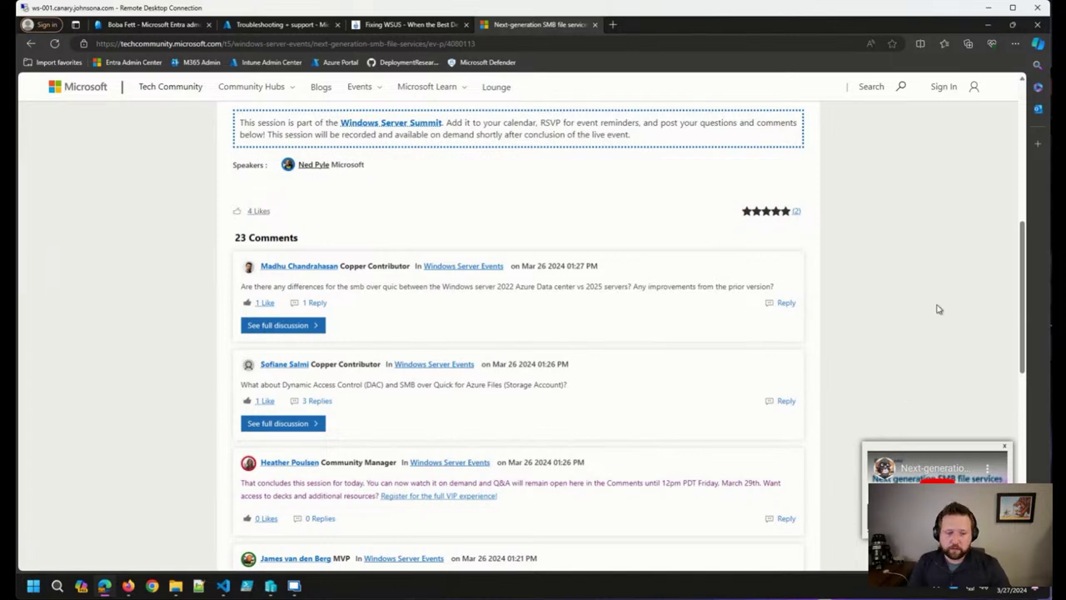
Search the web for Ola Hallengren in a new tab and open the SQL Server Maintenance Solution site from the results.
{"action": "key", "text": "ctrl+t"}
{"action": "type", "text": "ola h"}
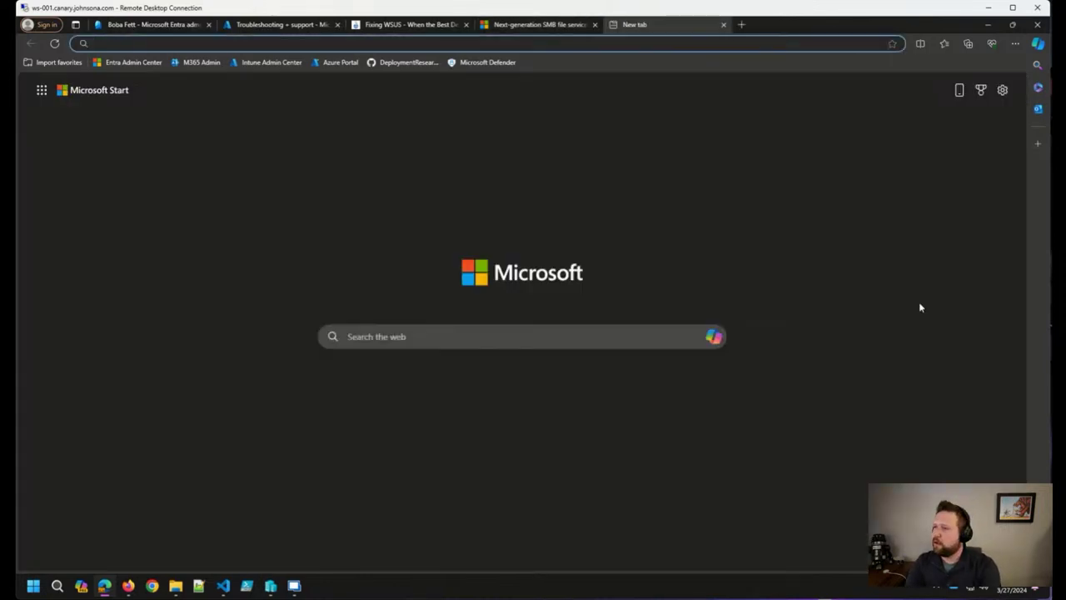
{"action": "type", "text": "a"}
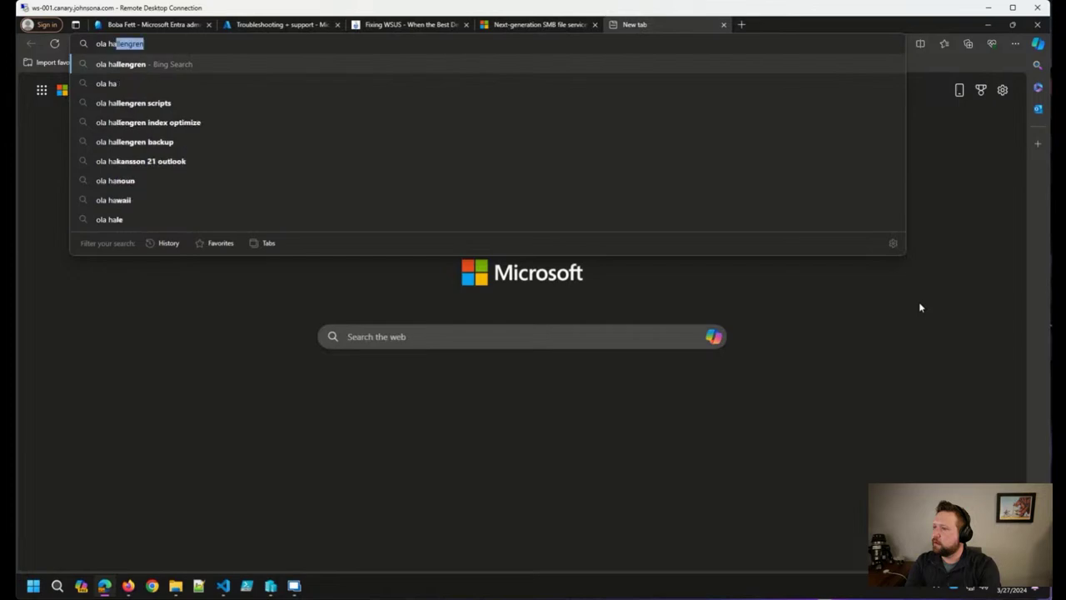
{"action": "key", "text": "Return"}
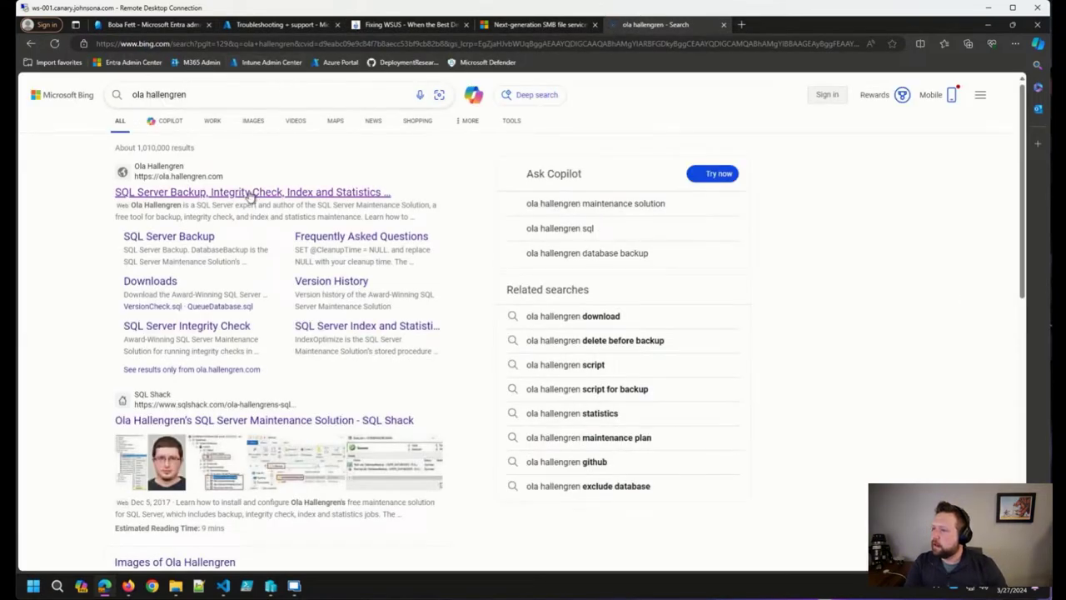
{"action": "left_click", "coordinate": [249, 192]}
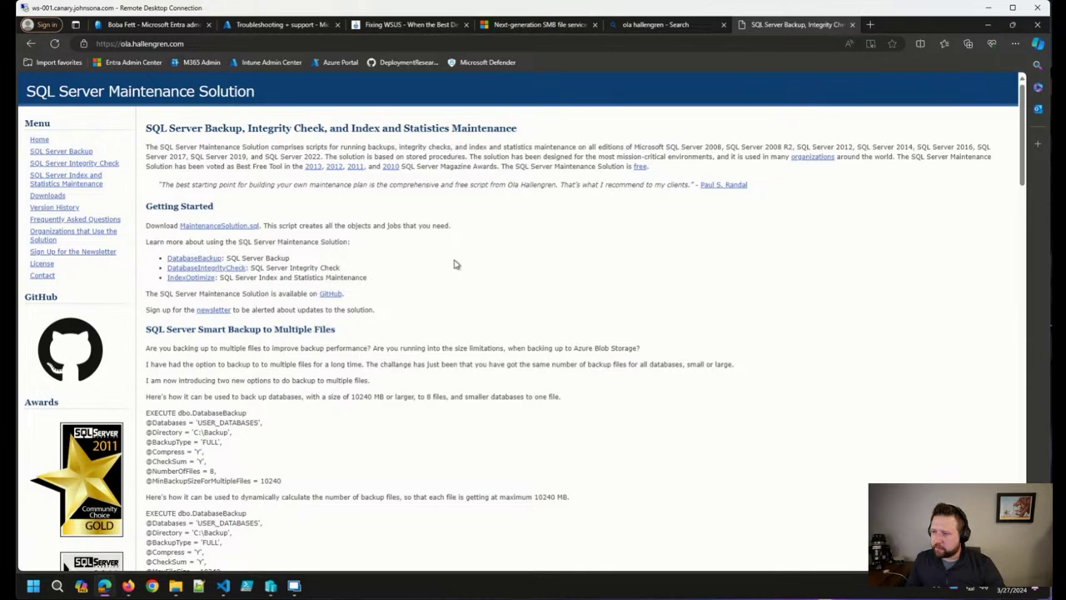
Search the web for "steve thompson sql maintenance" in a new tab and open the SQL Performance Tips for MEMCM – Part 2 result.
{"action": "key", "text": "ctrl+t"}
{"action": "type", "text": "ste"}
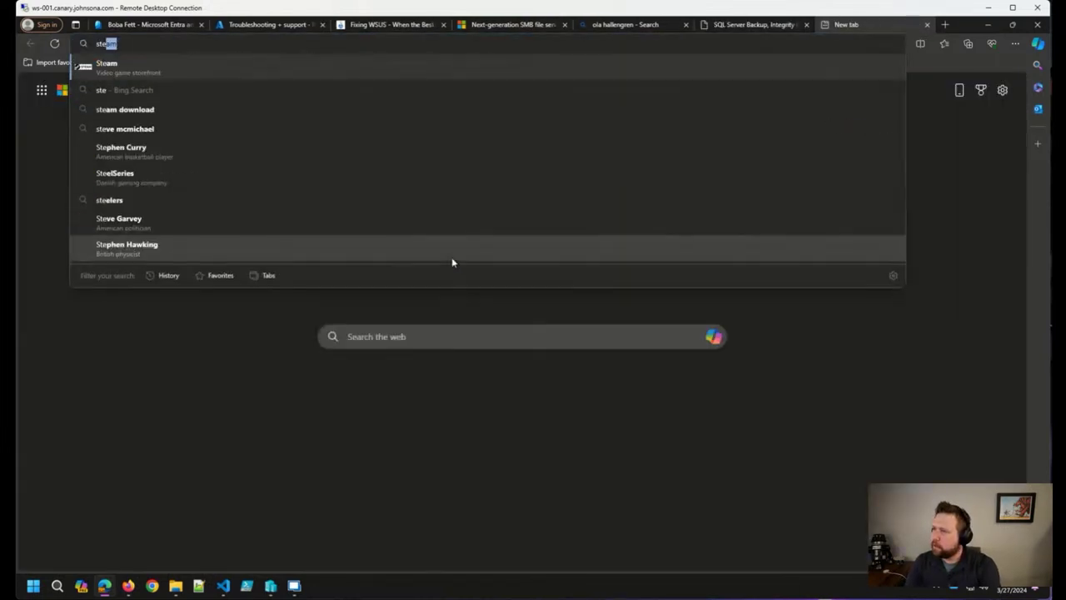
{"action": "type", "text": "ve thompson"}
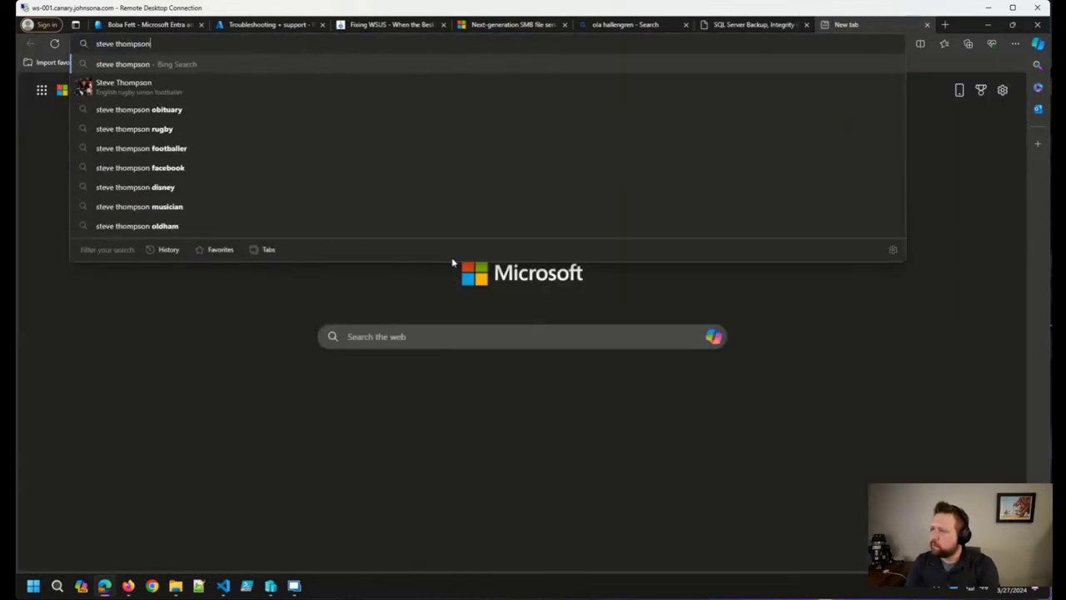
{"action": "type", "text": " sql "}
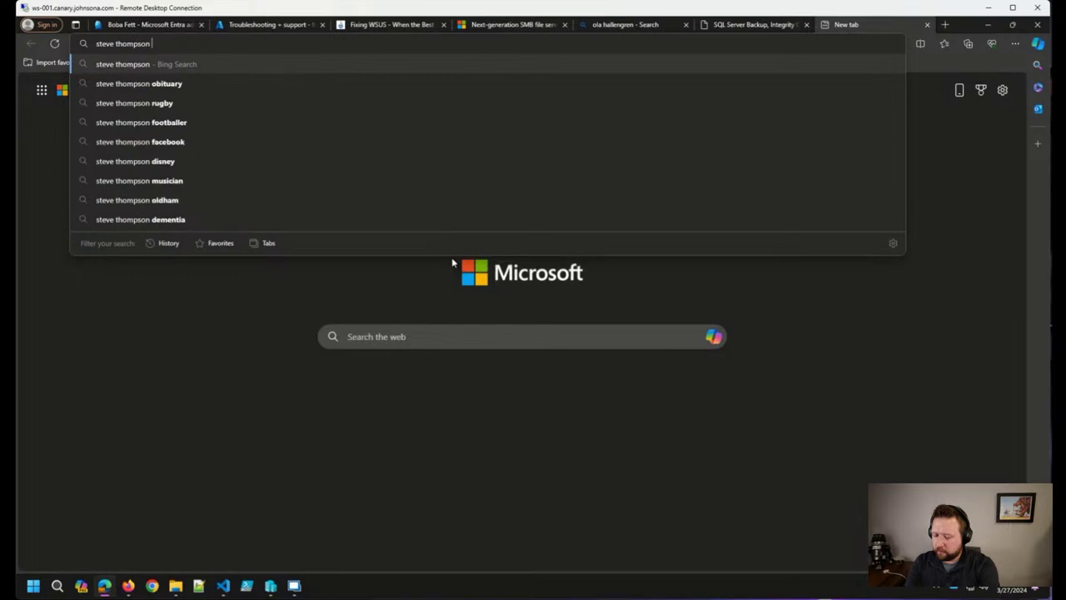
{"action": "type", "text": "maintenam"}
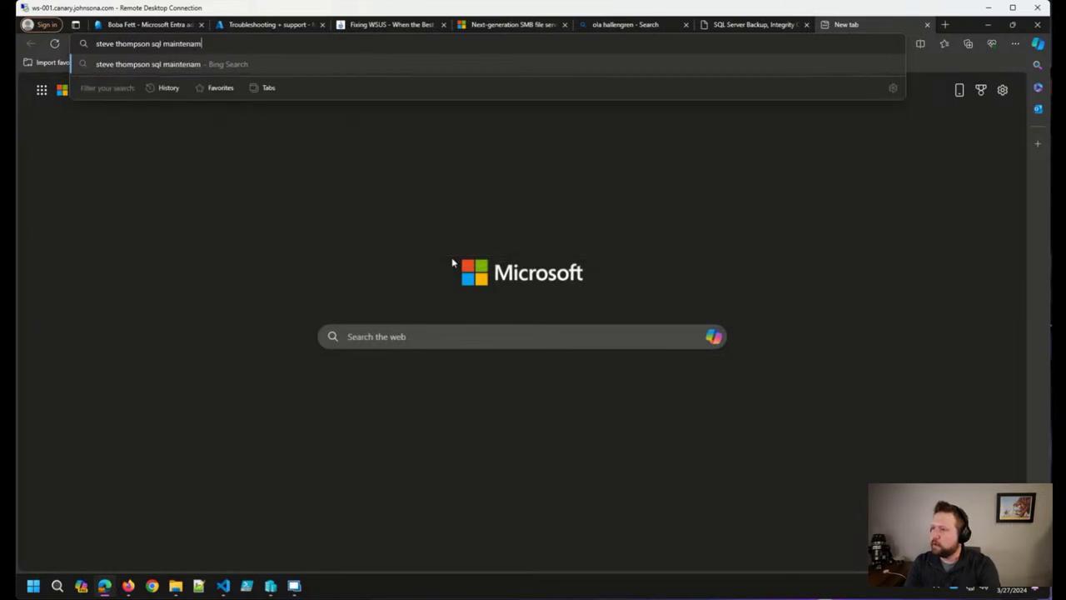
{"action": "key", "text": "BackSpace"}
{"action": "type", "text": "nce"}
{"action": "key", "text": "Return"}
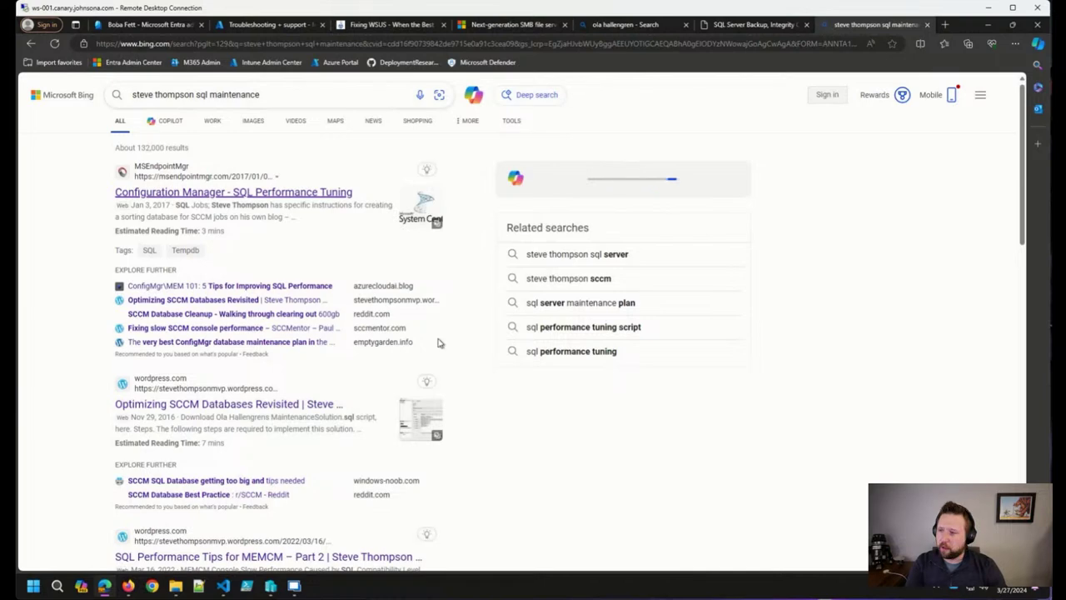
{"action": "scroll", "coordinate": [237, 250], "scroll_direction": "down", "scroll_amount": 1}
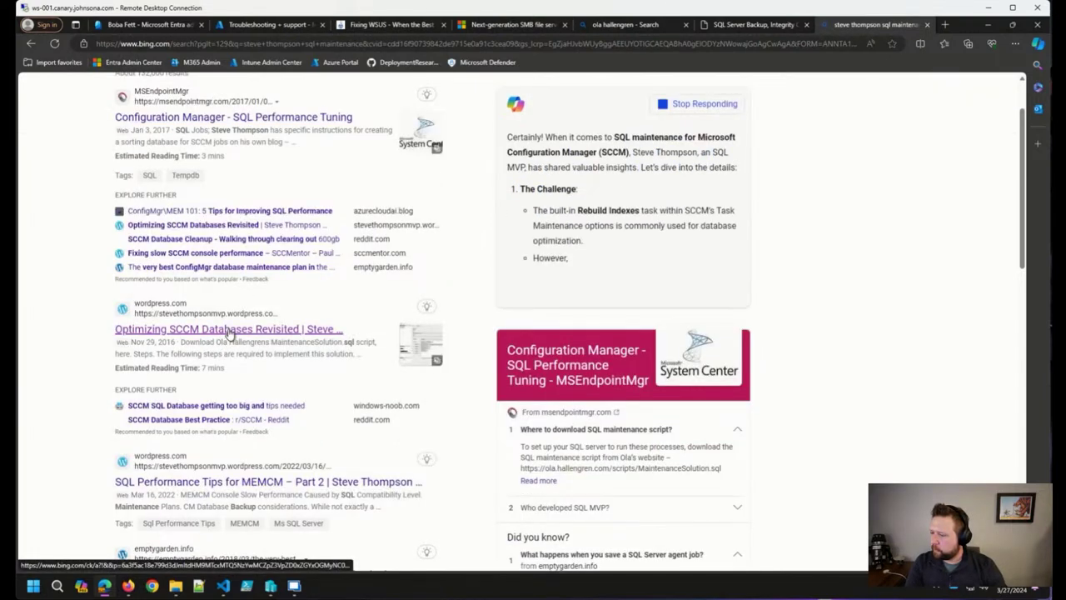
{"action": "left_click", "coordinate": [237, 482]}
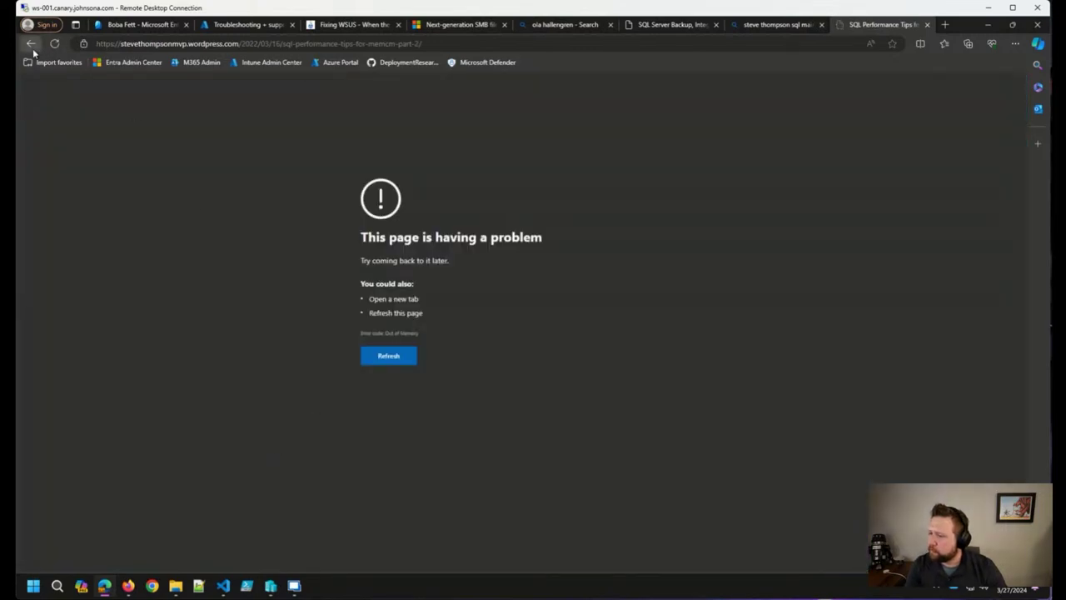
Reopen the Edge browser and restore the pages from the previous session.
{"action": "key", "text": "alt+Tab"}
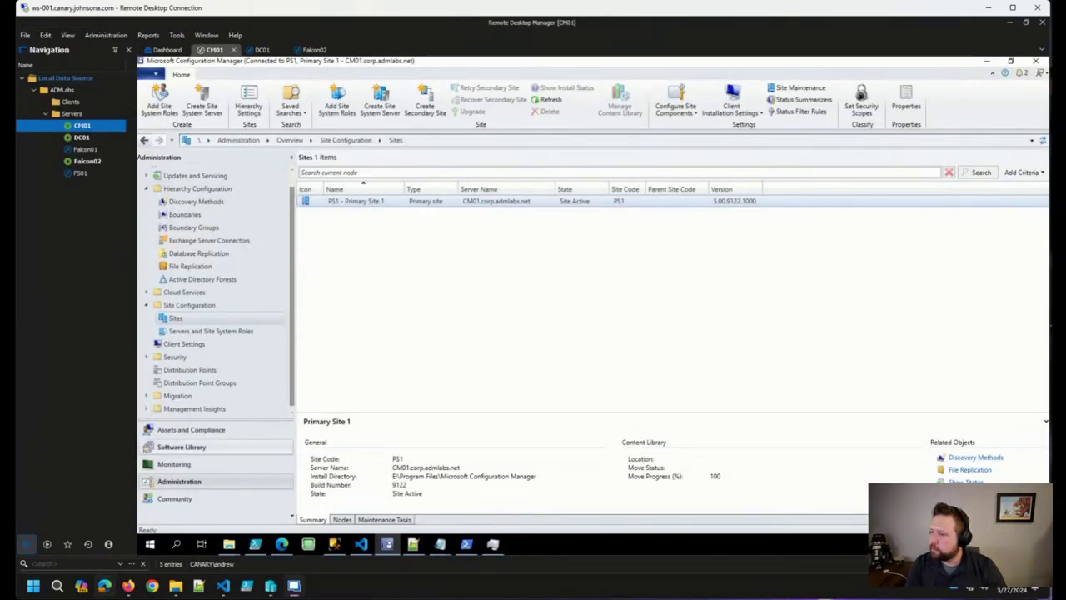
{"action": "left_click", "coordinate": [104, 585]}
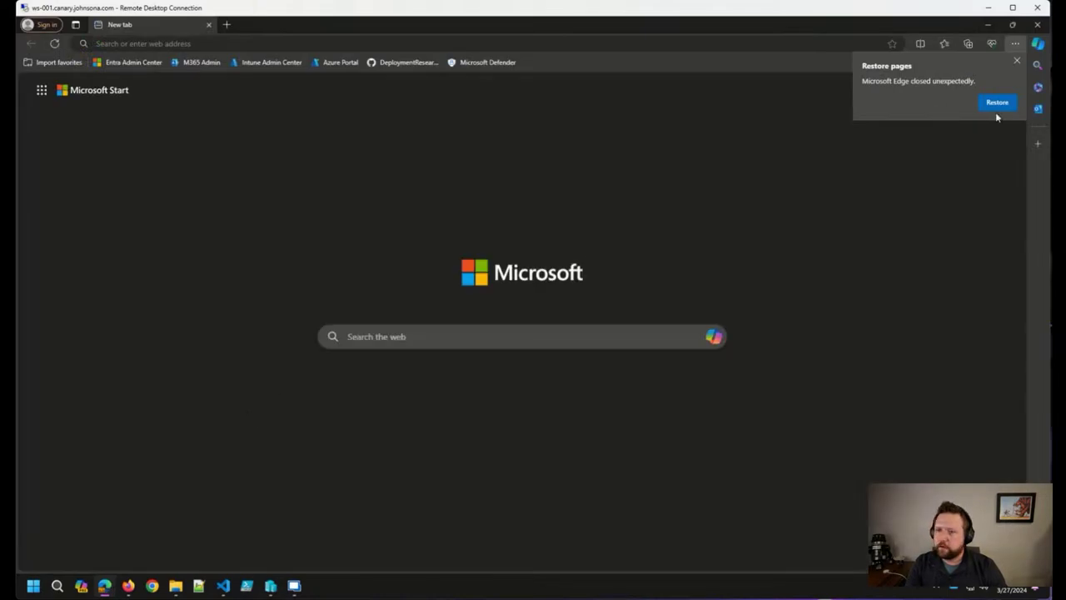
{"action": "left_click", "coordinate": [997, 102]}
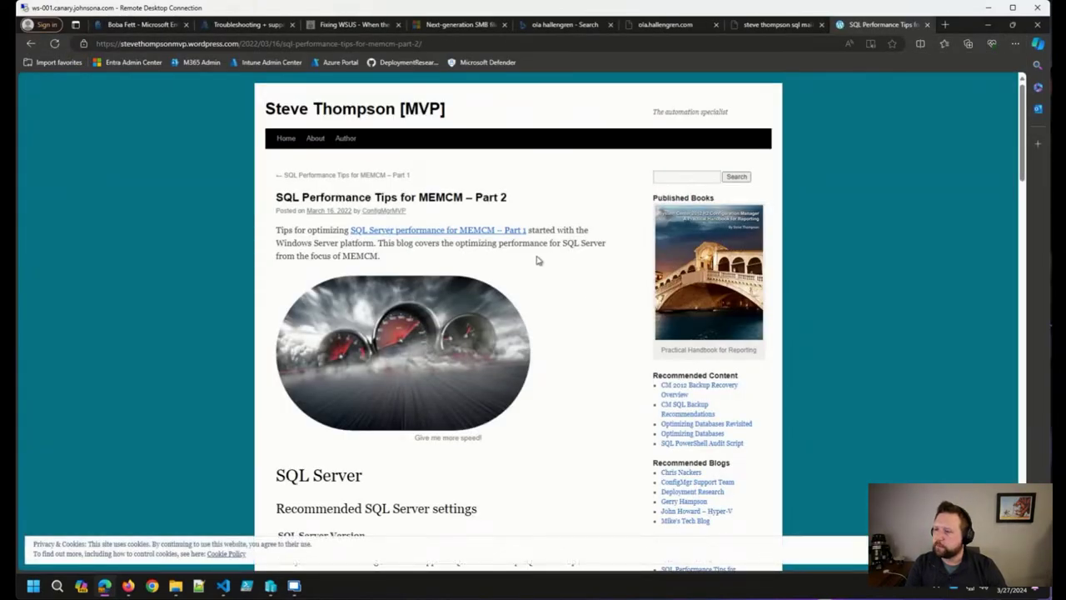
In the post's Updating Indexes and Statistics section, open the Create the Optimize Database Solution using PowerShell and dbatools article.
{"action": "scroll", "coordinate": [525, 259], "scroll_direction": "down", "scroll_amount": 6}
{"action": "scroll", "coordinate": [489, 258], "scroll_direction": "up", "scroll_amount": 2}
{"action": "scroll", "coordinate": [489, 258], "scroll_direction": "down", "scroll_amount": 10}
{"action": "scroll", "coordinate": [474, 275], "scroll_direction": "down", "scroll_amount": 1}
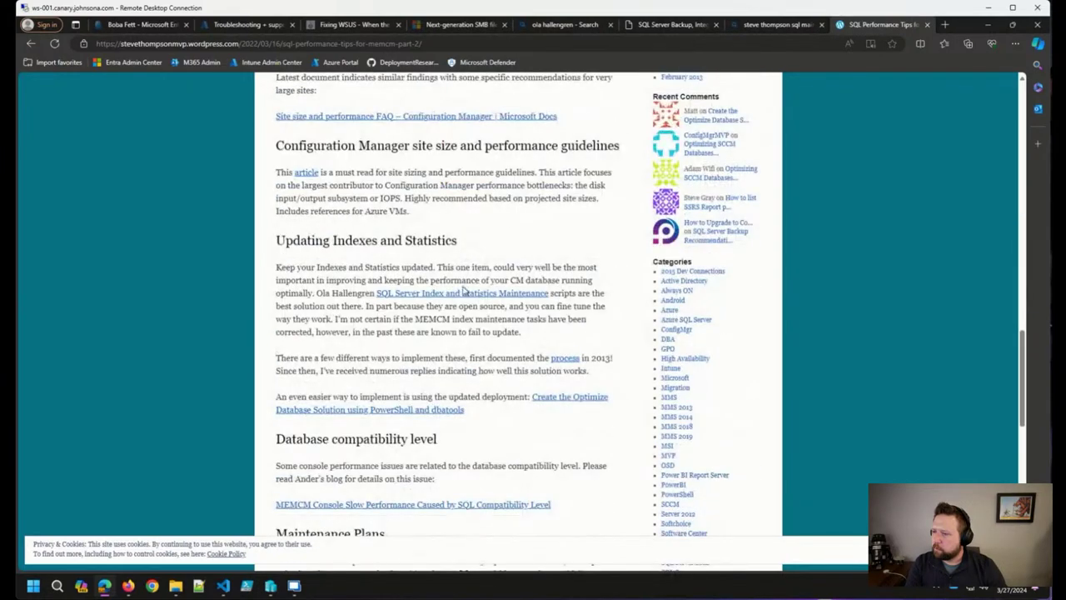
{"action": "left_click", "coordinate": [429, 410]}
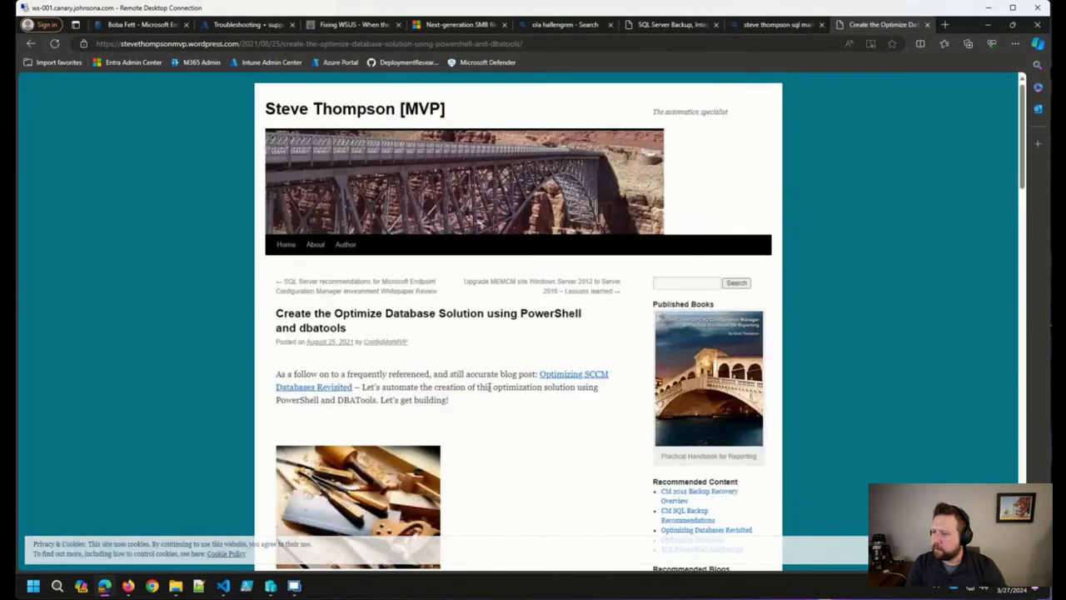
Highlight the title of the Optimize Database Solution article and select the page's full web address.
{"action": "scroll", "coordinate": [475, 379], "scroll_direction": "down", "scroll_amount": 1}
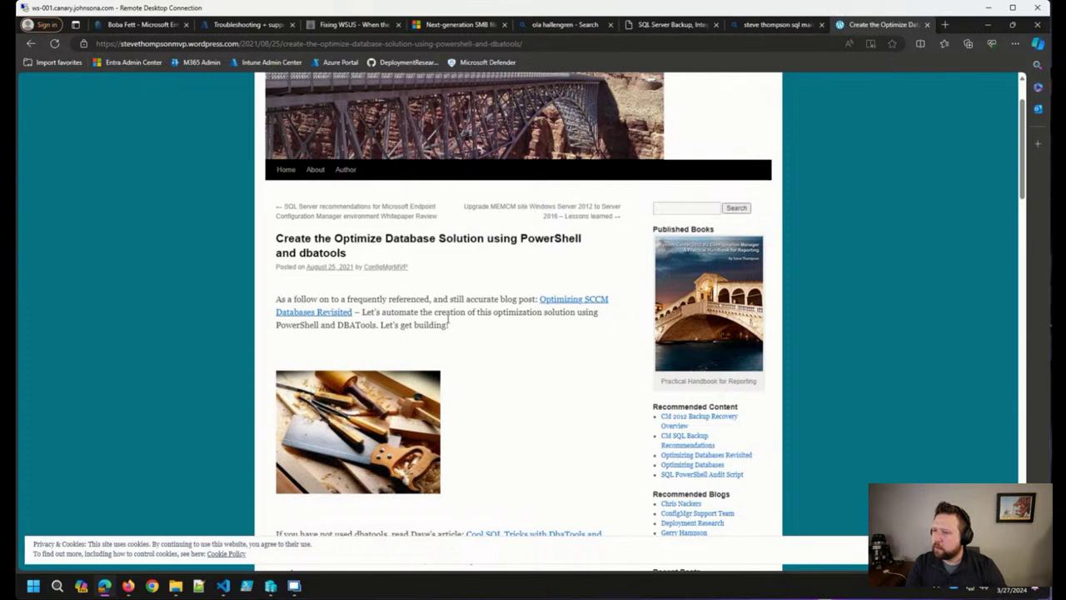
{"action": "scroll", "coordinate": [442, 308], "scroll_direction": "down", "scroll_amount": 1}
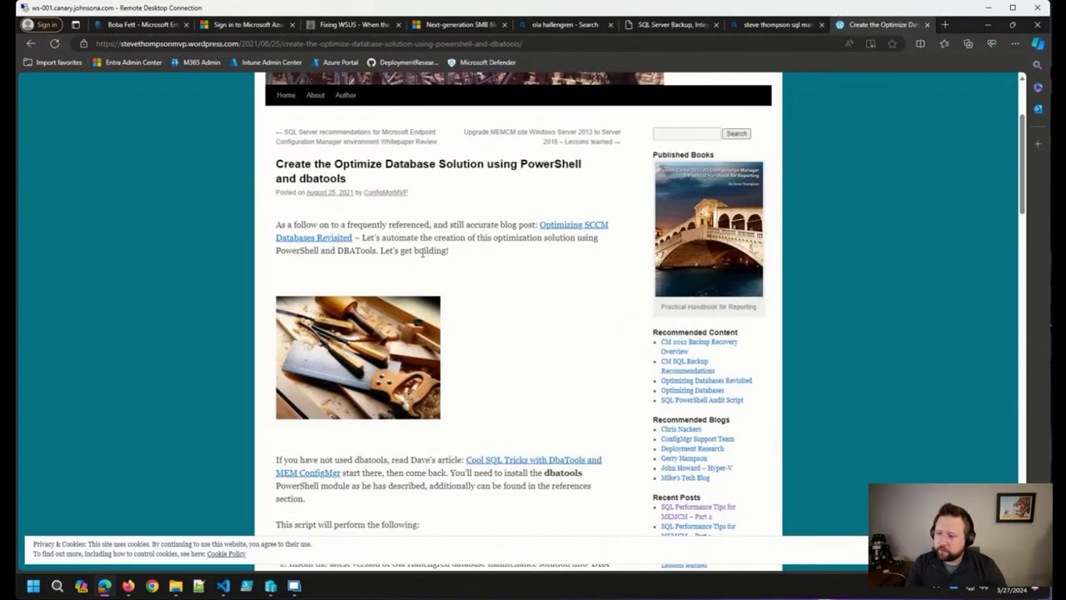
{"action": "left_click_drag", "start_coordinate": [353, 179], "coordinate": [280, 182]}
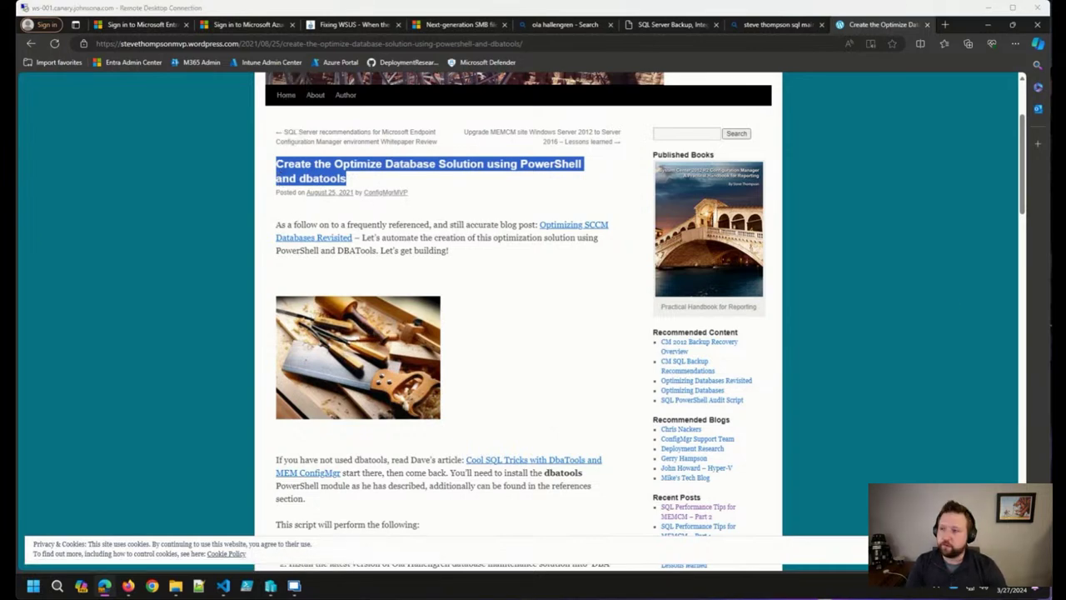
{"action": "left_click", "coordinate": [601, 43]}
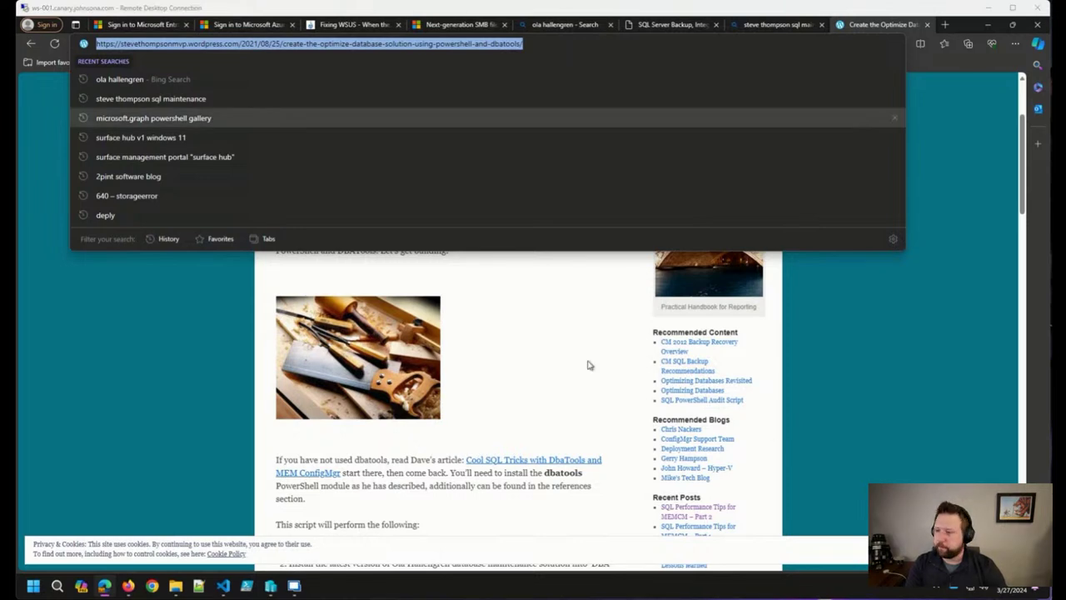
Return to the ola.hallengren.com page, select its web address, and highlight the SQL Server Maintenance Solution heading.
{"action": "left_click", "coordinate": [660, 25]}
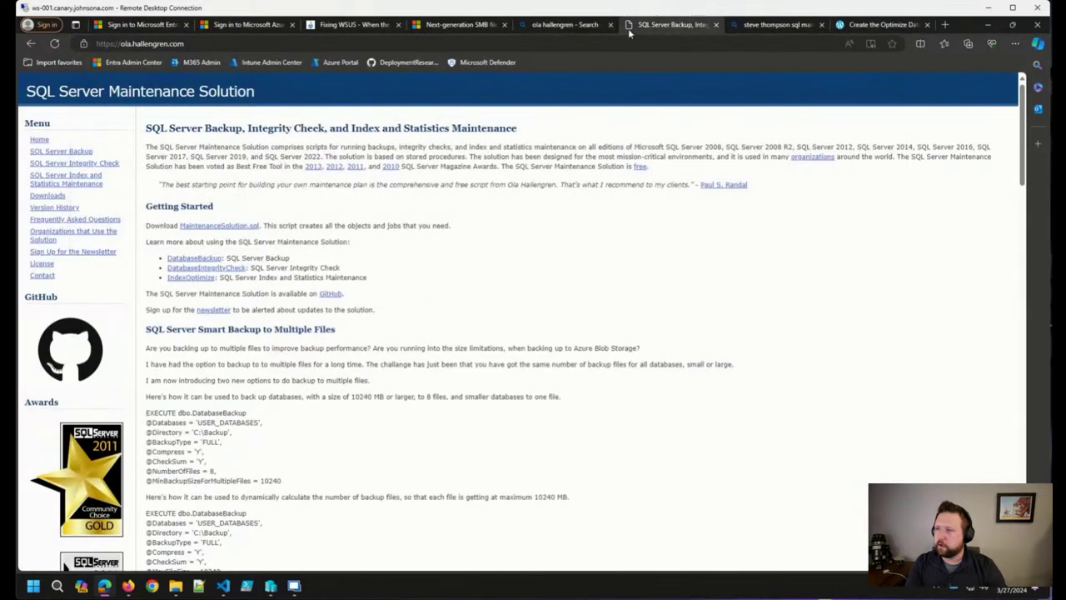
{"action": "left_click", "coordinate": [268, 44]}
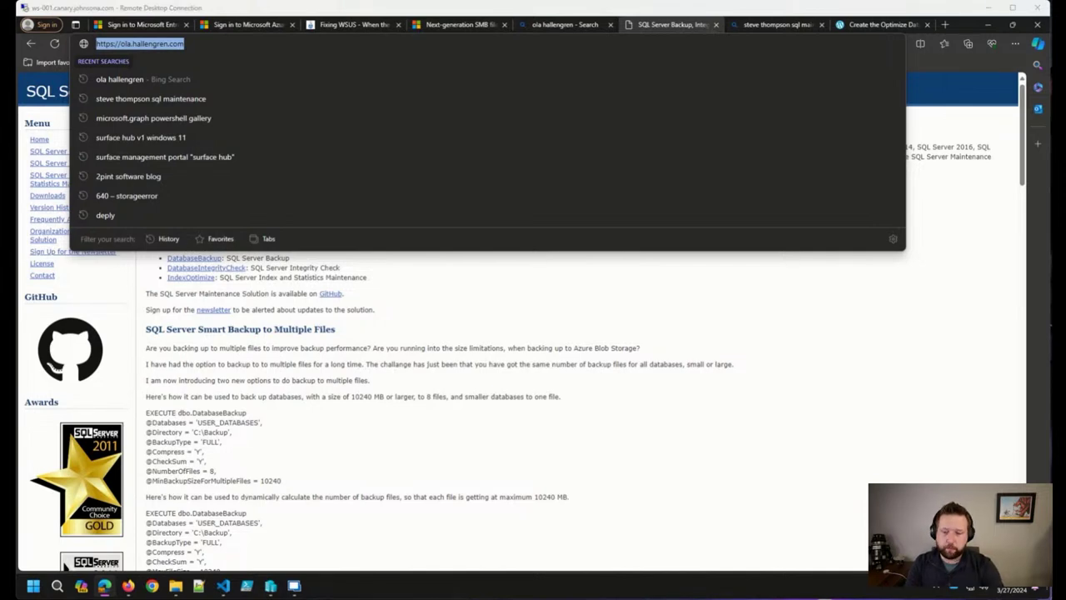
{"action": "left_click", "coordinate": [495, 366]}
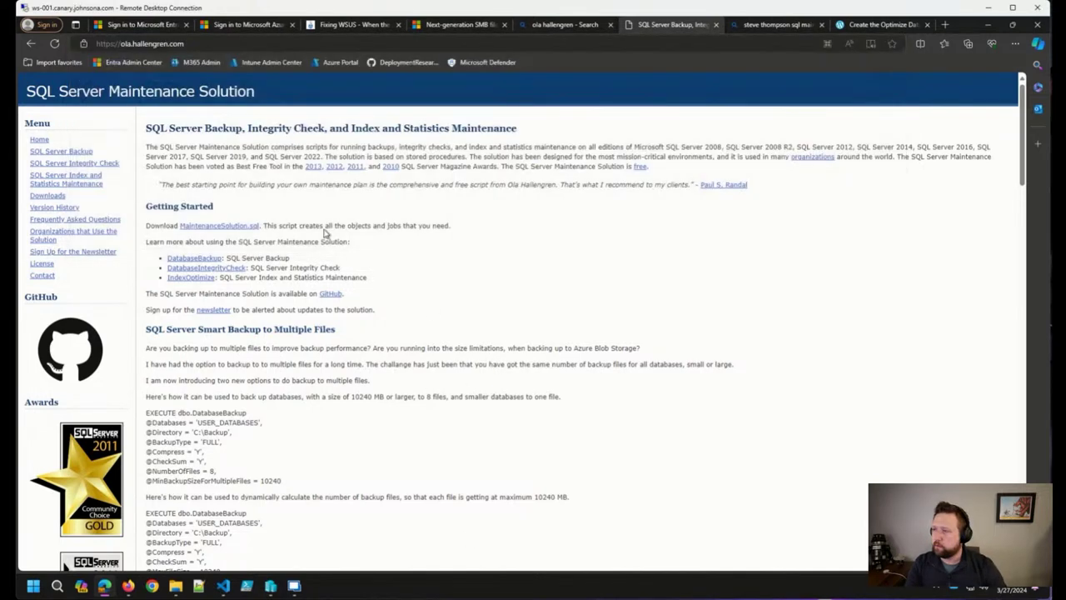
{"action": "left_click_drag", "start_coordinate": [536, 131], "coordinate": [200, 129]}
{"action": "left_click", "coordinate": [251, 109]}
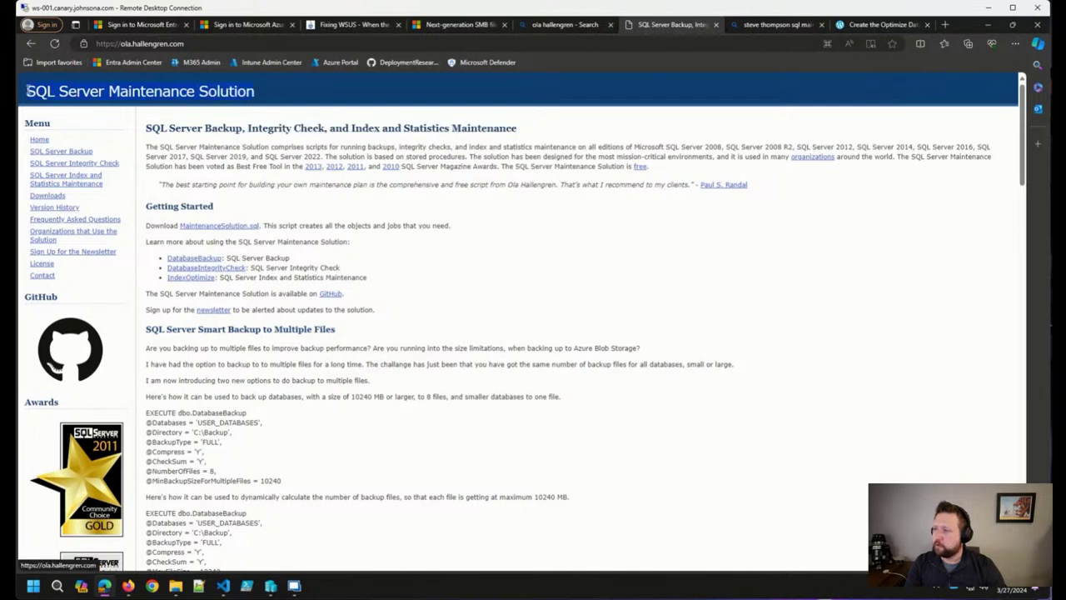
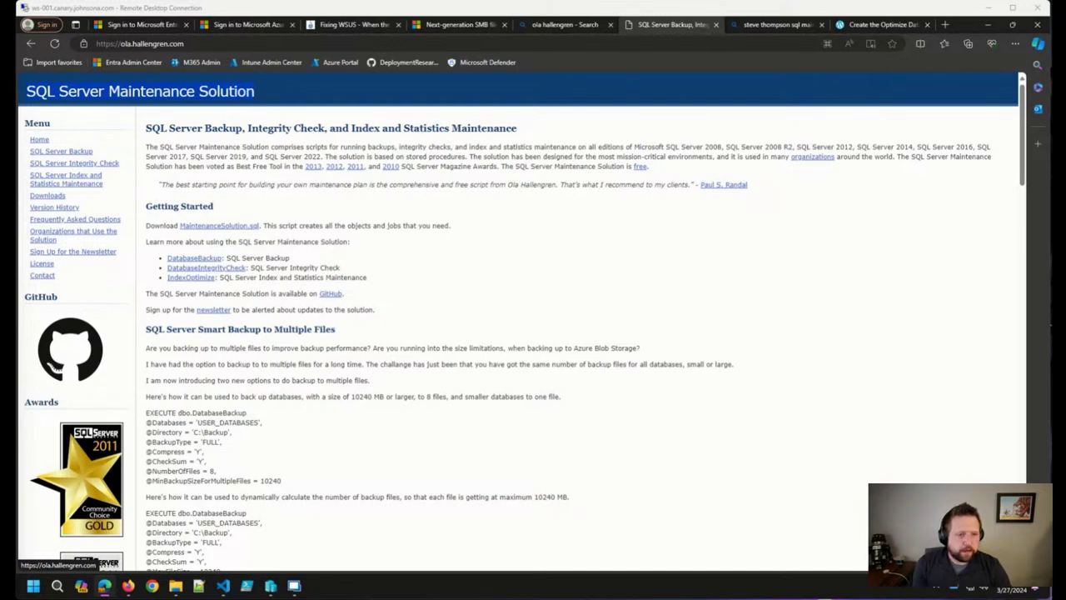
Return to the Optimize Database Solution article and review the script's listed actions and its PowerShell code.
{"action": "left_click", "coordinate": [848, 28]}
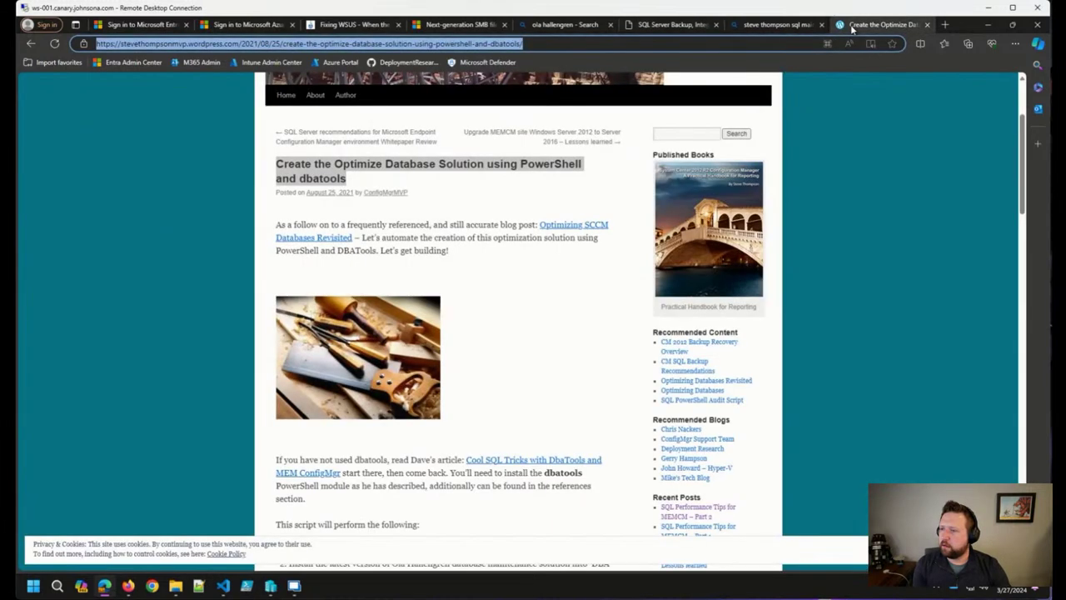
{"action": "left_click", "coordinate": [539, 310]}
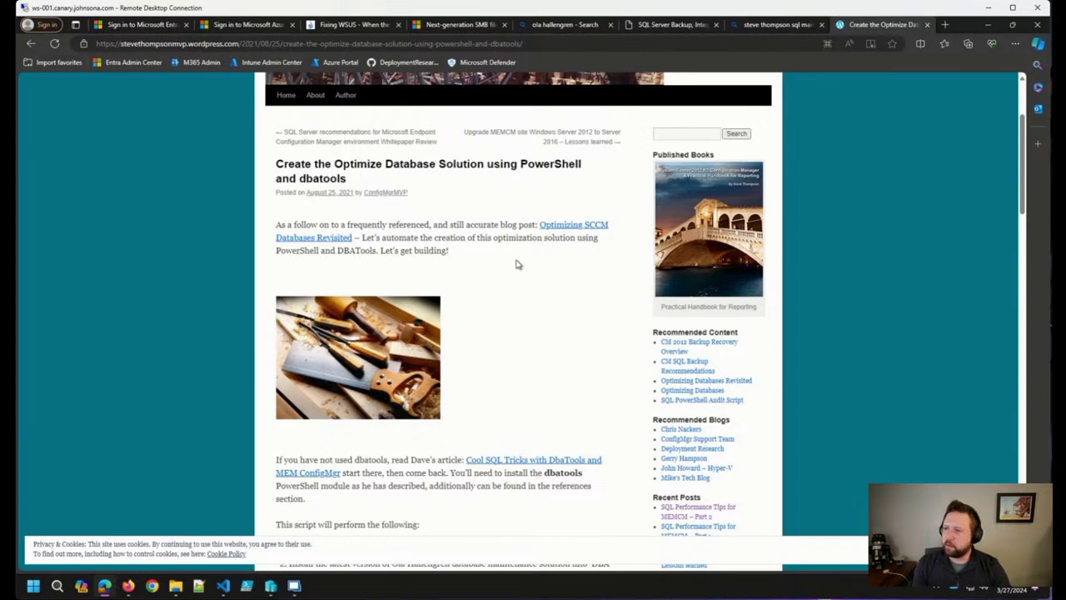
{"action": "scroll", "coordinate": [495, 247], "scroll_direction": "down", "scroll_amount": 3}
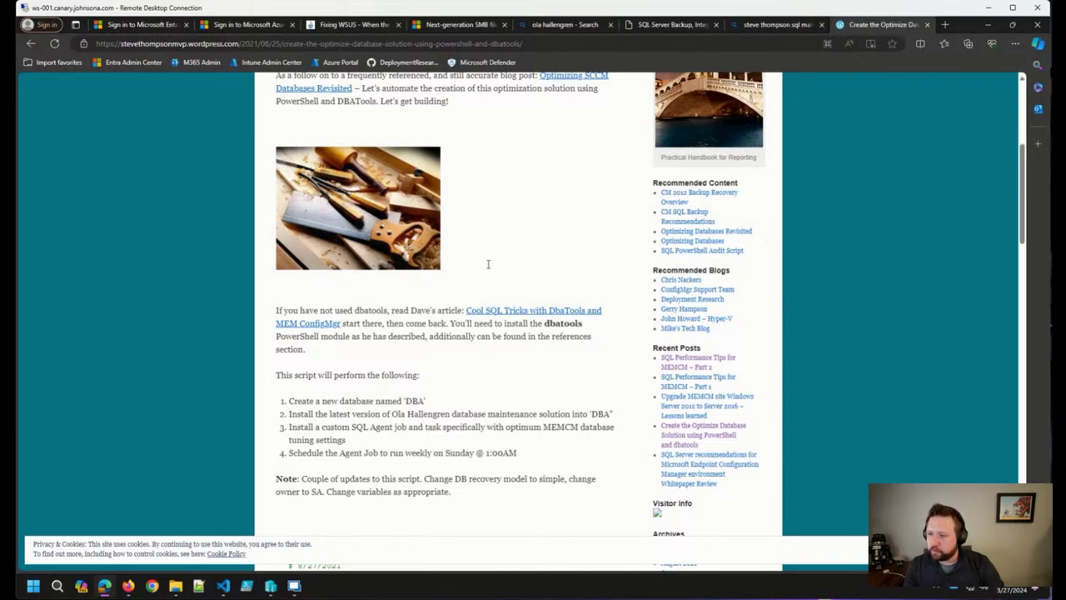
{"action": "scroll", "coordinate": [488, 266], "scroll_direction": "down", "scroll_amount": 3}
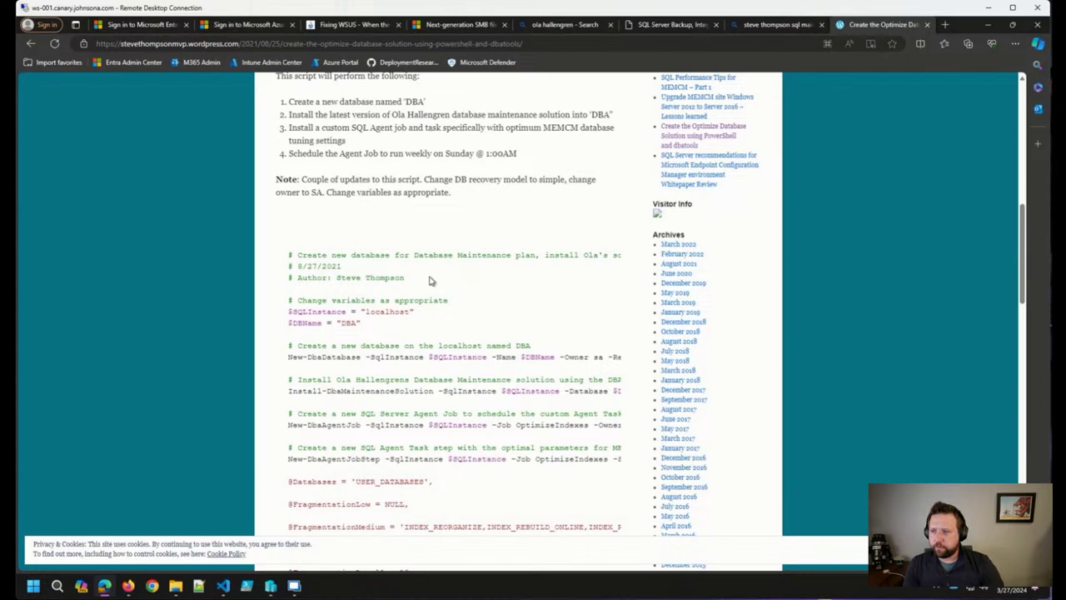
{"action": "scroll", "coordinate": [431, 281], "scroll_direction": "up", "scroll_amount": 3}
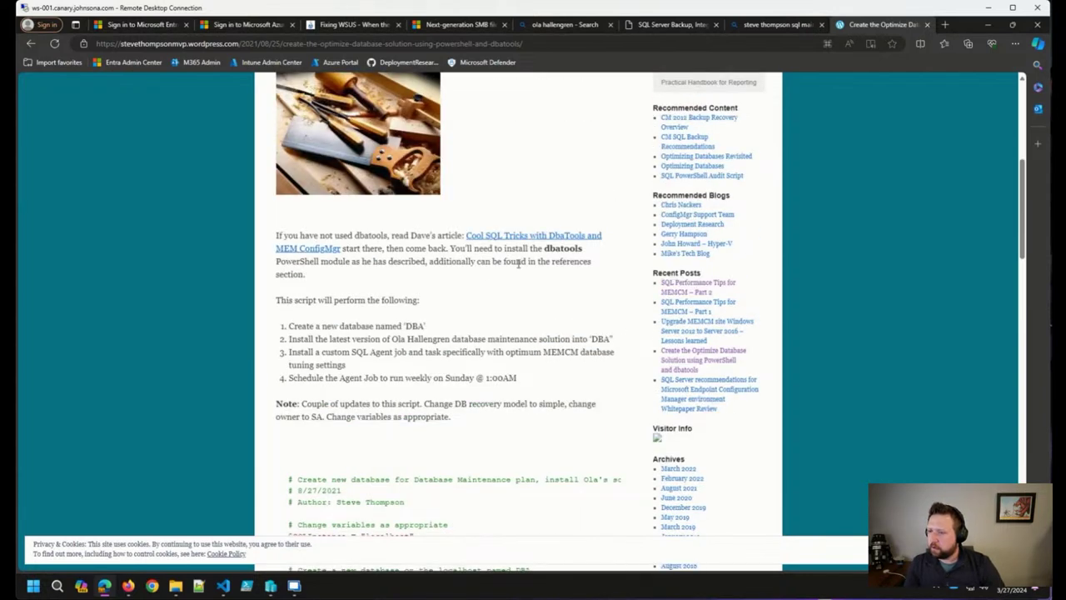
Copy the word dbatools from the article, search the web for it in a new tab, and open the official dbatools site.
{"action": "double_click", "coordinate": [570, 248]}
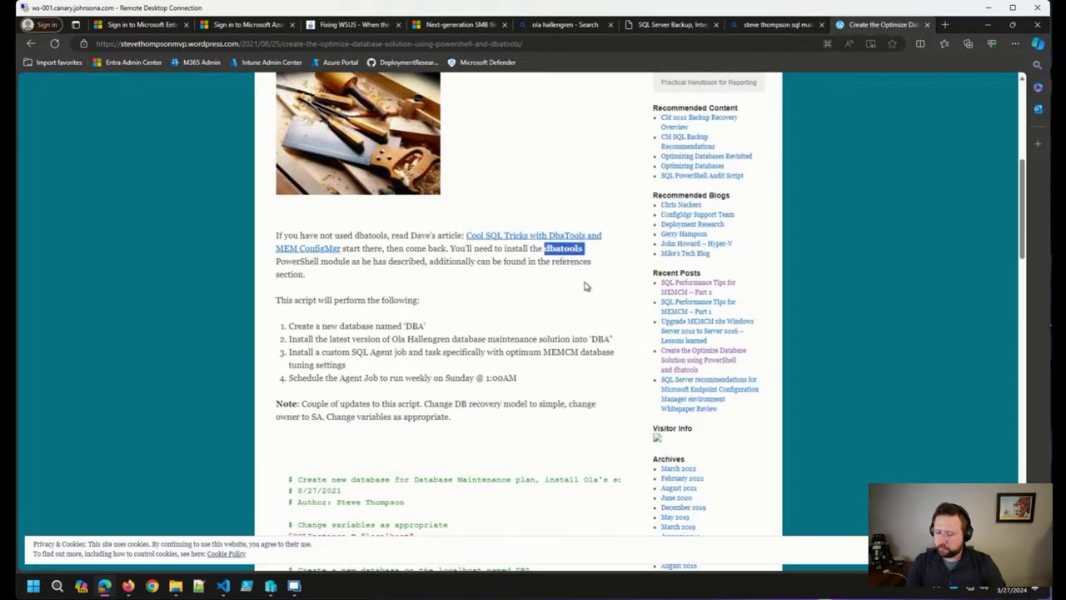
{"action": "key", "text": "ctrl+c"}
{"action": "key", "text": "ctrl+t"}
{"action": "key", "text": "ctrl+v"}
{"action": "key", "text": "Return"}
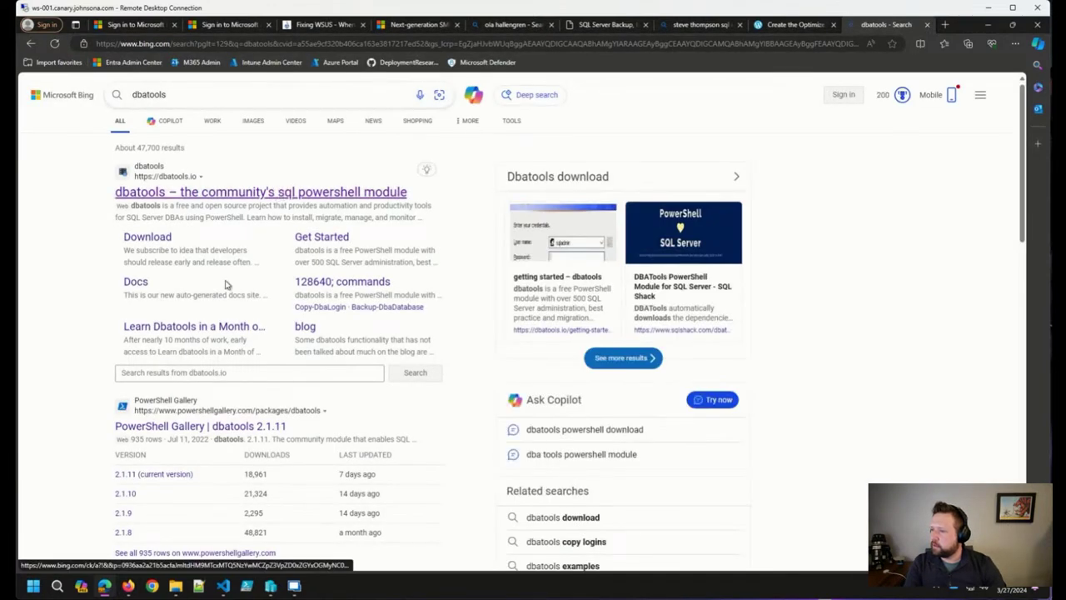
{"action": "left_click", "coordinate": [301, 192]}
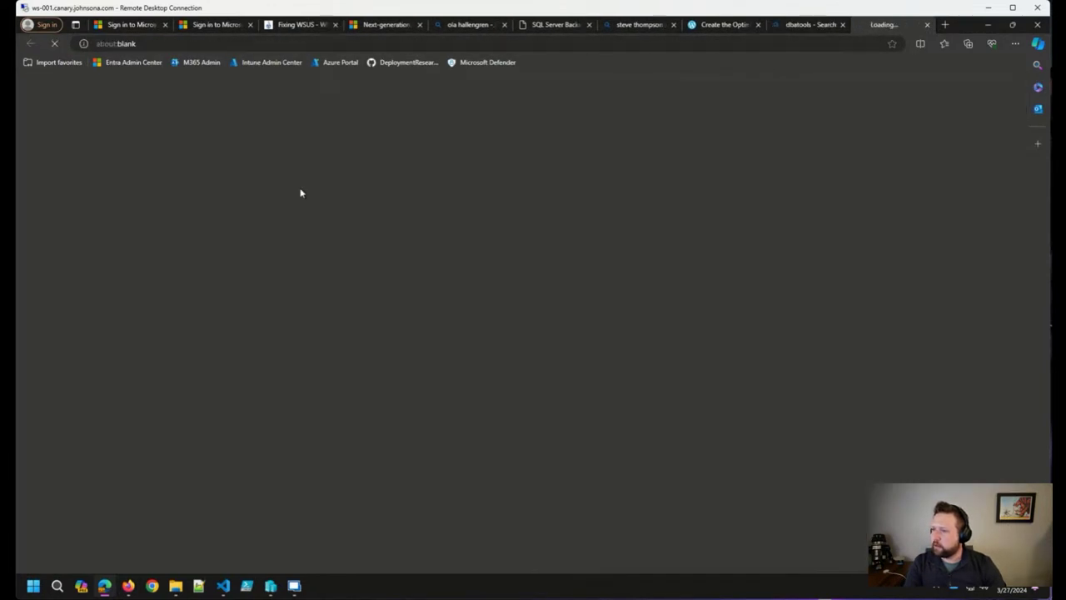
Select the dbatools.io web address and close that site's tab.
{"action": "left_click", "coordinate": [284, 47]}
{"action": "left_click", "coordinate": [139, 458]}
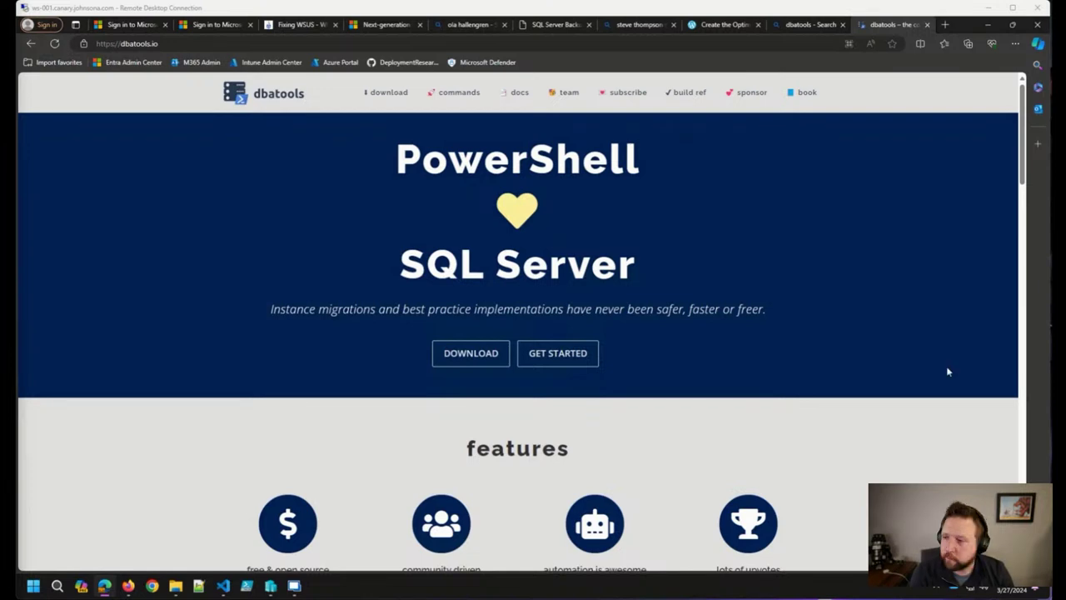
{"action": "middle_click", "coordinate": [875, 25]}
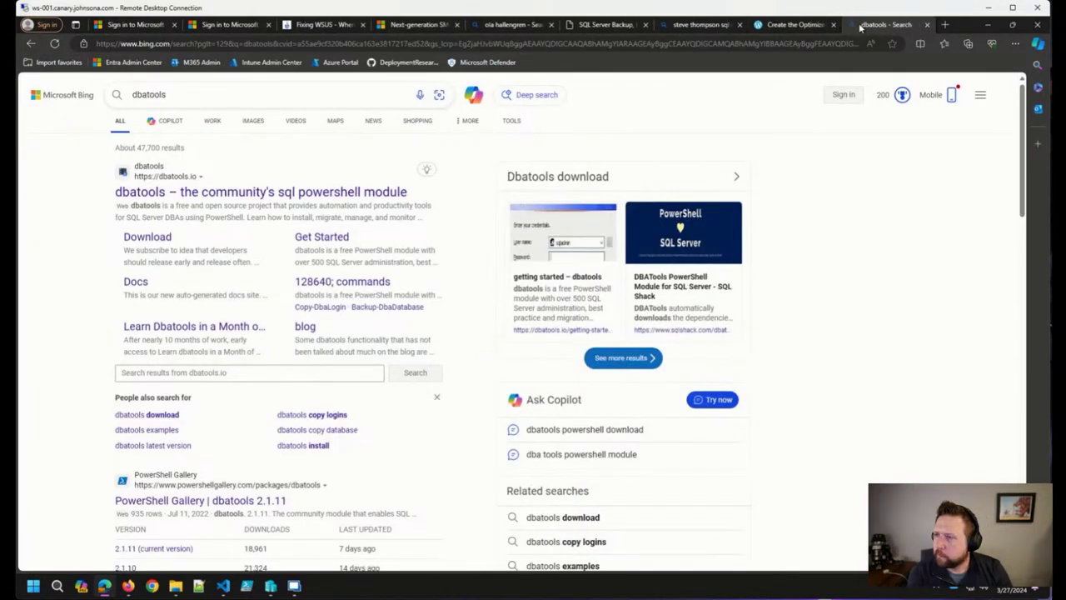
Close the leftover search, SQL, summit and WSUS tabs, and continue to the Intune admin center with the account already signed in.
{"action": "middle_click", "coordinate": [842, 26]}
{"action": "middle_click", "coordinate": [315, 28]}
{"action": "middle_click", "coordinate": [315, 27]}
{"action": "middle_click", "coordinate": [316, 28]}
{"action": "middle_click", "coordinate": [316, 27]}
{"action": "middle_click", "coordinate": [316, 28]}
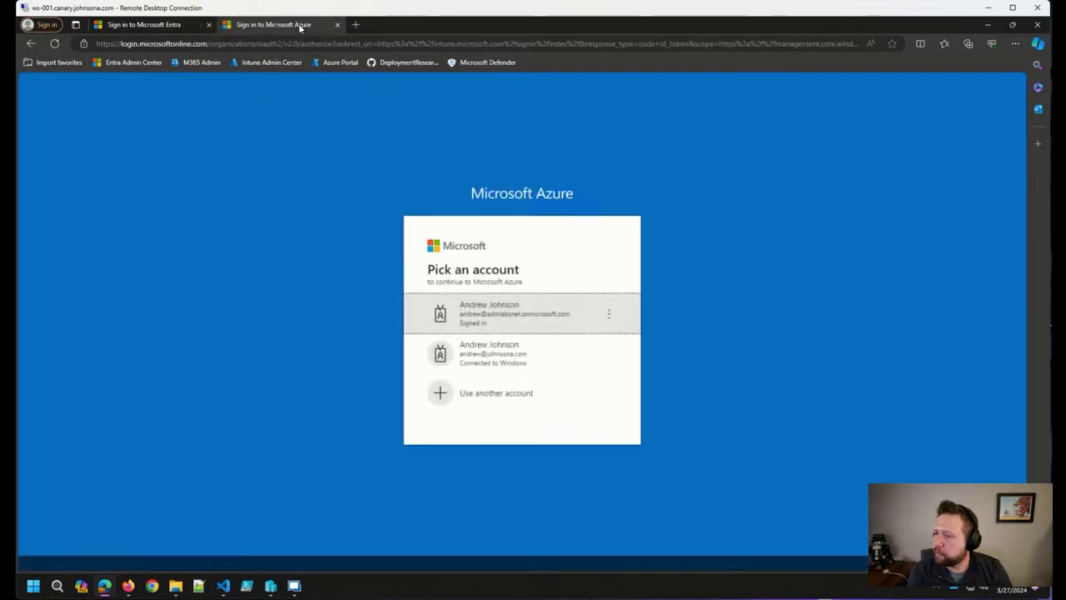
{"action": "left_click", "coordinate": [503, 311]}
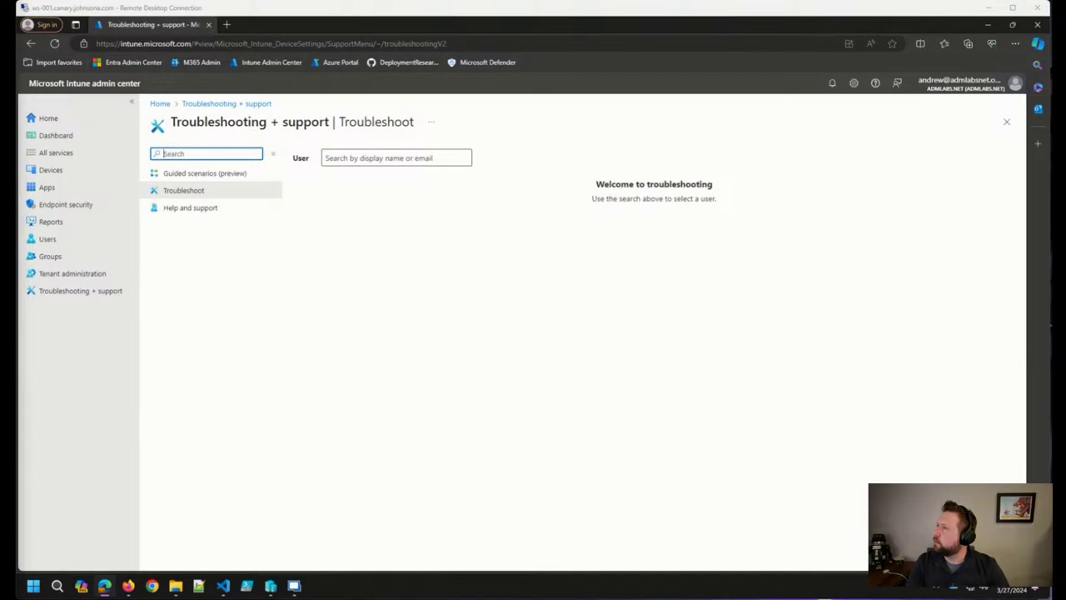
Open the copied Microsoft Learn link on dynamic membership rules in a new tab and go to the single-expression rule syntax.
{"action": "key", "text": "ctrl+t"}
{"action": "key", "text": "ctrl+v"}
{"action": "key", "text": "Return"}
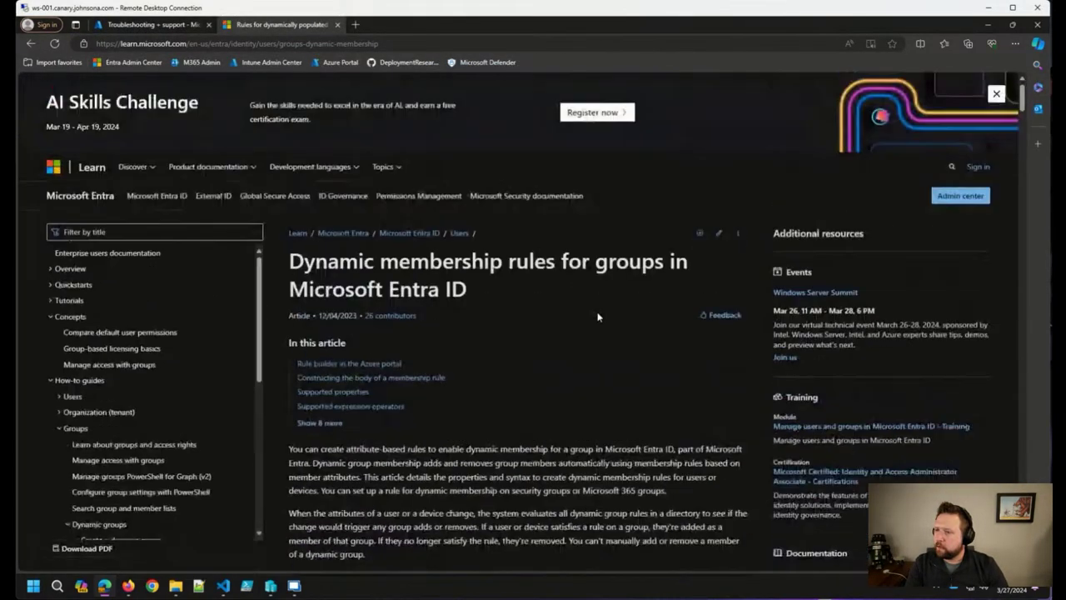
{"action": "scroll", "coordinate": [597, 317], "scroll_direction": "down", "scroll_amount": 20}
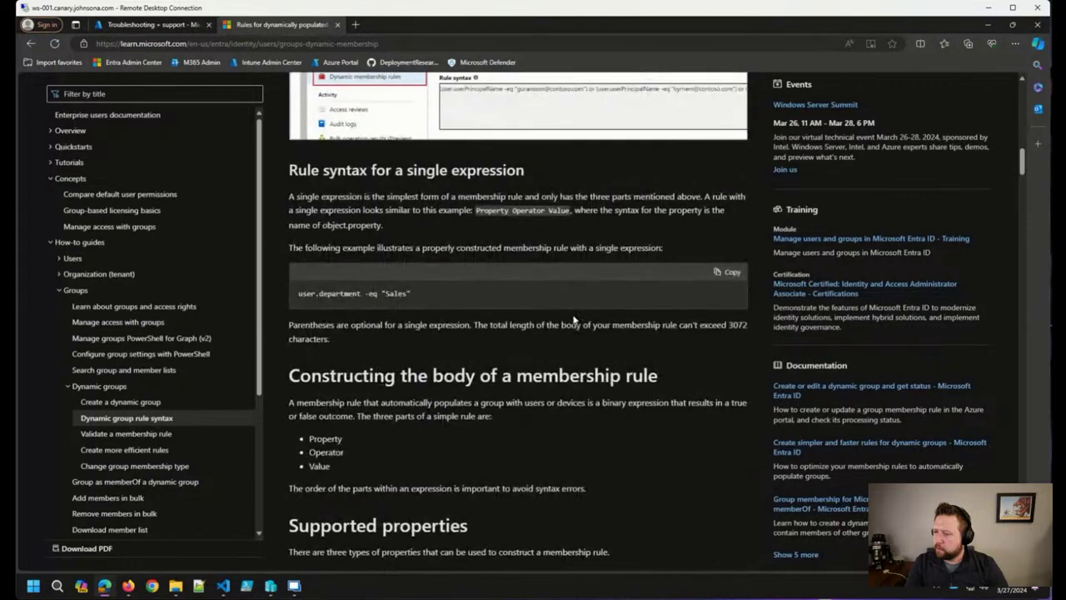
{"action": "scroll", "coordinate": [574, 319], "scroll_direction": "down", "scroll_amount": 2}
{"action": "scroll", "coordinate": [574, 319], "scroll_direction": "up", "scroll_amount": 1}
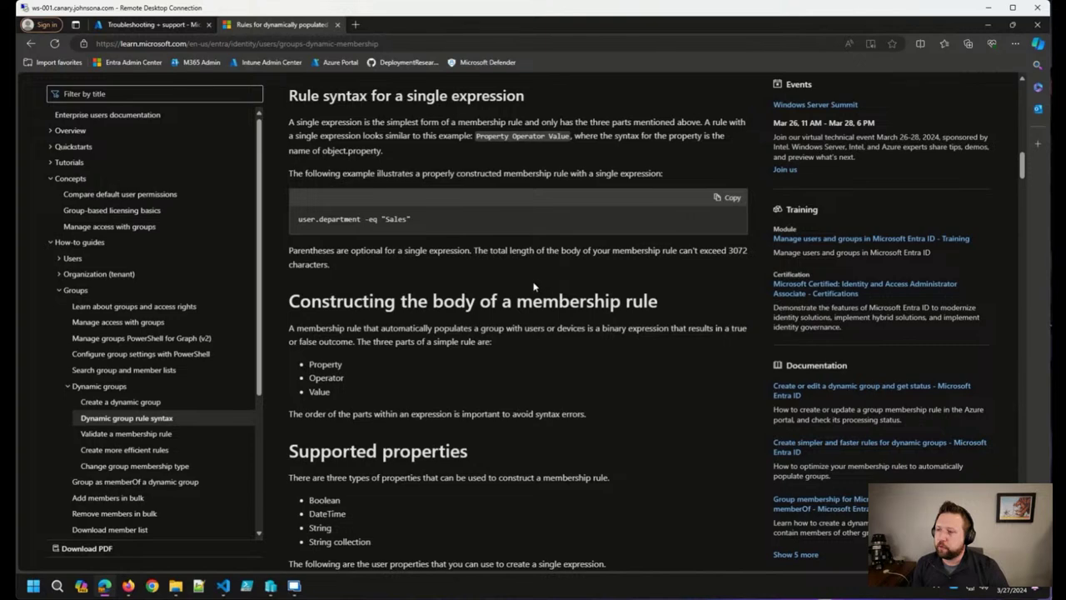
Review the article's tables of supported boolean, dateTime, string and string collection user properties.
{"action": "scroll", "coordinate": [534, 286], "scroll_direction": "down", "scroll_amount": 7}
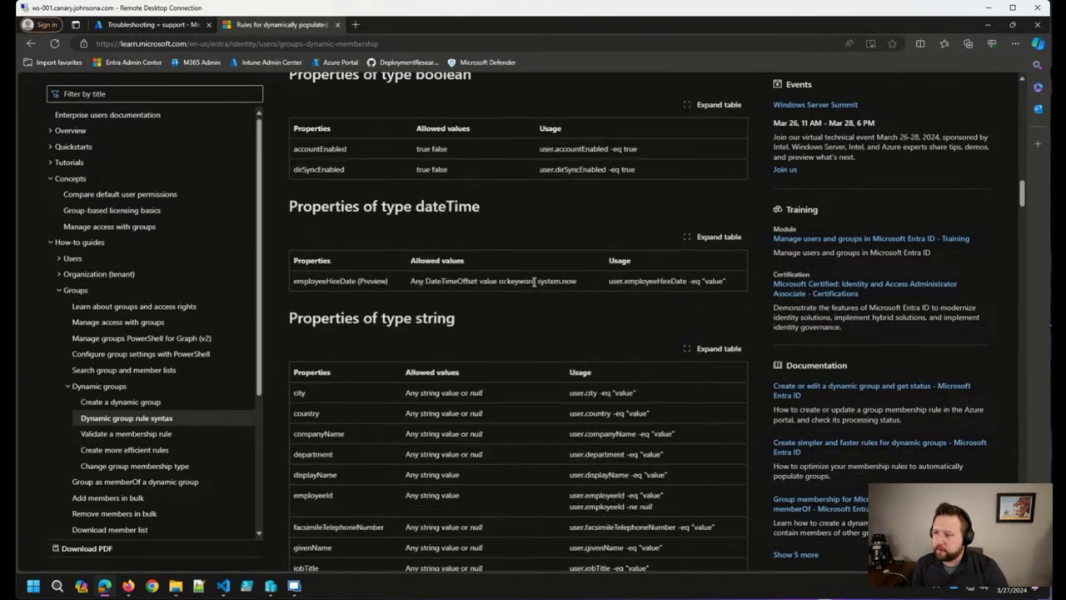
{"action": "scroll", "coordinate": [534, 281], "scroll_direction": "down", "scroll_amount": 2}
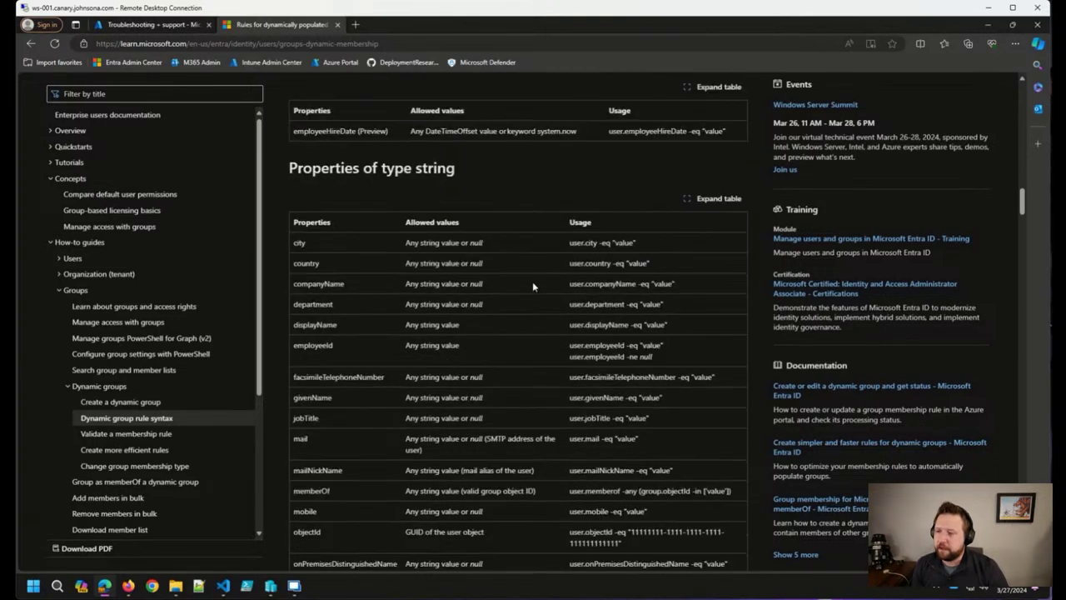
{"action": "scroll", "coordinate": [533, 287], "scroll_direction": "down", "scroll_amount": 1}
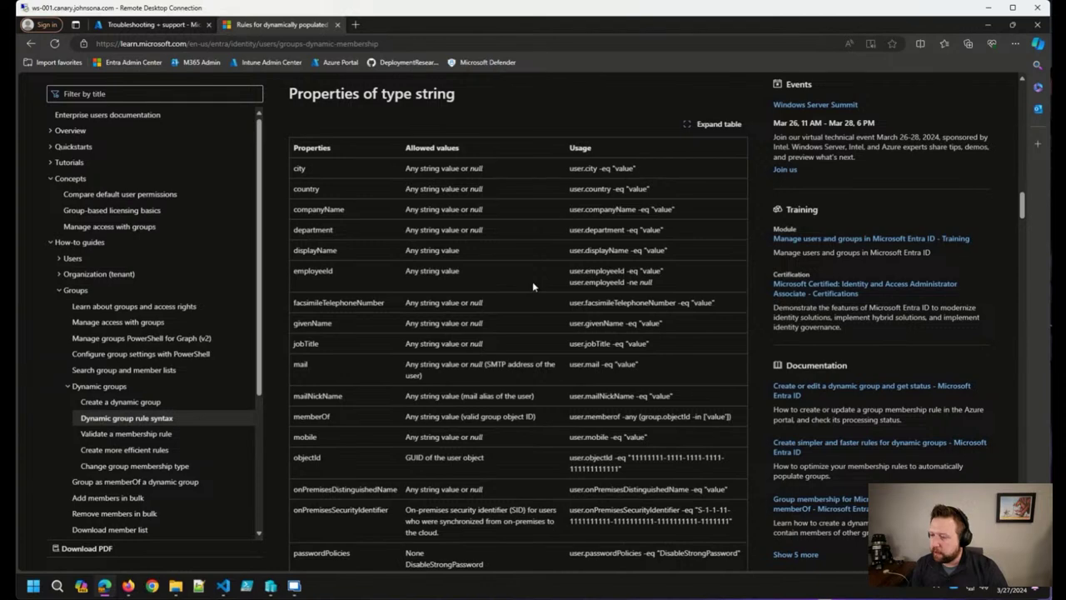
{"action": "scroll", "coordinate": [533, 287], "scroll_direction": "down", "scroll_amount": 4}
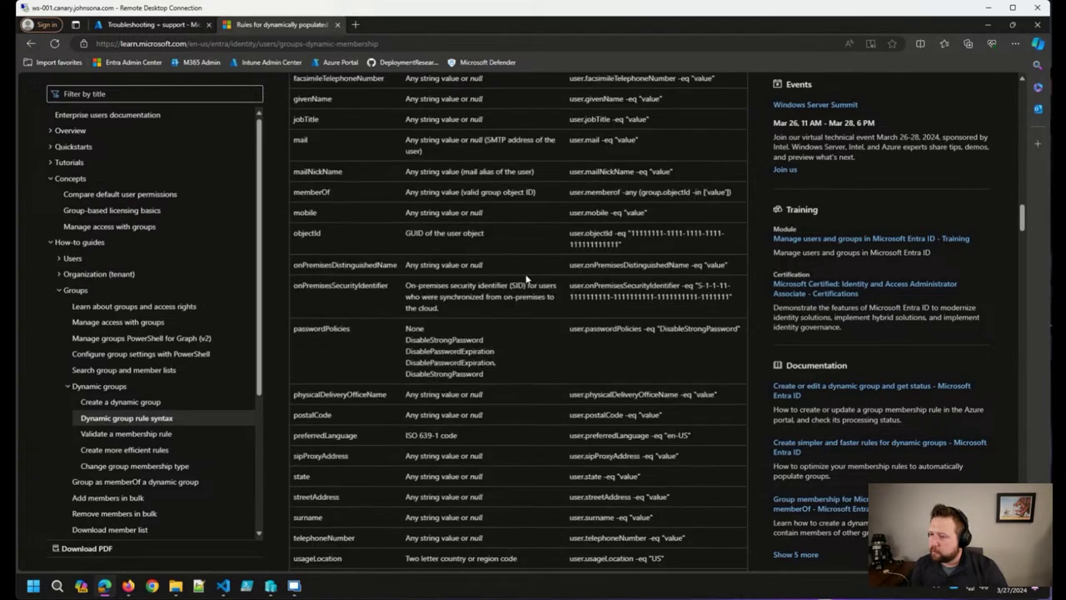
{"action": "scroll", "coordinate": [525, 279], "scroll_direction": "down", "scroll_amount": 3}
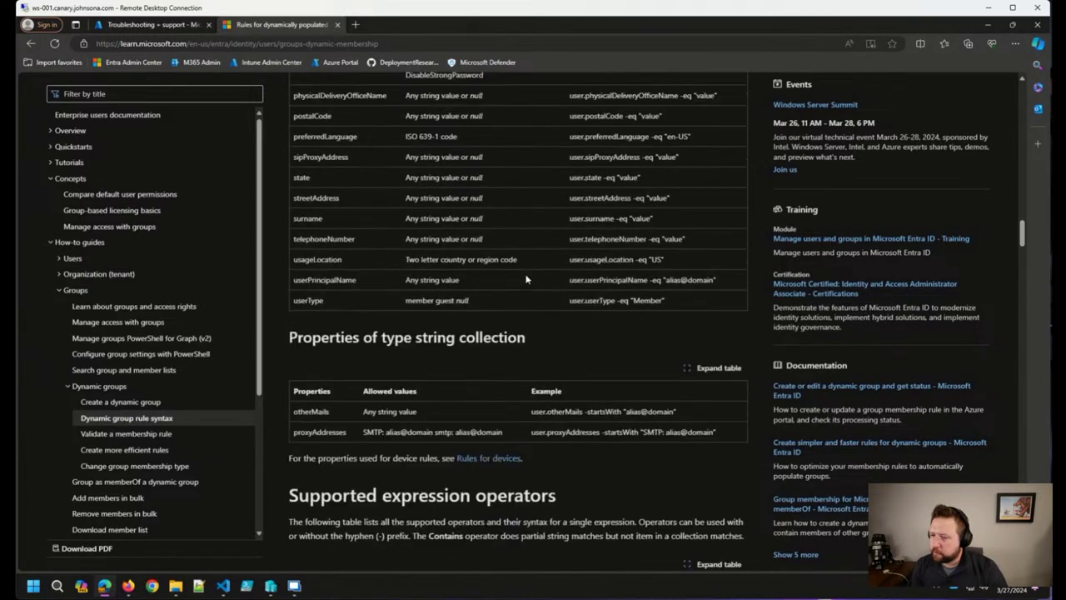
{"action": "scroll", "coordinate": [523, 276], "scroll_direction": "down", "scroll_amount": 2}
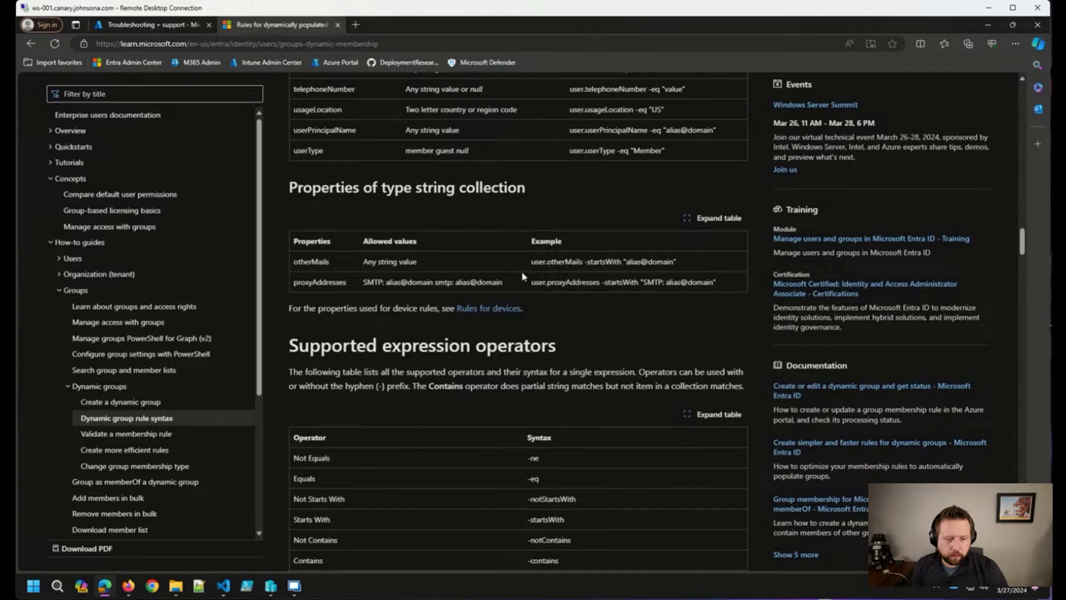
Review the supported expression operators, rules with multiple expressions, and operator precedence sections.
{"action": "scroll", "coordinate": [521, 271], "scroll_direction": "down", "scroll_amount": 6}
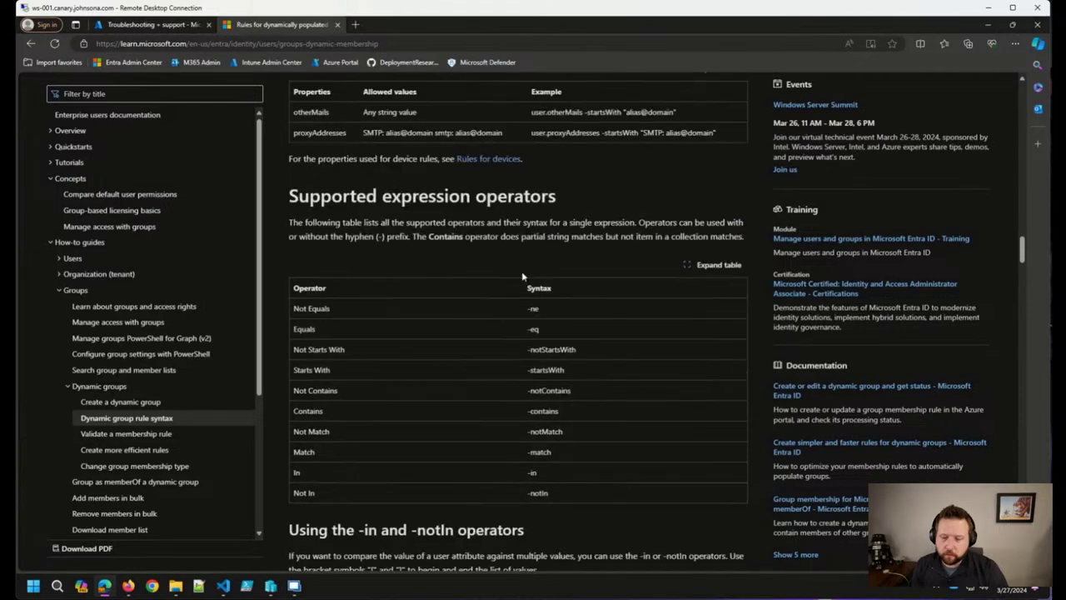
{"action": "scroll", "coordinate": [522, 271], "scroll_direction": "down", "scroll_amount": 6}
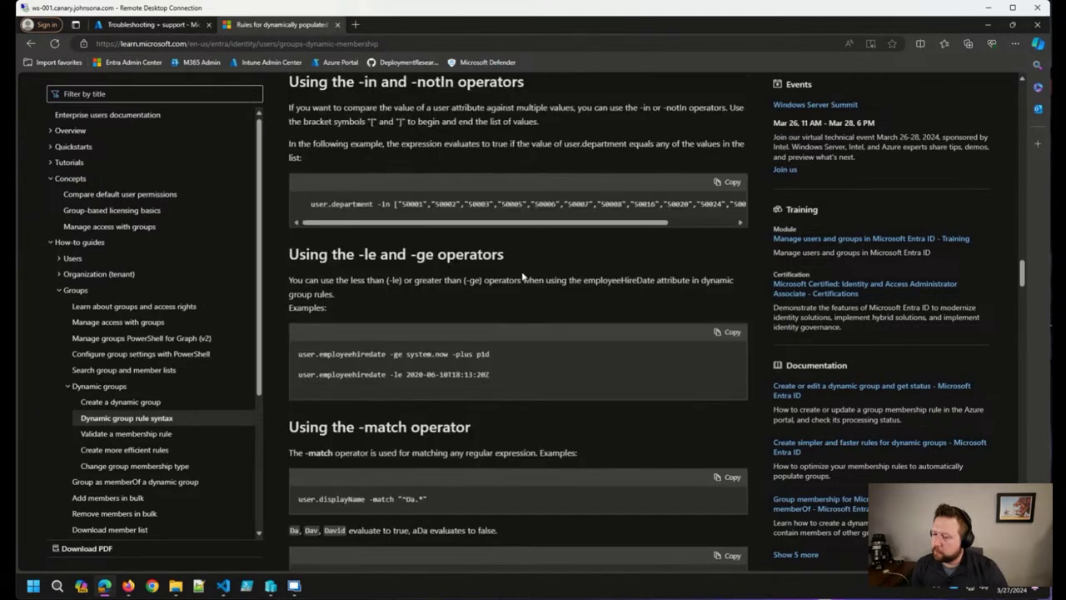
{"action": "scroll", "coordinate": [522, 271], "scroll_direction": "down", "scroll_amount": 6}
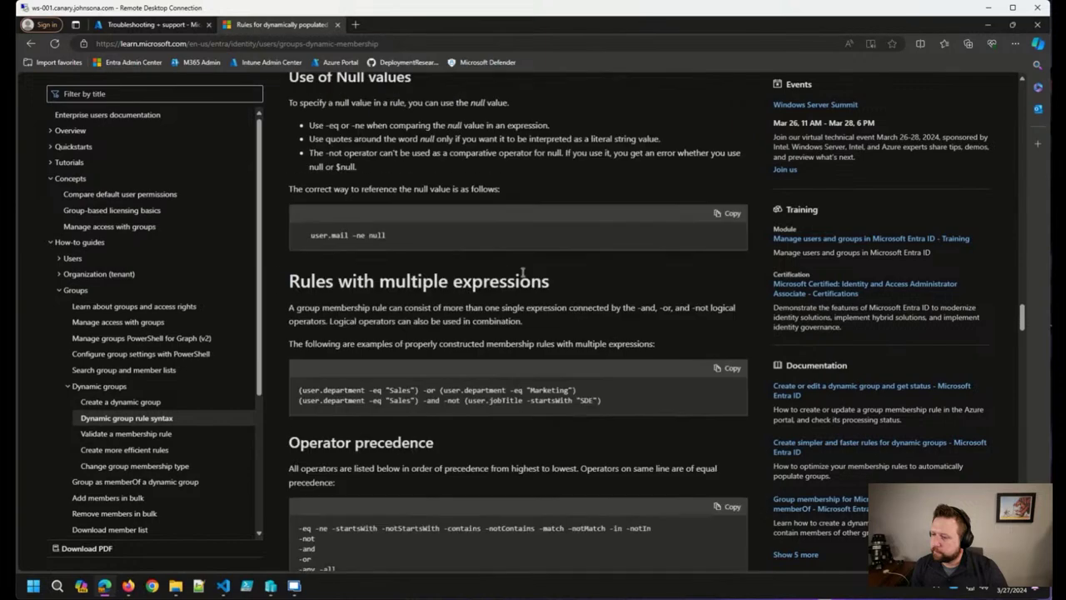
{"action": "scroll", "coordinate": [521, 271], "scroll_direction": "down", "scroll_amount": 5}
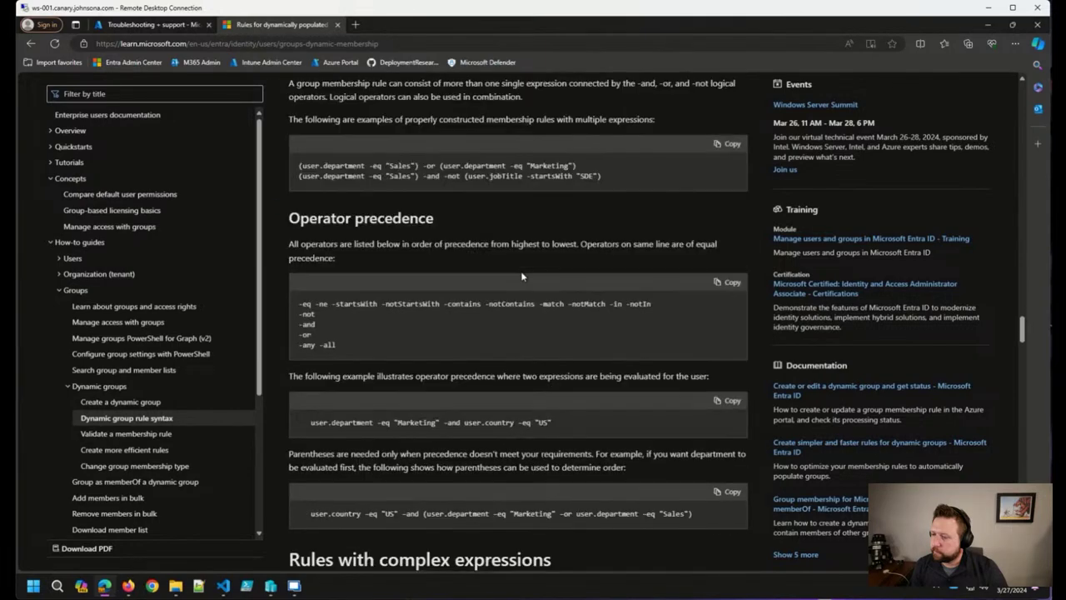
{"action": "scroll", "coordinate": [522, 275], "scroll_direction": "down", "scroll_amount": 1}
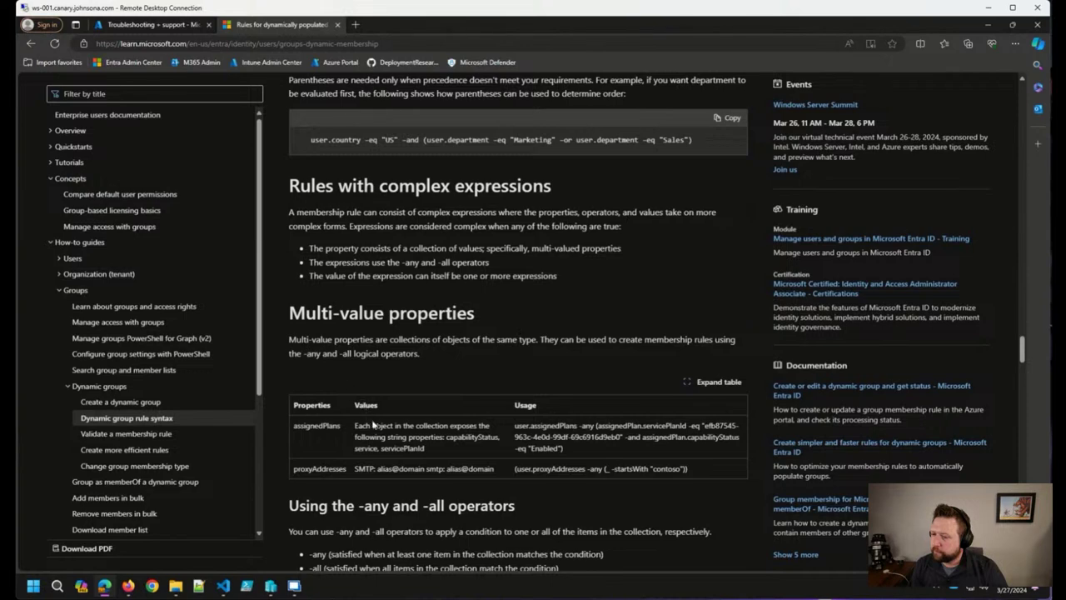
Draw a red box around the assignedPlans row in the Multi-value properties table, then clear the annotation.
{"action": "scroll", "coordinate": [379, 420], "scroll_direction": "down", "scroll_amount": 1}
{"action": "left_click_drag", "start_coordinate": [565, 374], "coordinate": [490, 363]}
{"action": "left_click", "coordinate": [458, 360]}
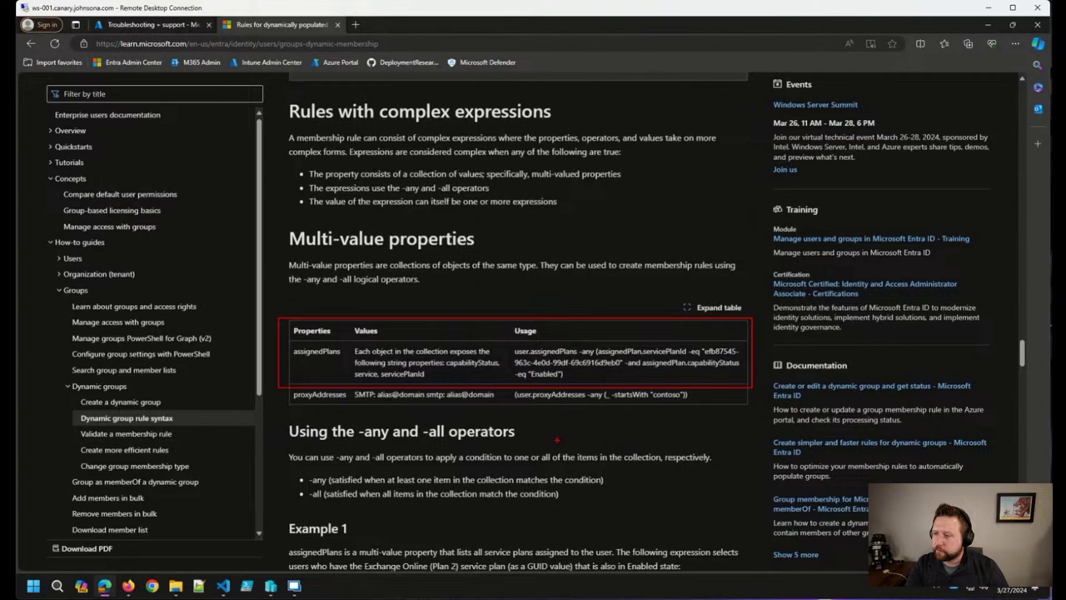
{"action": "key", "text": "Escape"}
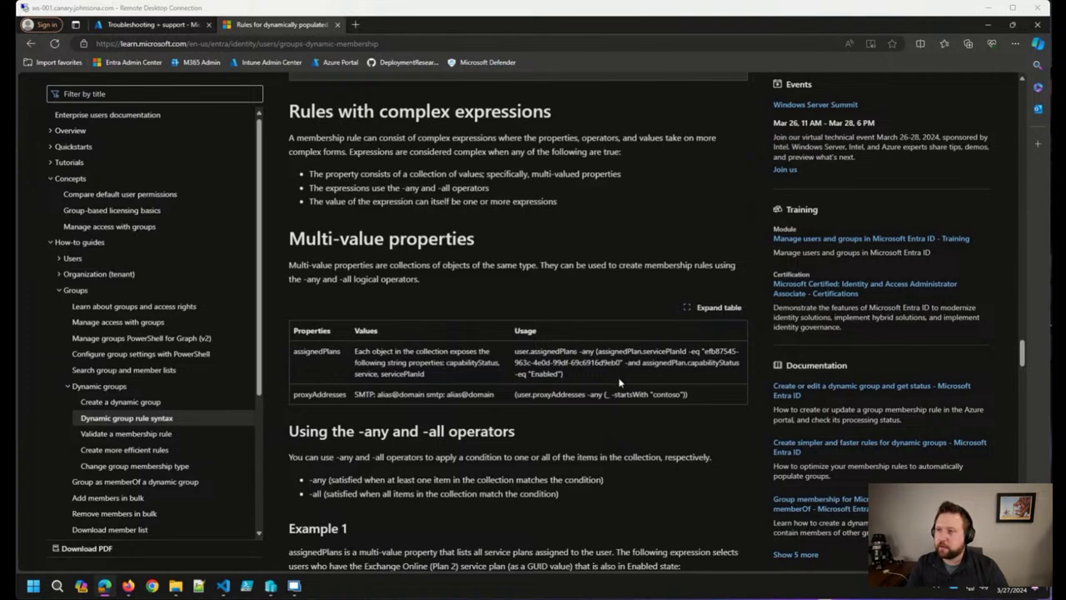
Select the article's web address and highlight its title, Dynamic membership rules for groups in Microsoft Entra ID.
{"action": "left_click", "coordinate": [434, 44]}
{"action": "left_click", "coordinate": [657, 489]}
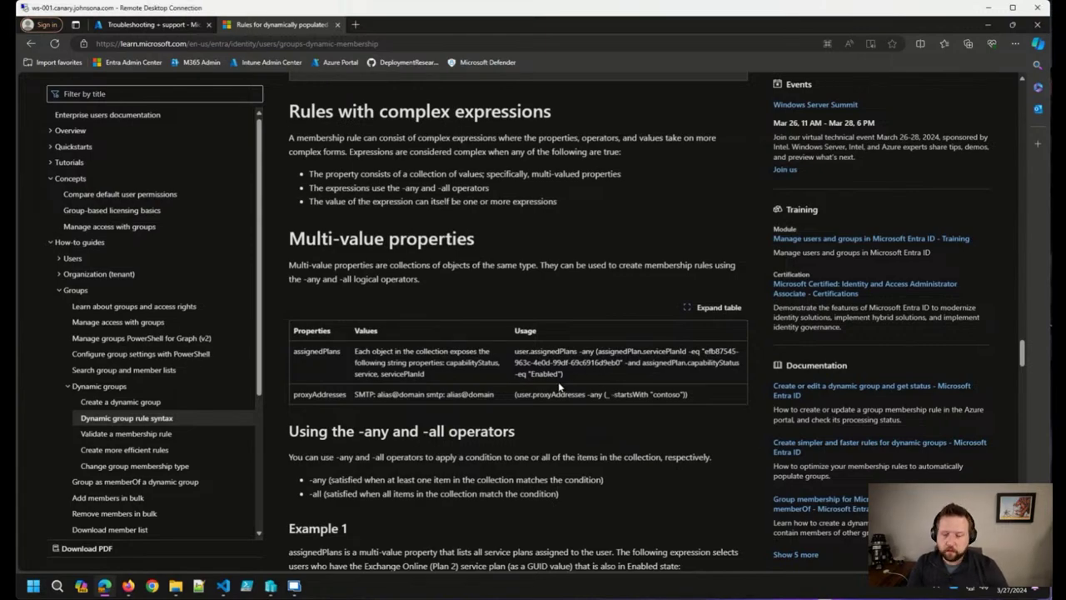
{"action": "scroll", "coordinate": [561, 423], "scroll_direction": "up", "scroll_amount": 15}
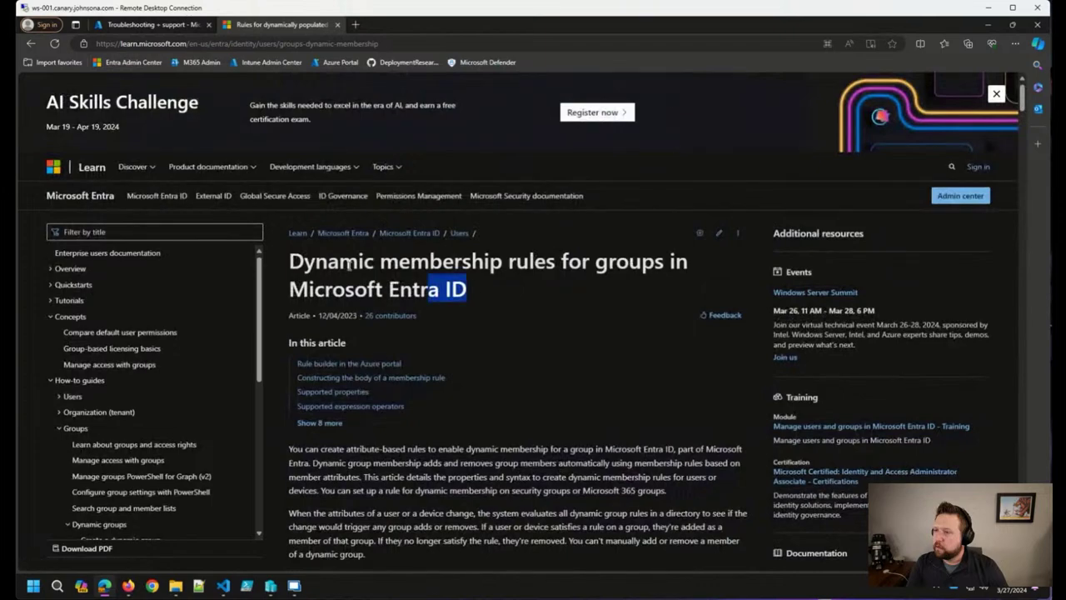
{"action": "triple_click", "coordinate": [416, 282]}
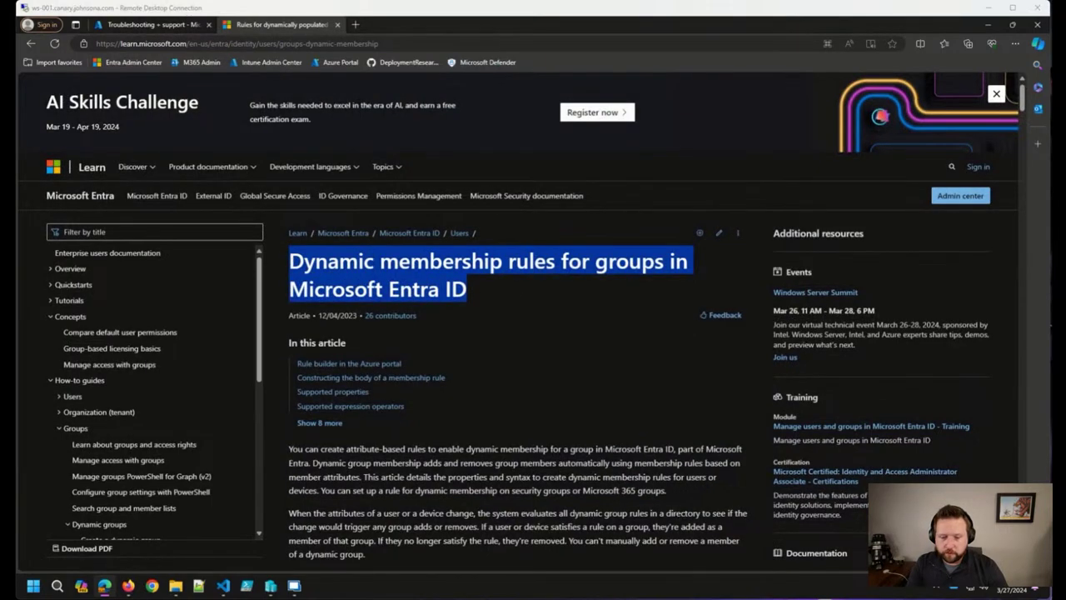
Look through the extension properties, device rules and All devices rule sections, and return to Rules with multiple expressions.
{"action": "scroll", "coordinate": [541, 366], "scroll_direction": "down", "scroll_amount": 12}
{"action": "scroll", "coordinate": [535, 353], "scroll_direction": "down", "scroll_amount": 15}
{"action": "scroll", "coordinate": [526, 344], "scroll_direction": "down", "scroll_amount": 7}
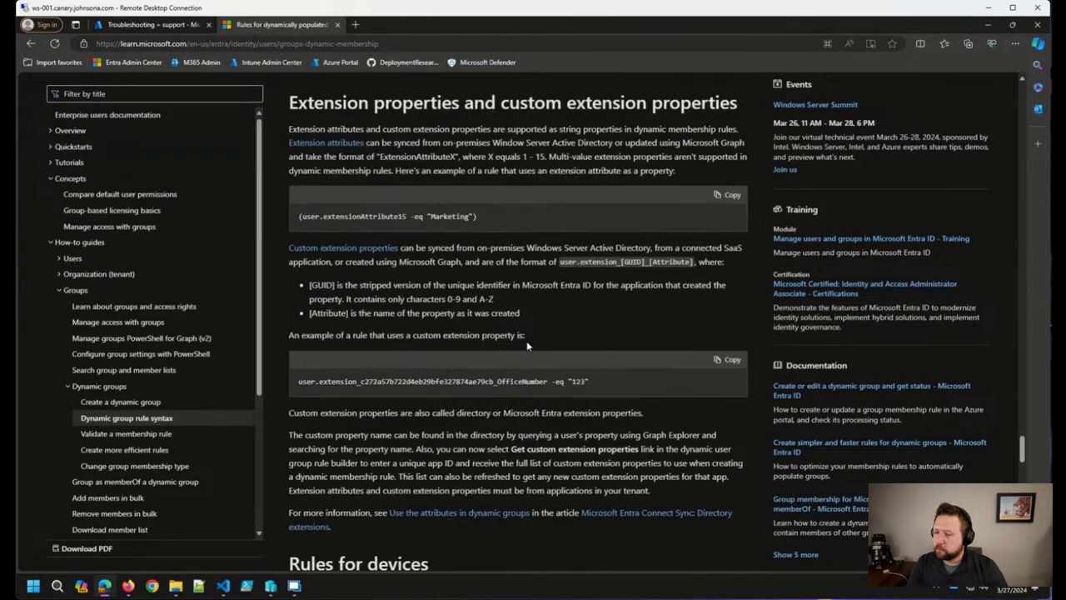
{"action": "scroll", "coordinate": [527, 343], "scroll_direction": "down", "scroll_amount": 3}
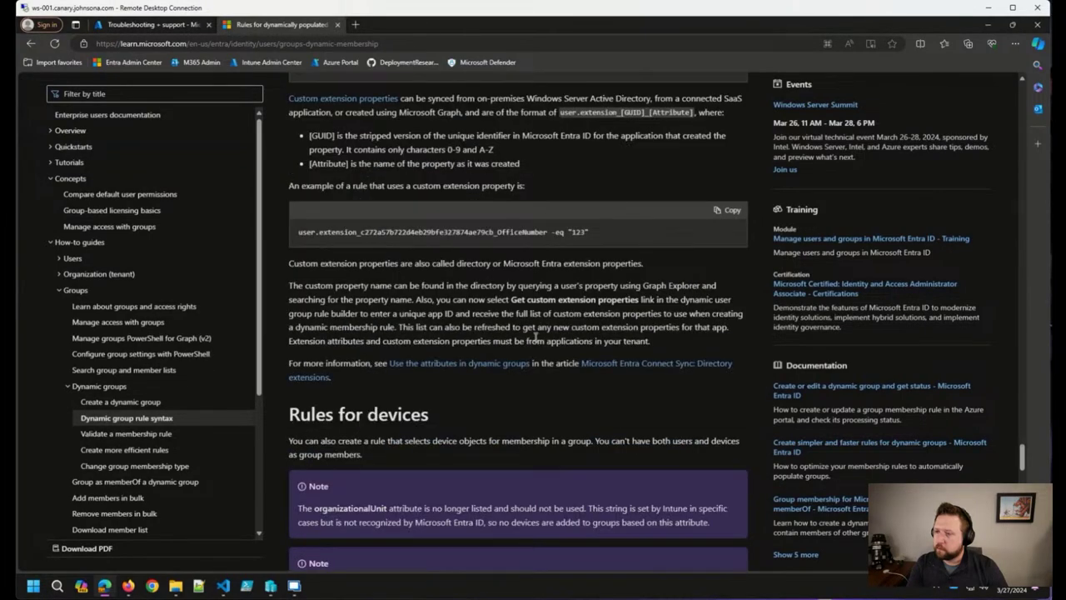
{"action": "scroll", "coordinate": [540, 338], "scroll_direction": "up", "scroll_amount": 9}
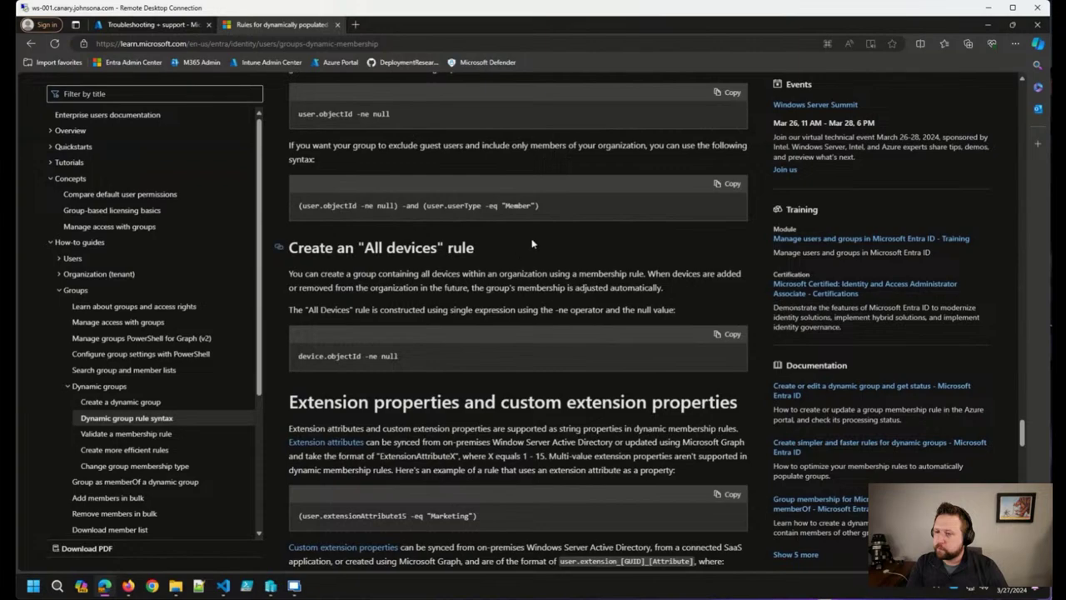
{"action": "scroll", "coordinate": [514, 256], "scroll_direction": "up", "scroll_amount": 20}
{"action": "scroll", "coordinate": [525, 266], "scroll_direction": "up", "scroll_amount": 9}
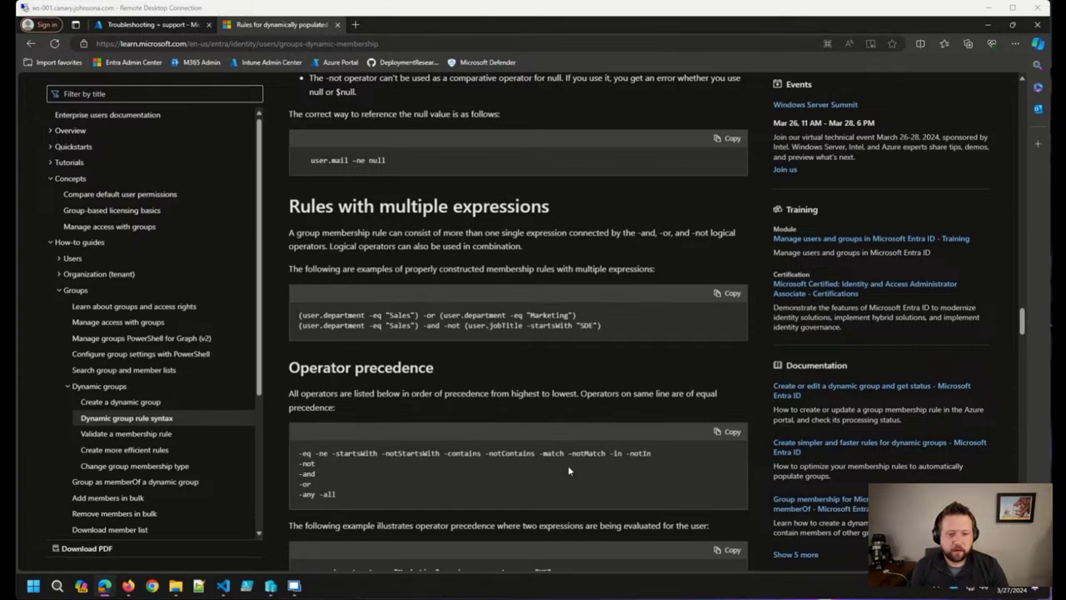
Switch to Hyper-V Manager and open a connection window for the ADM-24Q1-INT-02 virtual machine on FALCON02.
{"action": "left_click", "coordinate": [270, 586]}
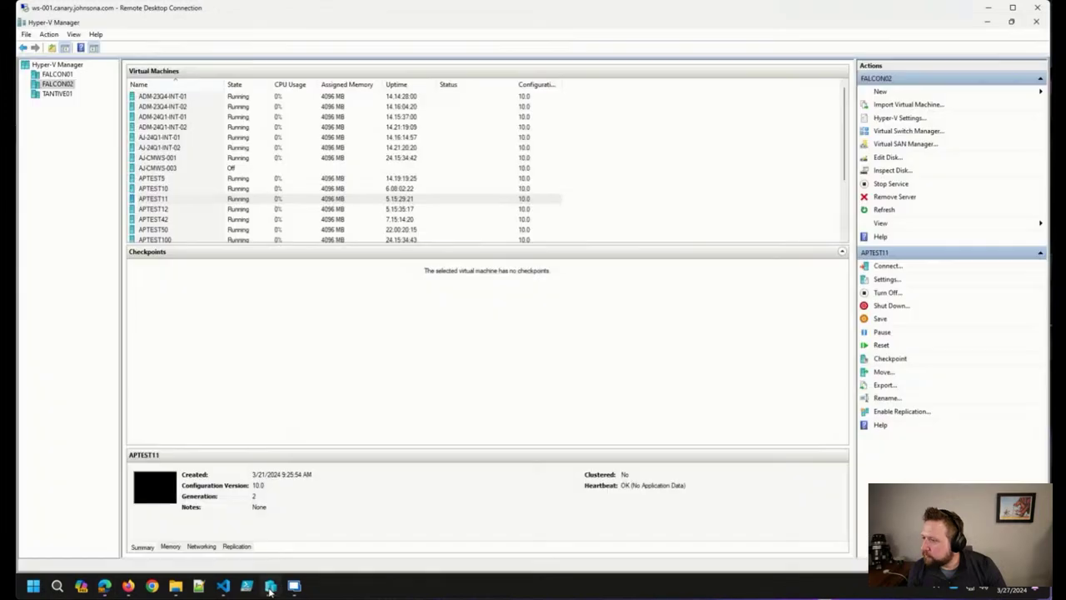
{"action": "scroll", "coordinate": [241, 205], "scroll_direction": "up", "scroll_amount": 1}
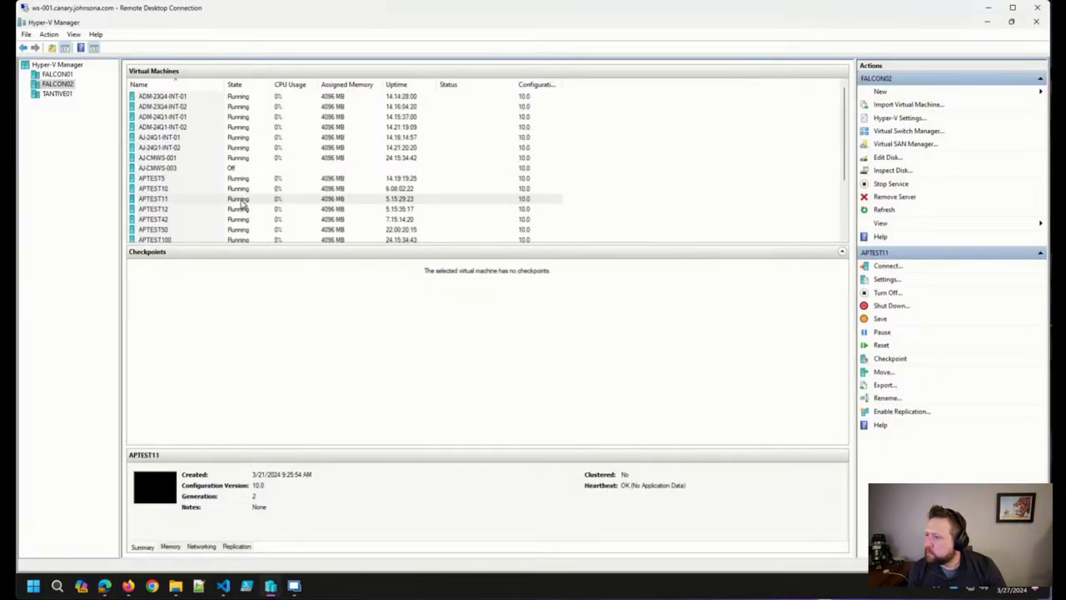
{"action": "left_click", "coordinate": [205, 127]}
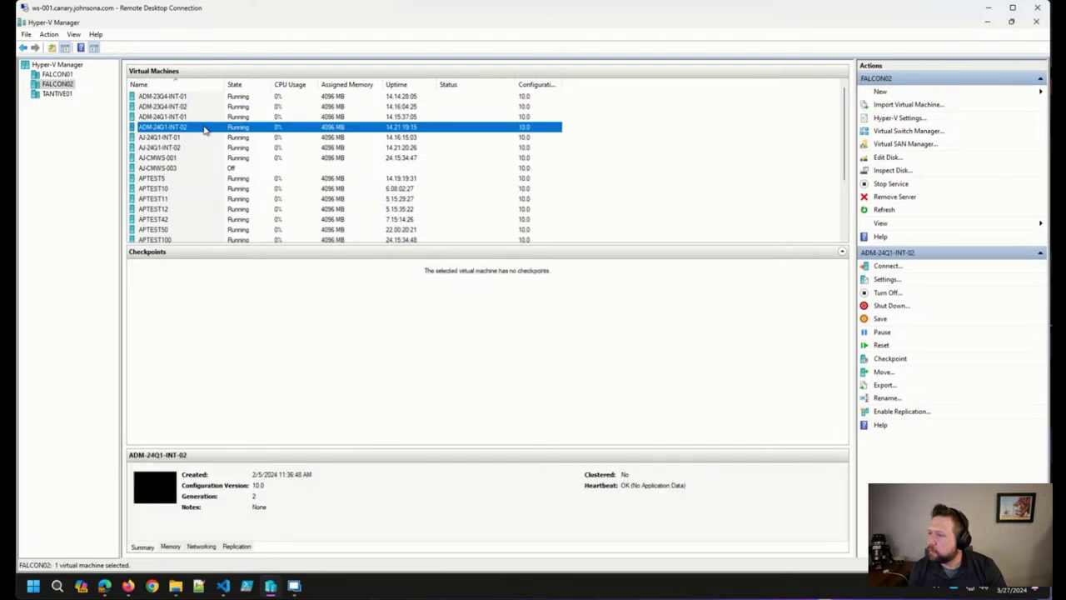
{"action": "double_click", "coordinate": [205, 127]}
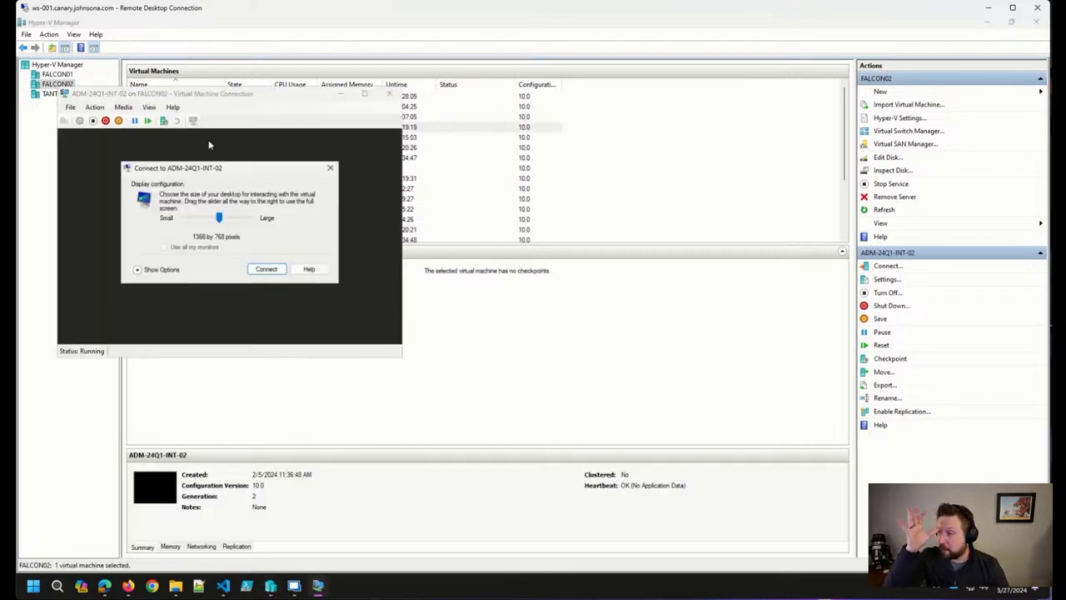
Connect to the virtual machine at 1366 by 768 pixels and sign in to the Administrator account with its password.
{"action": "left_click", "coordinate": [268, 271]}
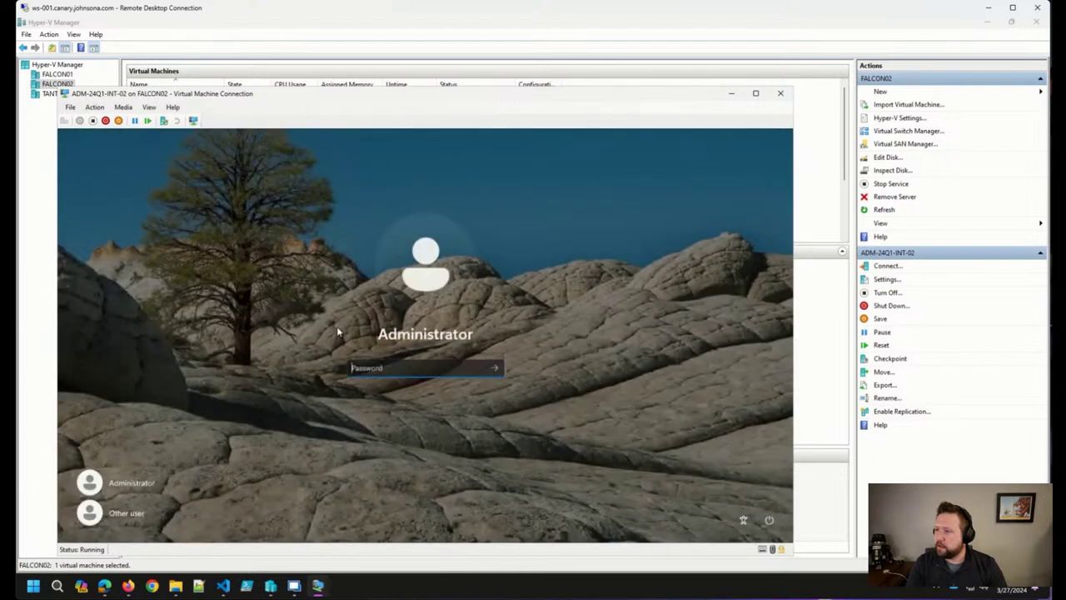
{"action": "type", "text": "********"}
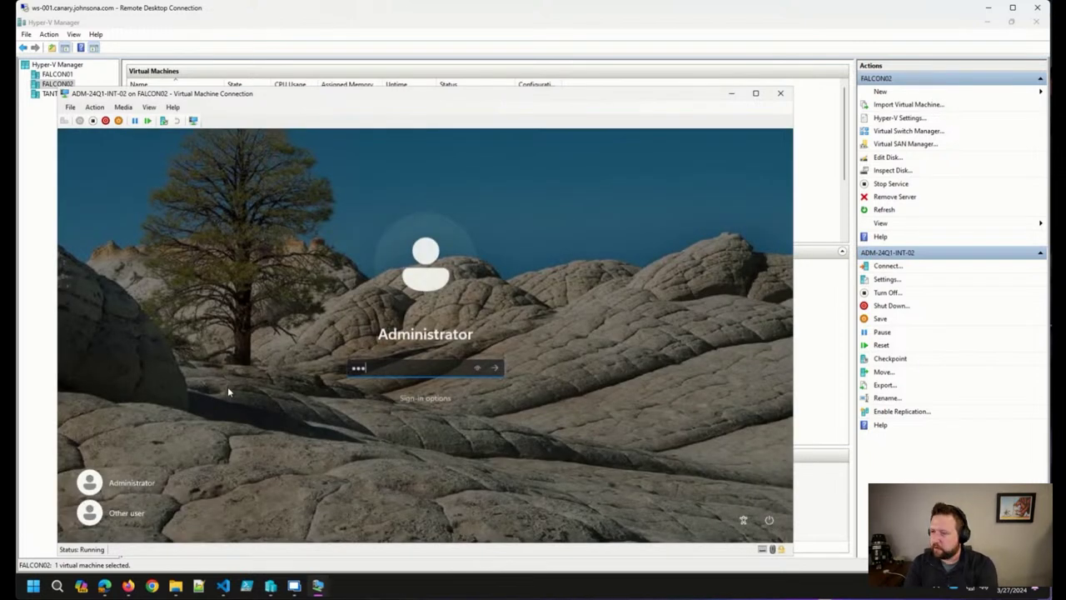
{"action": "key", "text": "Return"}
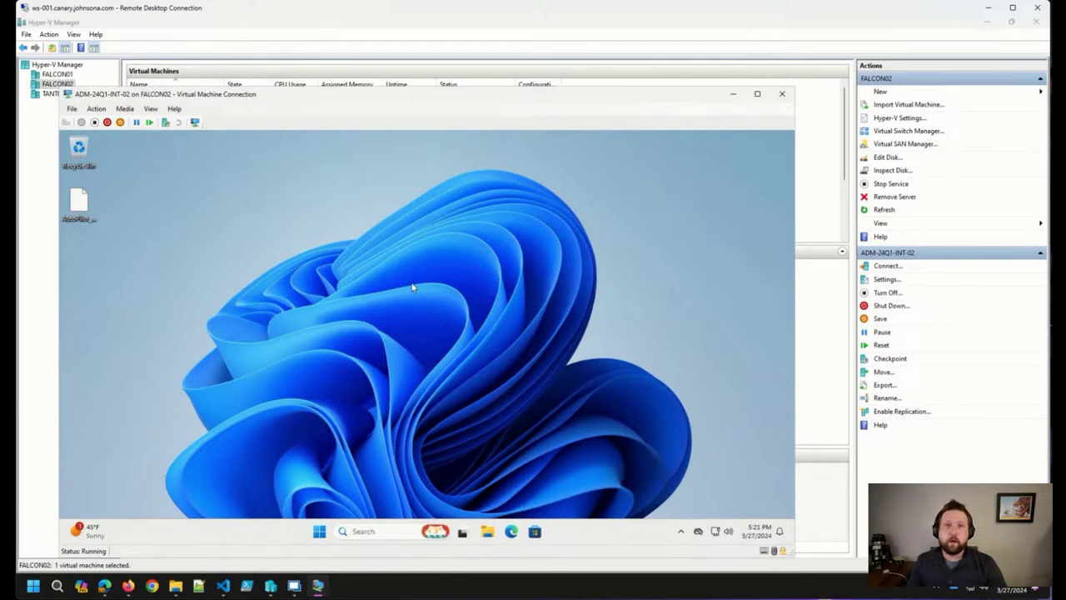
Show the virtual machine's full list of installed apps and find Microsoft Intune Management Extension.
{"action": "left_click", "coordinate": [317, 534]}
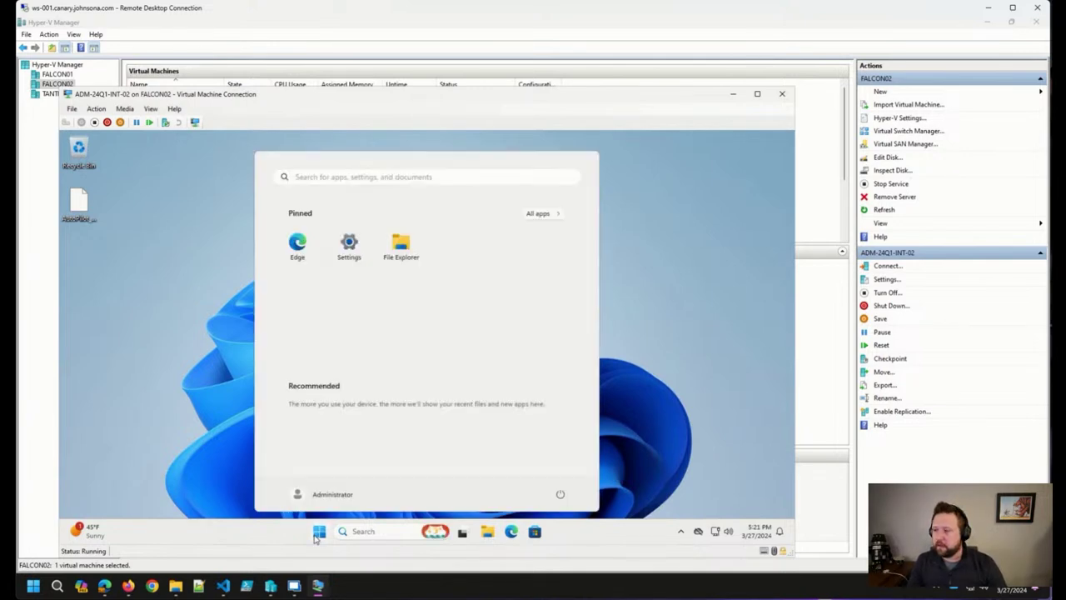
{"action": "left_click", "coordinate": [557, 214]}
{"action": "scroll", "coordinate": [481, 289], "scroll_direction": "down", "scroll_amount": 5}
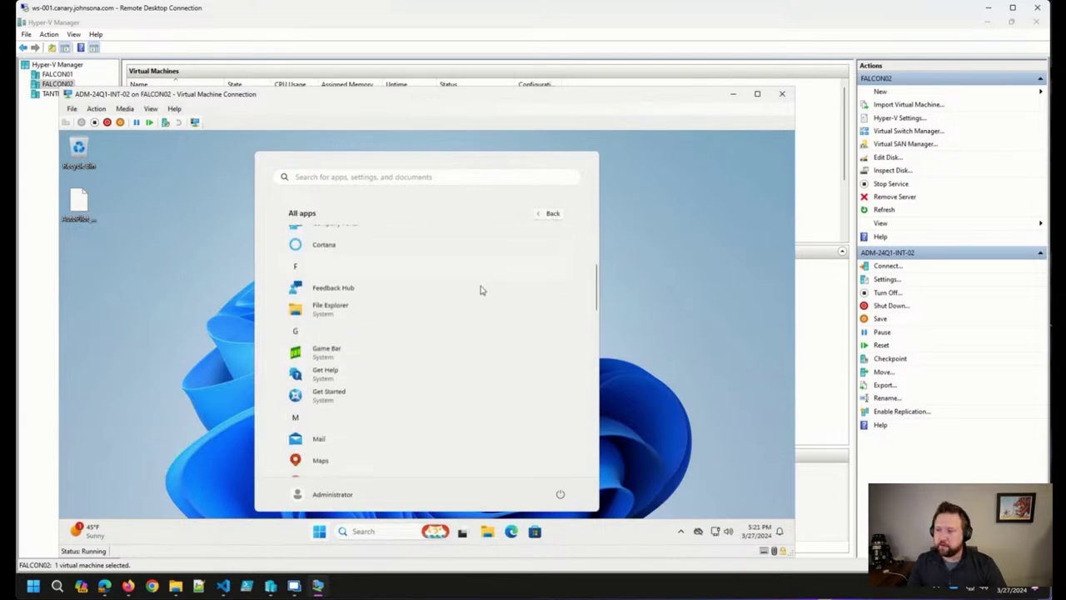
{"action": "scroll", "coordinate": [480, 289], "scroll_direction": "down", "scroll_amount": 3}
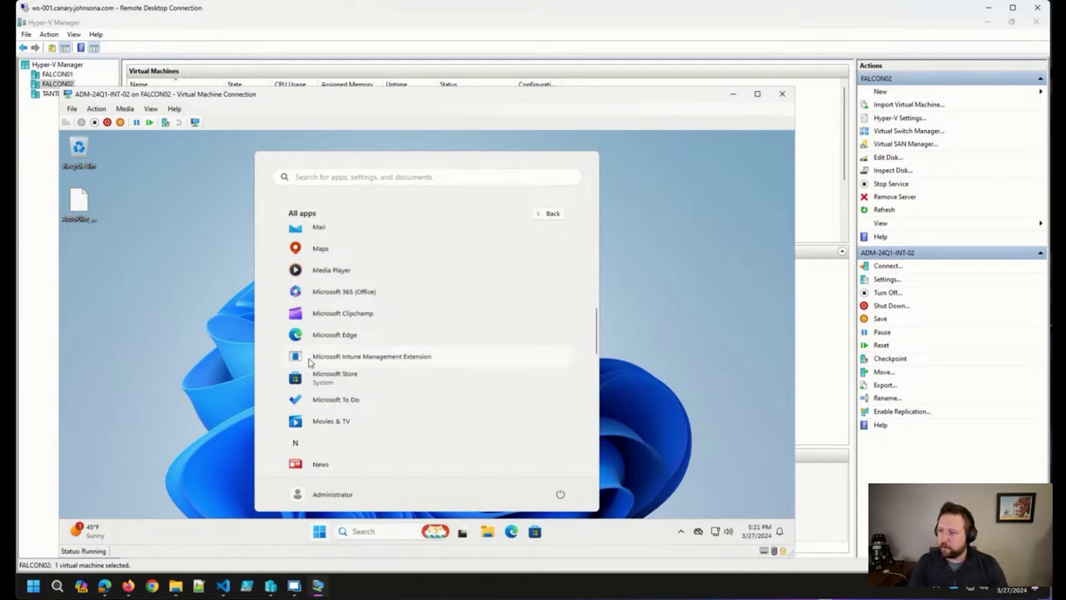
Open the Services console on the virtual machine by searching for "services".
{"action": "left_click", "coordinate": [321, 533]}
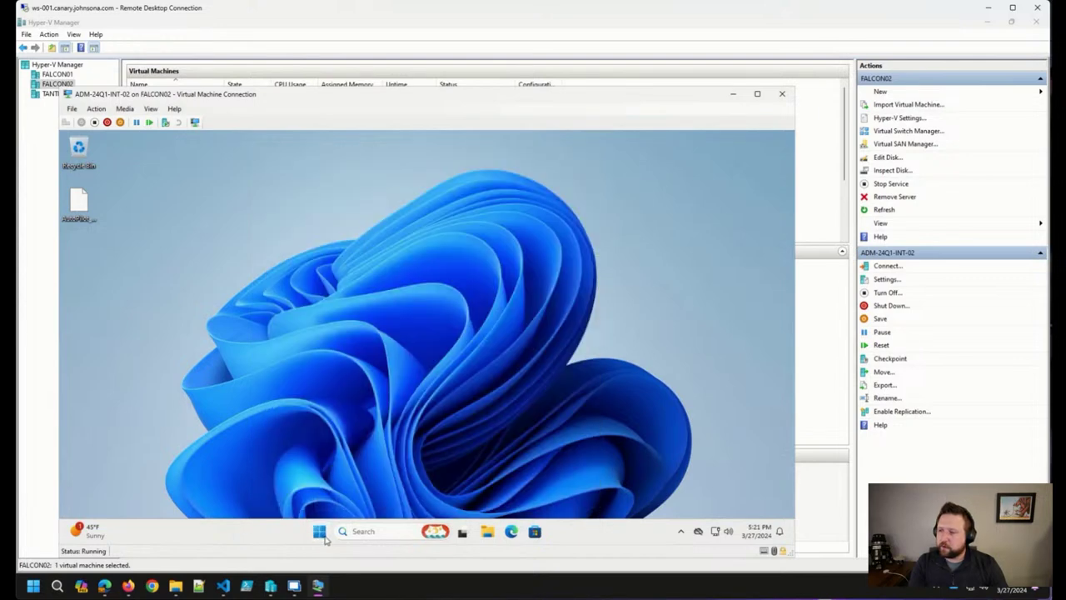
{"action": "left_click", "coordinate": [320, 533]}
{"action": "type", "text": "ser"}
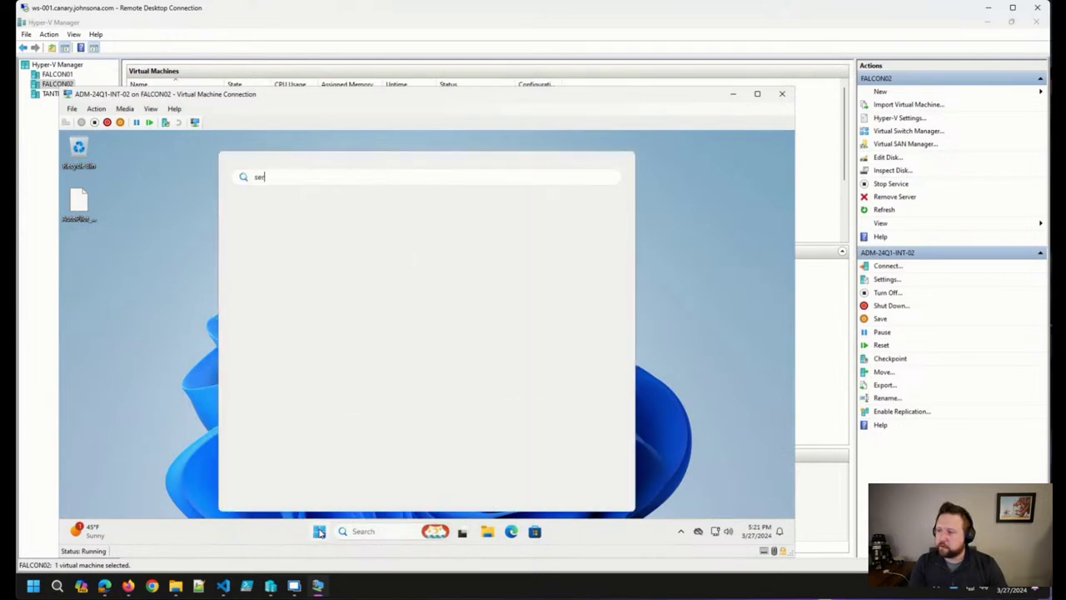
{"action": "type", "text": "vices"}
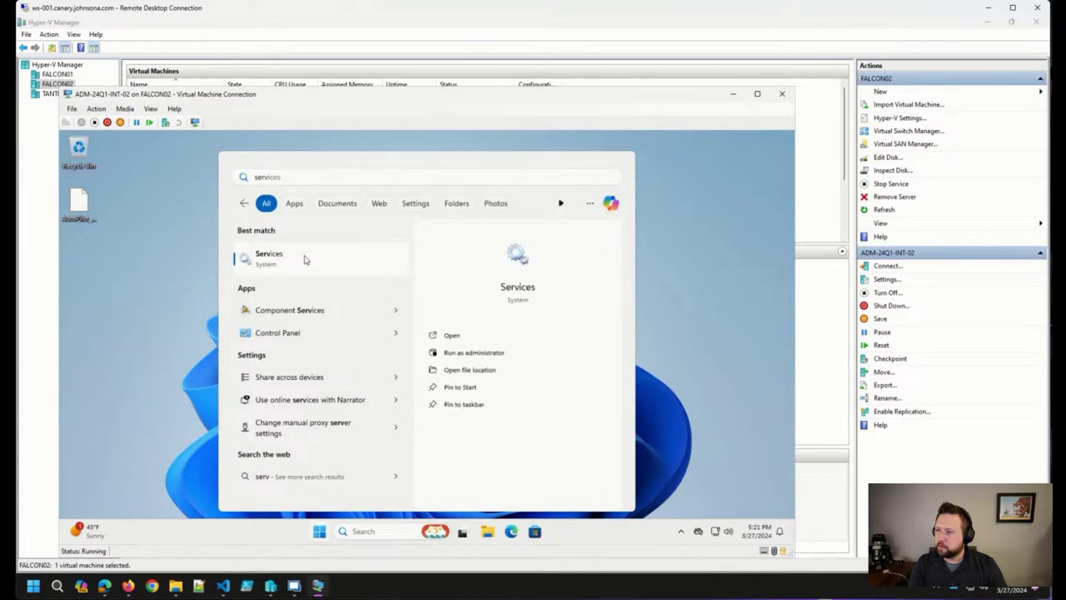
{"action": "key", "text": "Return"}
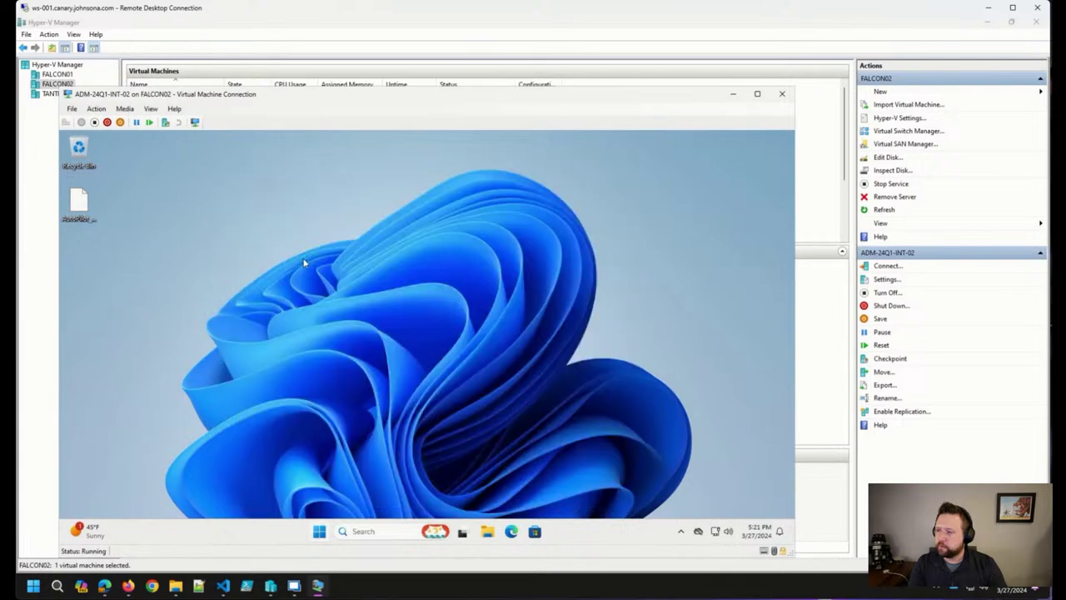
Widen the Services window, find and select the Microsoft Intune Management Extension service, and close the console after examining it.
{"action": "left_click", "coordinate": [371, 291]}
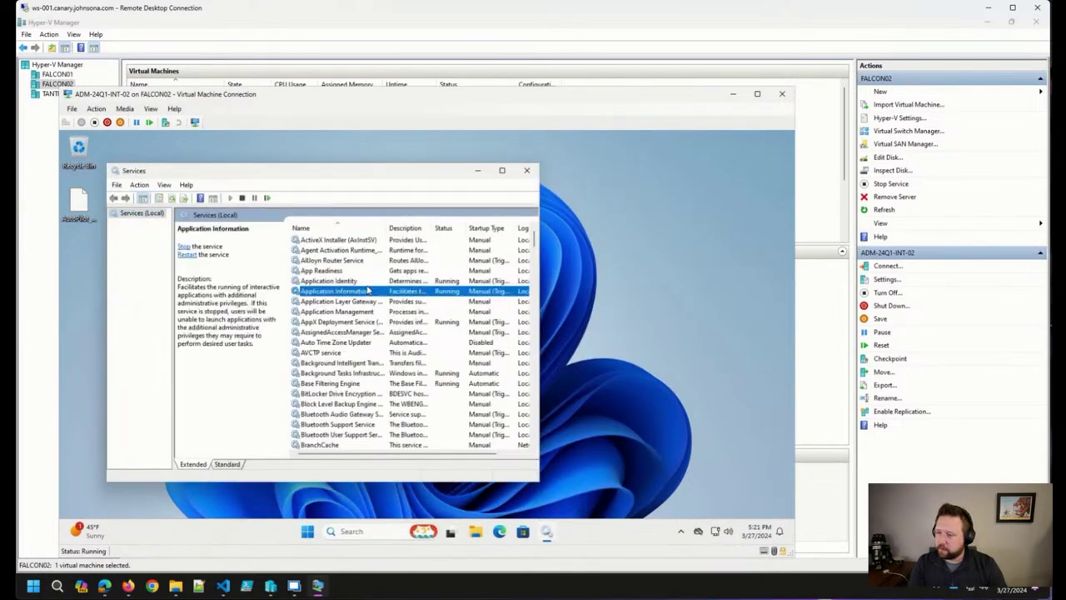
{"action": "left_click_drag", "start_coordinate": [541, 250], "coordinate": [671, 250]}
{"action": "scroll", "coordinate": [425, 326], "scroll_direction": "down", "scroll_amount": 18}
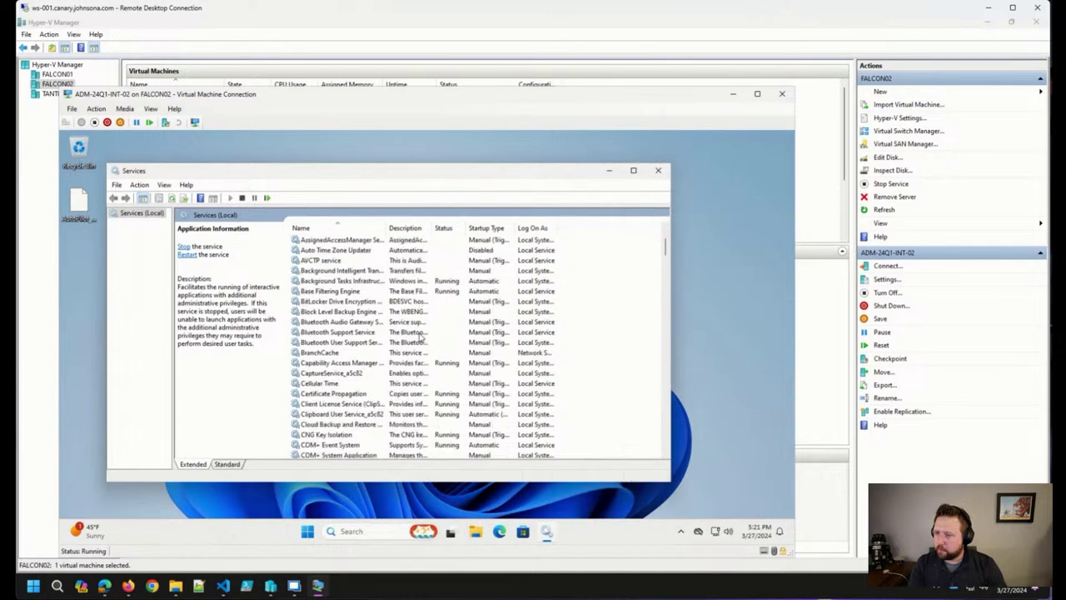
{"action": "scroll", "coordinate": [425, 326], "scroll_direction": "down", "scroll_amount": 13}
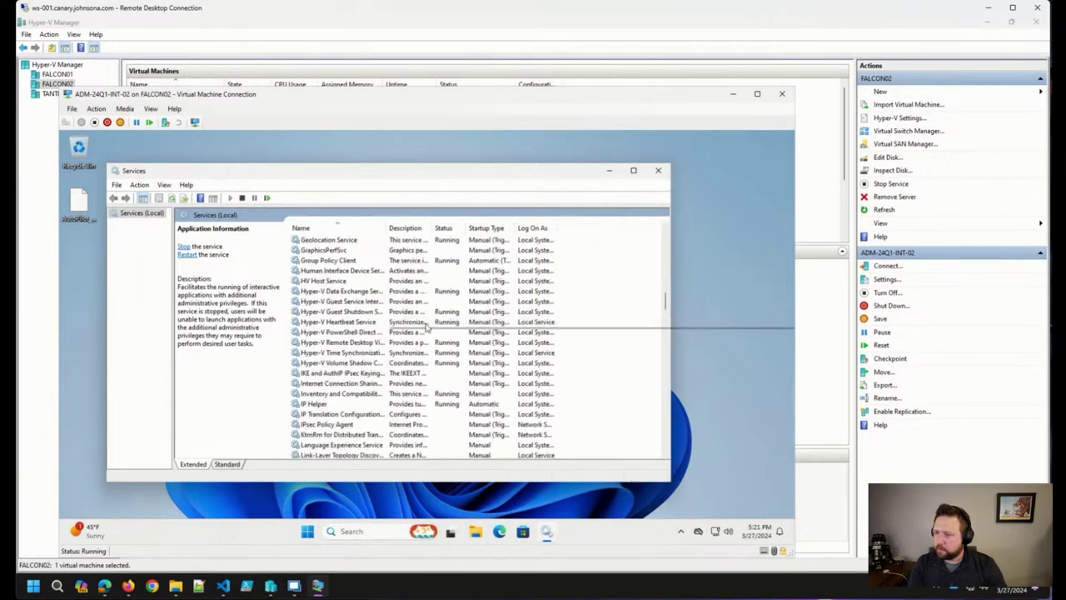
{"action": "scroll", "coordinate": [424, 331], "scroll_direction": "down", "scroll_amount": 3}
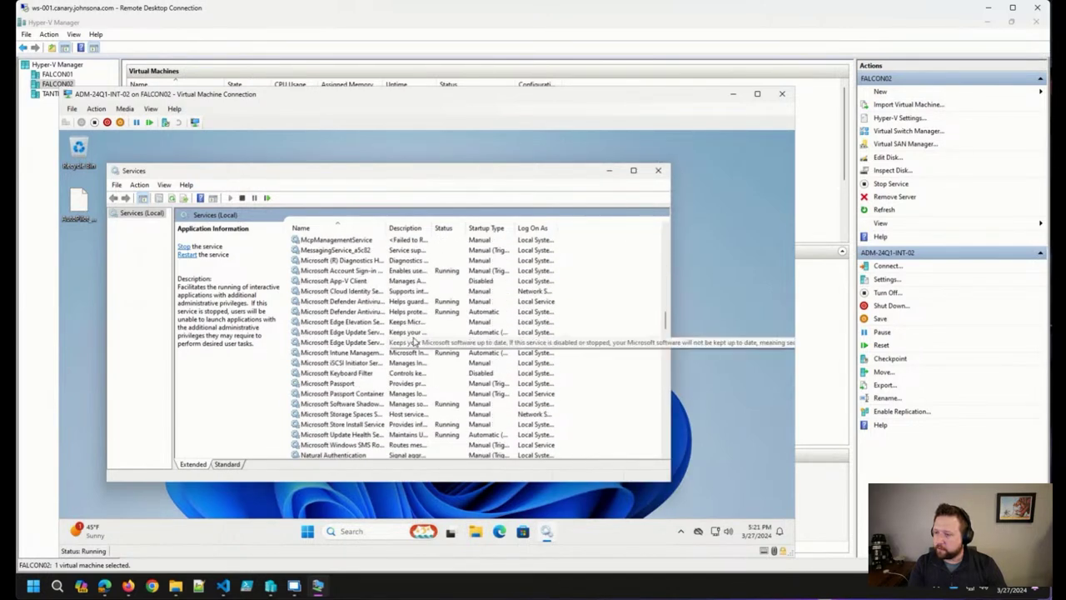
{"action": "left_click", "coordinate": [357, 352]}
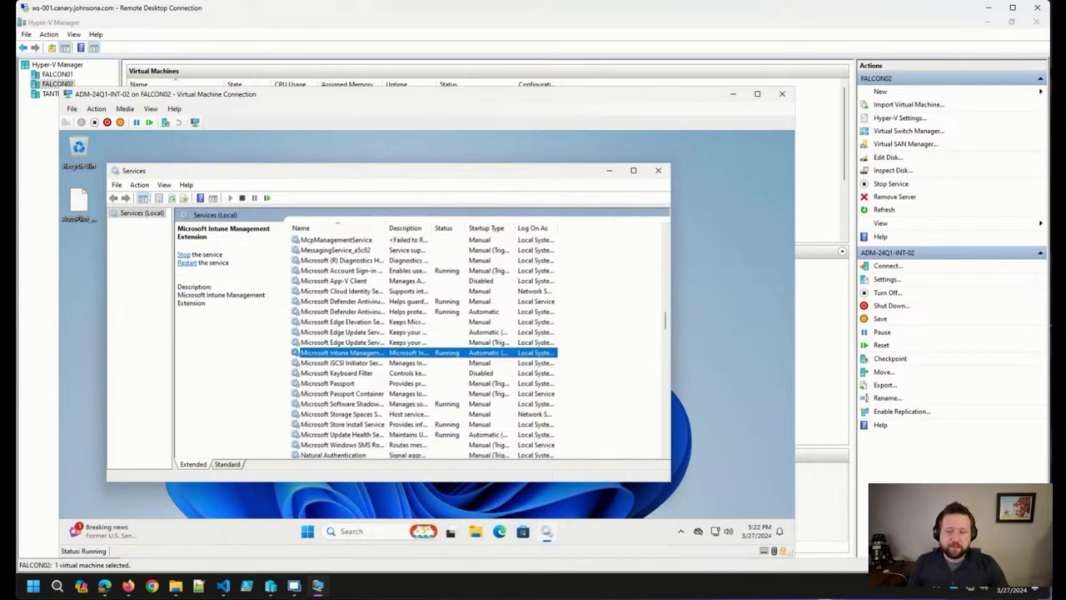
{"action": "left_click", "coordinate": [581, 308]}
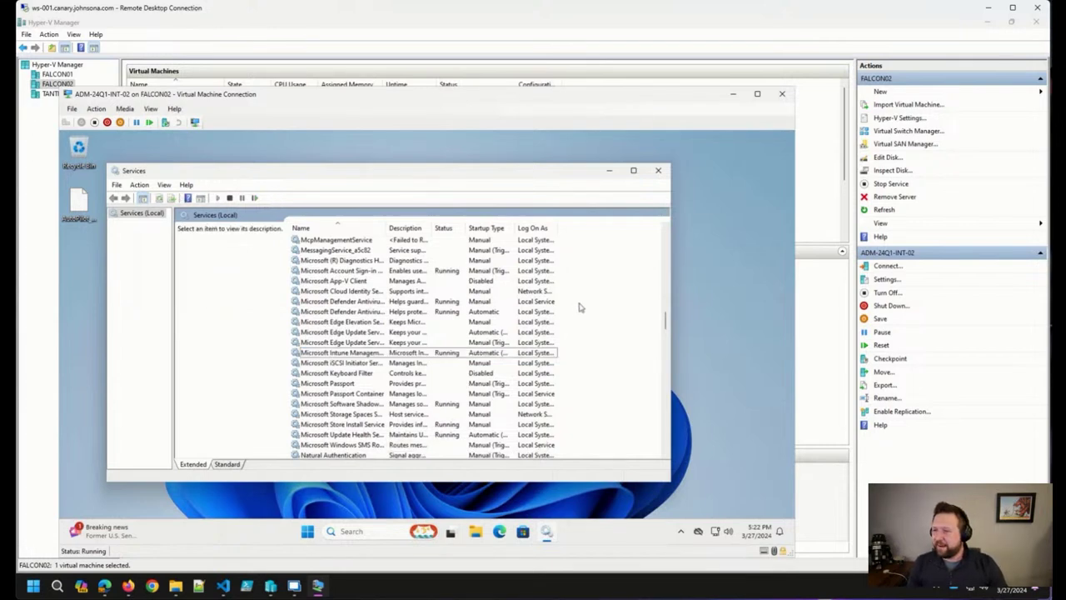
{"action": "left_click", "coordinate": [658, 171]}
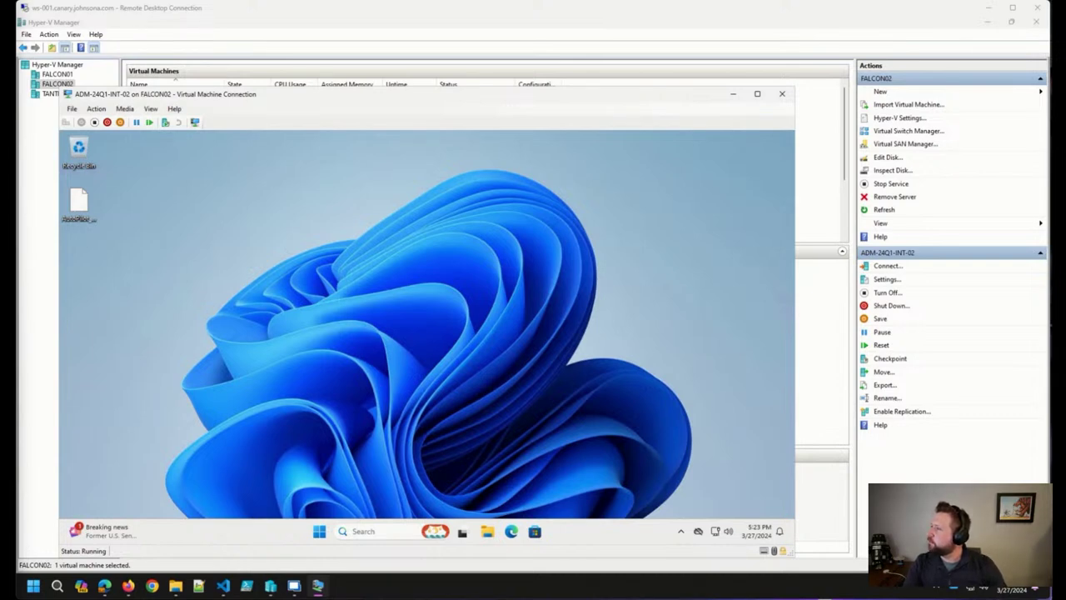
{"action": "left_click", "coordinate": [108, 589]}
{"action": "key", "text": "ctrl+t"}
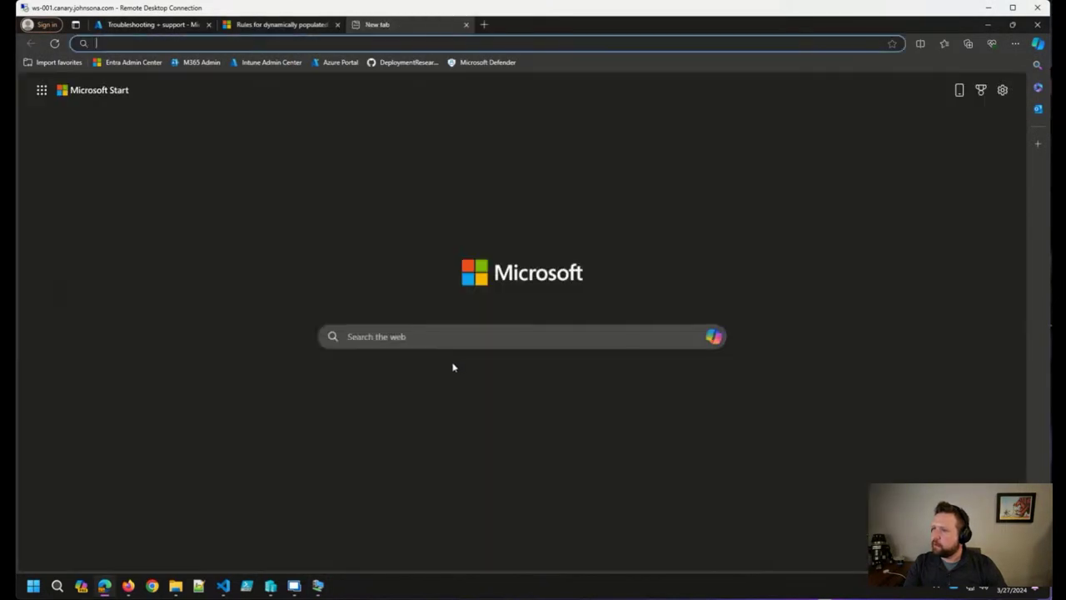
{"action": "type", "text": "https://www.deploymentresearch.com/force-application-reinstall-in-microsoft-intune-win32-apps/"}
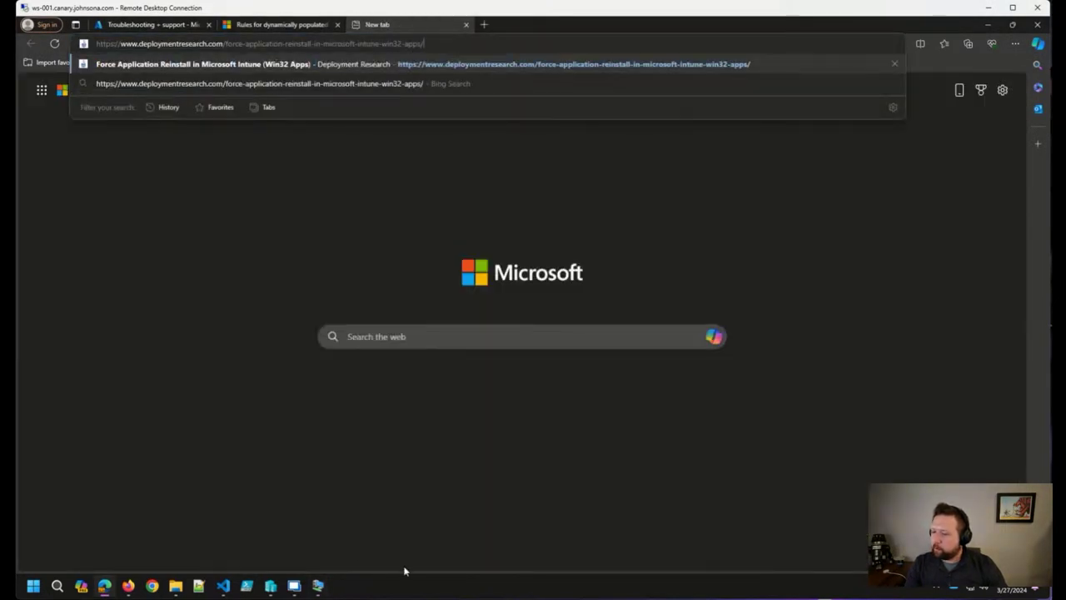
Switch back to the ADM-24Q1-INT-02 virtual machine and open the Accounts page of its Settings.
{"action": "left_click", "coordinate": [325, 588]}
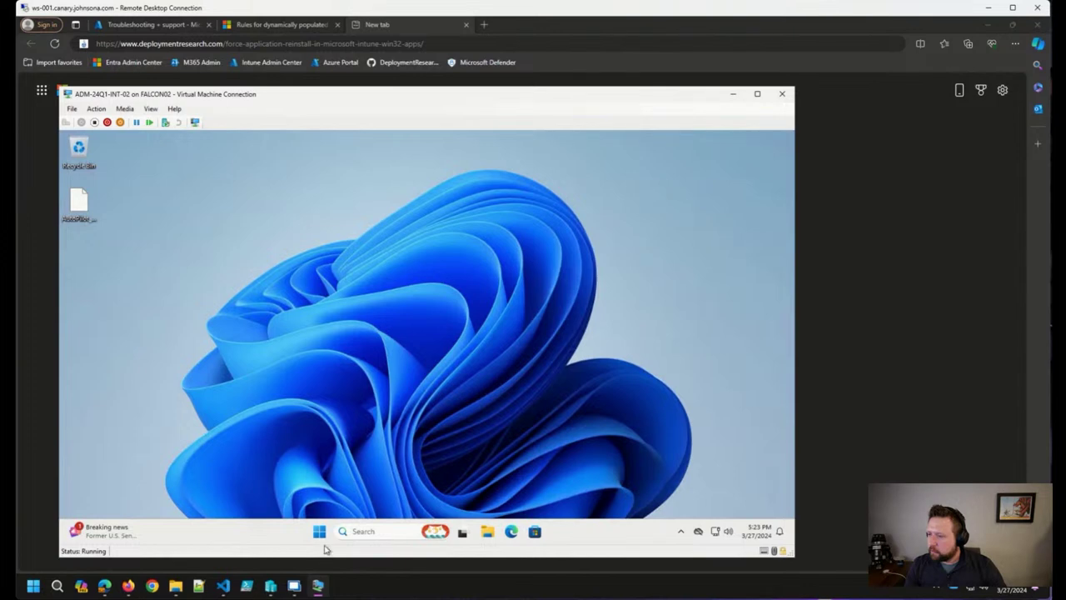
{"action": "left_click", "coordinate": [319, 532]}
{"action": "left_click", "coordinate": [349, 243]}
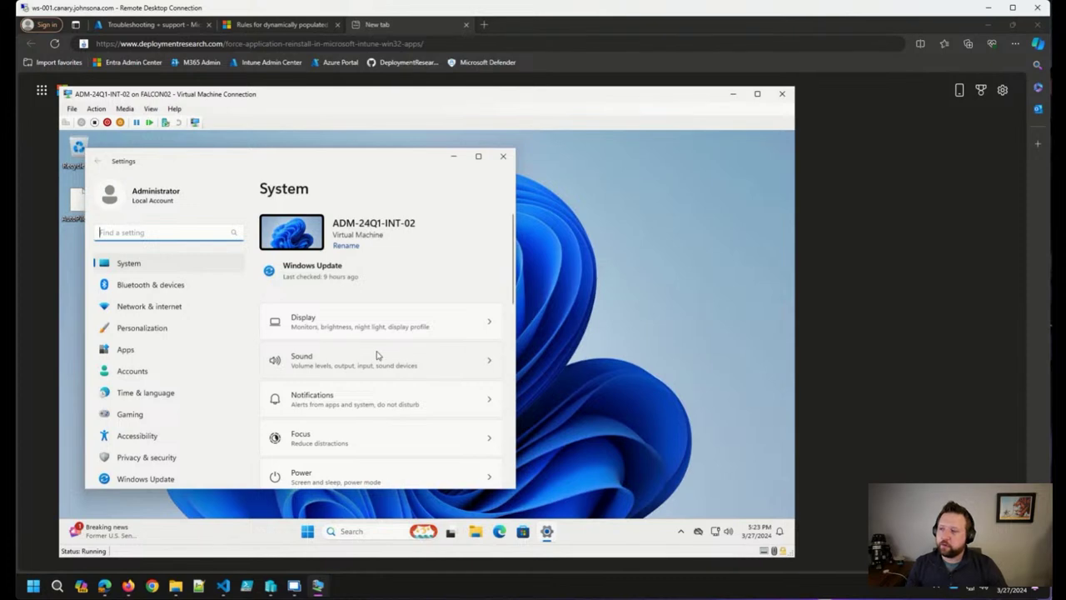
{"action": "scroll", "coordinate": [204, 331], "scroll_direction": "down", "scroll_amount": 1}
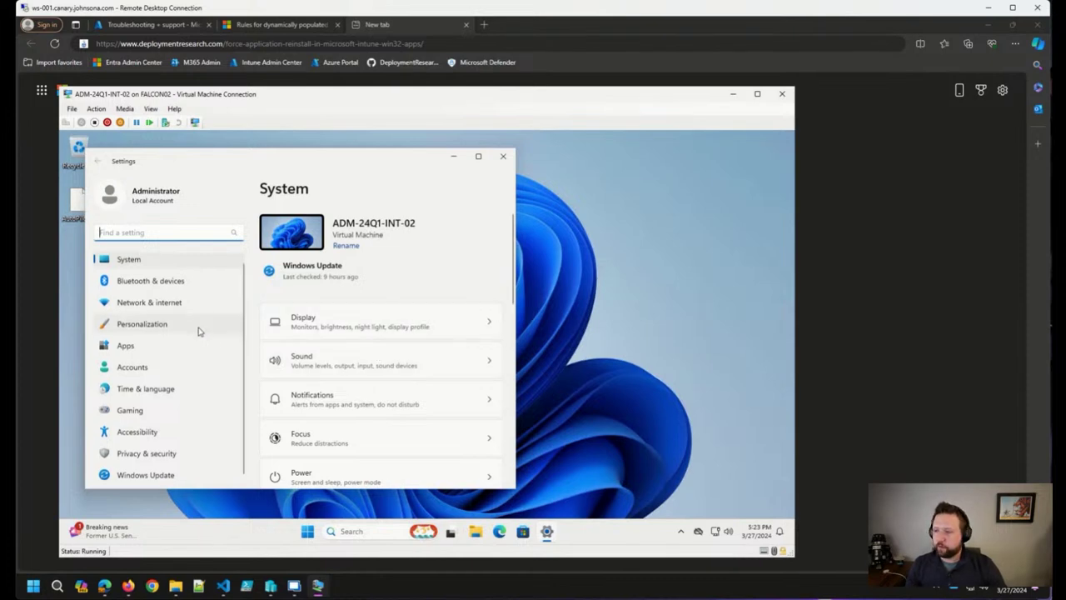
{"action": "left_click", "coordinate": [207, 372]}
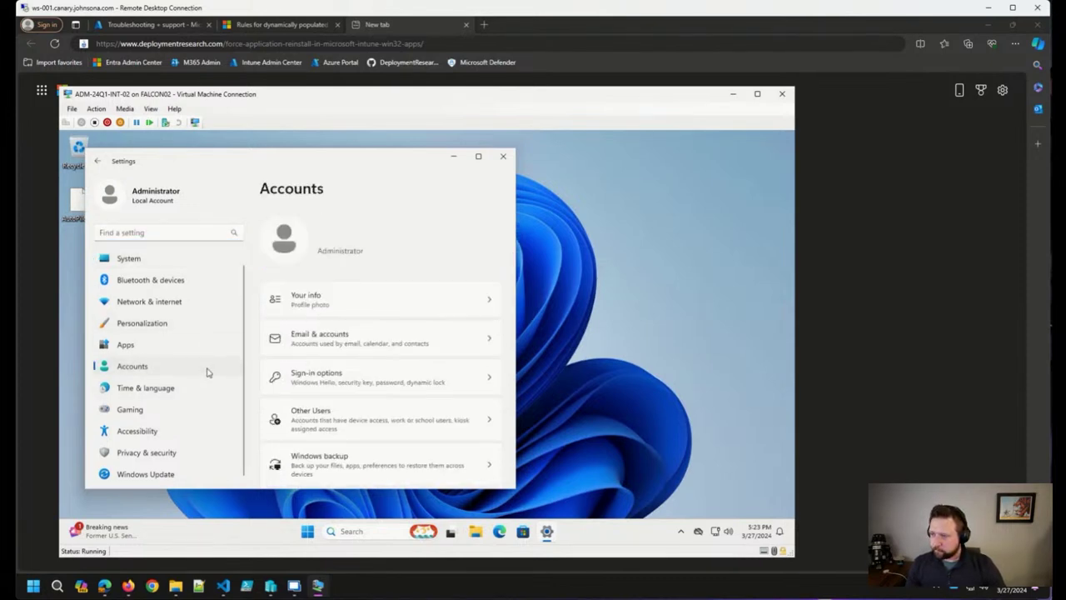
Open the management info for ADMLabs.net under Access work or school and show the Device sync status section.
{"action": "scroll", "coordinate": [375, 422], "scroll_direction": "down", "scroll_amount": 2}
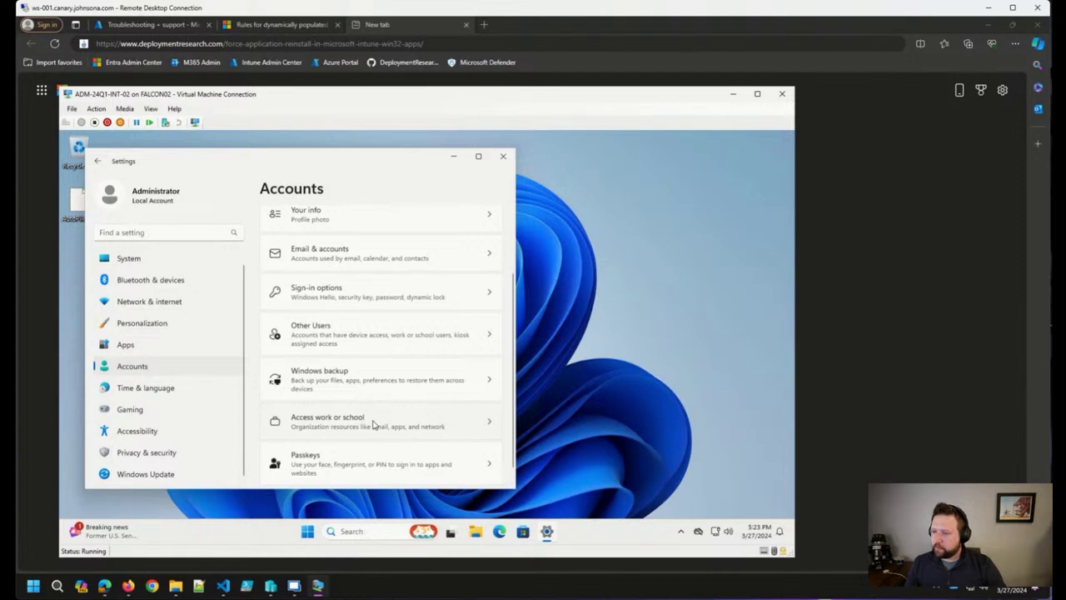
{"action": "left_click", "coordinate": [375, 422]}
{"action": "left_click", "coordinate": [464, 298]}
{"action": "left_click", "coordinate": [458, 326]}
{"action": "scroll", "coordinate": [385, 342], "scroll_direction": "down", "scroll_amount": 5}
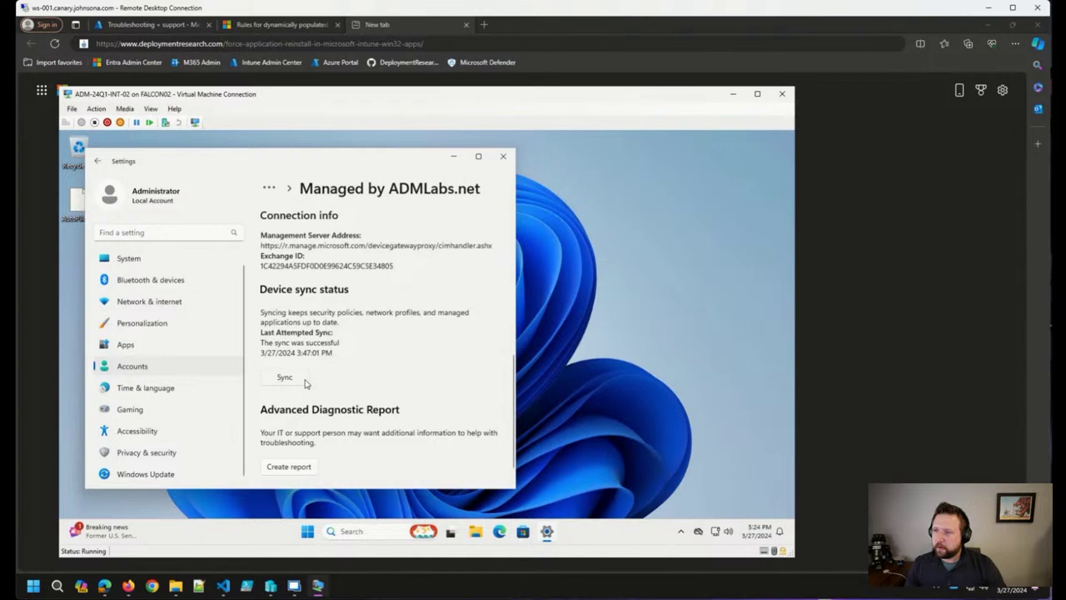
Load the Force Application Reinstall article in Edge, look through its registry key and PowerShell sections, and return to its beginning.
{"action": "left_click", "coordinate": [566, 62]}
{"action": "key", "text": "Return"}
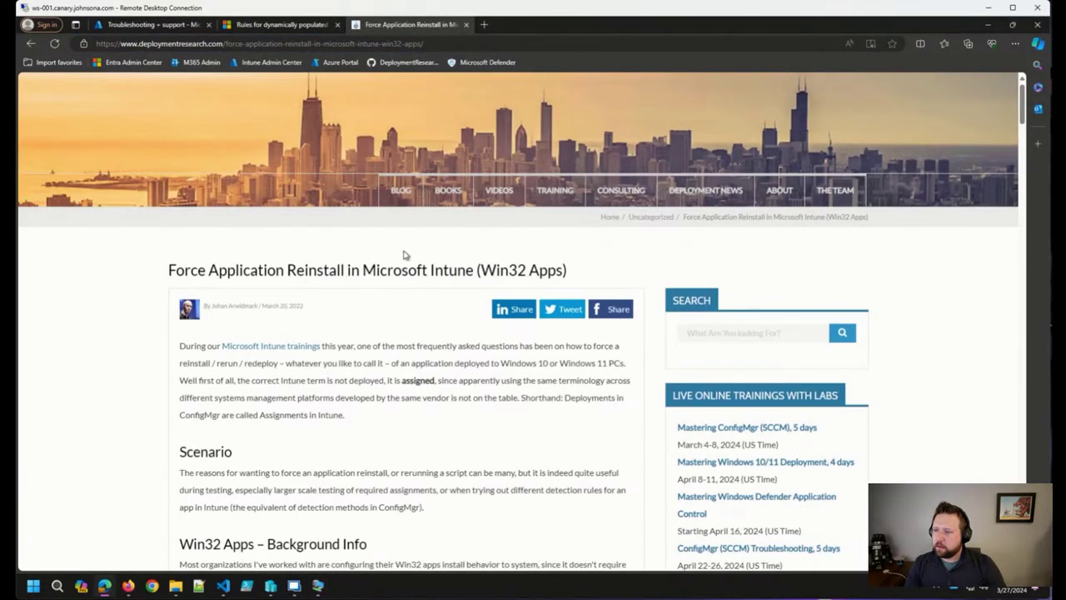
{"action": "scroll", "coordinate": [359, 290], "scroll_direction": "down", "scroll_amount": 1}
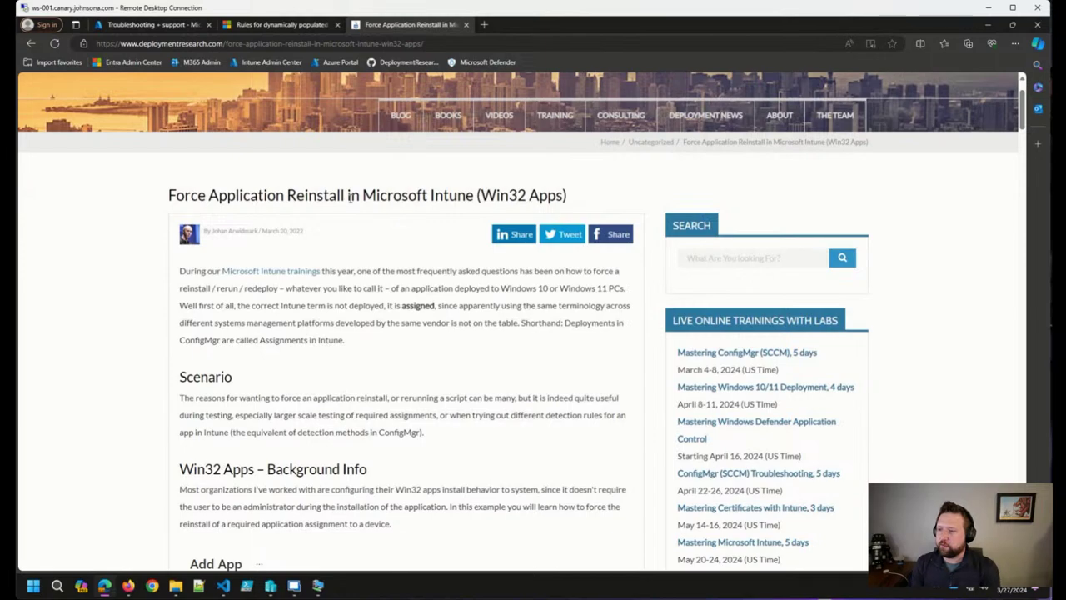
{"action": "scroll", "coordinate": [351, 198], "scroll_direction": "down", "scroll_amount": 1}
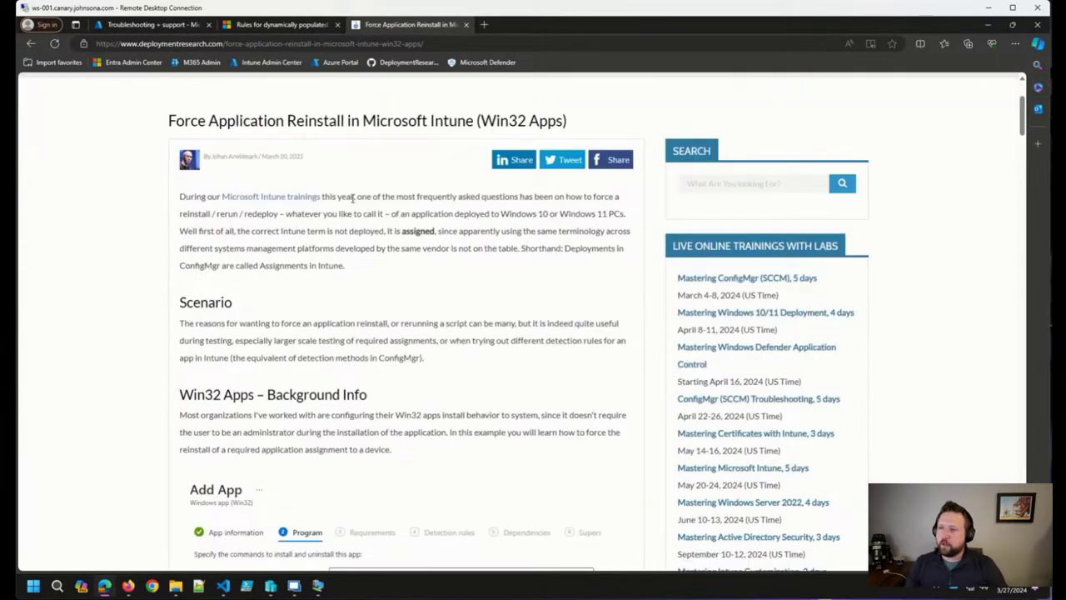
{"action": "scroll", "coordinate": [387, 280], "scroll_direction": "down", "scroll_amount": 2}
{"action": "scroll", "coordinate": [387, 280], "scroll_direction": "down", "scroll_amount": 5}
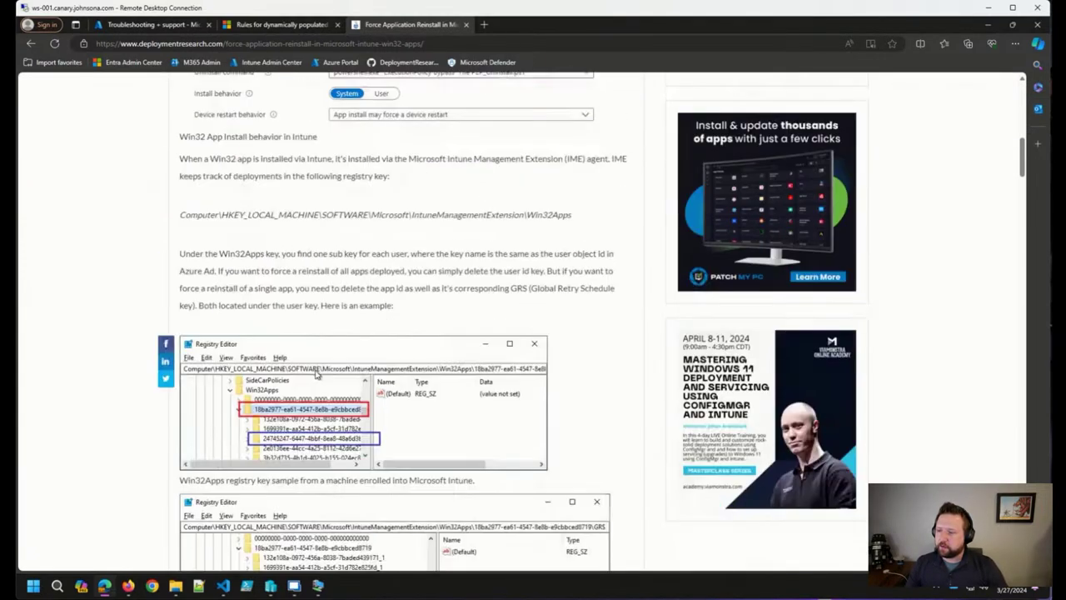
{"action": "scroll", "coordinate": [236, 354], "scroll_direction": "down", "scroll_amount": 5}
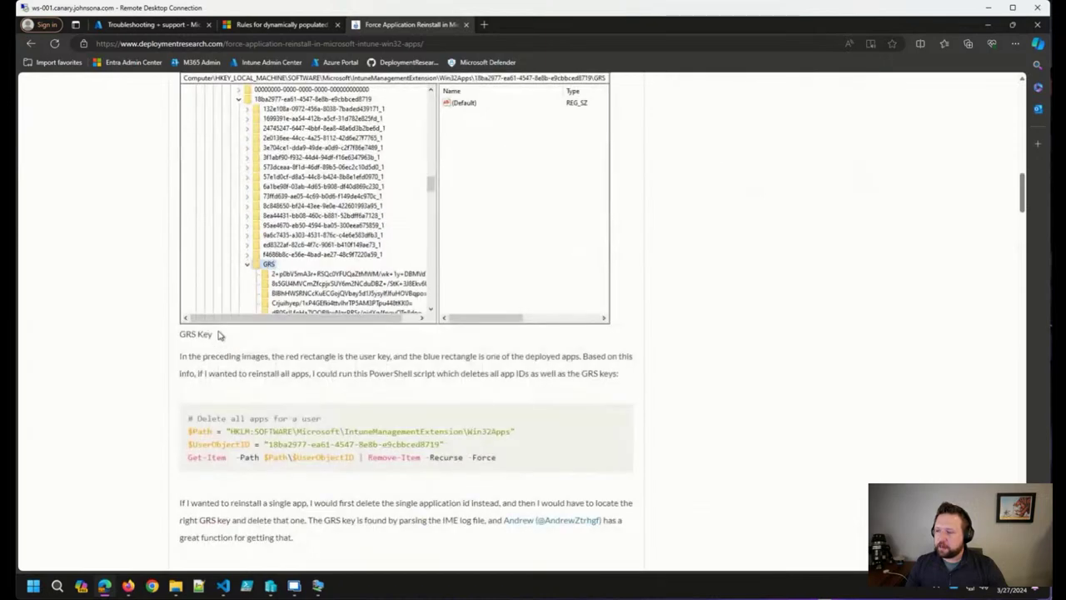
{"action": "scroll", "coordinate": [209, 337], "scroll_direction": "down", "scroll_amount": 15}
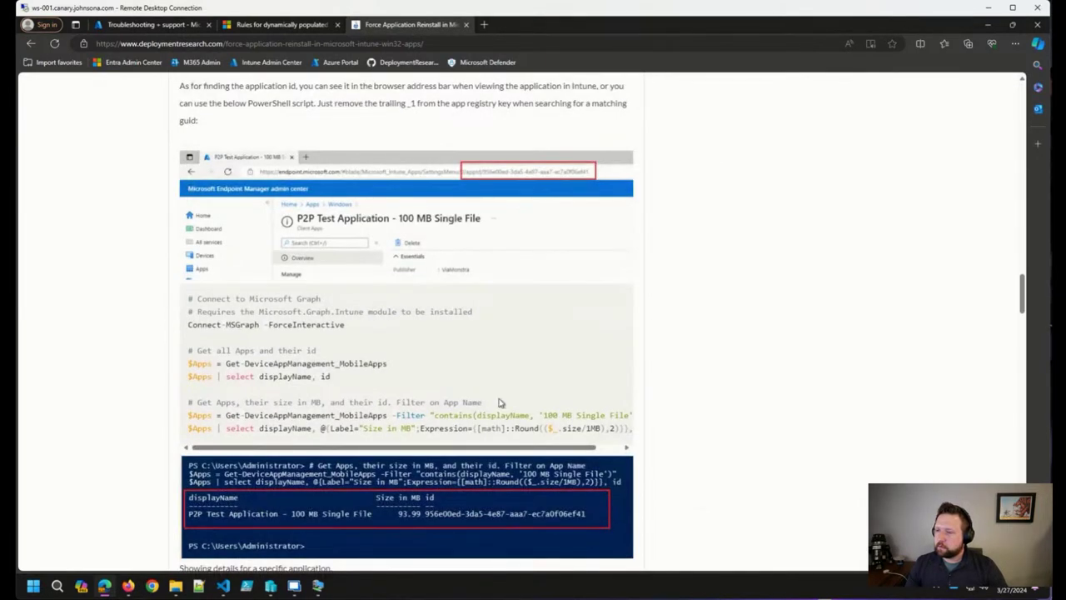
{"action": "scroll", "coordinate": [503, 403], "scroll_direction": "down", "scroll_amount": 6}
{"action": "key", "text": "Home"}
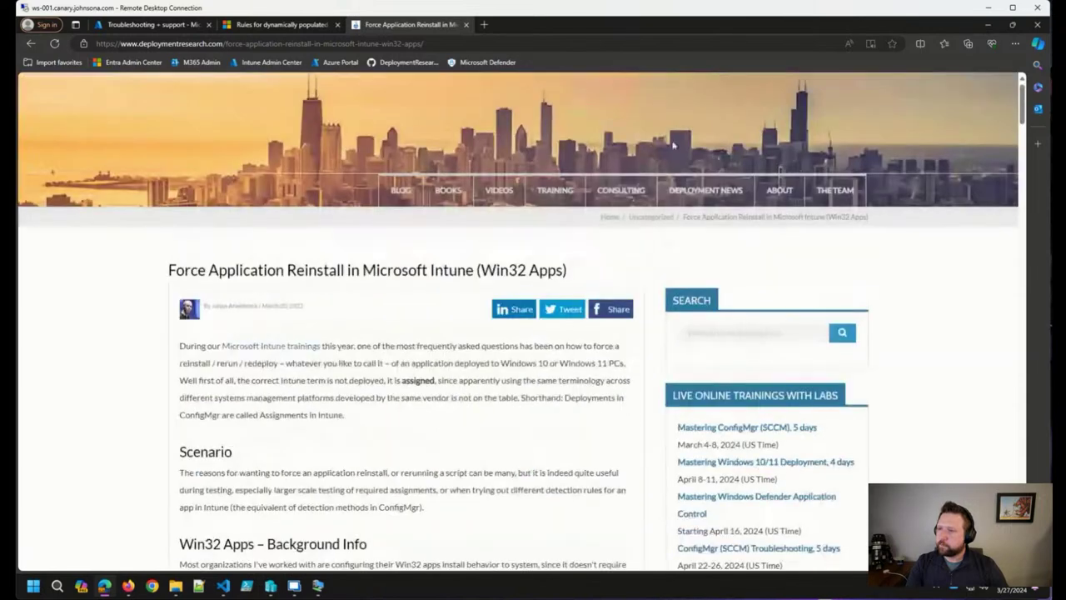
Select the article's web address and its title, and look over the Scenario and Win32 Apps – Background Info sections.
{"action": "left_click", "coordinate": [499, 43]}
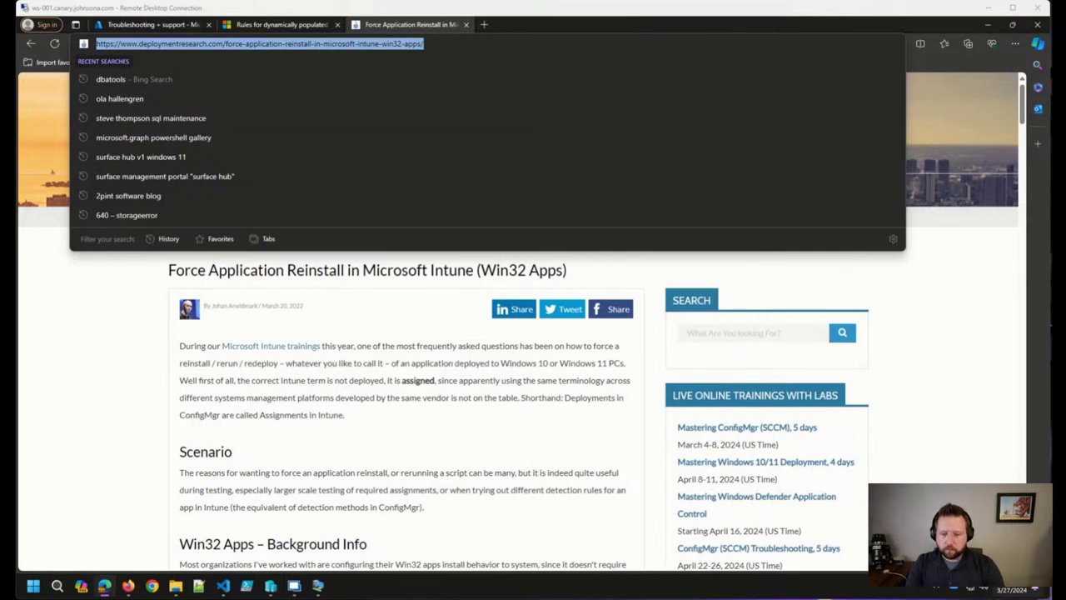
{"action": "left_click", "coordinate": [366, 396]}
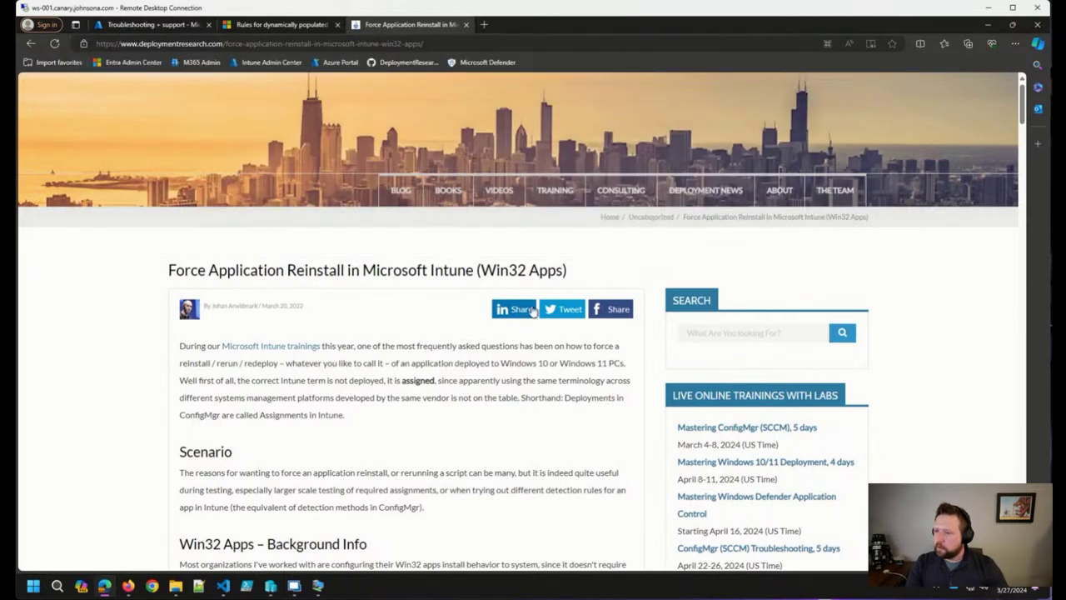
{"action": "left_click_drag", "start_coordinate": [585, 279], "coordinate": [527, 270]}
{"action": "left_click_drag", "start_coordinate": [404, 268], "coordinate": [150, 285]}
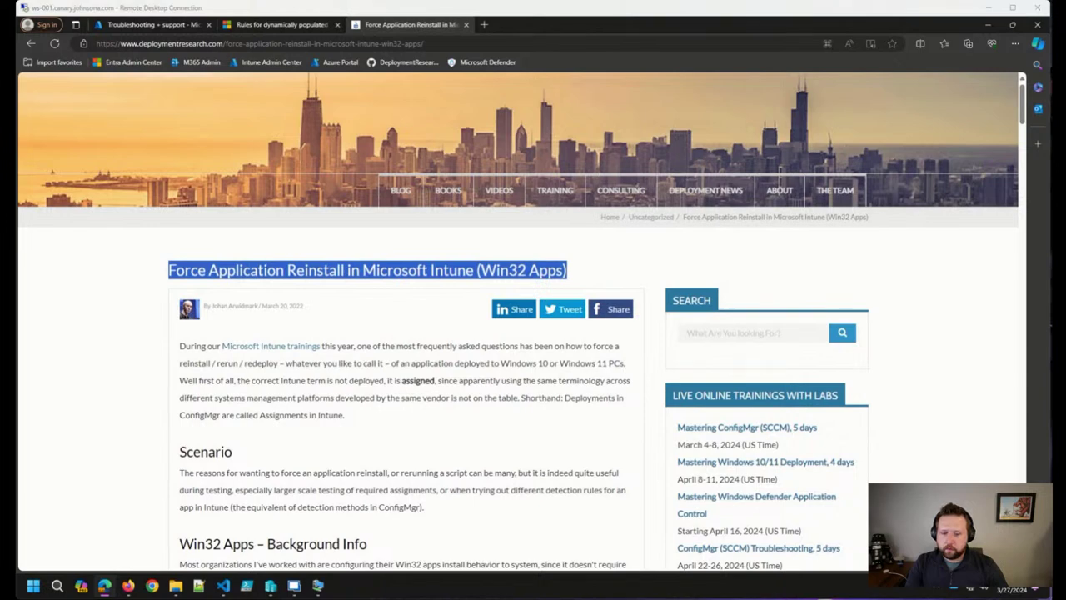
{"action": "left_click", "coordinate": [474, 433]}
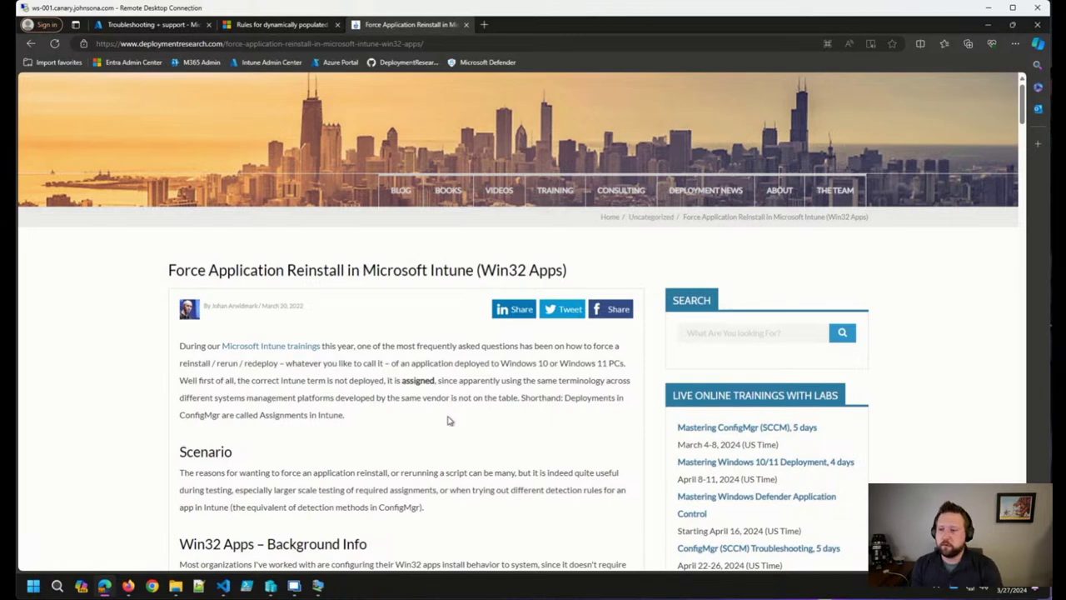
{"action": "scroll", "coordinate": [417, 346], "scroll_direction": "down", "scroll_amount": 2}
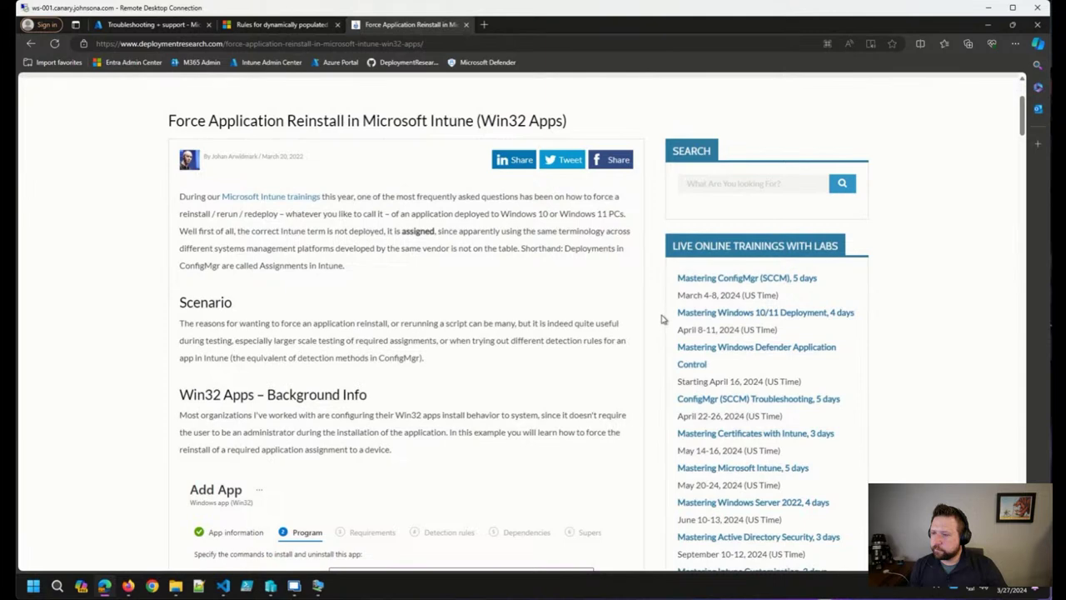
{"action": "scroll", "coordinate": [662, 320], "scroll_direction": "down", "scroll_amount": 3}
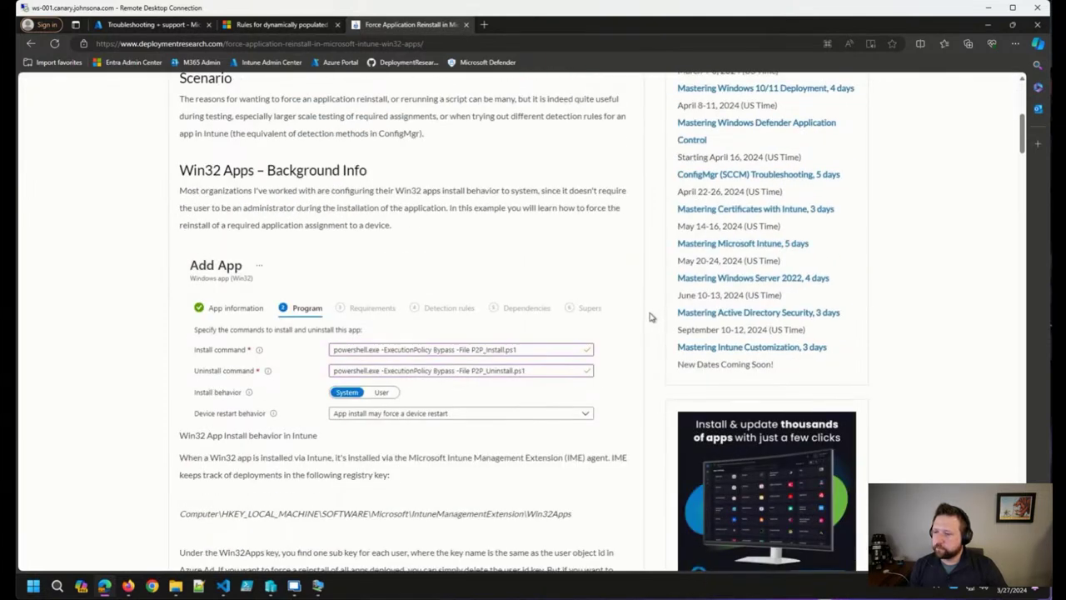
{"action": "scroll", "coordinate": [652, 316], "scroll_direction": "up", "scroll_amount": 2}
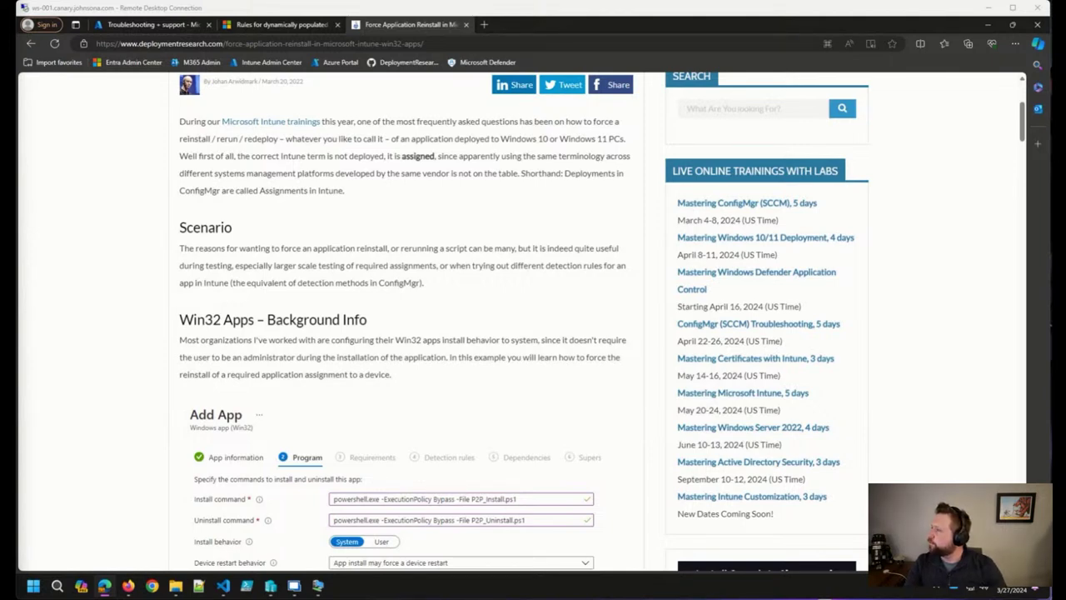
{"action": "key", "text": "ctrl+t"}
{"action": "type", "text": "https://learn.microsoft.com/en-us/mem/configmgr/core/plan-design/hierarchy/ports"}
{"action": "key", "text": "Return"}
{"action": "scroll", "coordinate": [539, 333], "scroll_direction": "down", "scroll_amount": 3}
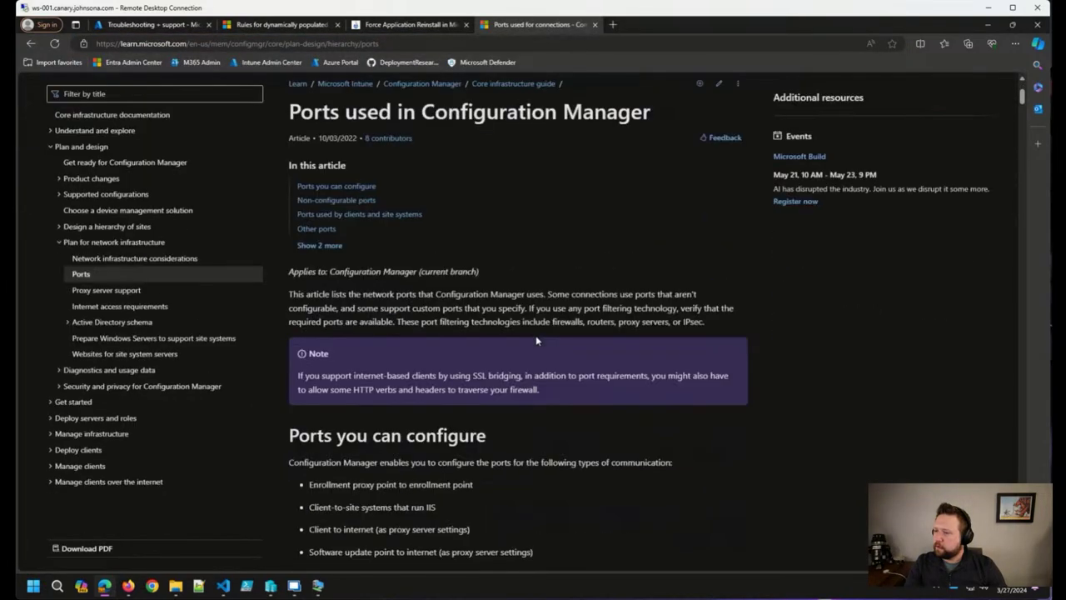
{"action": "scroll", "coordinate": [497, 373], "scroll_direction": "down", "scroll_amount": 3}
{"action": "scroll", "coordinate": [494, 376], "scroll_direction": "down", "scroll_amount": 6}
{"action": "scroll", "coordinate": [492, 374], "scroll_direction": "up", "scroll_amount": 2}
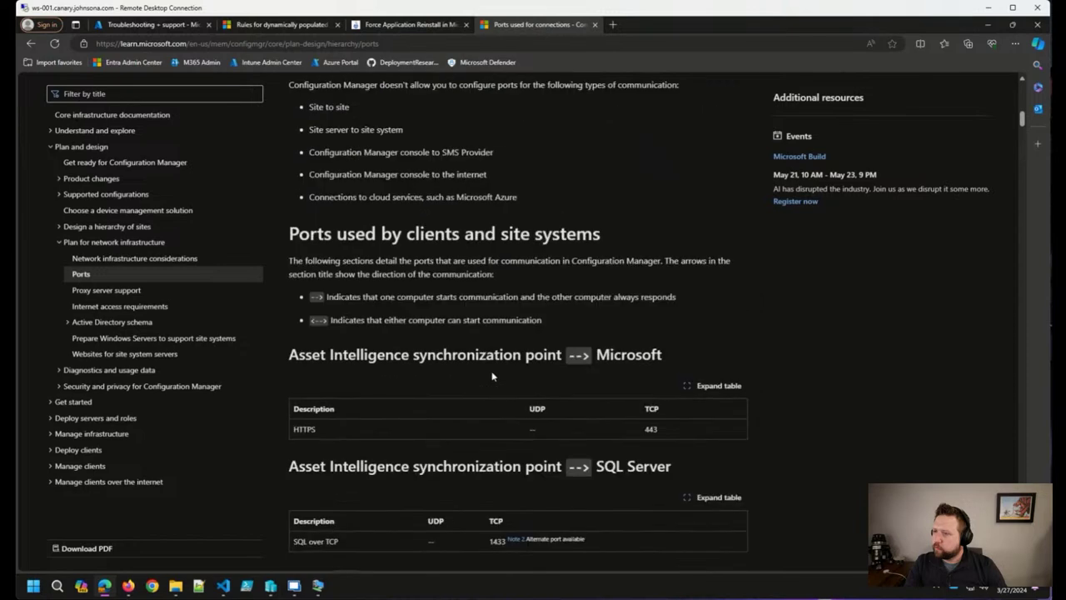
Look through the port tables from Client to Client down to Configuration Manager console to SMS Provider.
{"action": "scroll", "coordinate": [469, 364], "scroll_direction": "down", "scroll_amount": 4}
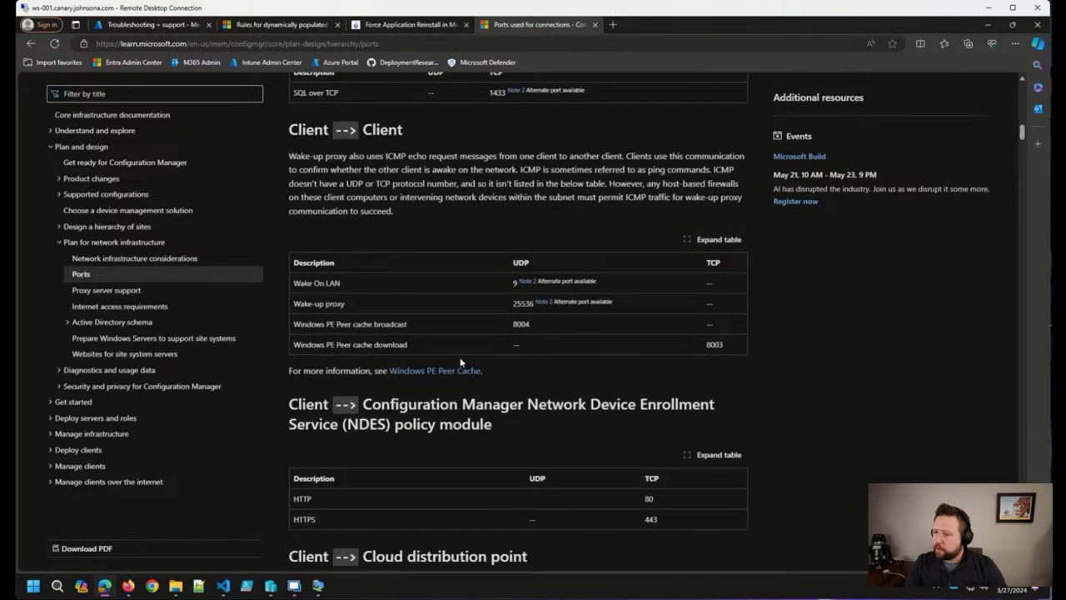
{"action": "scroll", "coordinate": [463, 363], "scroll_direction": "down", "scroll_amount": 2}
{"action": "scroll", "coordinate": [459, 360], "scroll_direction": "down", "scroll_amount": 3}
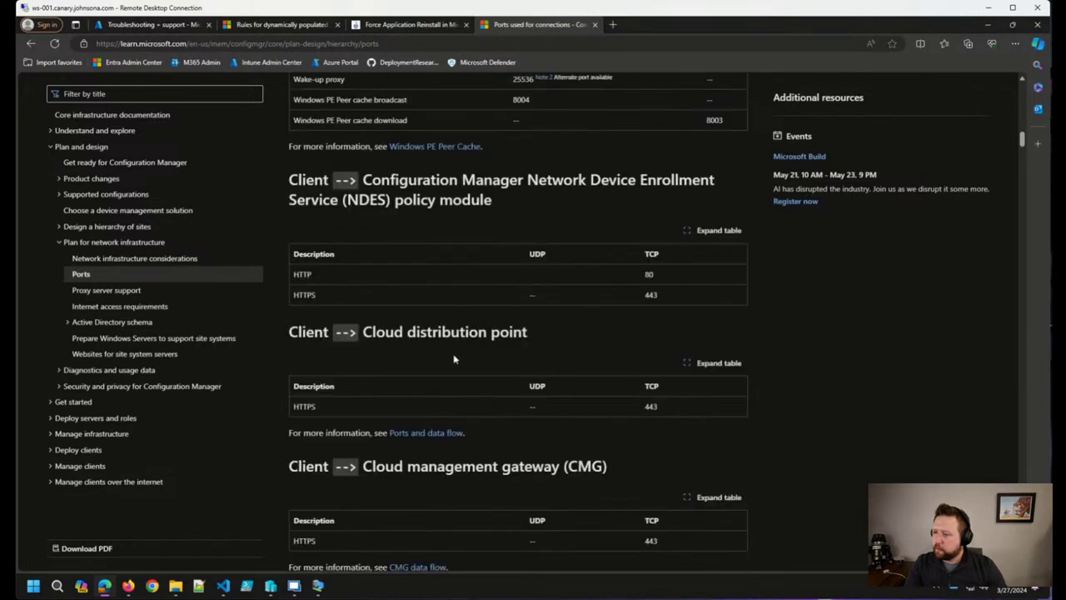
{"action": "scroll", "coordinate": [445, 358], "scroll_direction": "up", "scroll_amount": 4}
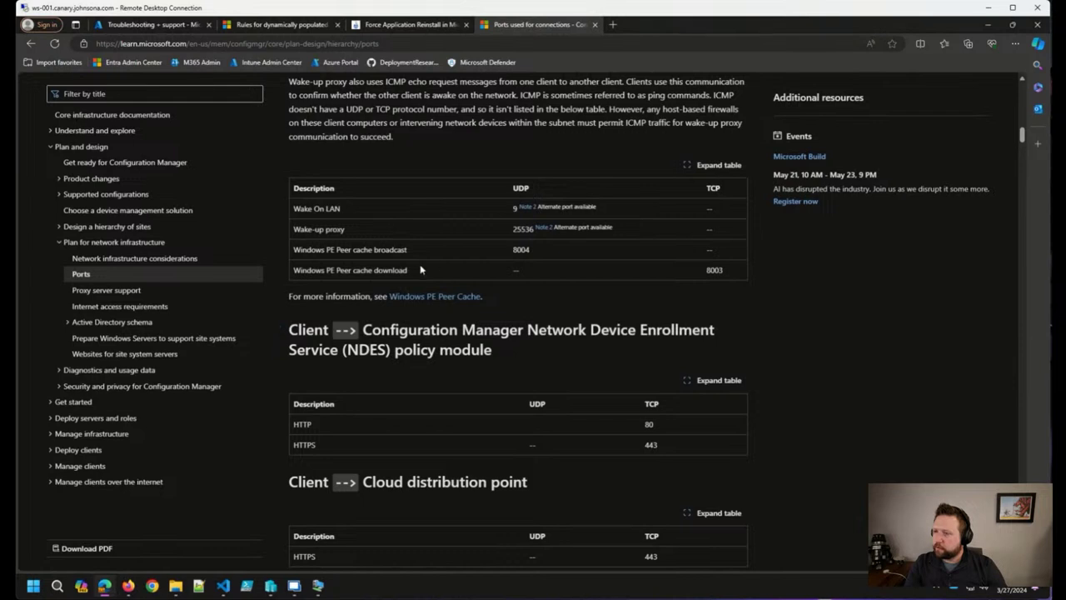
{"action": "scroll", "coordinate": [399, 279], "scroll_direction": "down", "scroll_amount": 2}
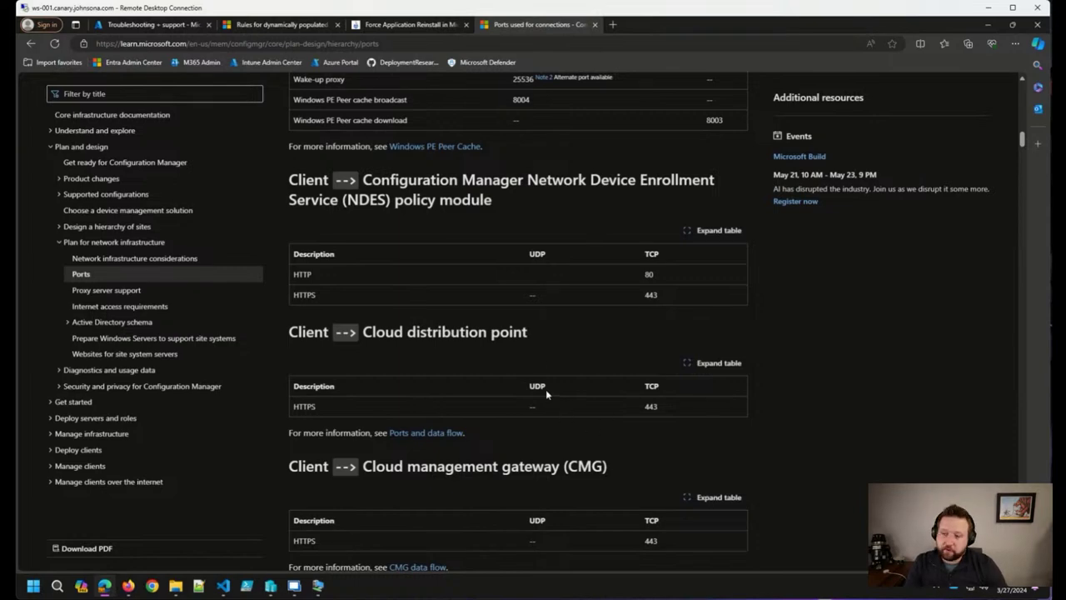
{"action": "scroll", "coordinate": [536, 383], "scroll_direction": "down", "scroll_amount": 2}
{"action": "scroll", "coordinate": [537, 383], "scroll_direction": "down", "scroll_amount": 4}
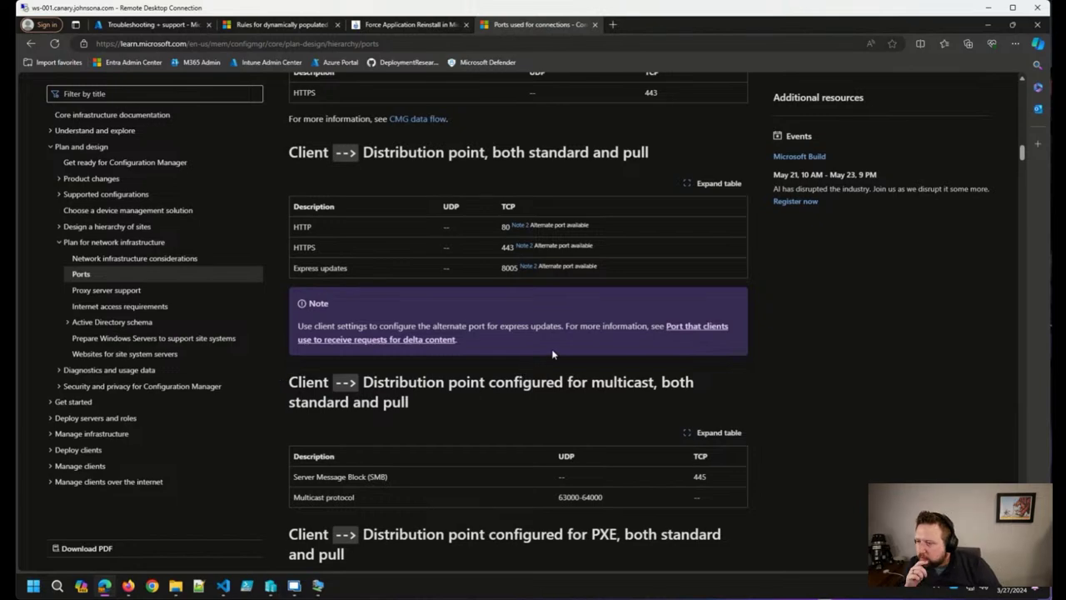
{"action": "scroll", "coordinate": [533, 373], "scroll_direction": "down", "scroll_amount": 7}
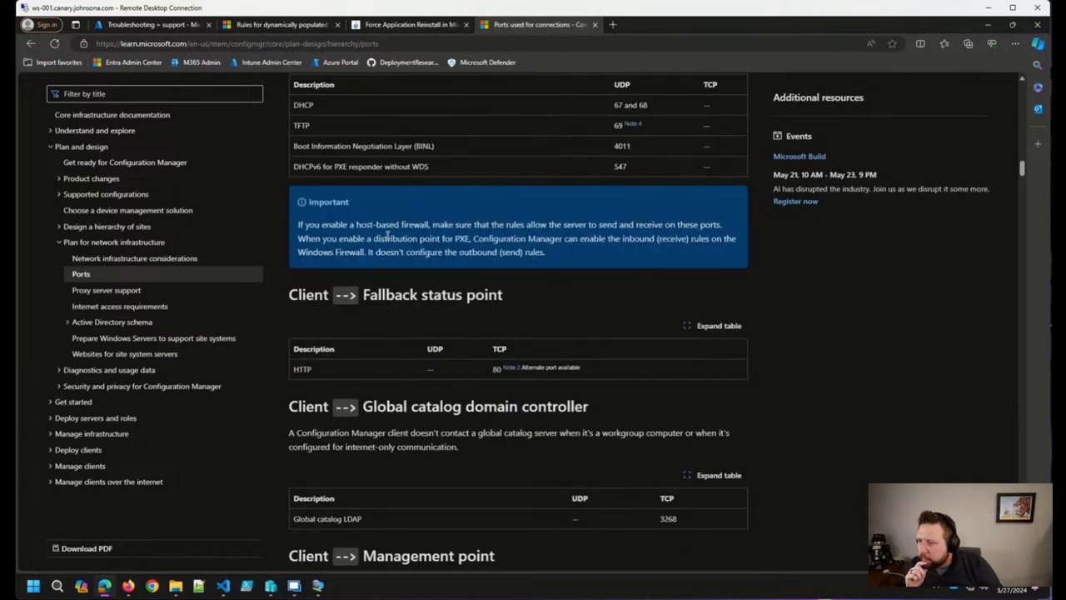
{"action": "scroll", "coordinate": [359, 227], "scroll_direction": "down", "scroll_amount": 4}
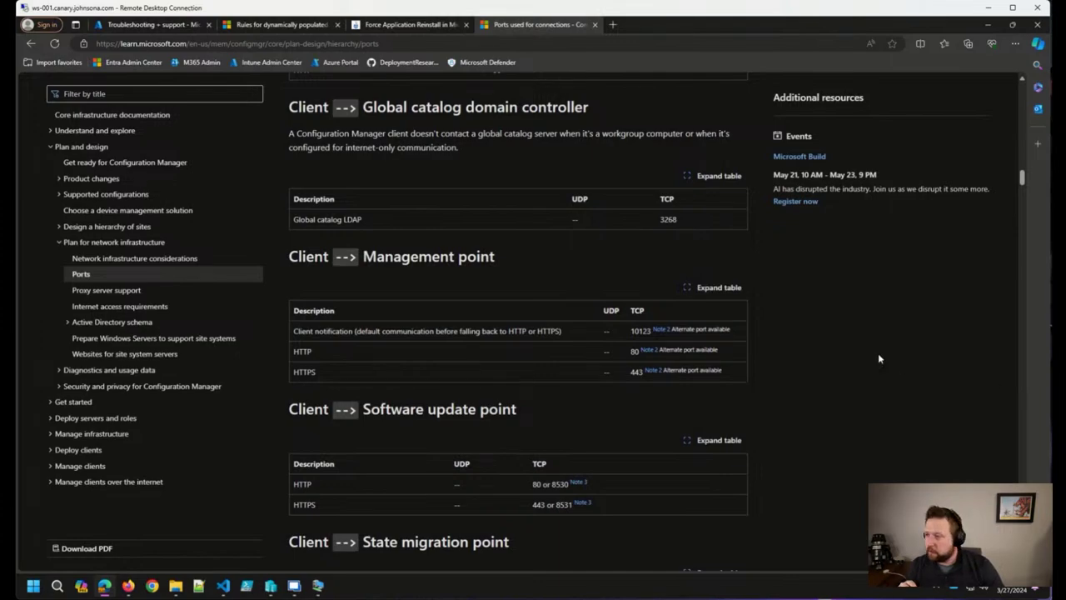
{"action": "scroll", "coordinate": [879, 358], "scroll_direction": "down", "scroll_amount": 15}
{"action": "scroll", "coordinate": [878, 358], "scroll_direction": "down", "scroll_amount": 9}
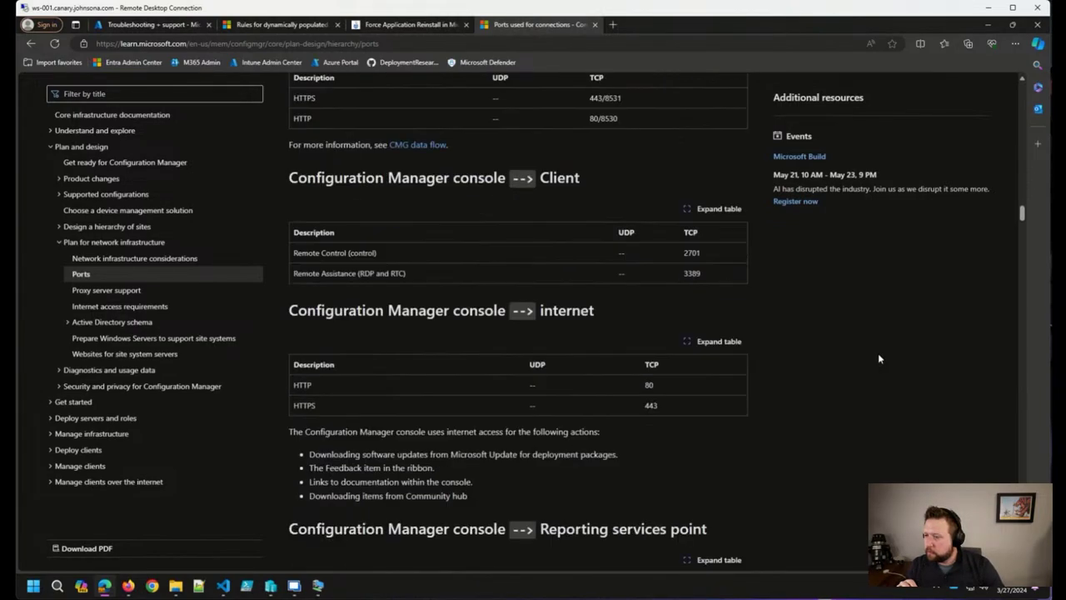
{"action": "scroll", "coordinate": [878, 358], "scroll_direction": "down", "scroll_amount": 1}
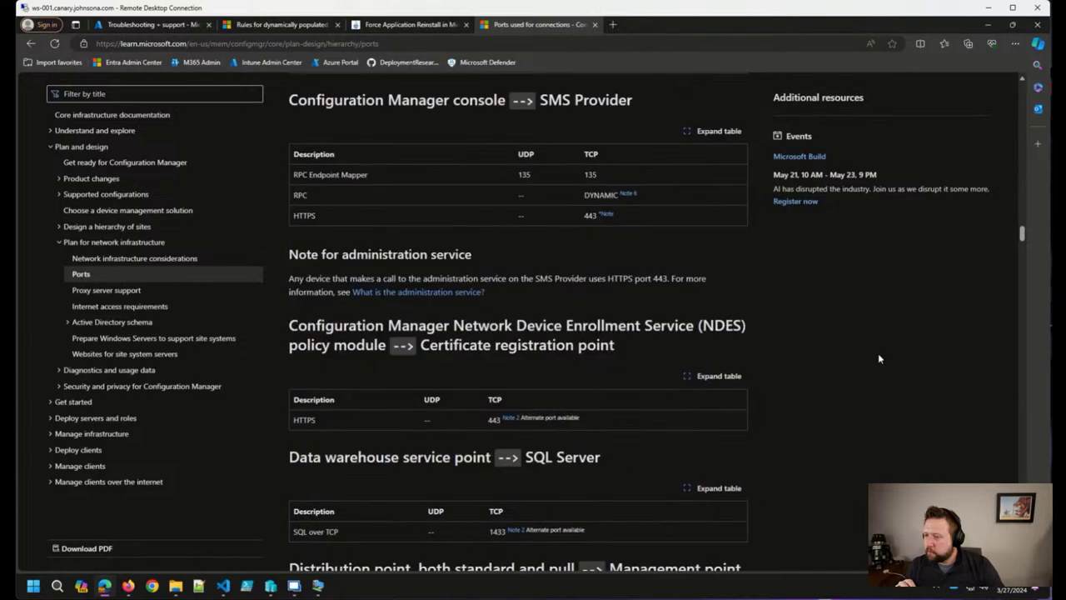
Return to the beginning of the ports article and review its introduction and the Ports you can configure section.
{"action": "scroll", "coordinate": [842, 404], "scroll_direction": "up", "scroll_amount": 15}
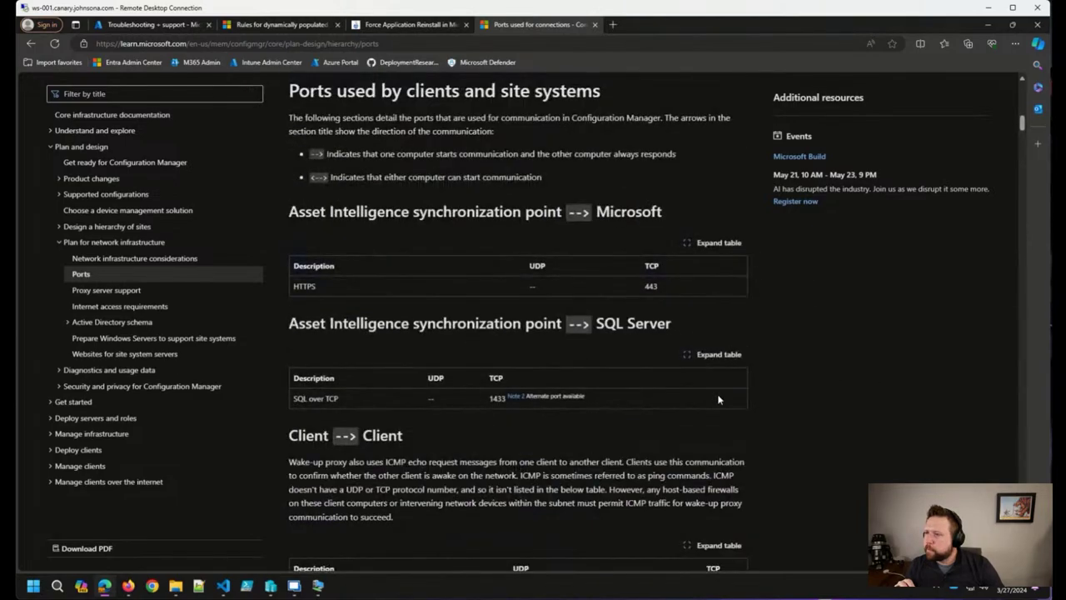
{"action": "scroll", "coordinate": [716, 396], "scroll_direction": "up", "scroll_amount": 5}
{"action": "scroll", "coordinate": [715, 395], "scroll_direction": "up", "scroll_amount": 2}
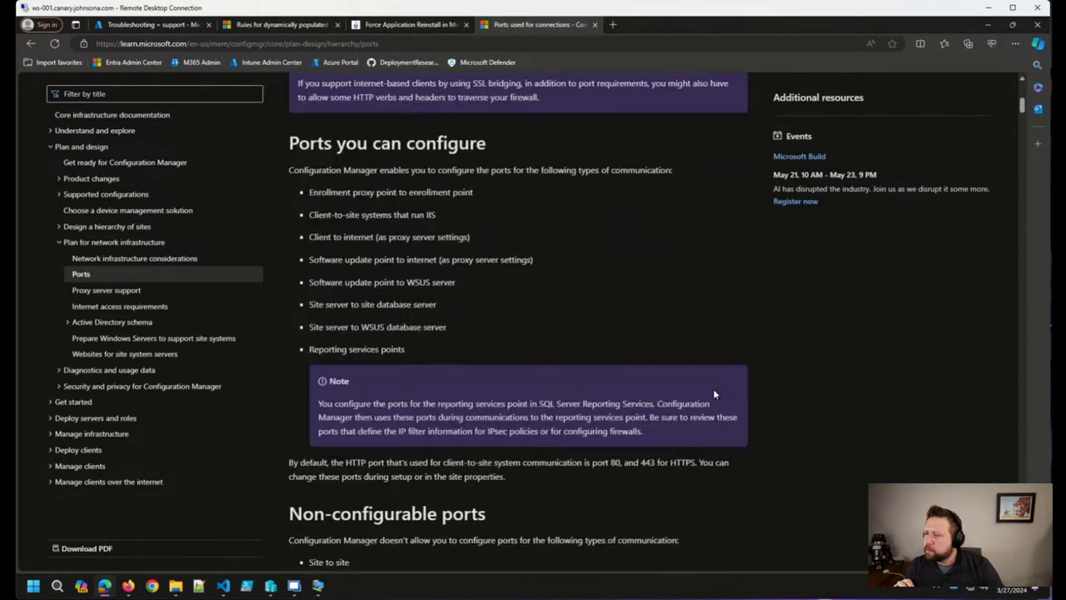
{"action": "scroll", "coordinate": [703, 385], "scroll_direction": "up", "scroll_amount": 2}
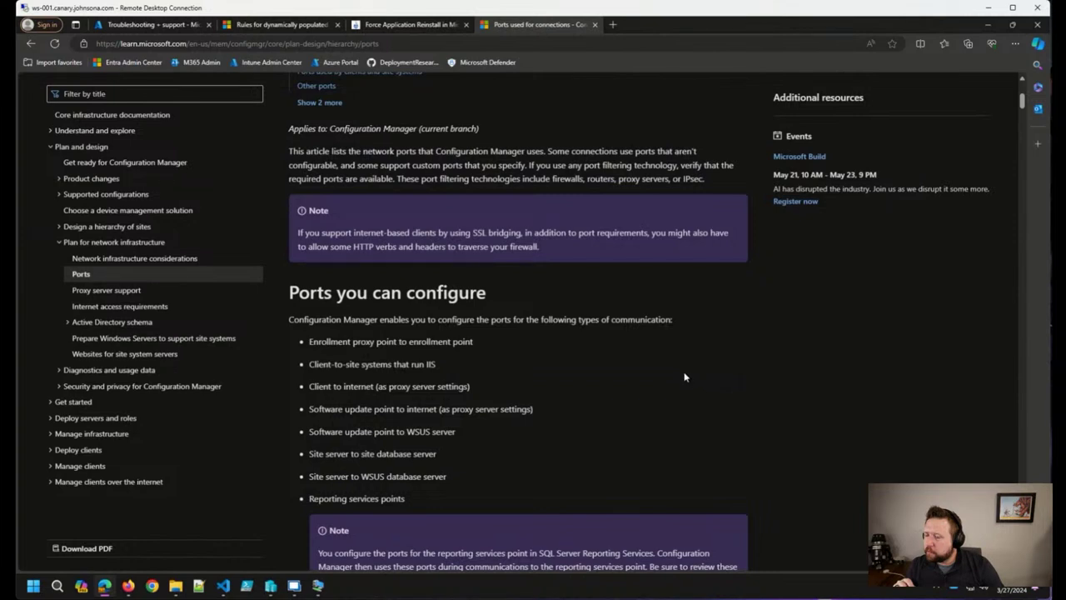
{"action": "scroll", "coordinate": [685, 377], "scroll_direction": "up", "scroll_amount": 3}
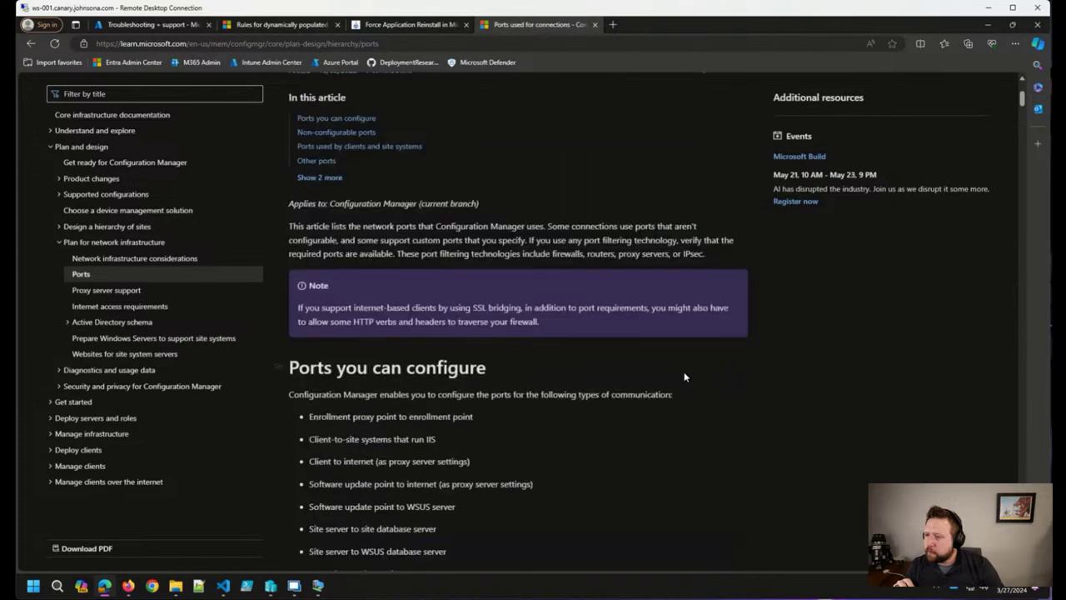
Examine the client port tables for wake-up proxy, cloud management gateway, distribution points, PXE, fallback status point, management point and software update point.
{"action": "scroll", "coordinate": [685, 374], "scroll_direction": "down", "scroll_amount": 6}
{"action": "scroll", "coordinate": [682, 366], "scroll_direction": "down", "scroll_amount": 15}
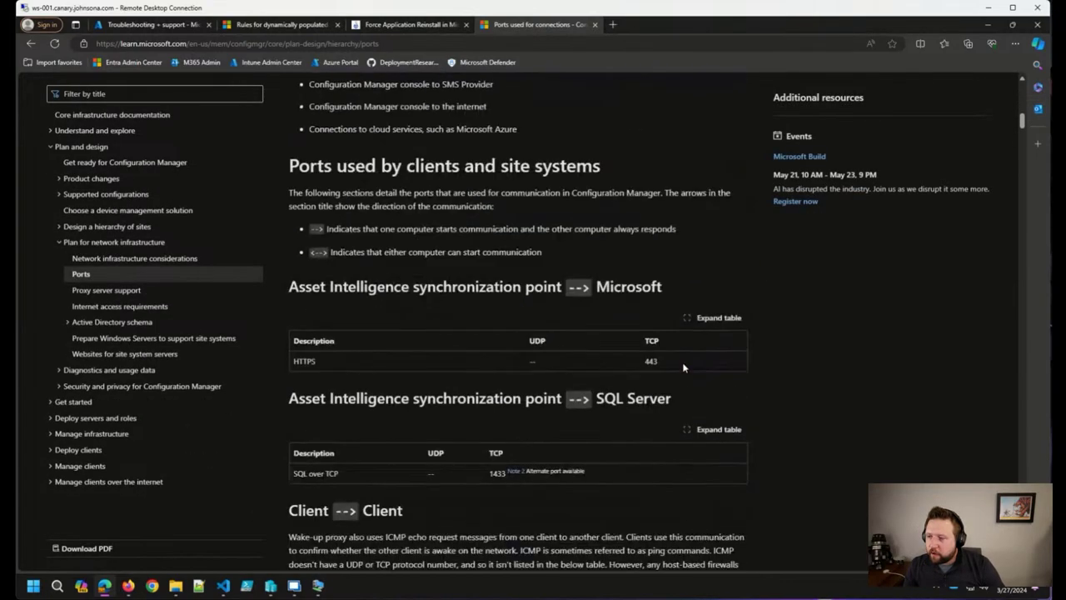
{"action": "scroll", "coordinate": [677, 356], "scroll_direction": "up", "scroll_amount": 1}
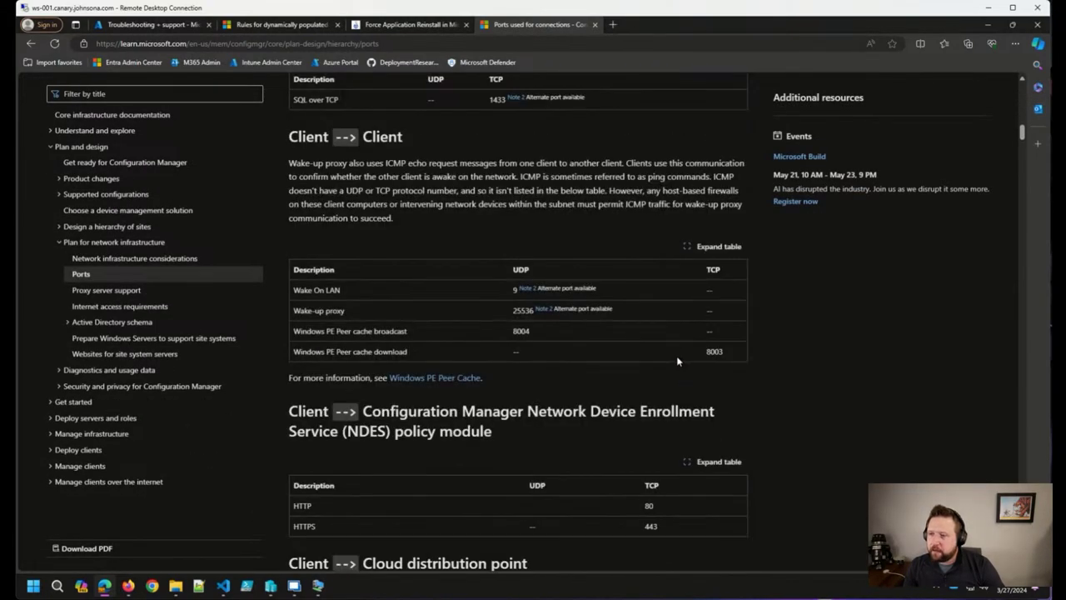
{"action": "scroll", "coordinate": [670, 358], "scroll_direction": "down", "scroll_amount": 3}
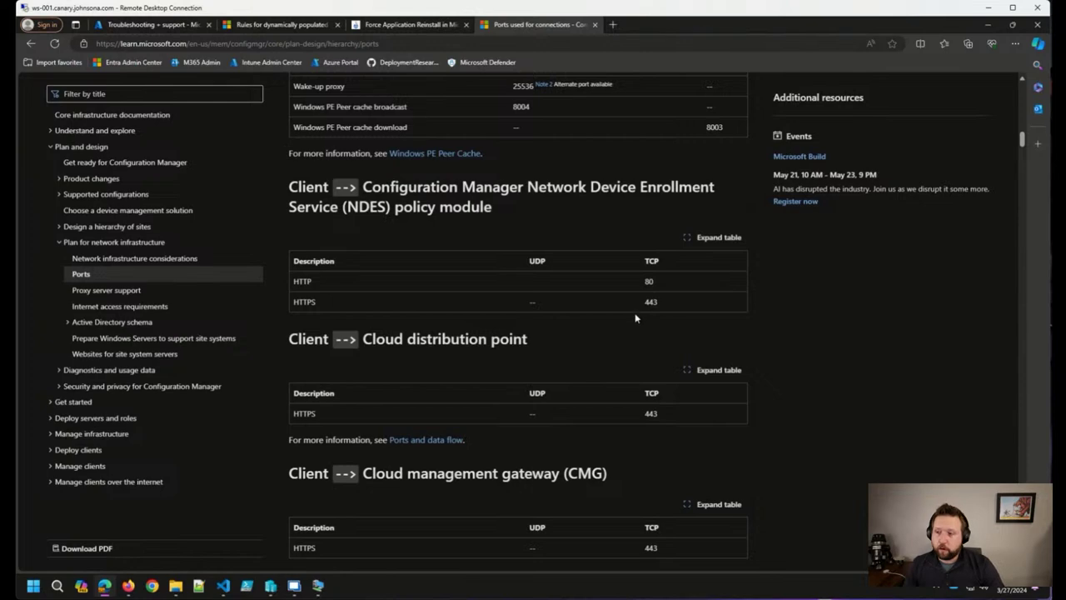
{"action": "scroll", "coordinate": [634, 313], "scroll_direction": "down", "scroll_amount": 5}
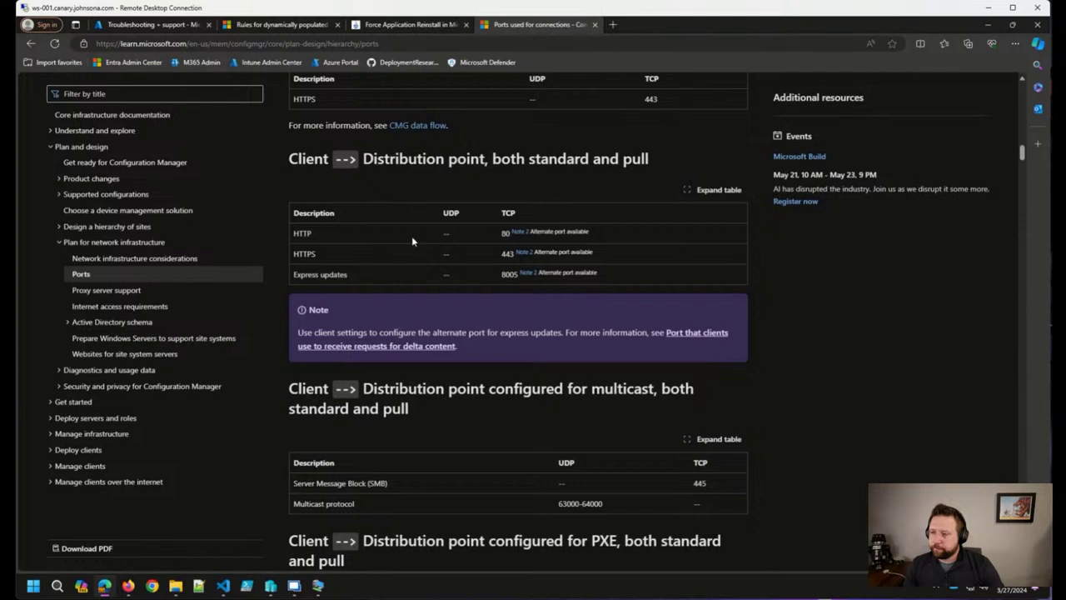
{"action": "scroll", "coordinate": [472, 266], "scroll_direction": "up", "scroll_amount": 1}
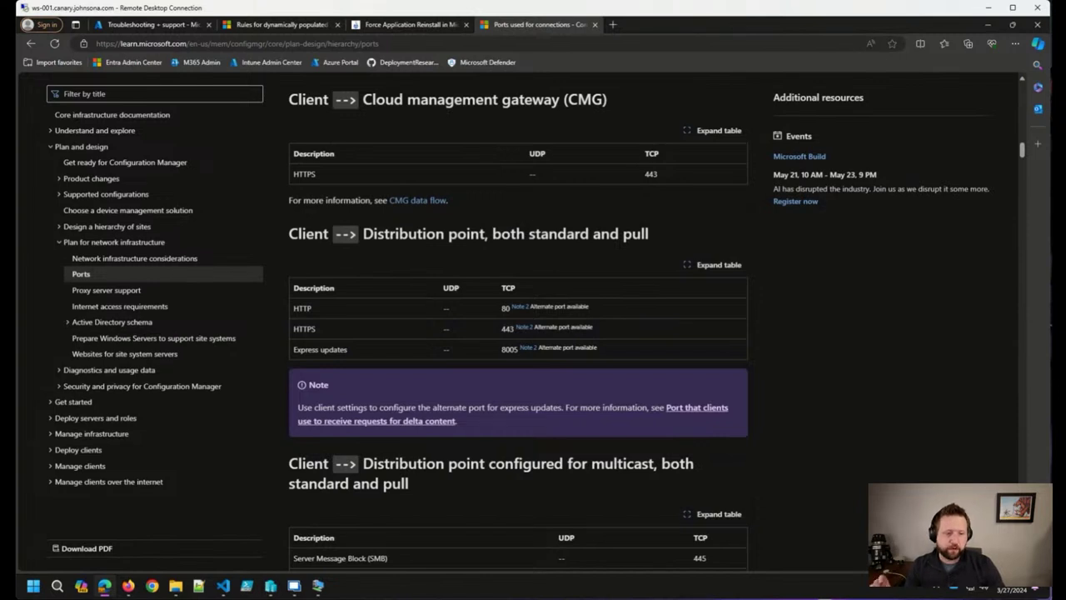
{"action": "scroll", "coordinate": [853, 418], "scroll_direction": "down", "scroll_amount": 1}
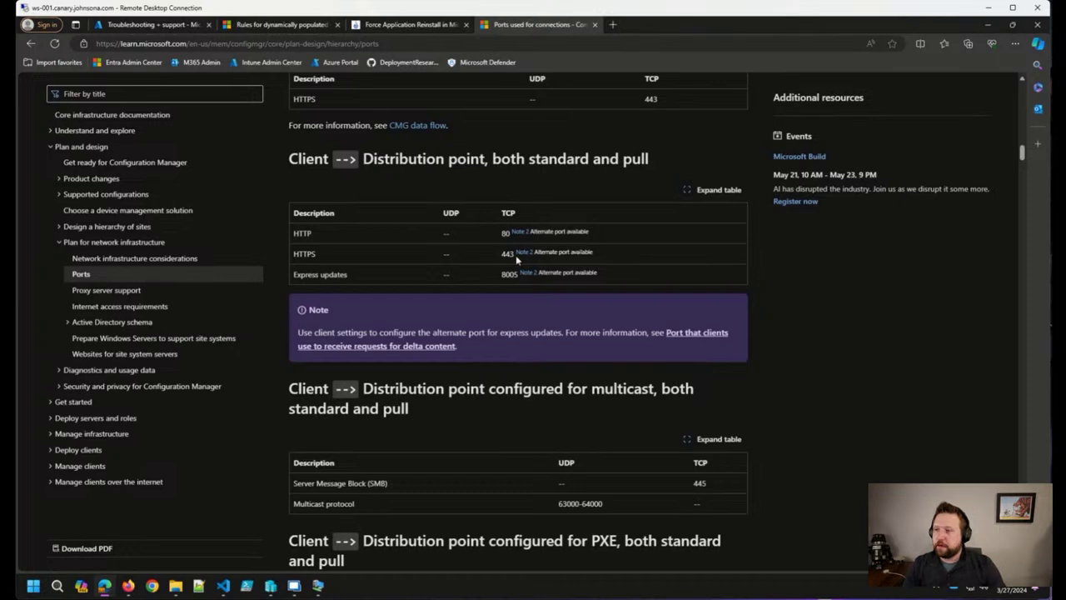
{"action": "scroll", "coordinate": [527, 260], "scroll_direction": "down", "scroll_amount": 4}
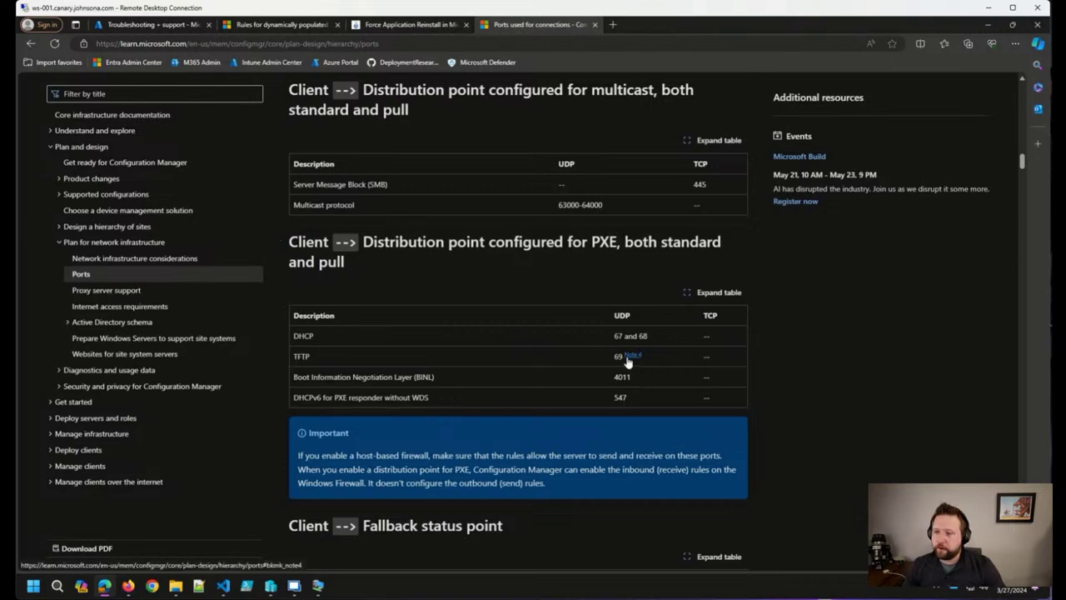
{"action": "scroll", "coordinate": [596, 350], "scroll_direction": "down", "scroll_amount": 3}
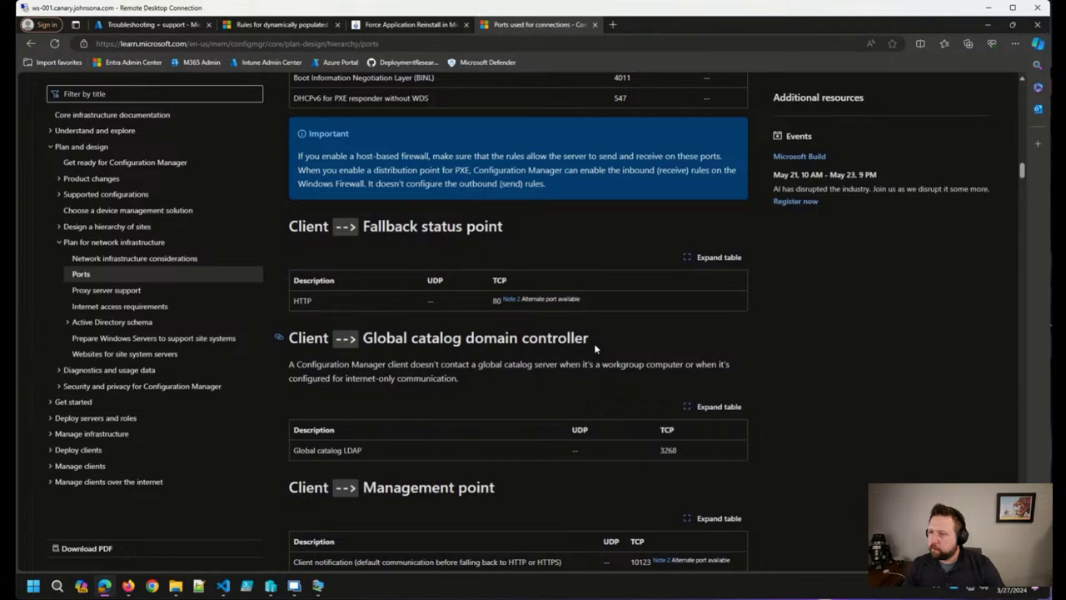
{"action": "scroll", "coordinate": [561, 211], "scroll_direction": "down", "scroll_amount": 2}
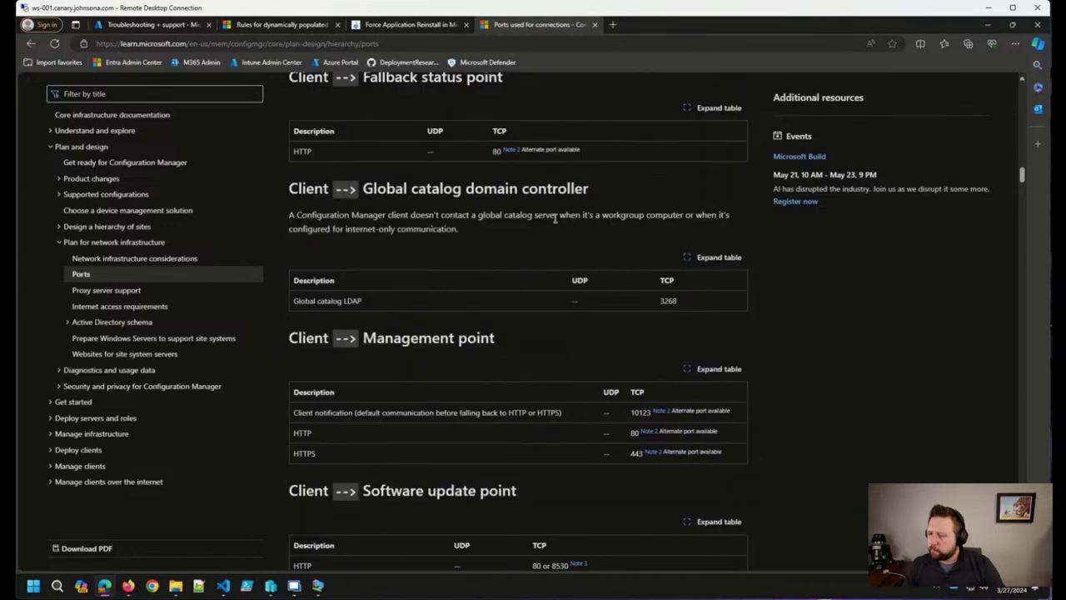
{"action": "scroll", "coordinate": [554, 221], "scroll_direction": "down", "scroll_amount": 3}
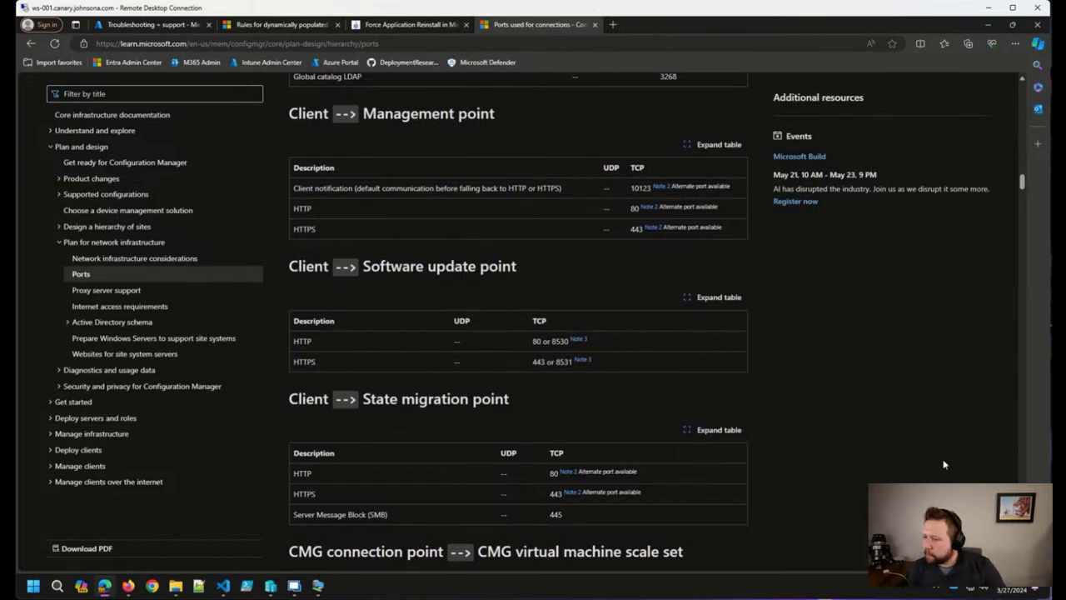
Look over the port tables for the CMG connection point, Configuration Manager console, distribution point to management point, and Endpoint Protection point.
{"action": "scroll", "coordinate": [820, 435], "scroll_direction": "down", "scroll_amount": 2}
{"action": "scroll", "coordinate": [820, 435], "scroll_direction": "down", "scroll_amount": 12}
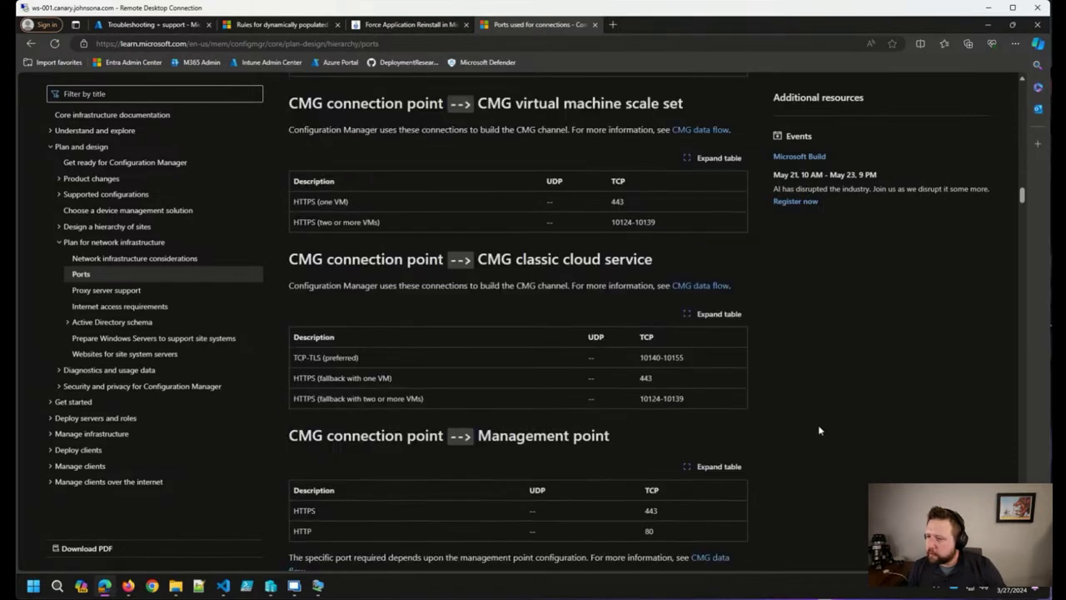
{"action": "scroll", "coordinate": [844, 440], "scroll_direction": "down", "scroll_amount": 5}
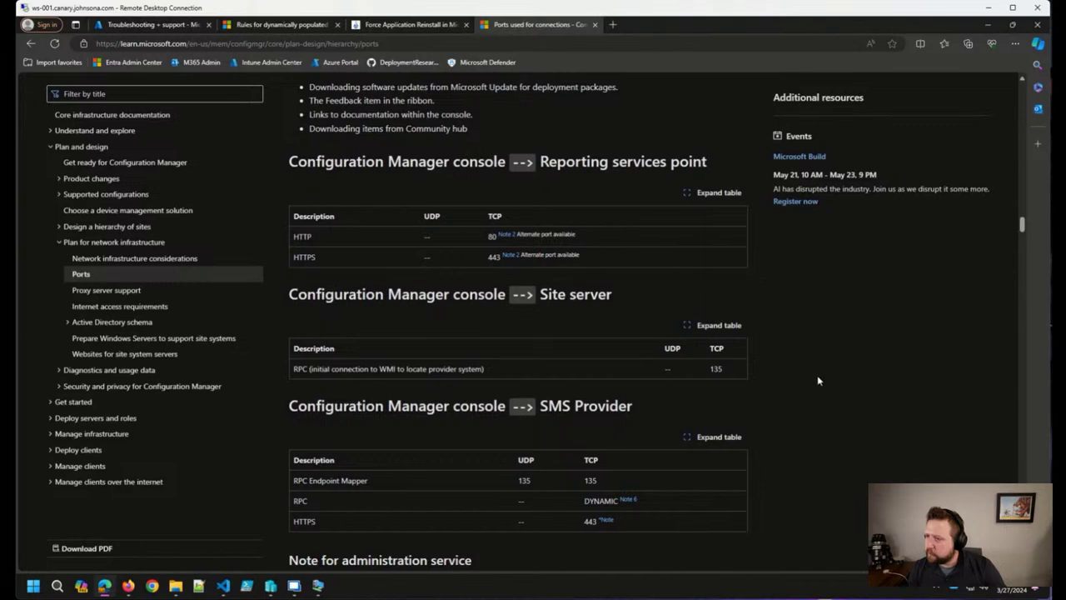
{"action": "scroll", "coordinate": [790, 372], "scroll_direction": "down", "scroll_amount": 11}
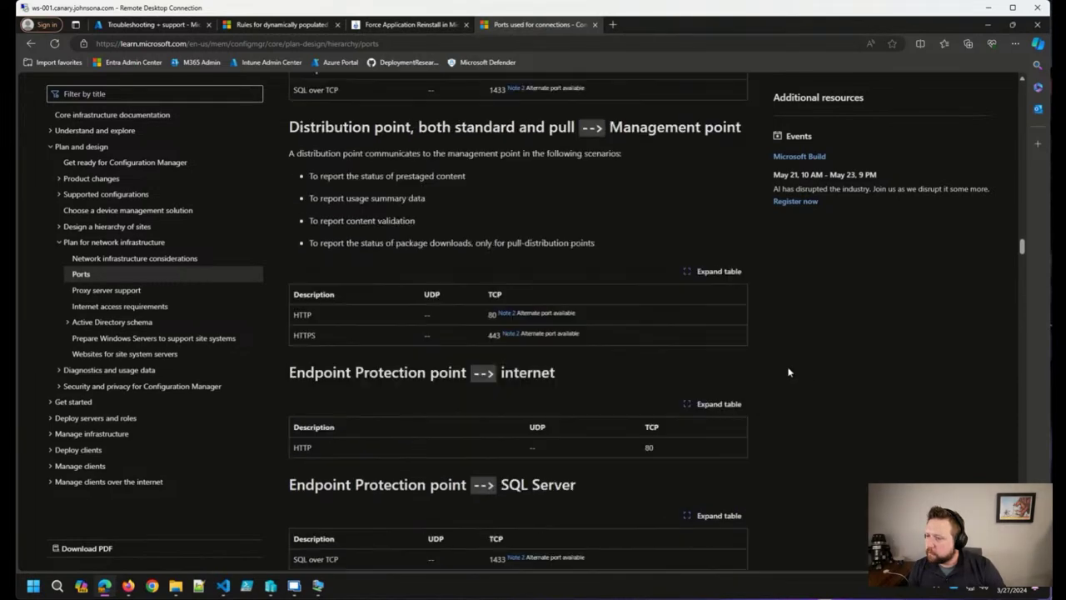